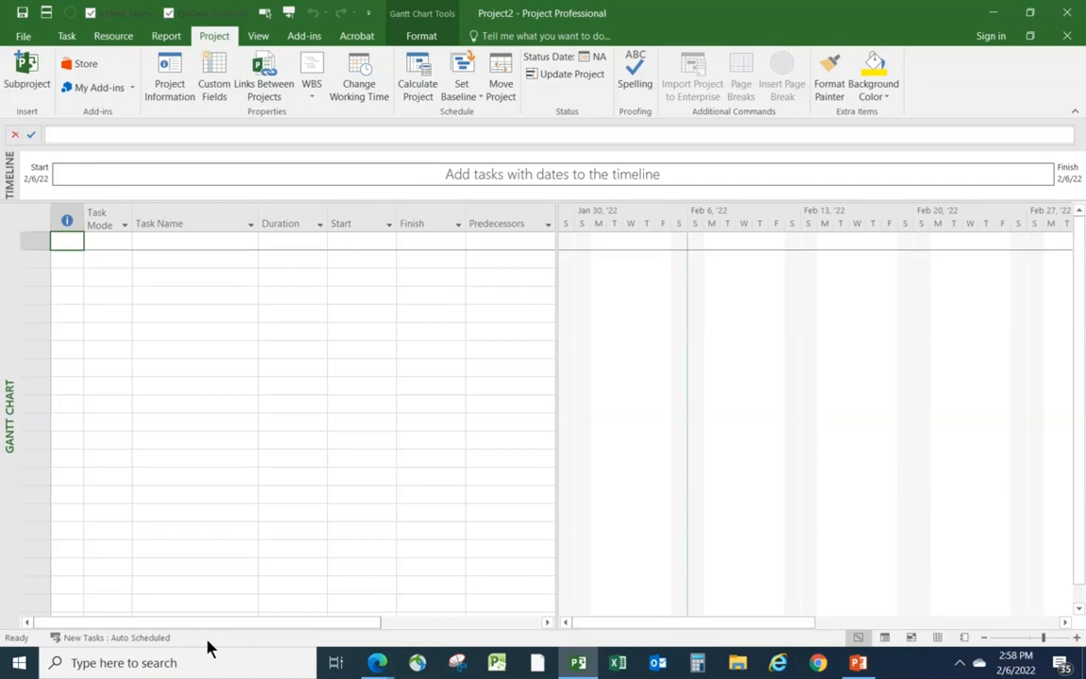
Set new tasks to Auto Scheduled and hide the timeline above the Gantt chart.
{"action": "left_click", "coordinate": [162, 638]}
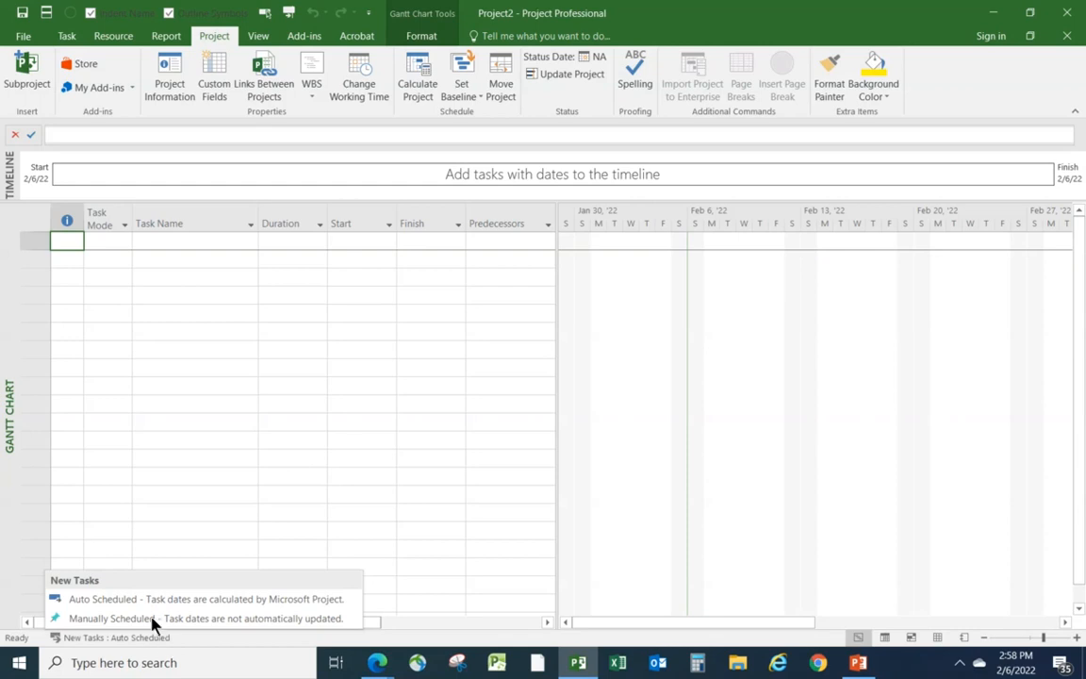
{"action": "left_click", "coordinate": [148, 603]}
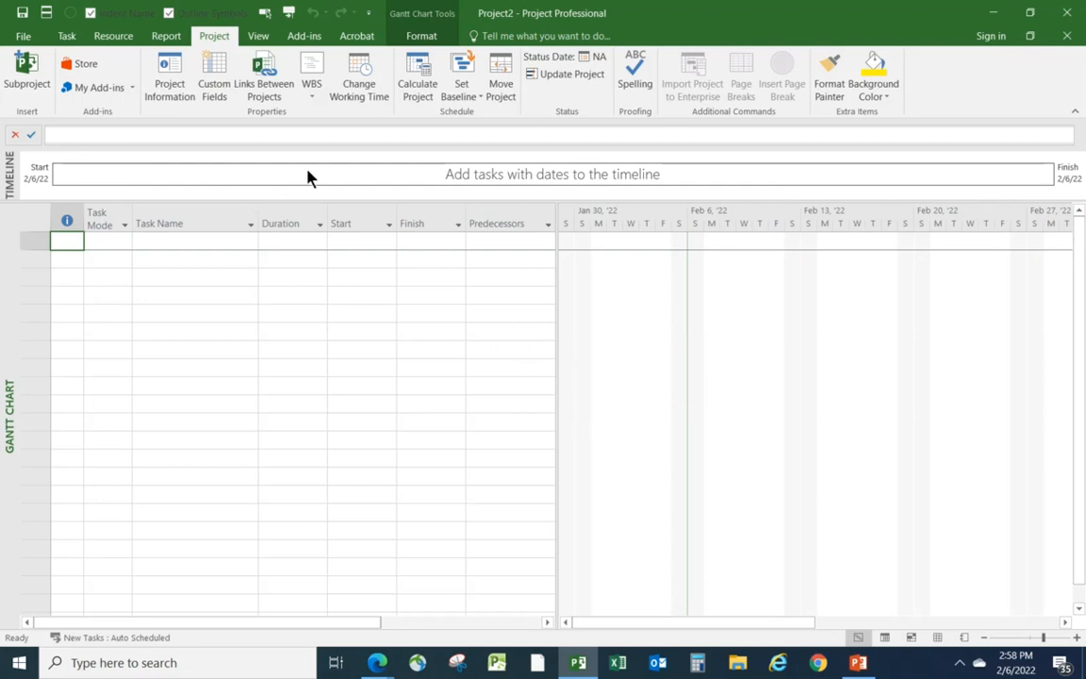
{"action": "left_click", "coordinate": [257, 37]}
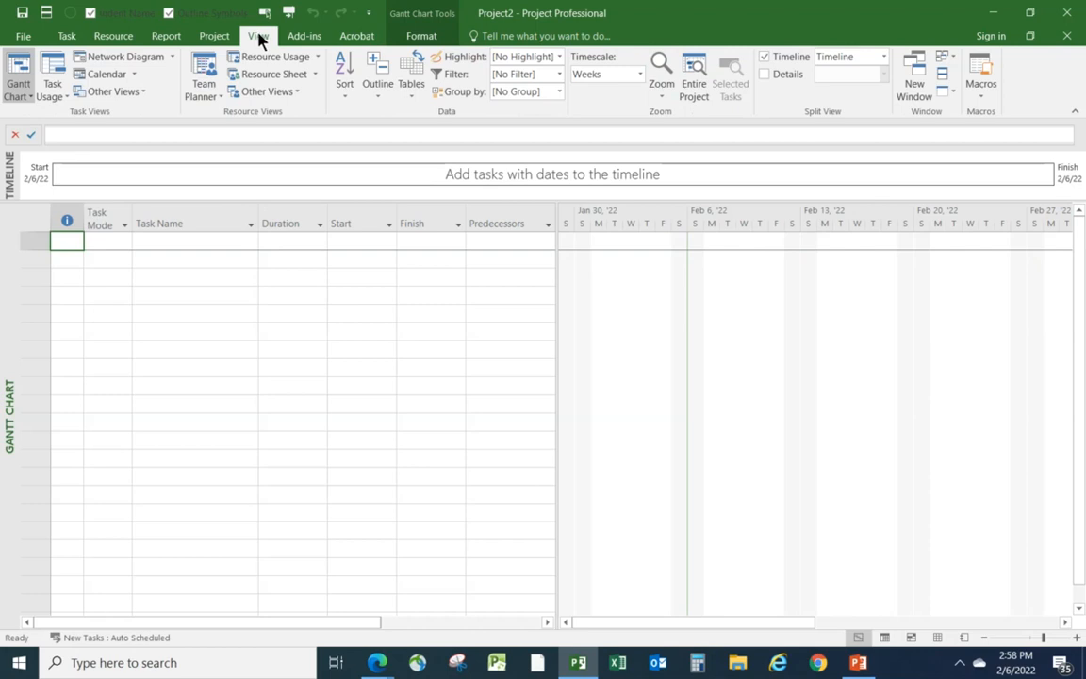
{"action": "left_click", "coordinate": [764, 58]}
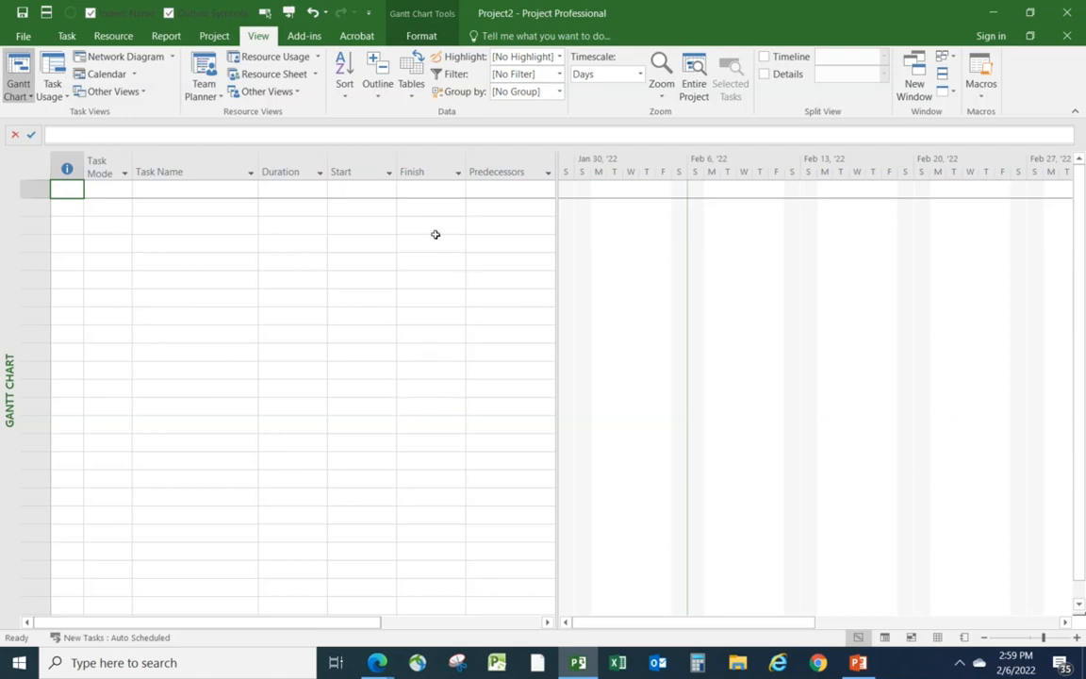
Set the project start date to 2/1/22 and the current date to 2/6/22 in the project information.
{"action": "left_click", "coordinate": [214, 38]}
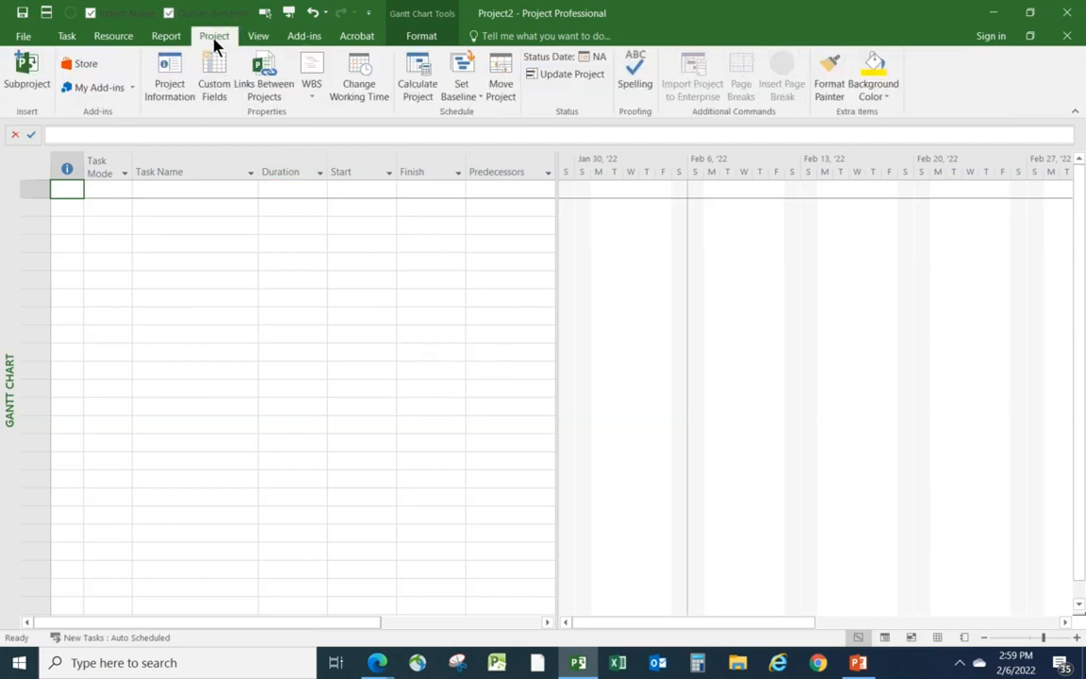
{"action": "left_click", "coordinate": [162, 94]}
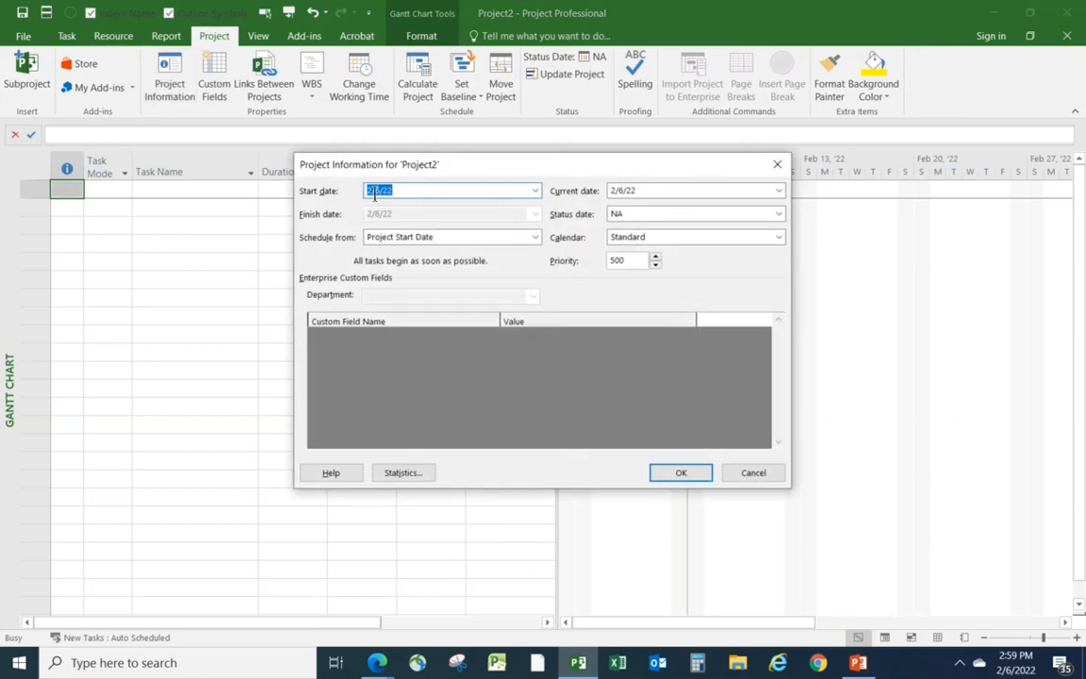
{"action": "left_click", "coordinate": [535, 193]}
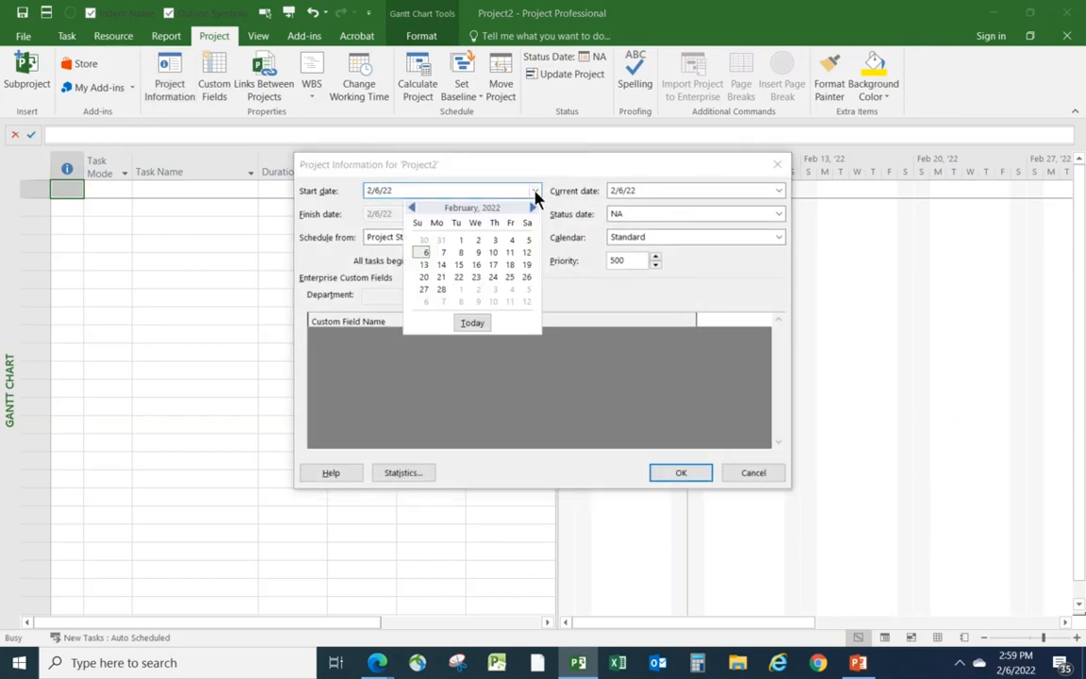
{"action": "left_click", "coordinate": [459, 240]}
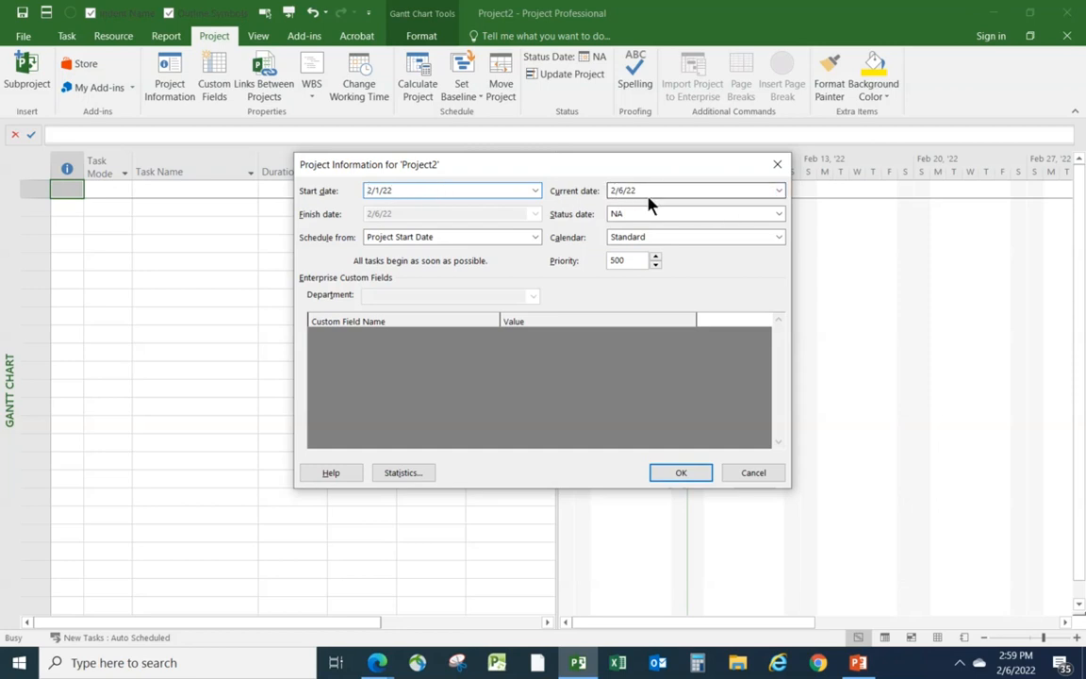
{"action": "left_click", "coordinate": [779, 191]}
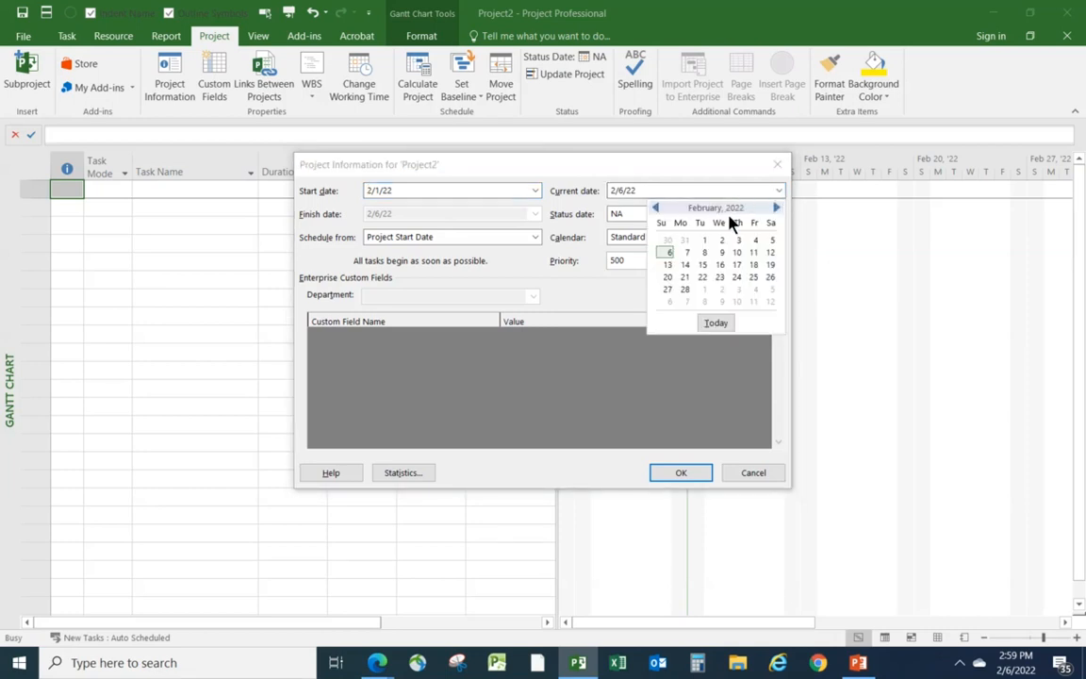
{"action": "left_click", "coordinate": [667, 254]}
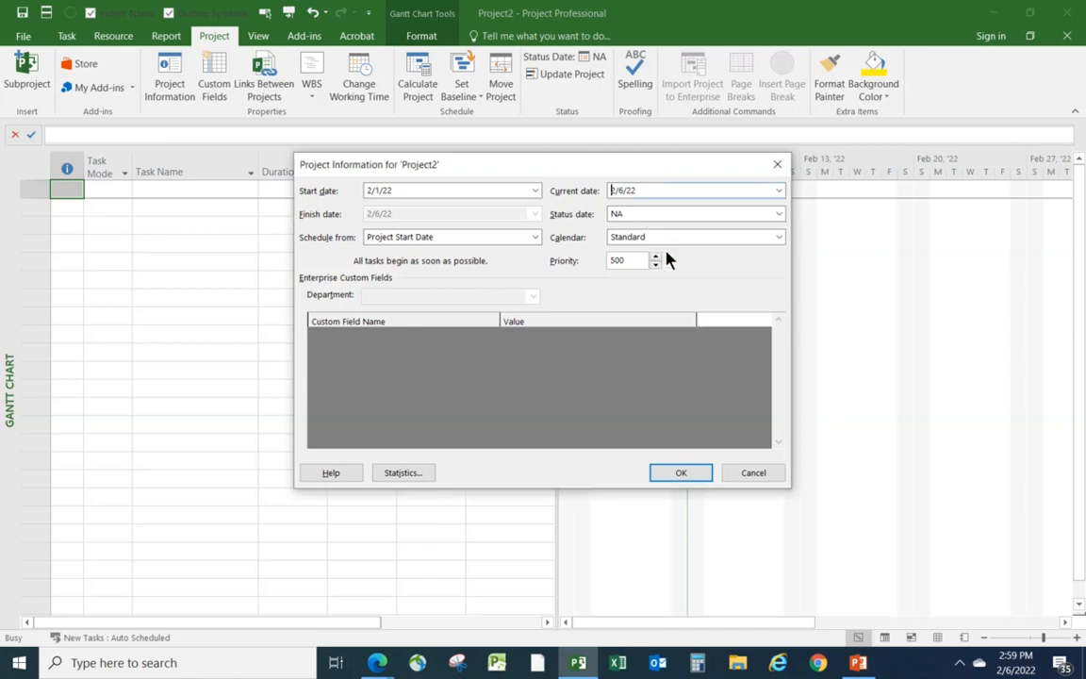
{"action": "left_click", "coordinate": [534, 190]}
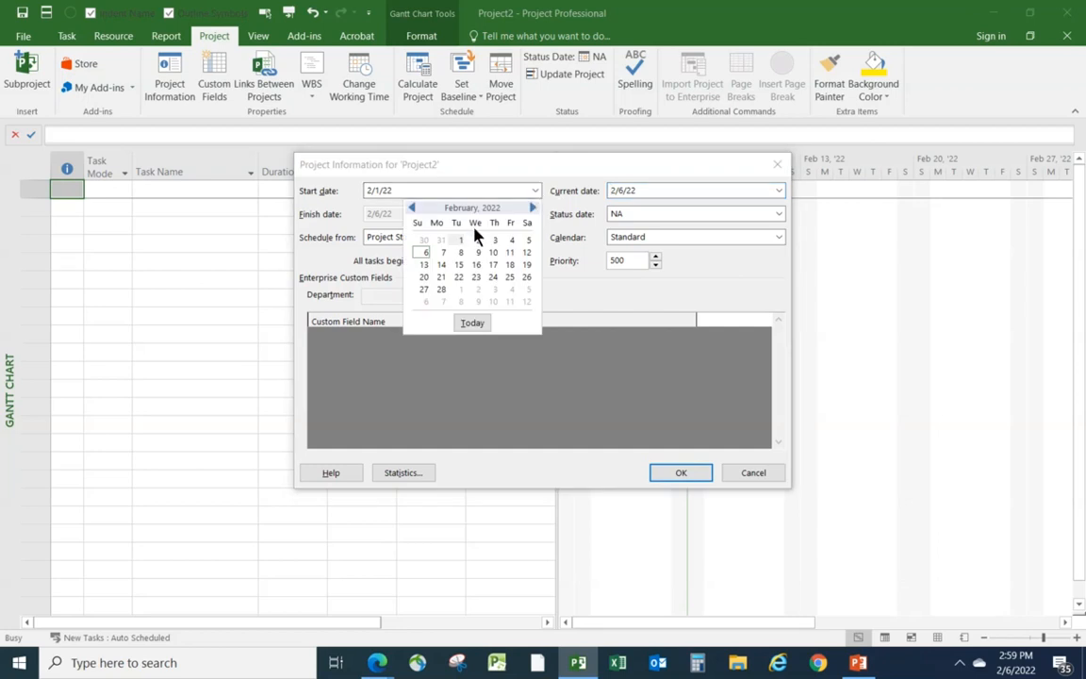
{"action": "left_click", "coordinate": [676, 477]}
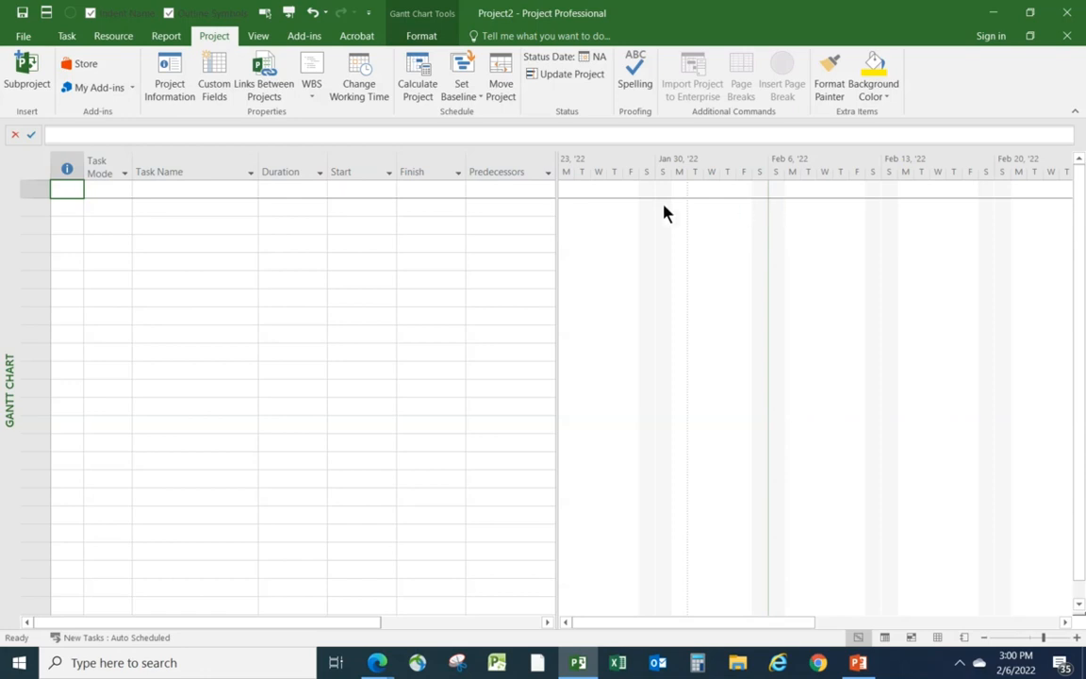
Add a first task named "Collect Requirements" to the task list.
{"action": "left_click", "coordinate": [170, 189]}
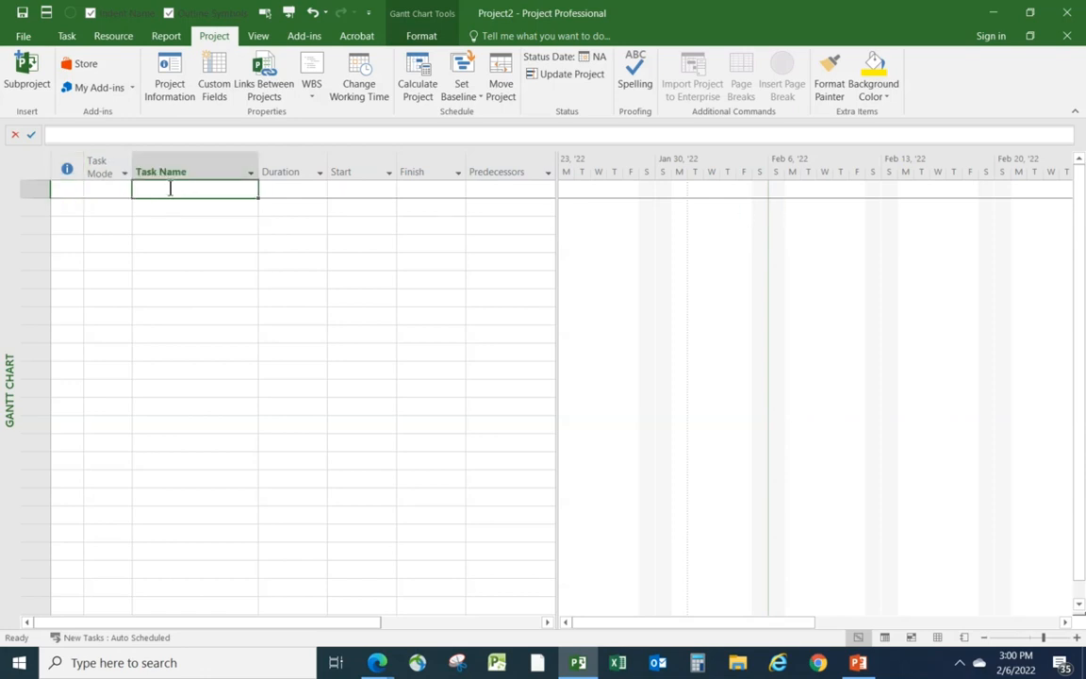
{"action": "type", "text": "Collec"}
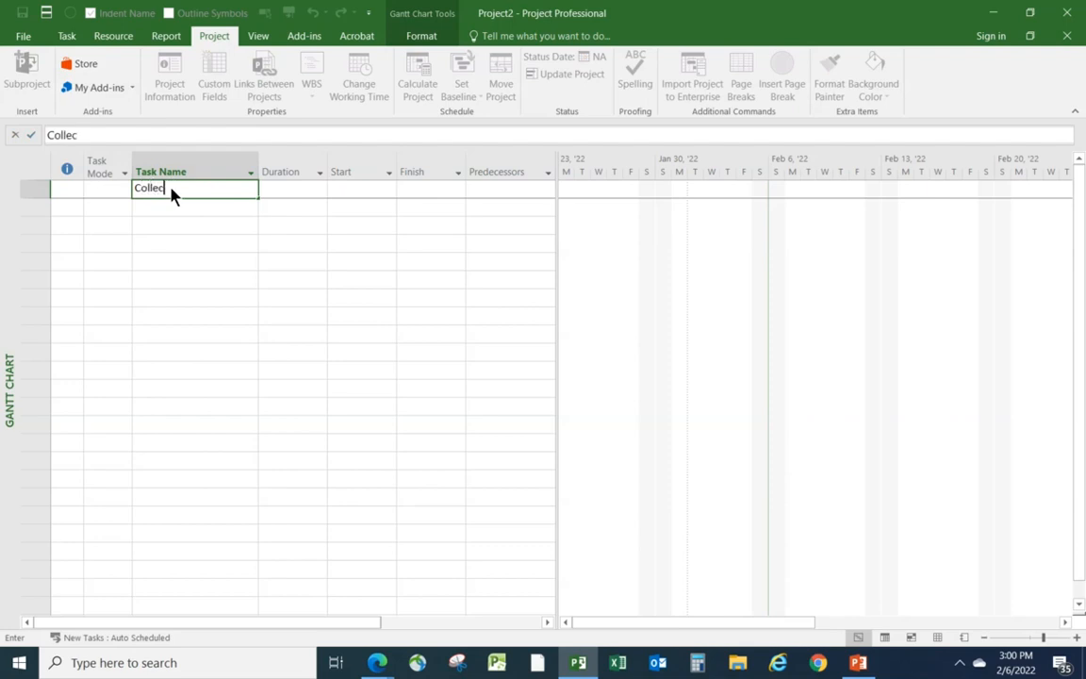
{"action": "type", "text": "t Requirements"}
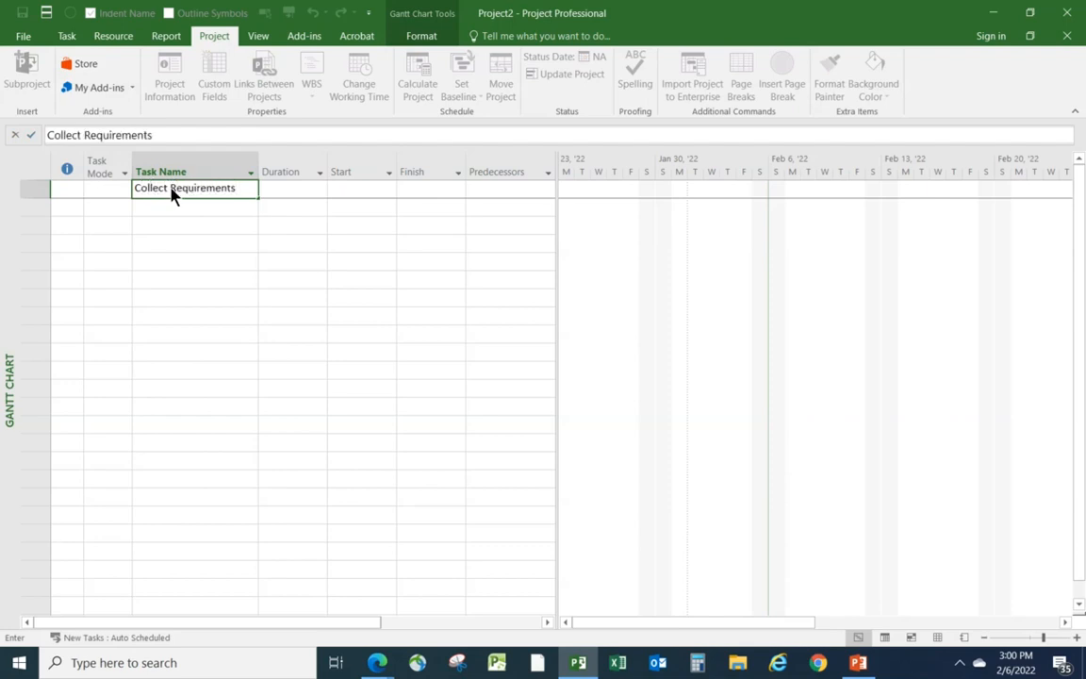
{"action": "key", "text": "Return"}
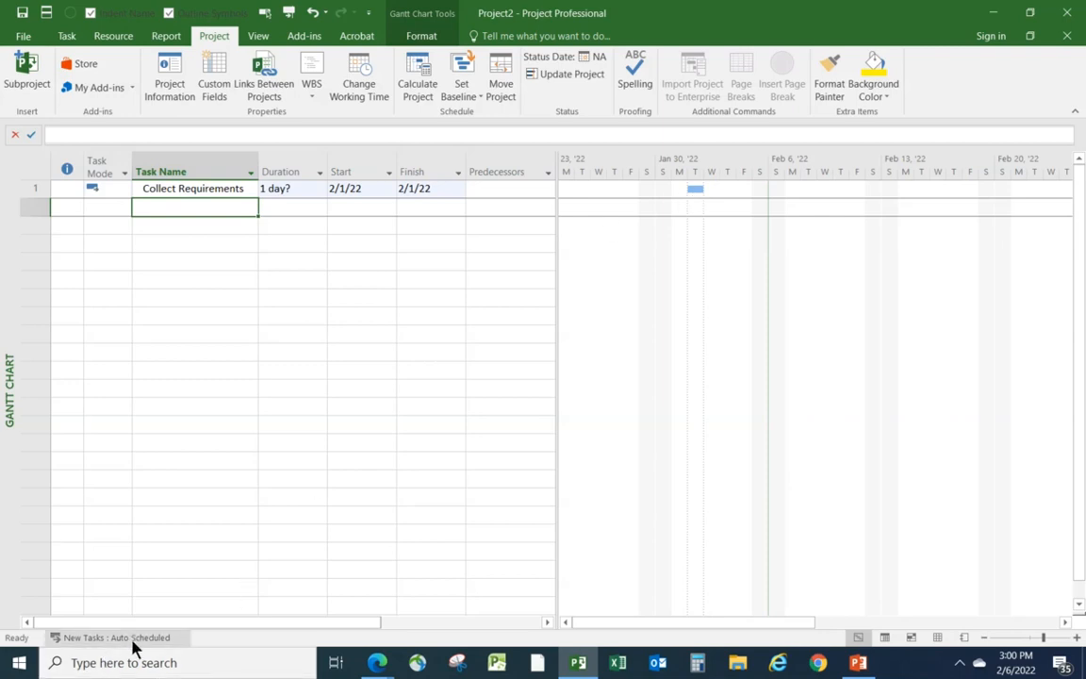
Choose Auto Scheduled as the Collect Requirements task's mode and set its duration to 10 days.
{"action": "left_click", "coordinate": [106, 188]}
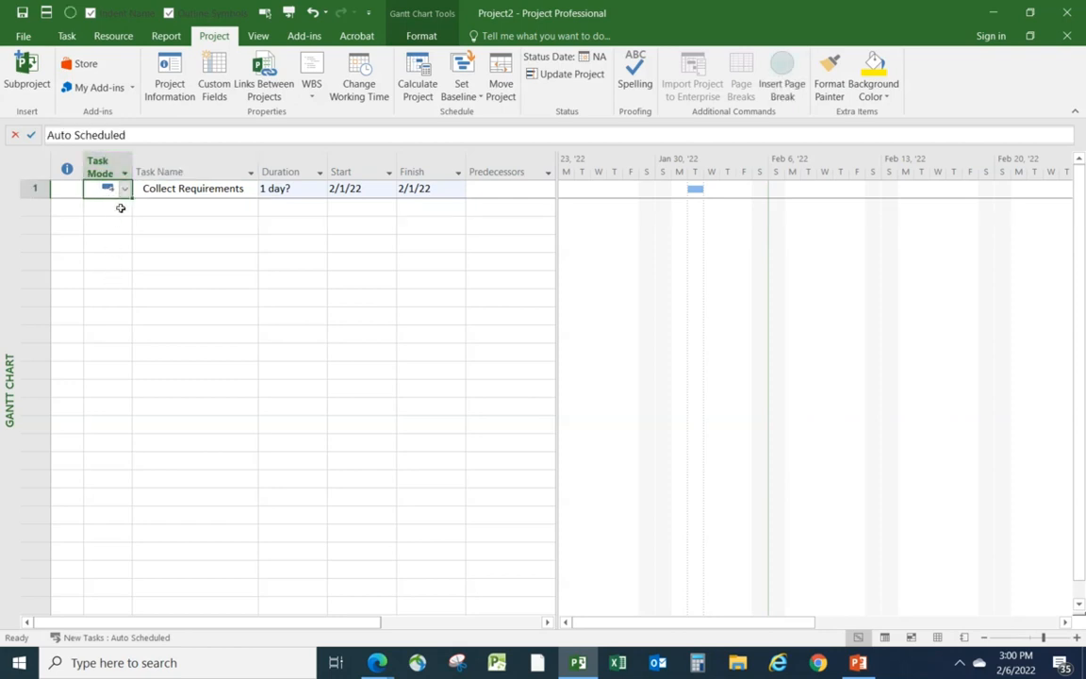
{"action": "left_click", "coordinate": [126, 190]}
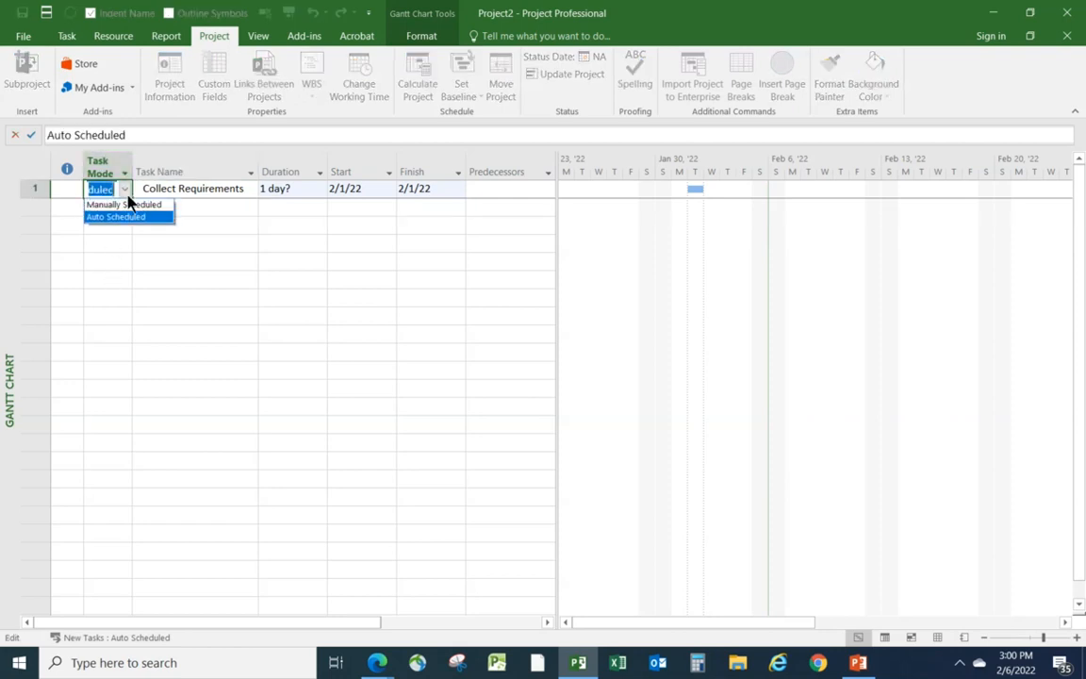
{"action": "left_click", "coordinate": [120, 218]}
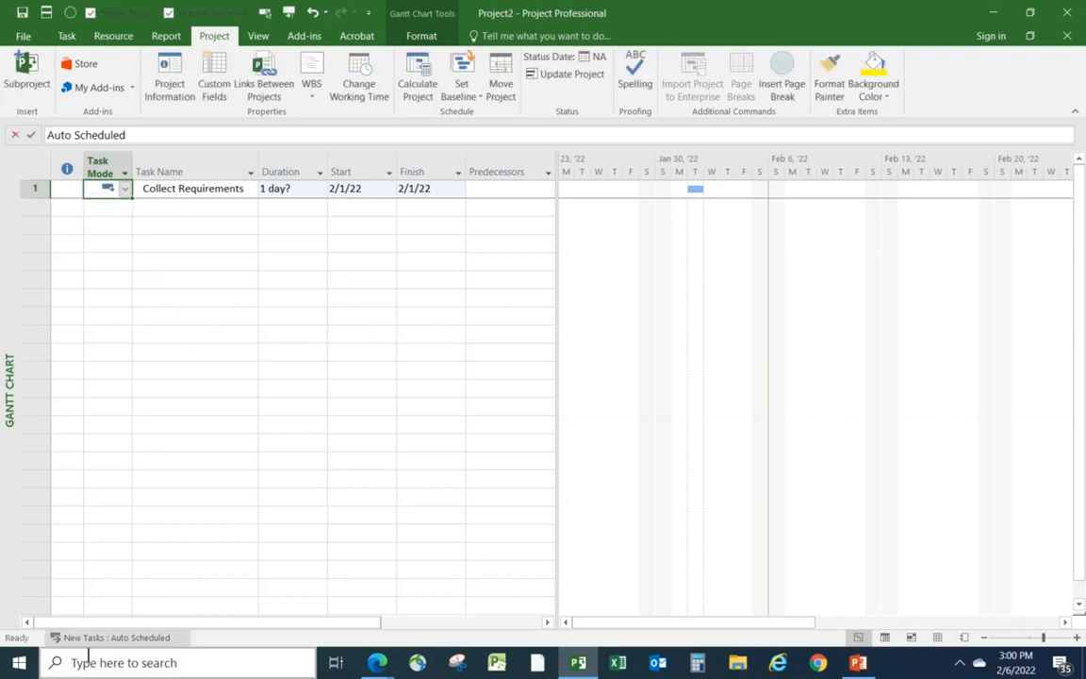
{"action": "left_click", "coordinate": [145, 424]}
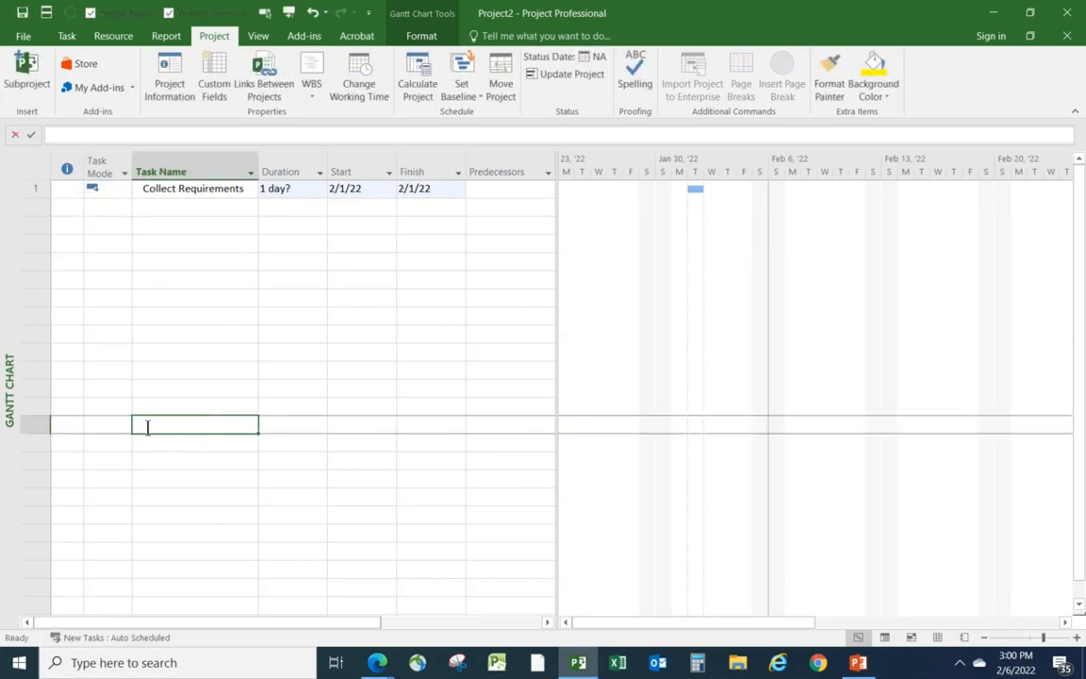
{"action": "left_click", "coordinate": [298, 189]}
{"action": "type", "text": "10"}
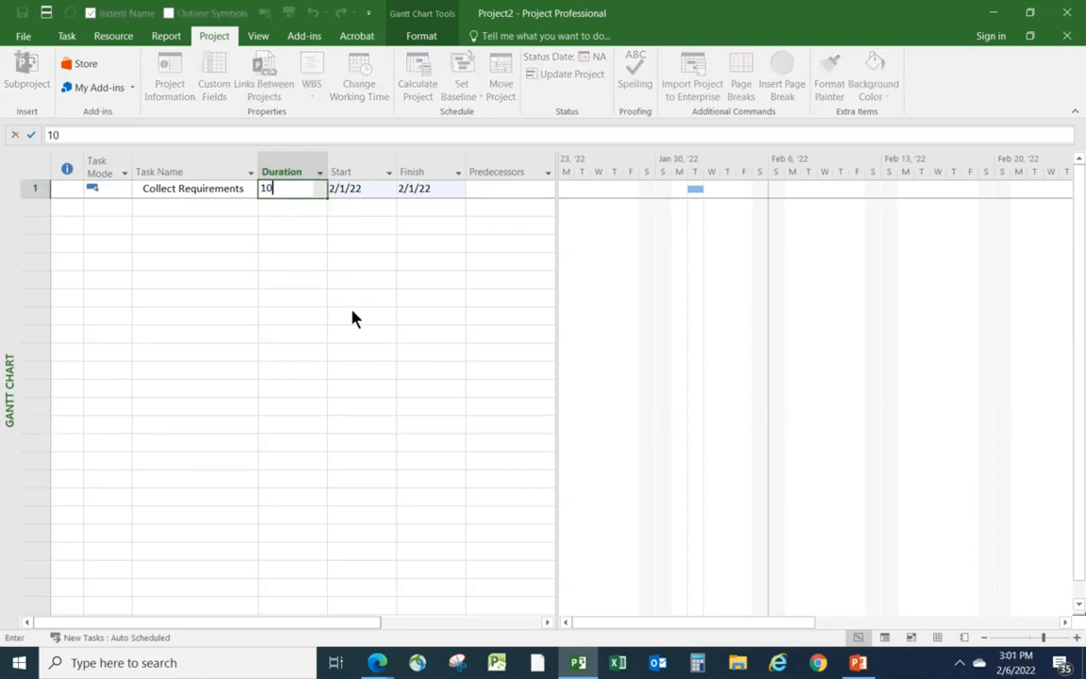
{"action": "key", "text": "Return"}
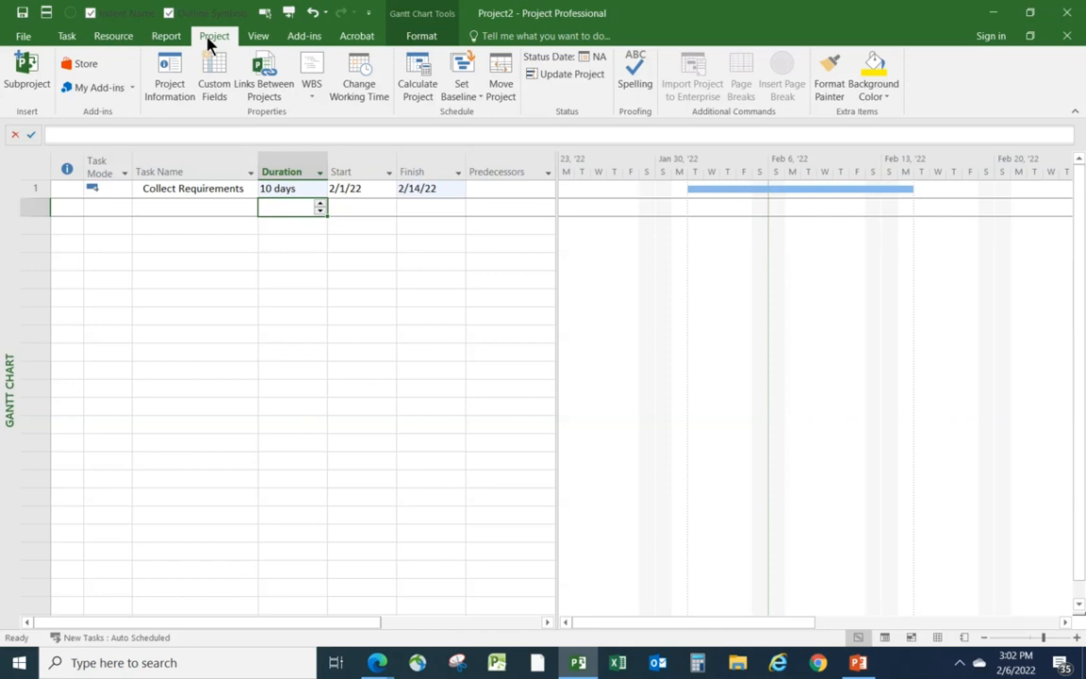
Set the default Baseline for the entire project.
{"action": "left_click", "coordinate": [468, 101]}
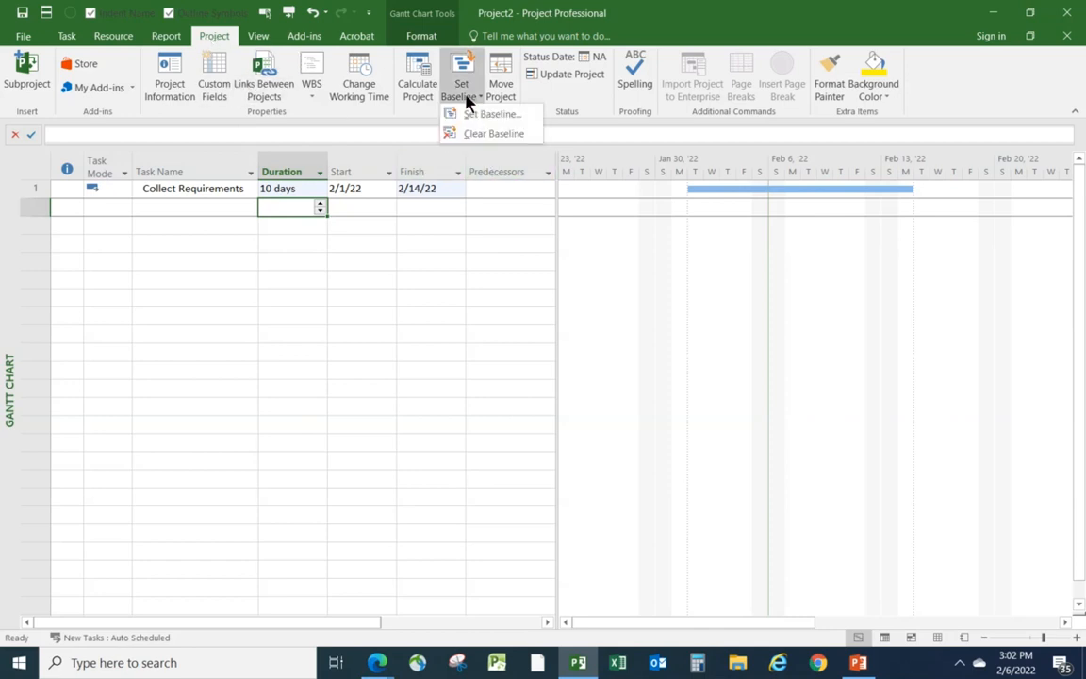
{"action": "left_click", "coordinate": [514, 117]}
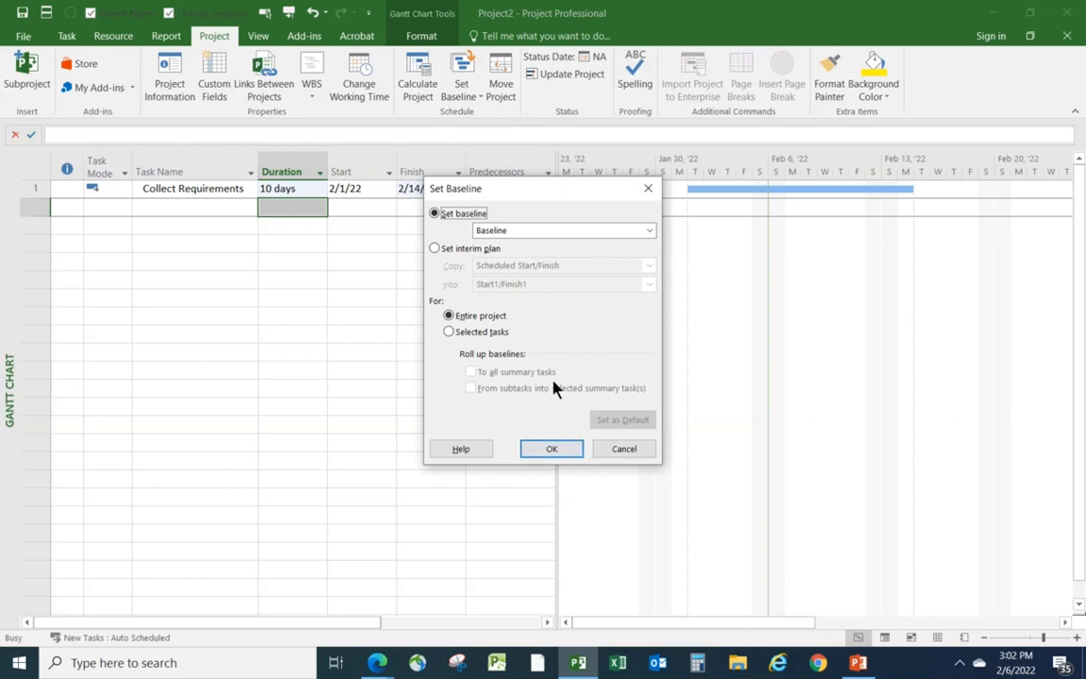
{"action": "left_click", "coordinate": [552, 449]}
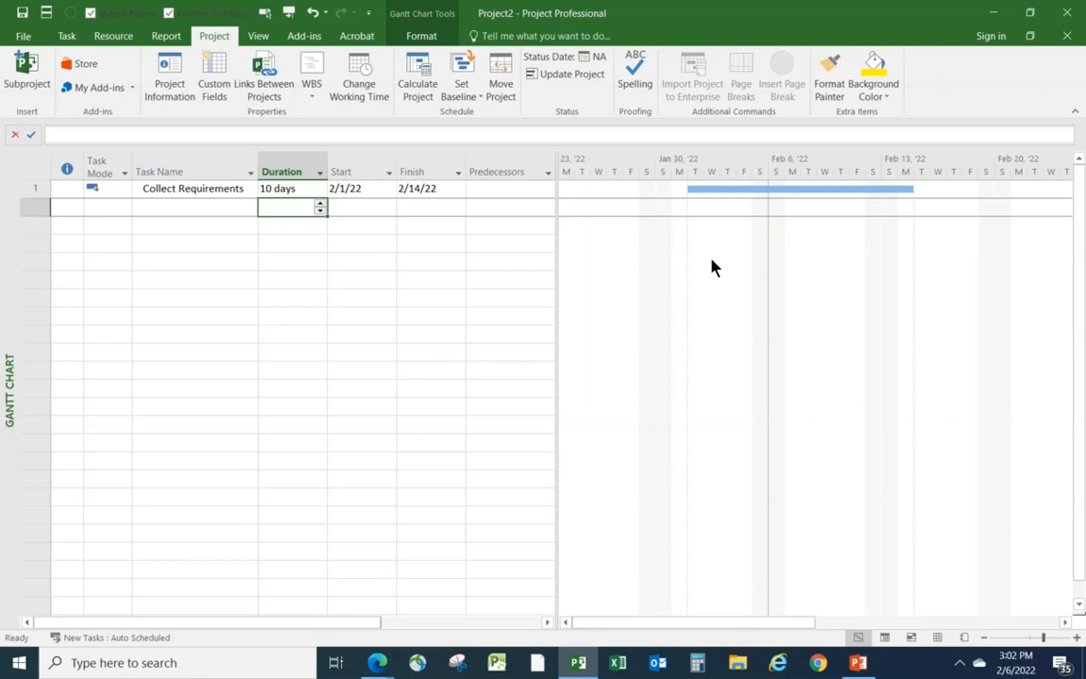
Display the saved project baseline beneath the task bar in the Gantt chart.
{"action": "left_click", "coordinate": [421, 35]}
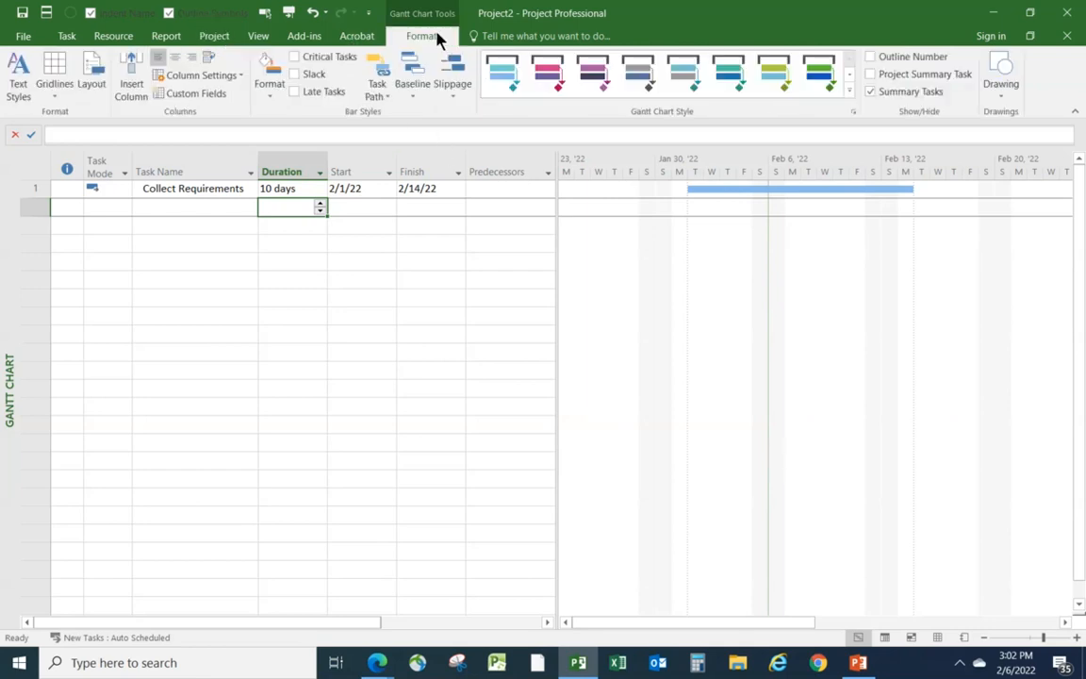
{"action": "left_click", "coordinate": [416, 99]}
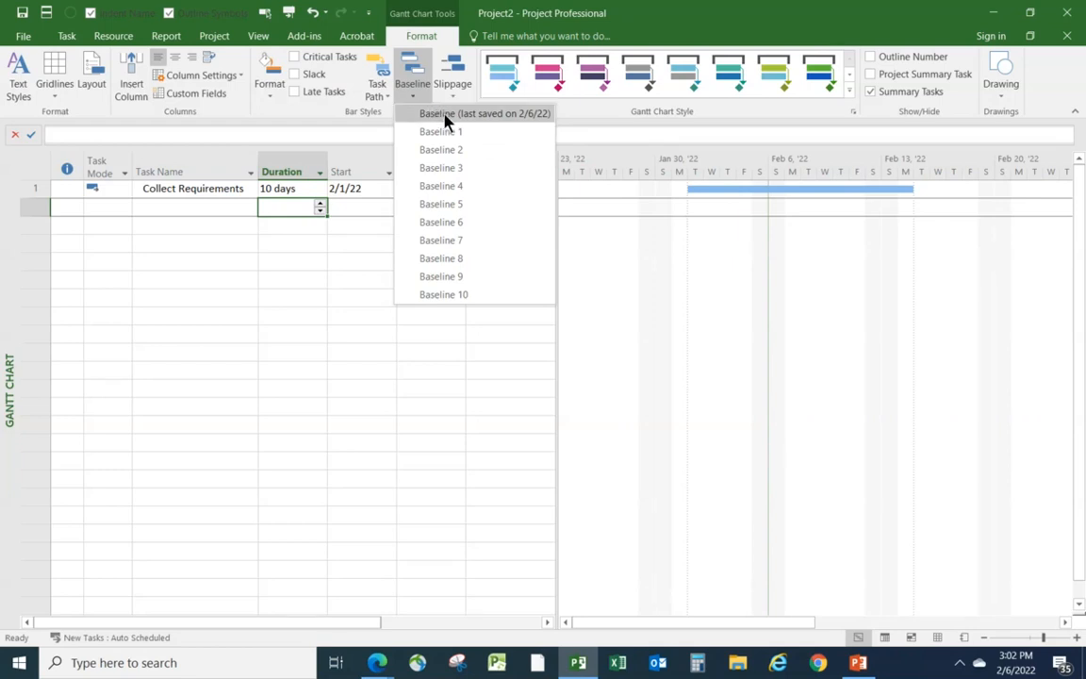
{"action": "left_click", "coordinate": [445, 115]}
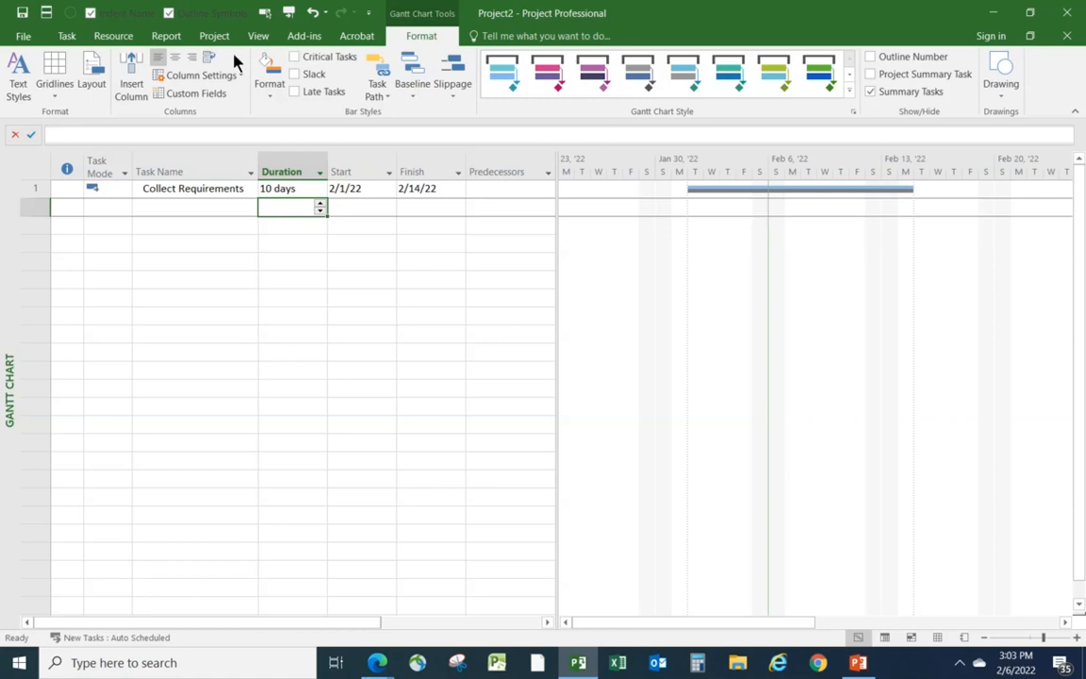
Set the project status date to 2/4/22 in the project information.
{"action": "left_click", "coordinate": [211, 38]}
{"action": "left_click", "coordinate": [171, 75]}
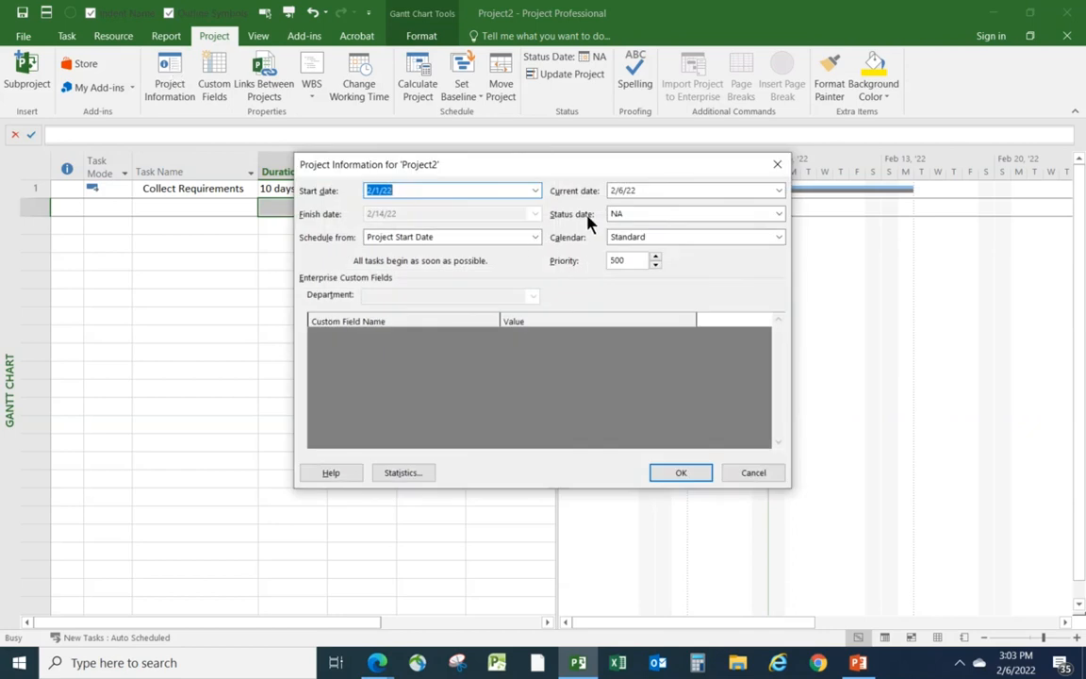
{"action": "left_click", "coordinate": [630, 213]}
{"action": "left_click", "coordinate": [779, 214]}
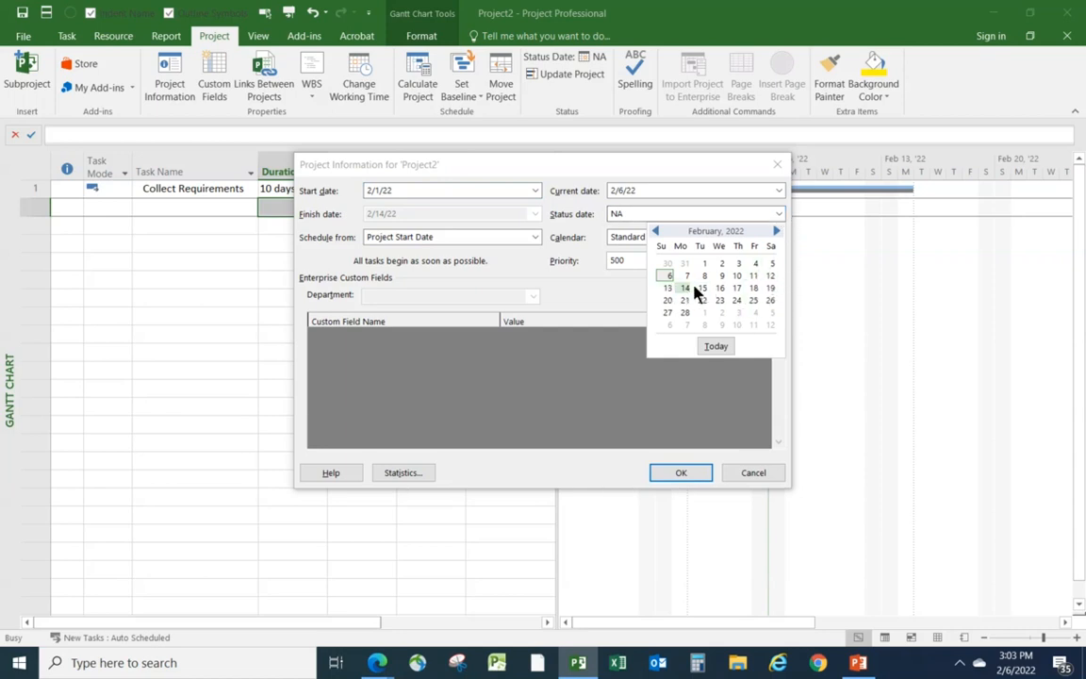
{"action": "left_click", "coordinate": [755, 264]}
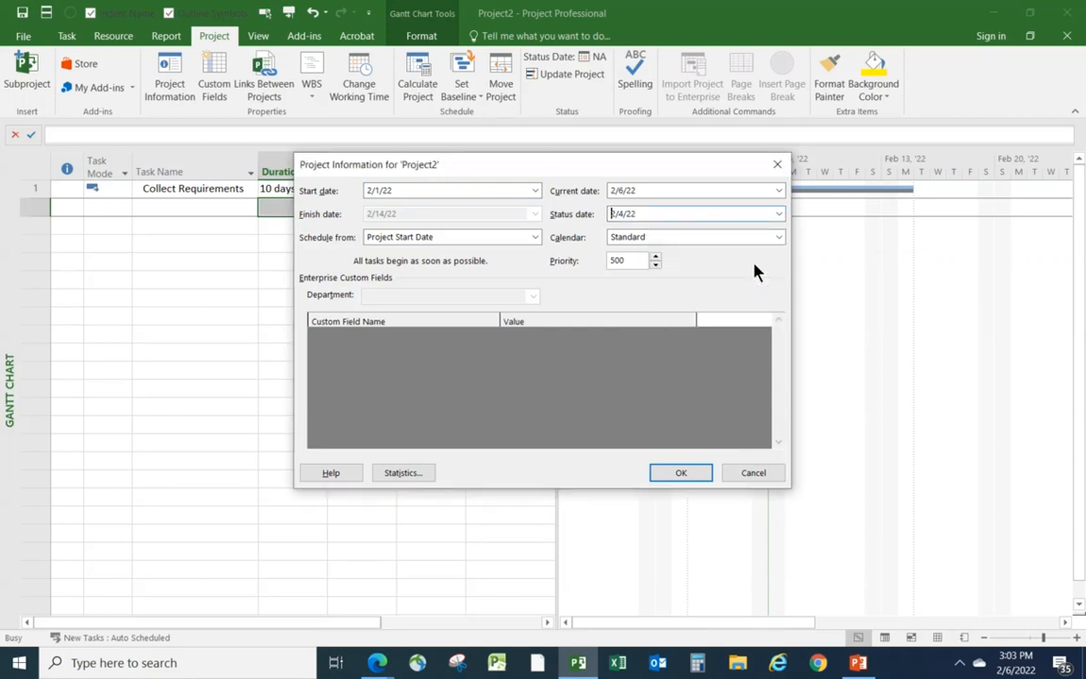
{"action": "left_click", "coordinate": [688, 476]}
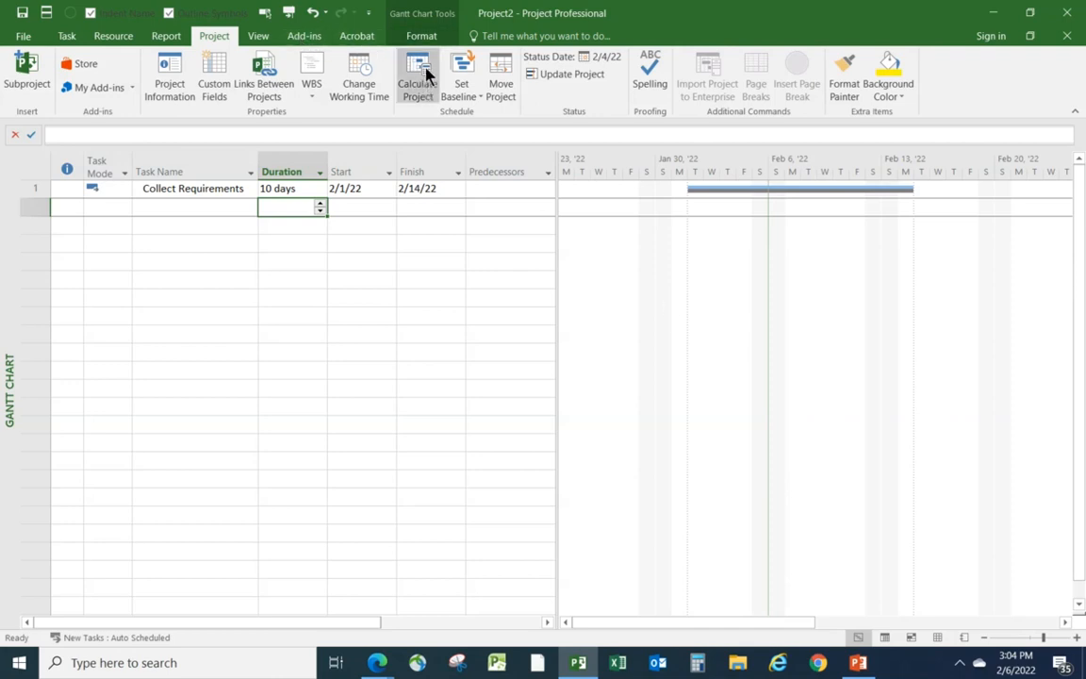
Format the Status Date gridline of the Gantt chart as a red dash-dot line.
{"action": "left_click", "coordinate": [420, 37]}
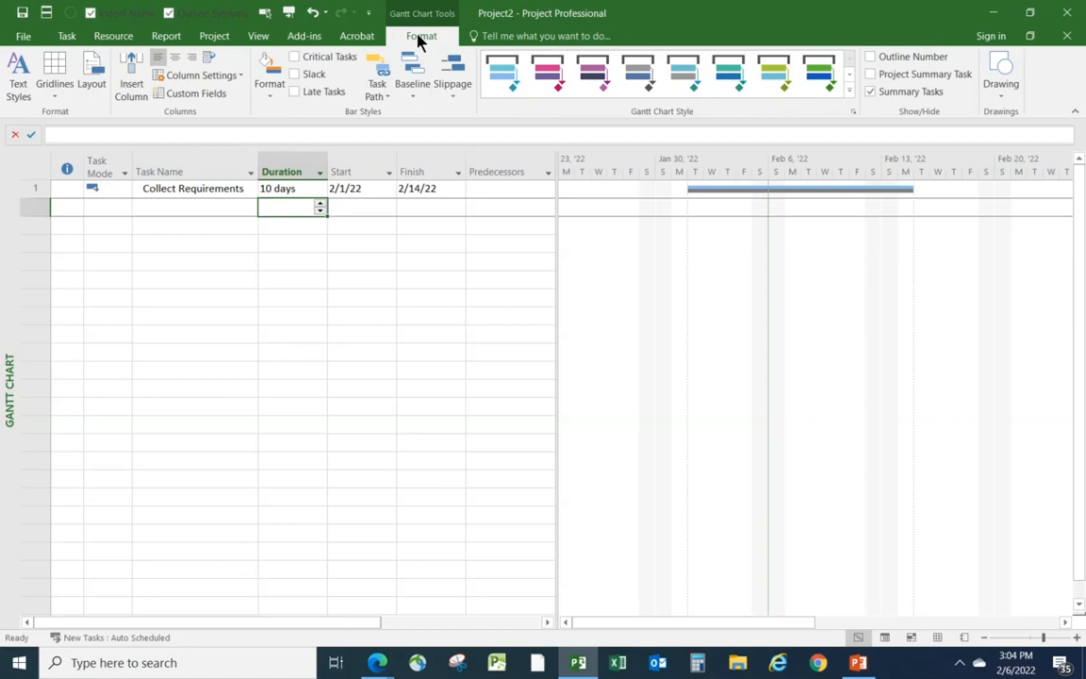
{"action": "left_click", "coordinate": [57, 93]}
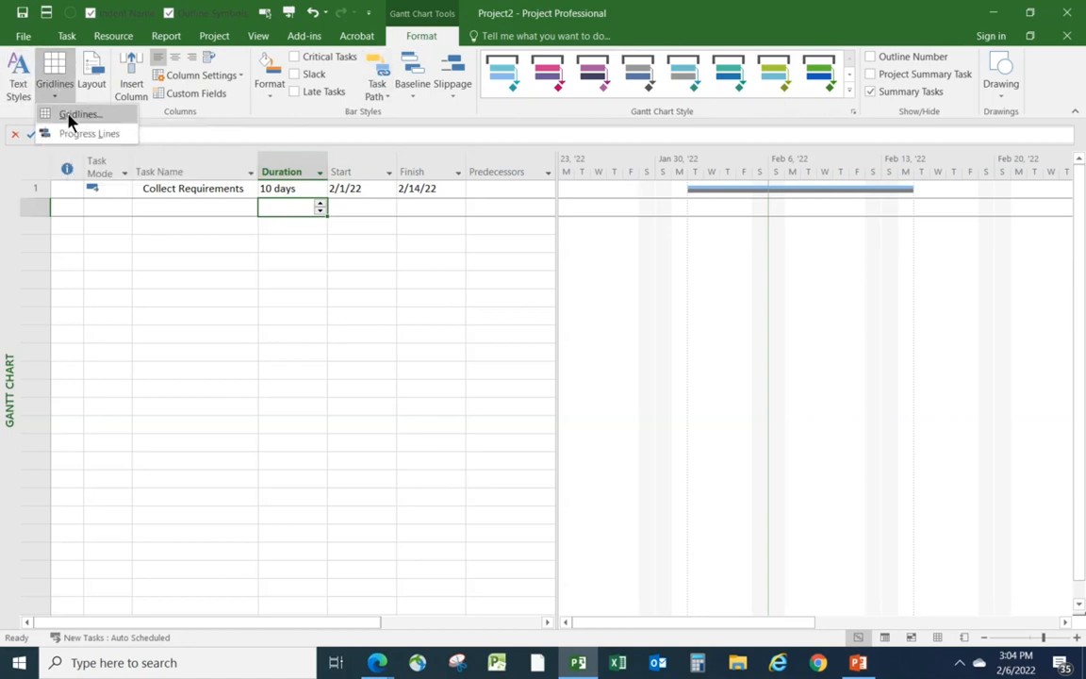
{"action": "left_click", "coordinate": [79, 114]}
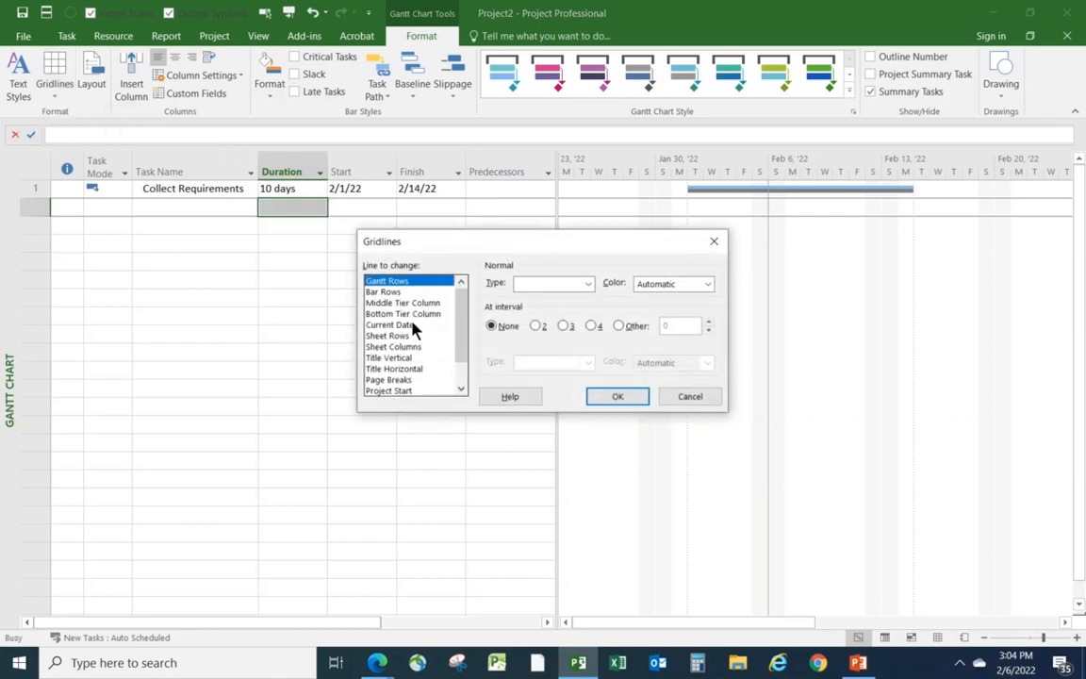
{"action": "left_click_drag", "start_coordinate": [462, 286], "coordinate": [461, 352]}
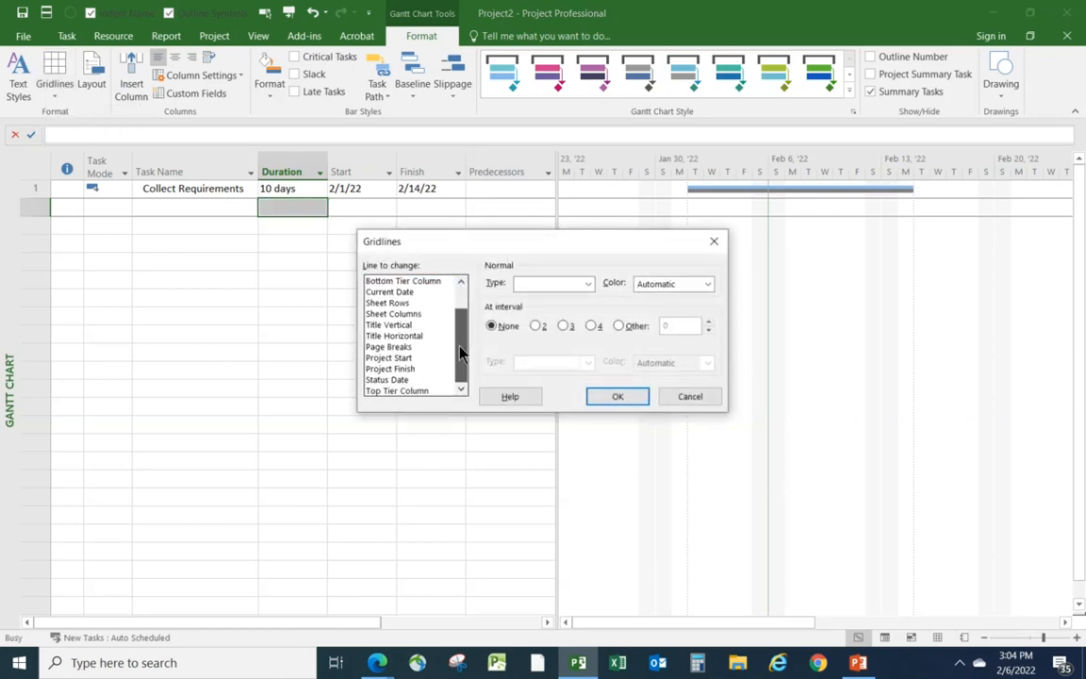
{"action": "left_click", "coordinate": [396, 380]}
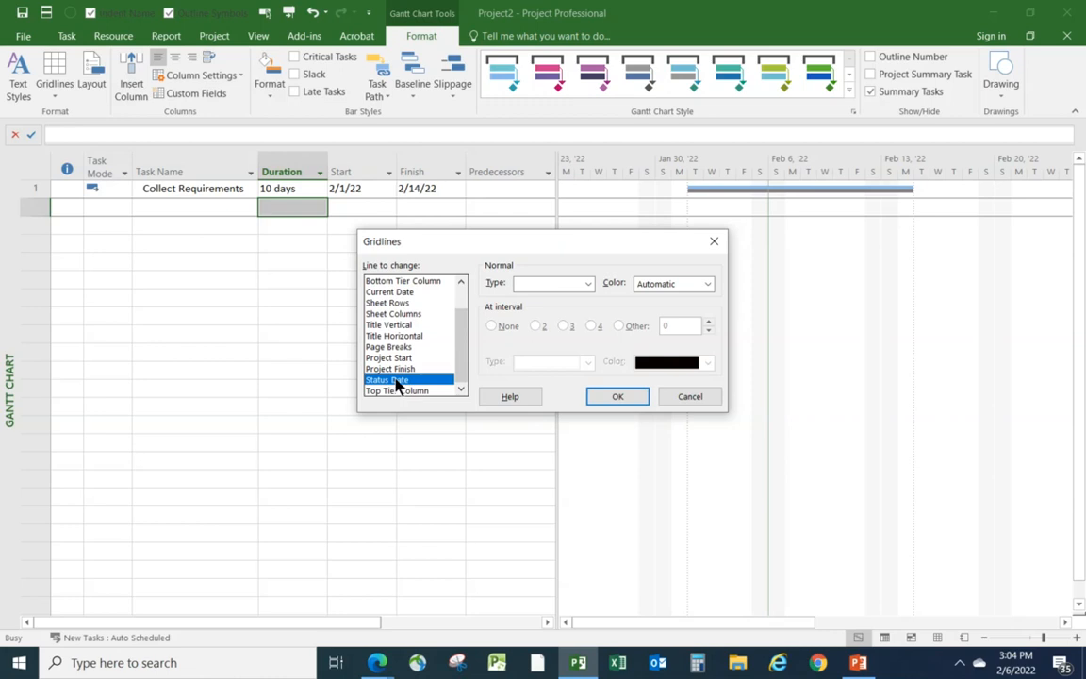
{"action": "left_click", "coordinate": [588, 284]}
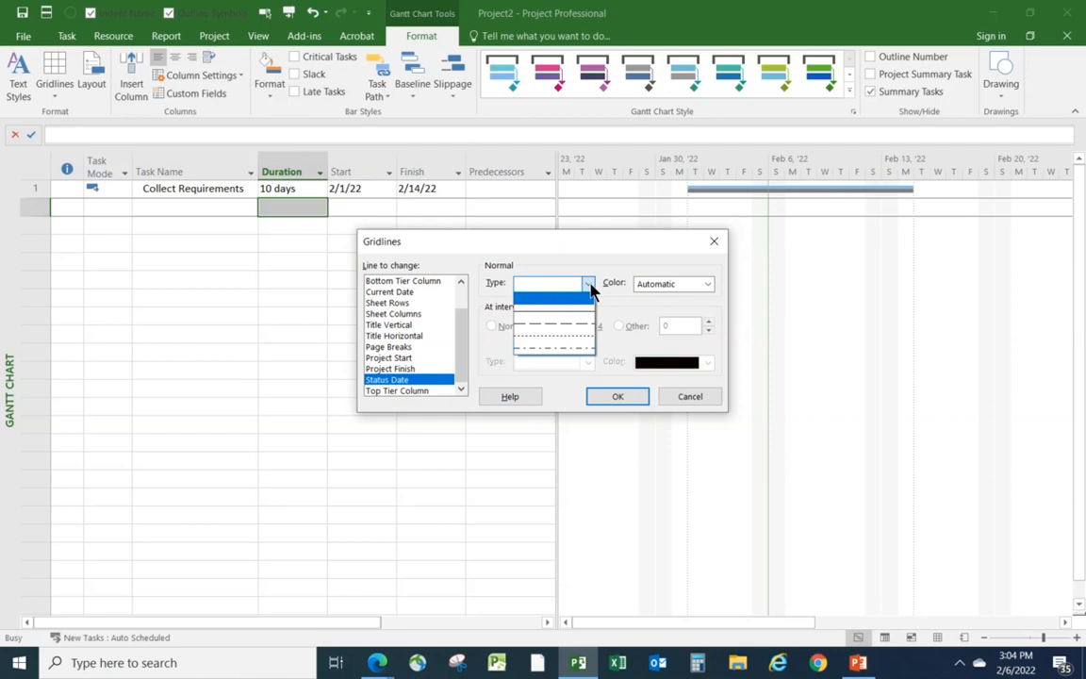
{"action": "left_click", "coordinate": [538, 351]}
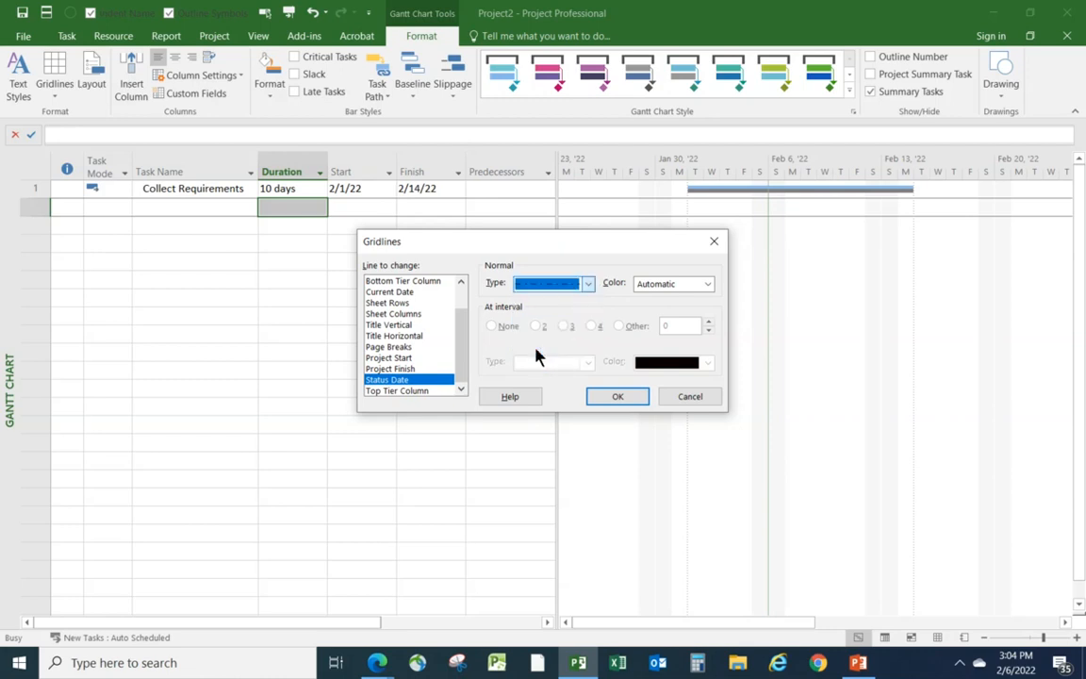
{"action": "left_click", "coordinate": [707, 285]}
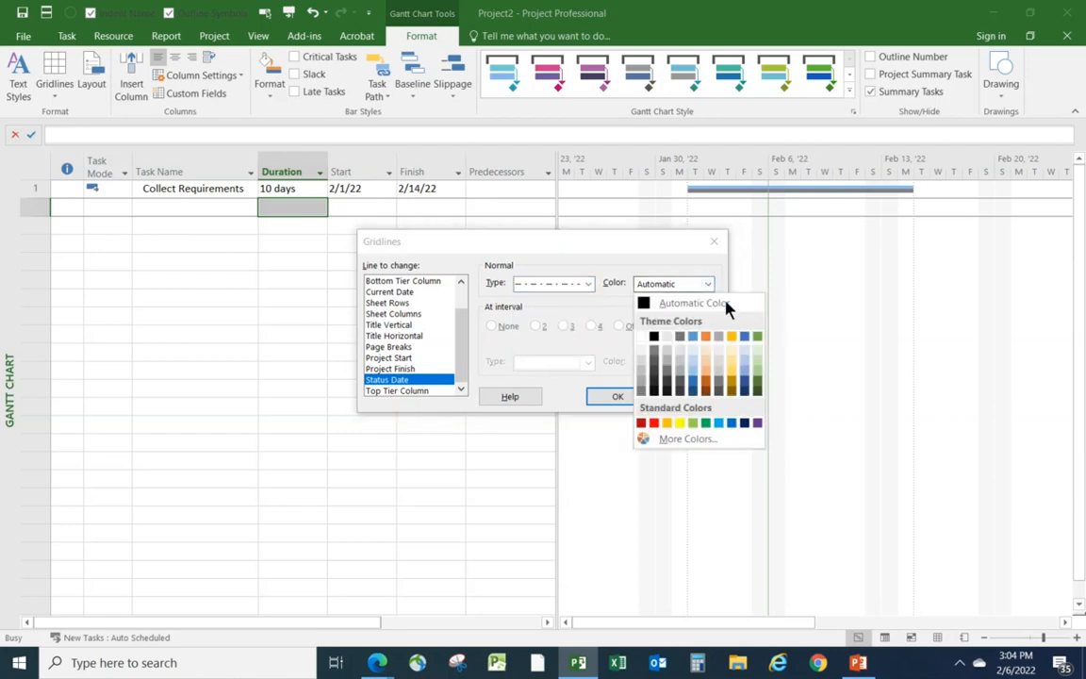
{"action": "left_click", "coordinate": [654, 423]}
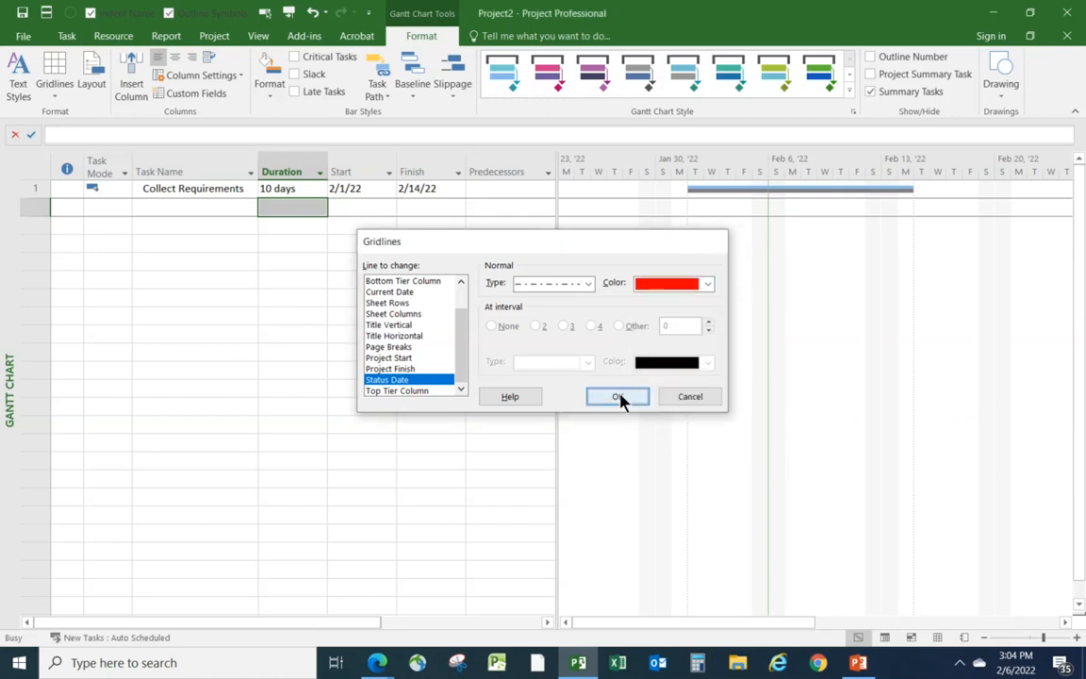
{"action": "left_click", "coordinate": [622, 396]}
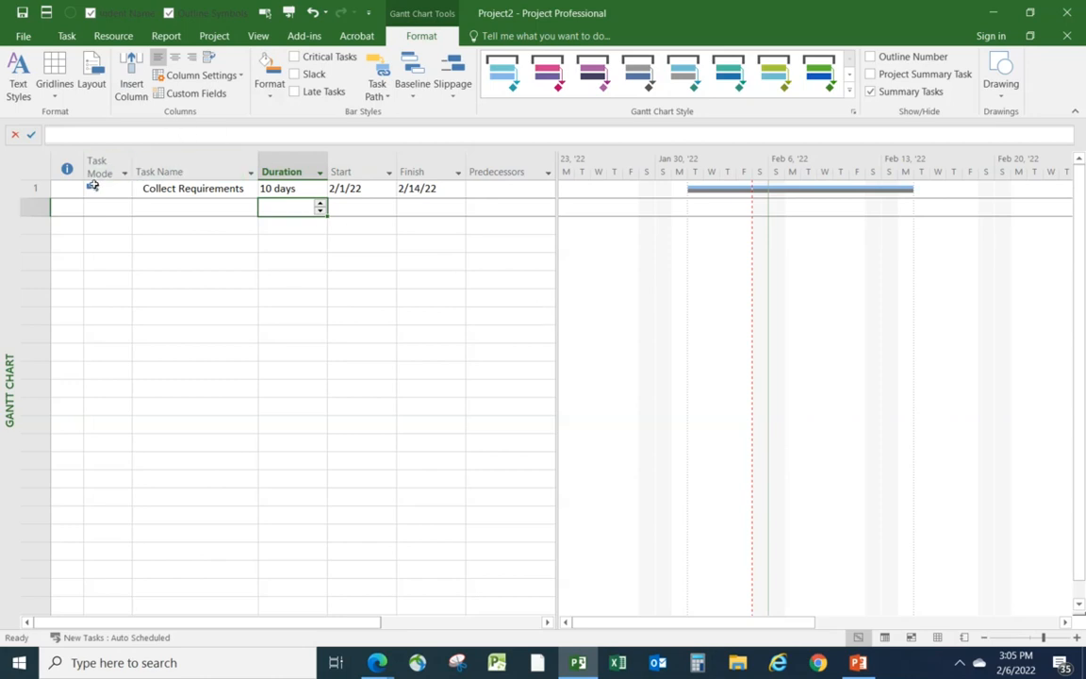
Insert a % Complete column before the Task Mode column in the task table.
{"action": "right_click", "coordinate": [110, 170]}
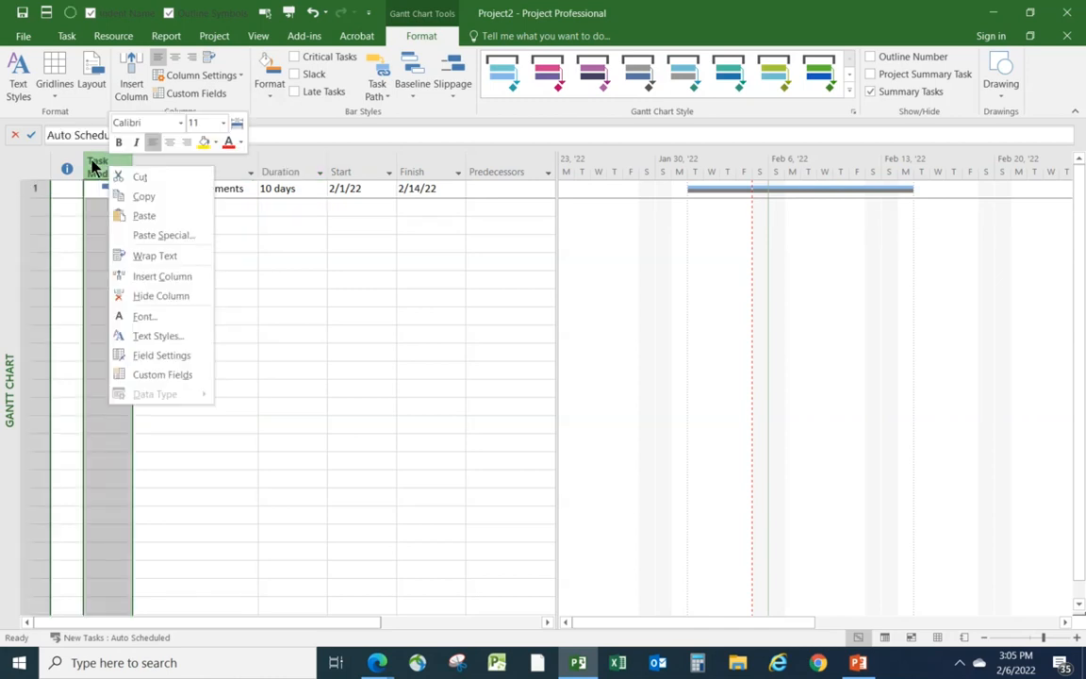
{"action": "left_click", "coordinate": [165, 277]}
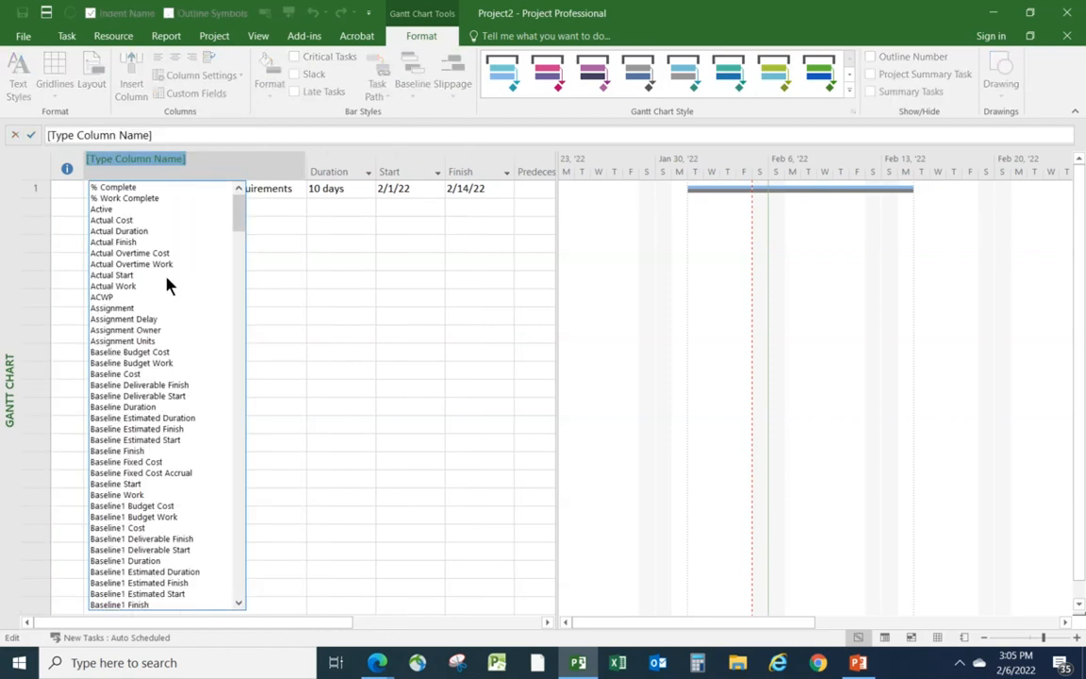
{"action": "left_click", "coordinate": [111, 186]}
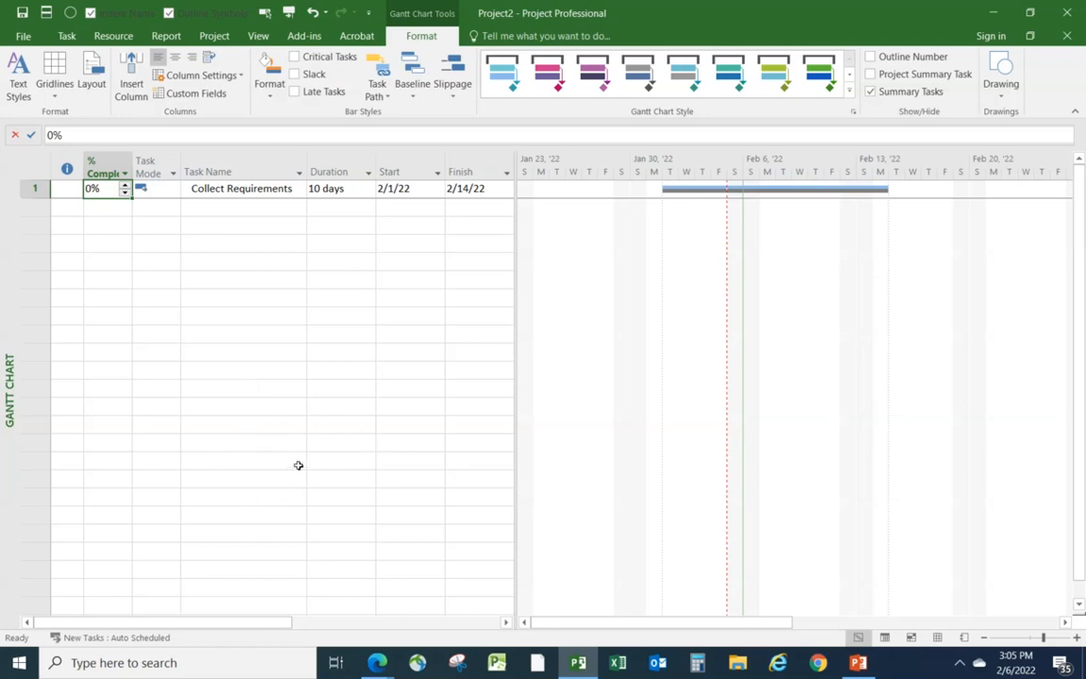
Set the Collect Requirements task's % Complete to 10%.
{"action": "left_click", "coordinate": [124, 185]}
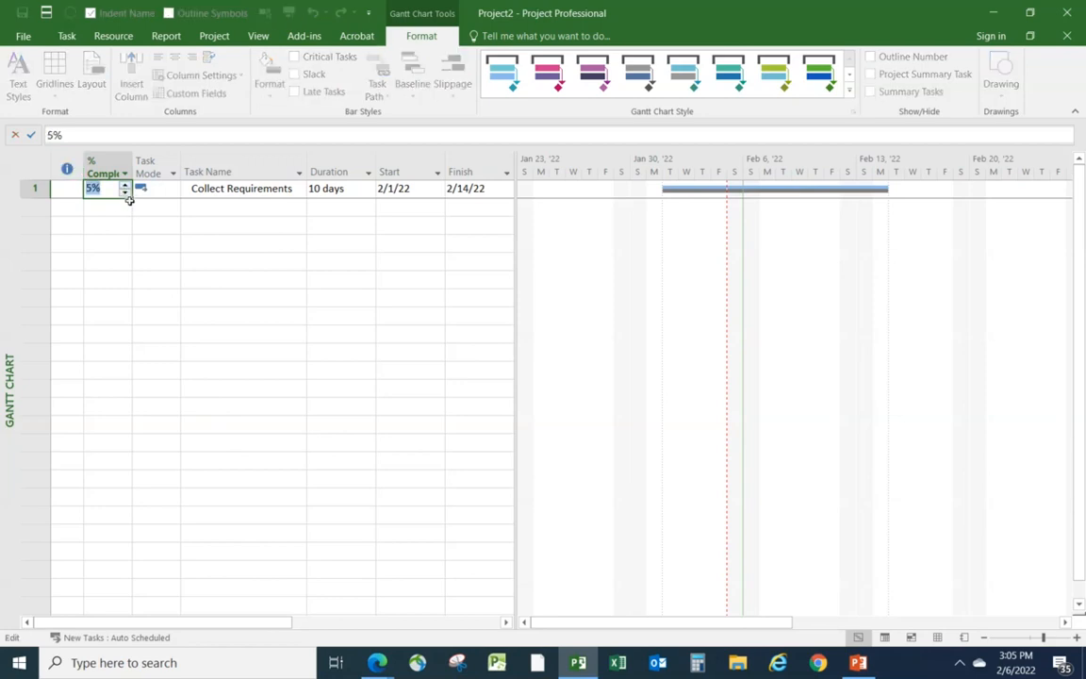
{"action": "left_click", "coordinate": [124, 185]}
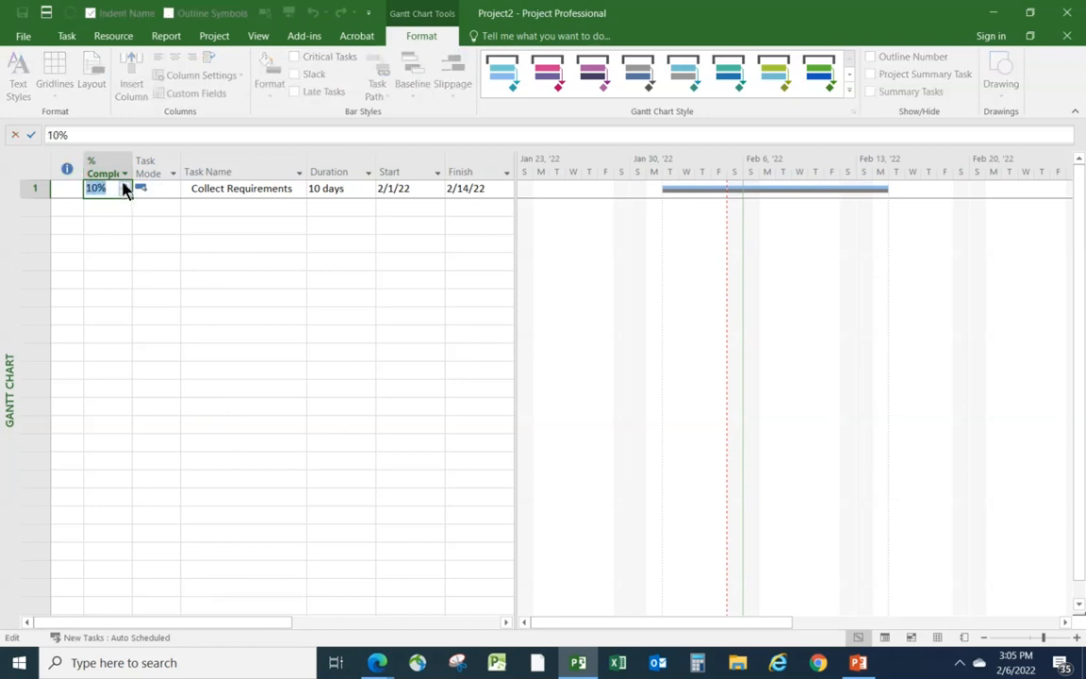
{"action": "left_click", "coordinate": [122, 300]}
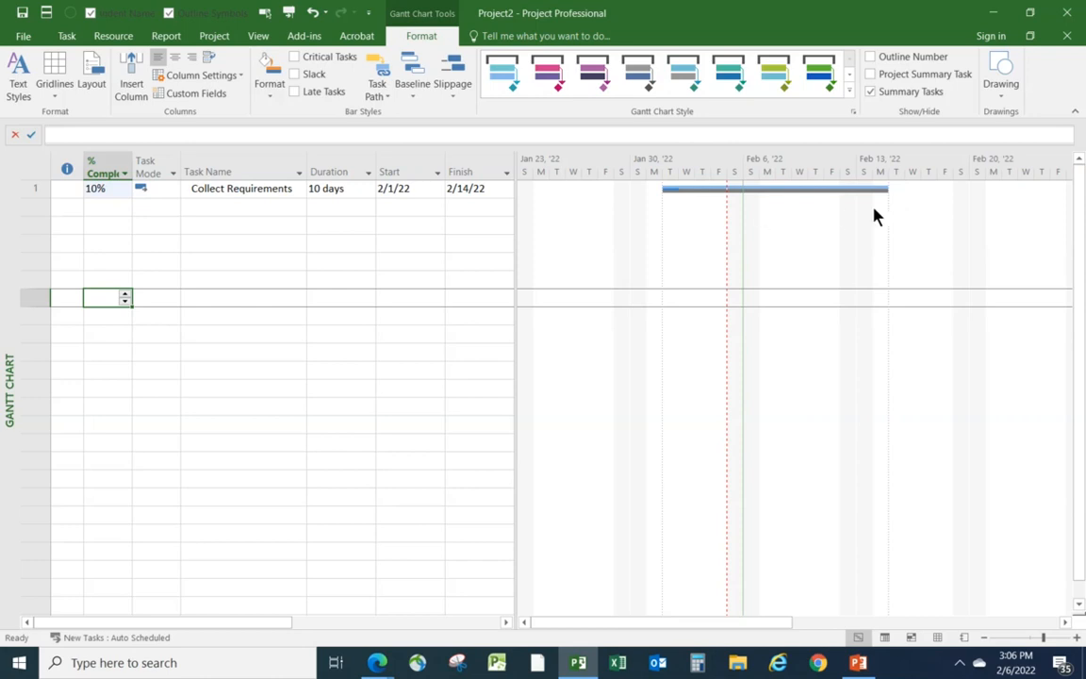
Hide the saved baseline bar in the Gantt chart.
{"action": "left_click", "coordinate": [413, 92]}
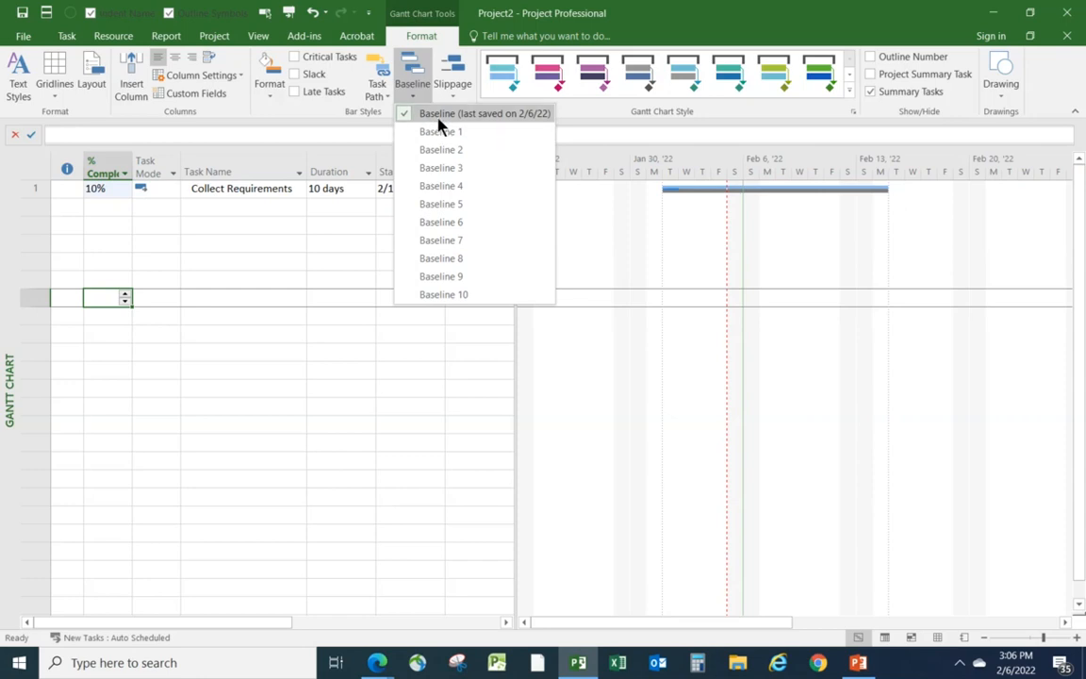
{"action": "left_click", "coordinate": [437, 115]}
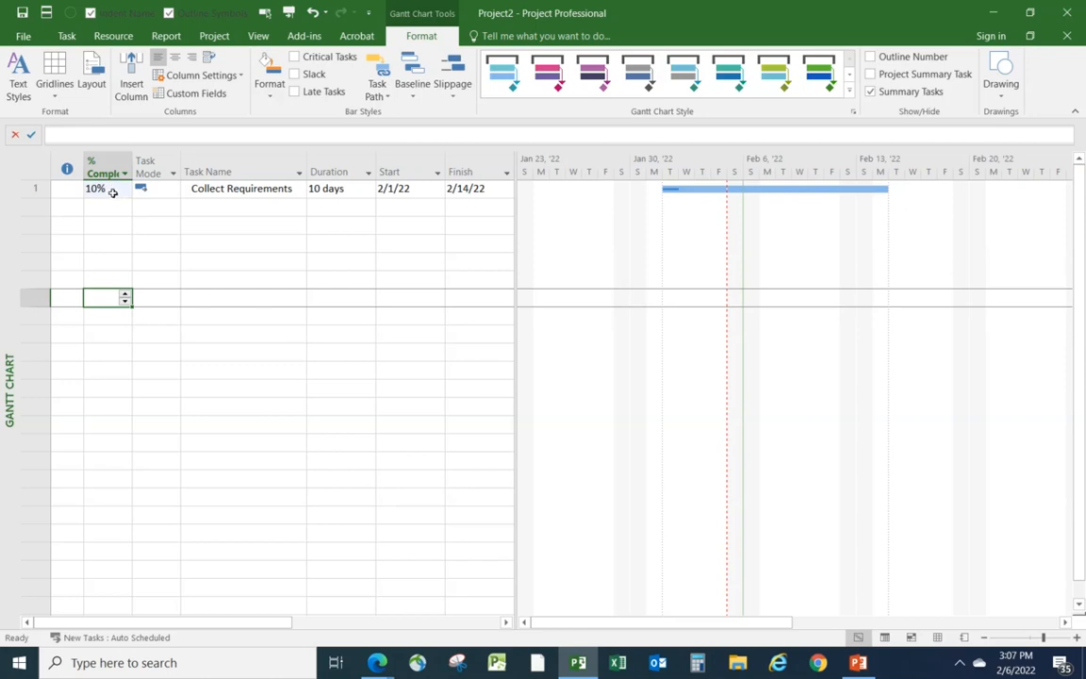
Set the Collect Requirements task's % Complete to 90%.
{"action": "left_click", "coordinate": [113, 193]}
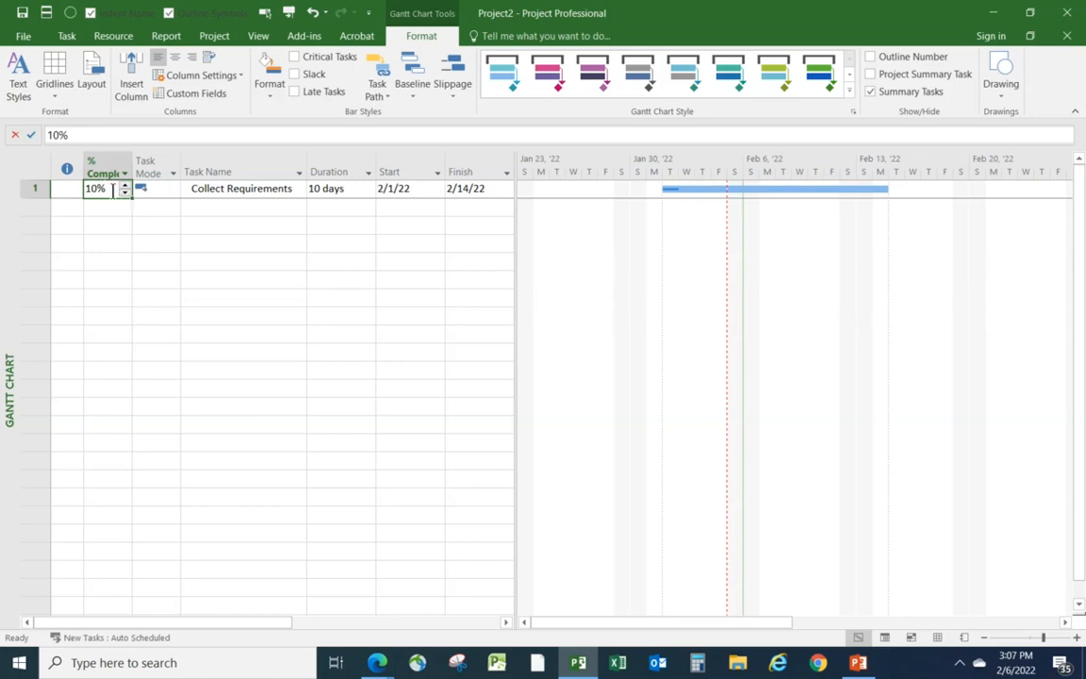
{"action": "type", "text": "90"}
{"action": "left_click", "coordinate": [157, 302]}
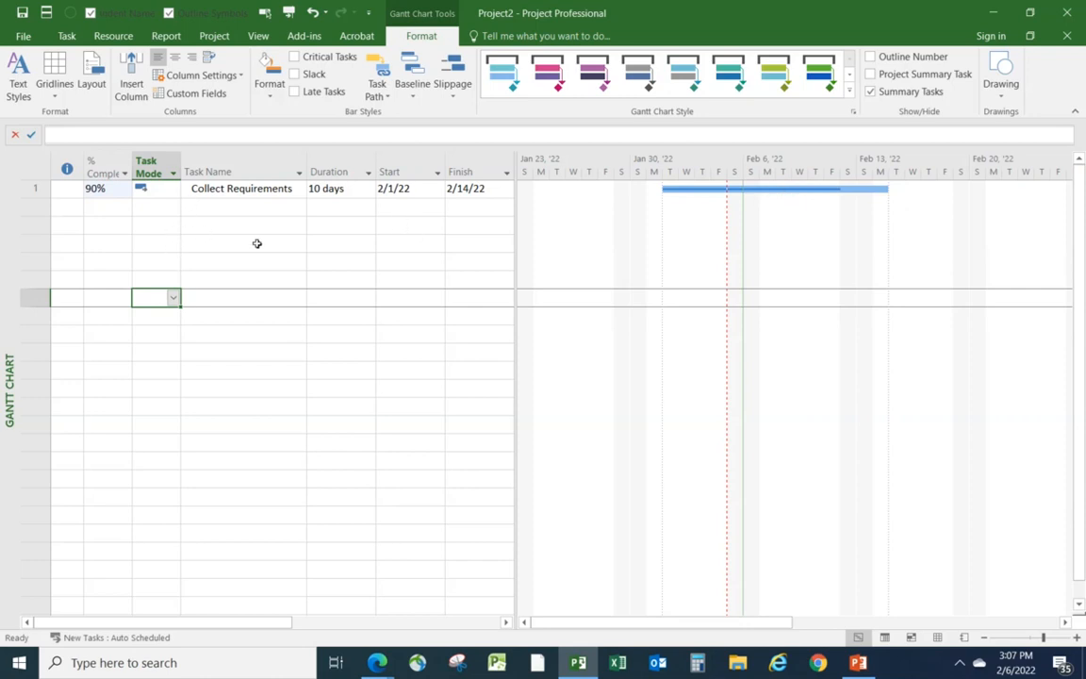
Mark the Collect Requirements task as 0%, 75%, 100%, 50% and 25% complete in turn, ending at 0%.
{"action": "left_click", "coordinate": [107, 188]}
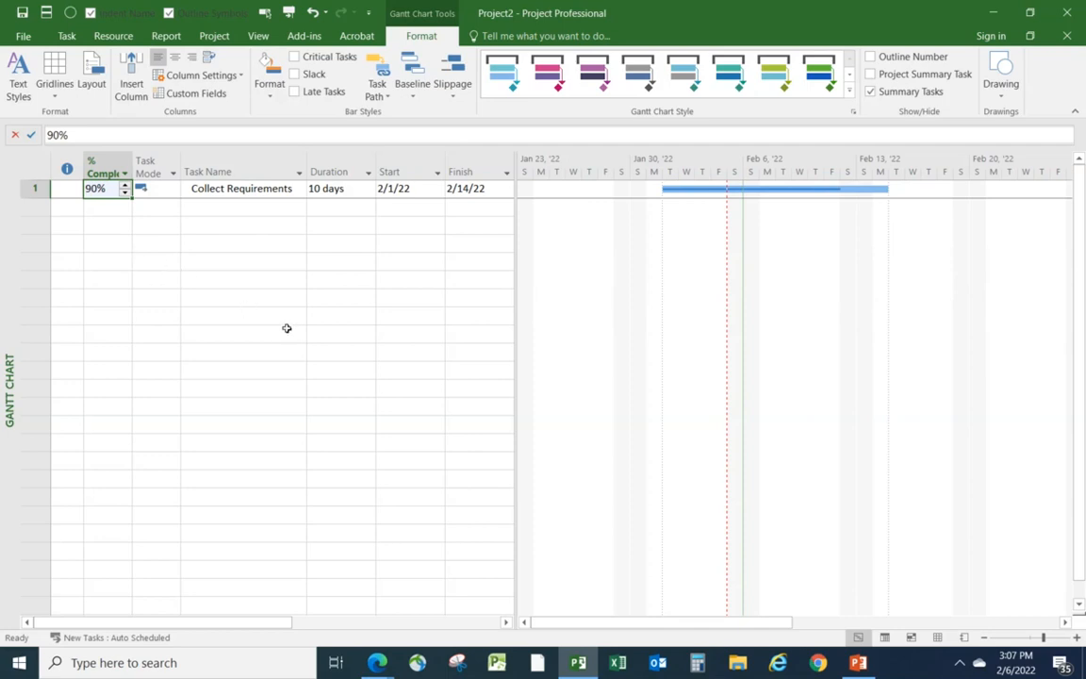
{"action": "left_click", "coordinate": [67, 38]}
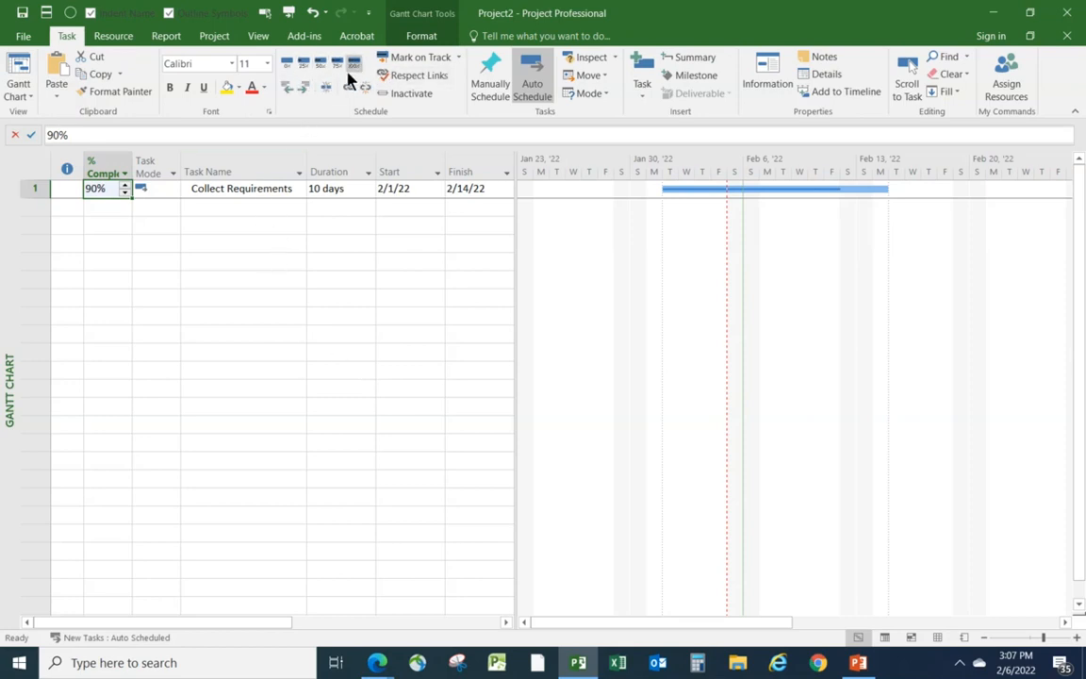
{"action": "left_click", "coordinate": [240, 188]}
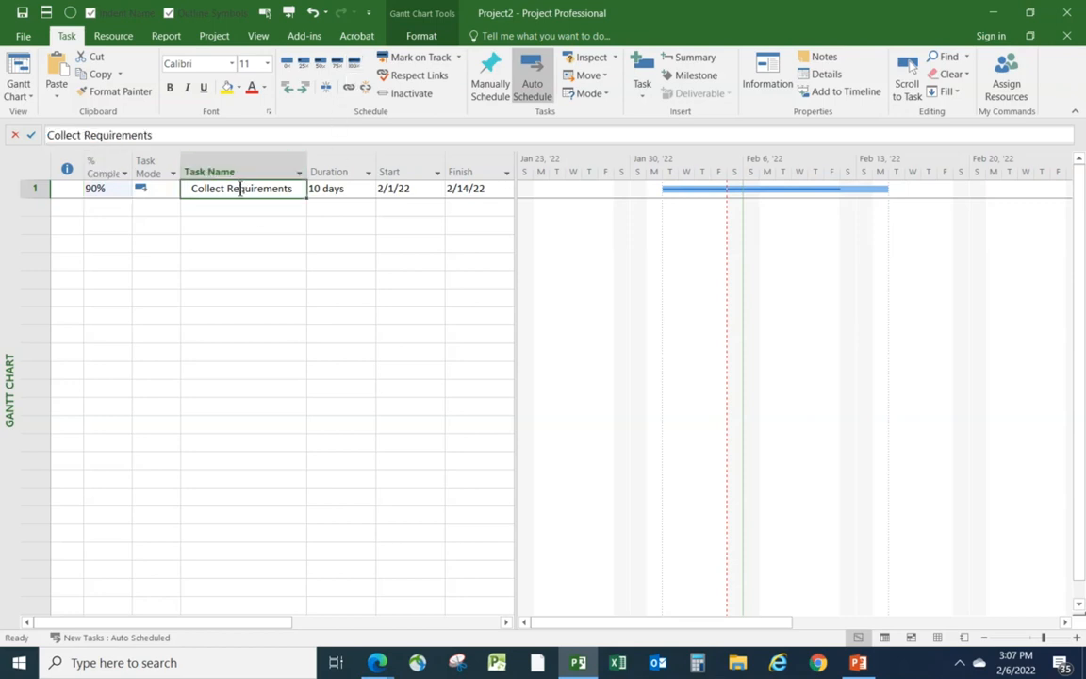
{"action": "left_click", "coordinate": [286, 66]}
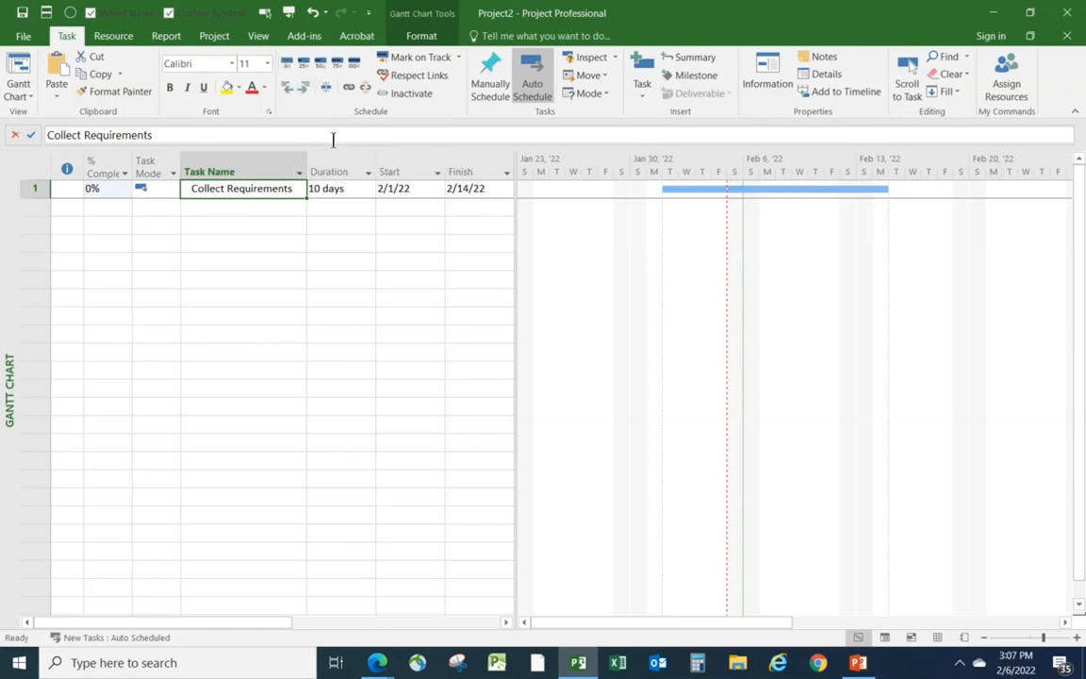
{"action": "left_click", "coordinate": [338, 66]}
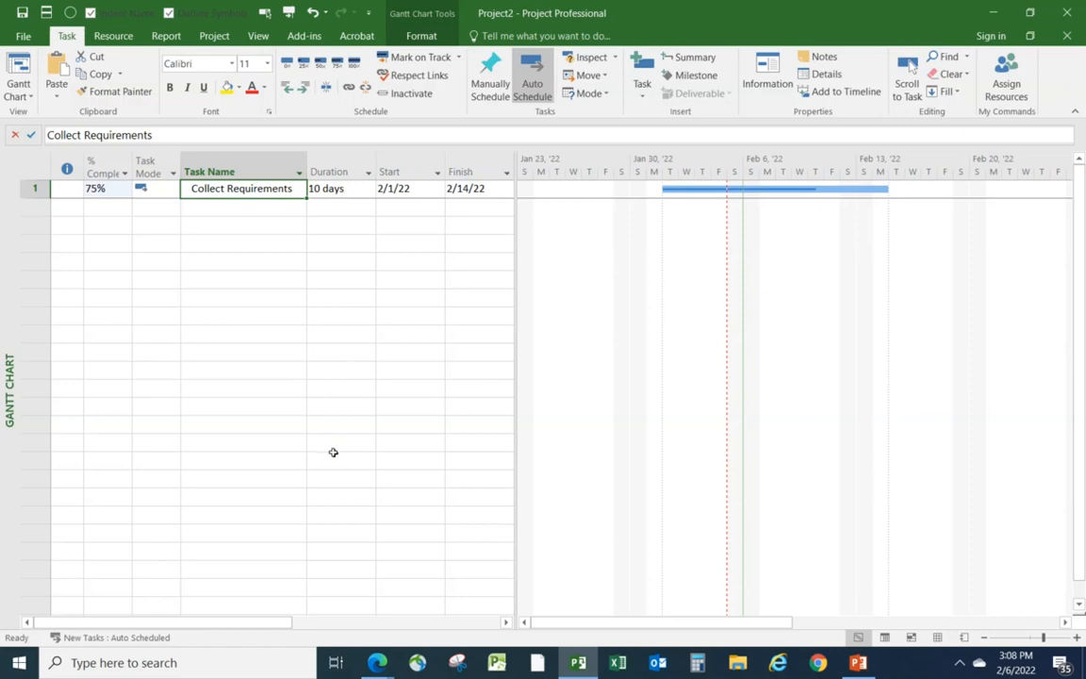
{"action": "left_click", "coordinate": [354, 64]}
{"action": "left_click", "coordinate": [321, 64]}
{"action": "left_click", "coordinate": [303, 64]}
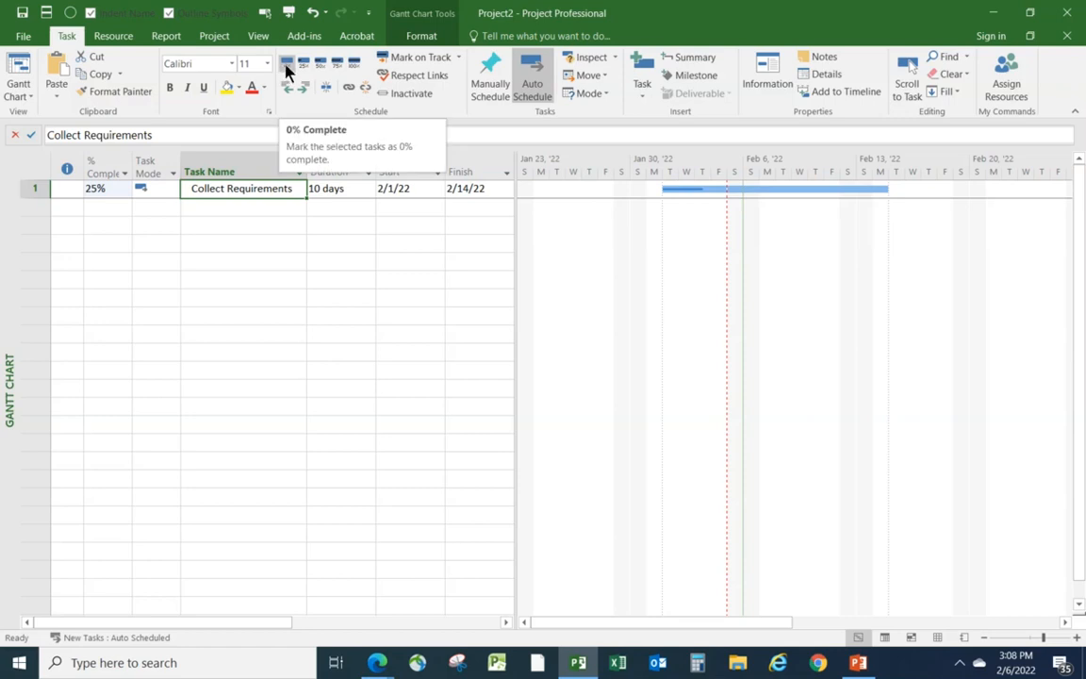
{"action": "left_click", "coordinate": [287, 64]}
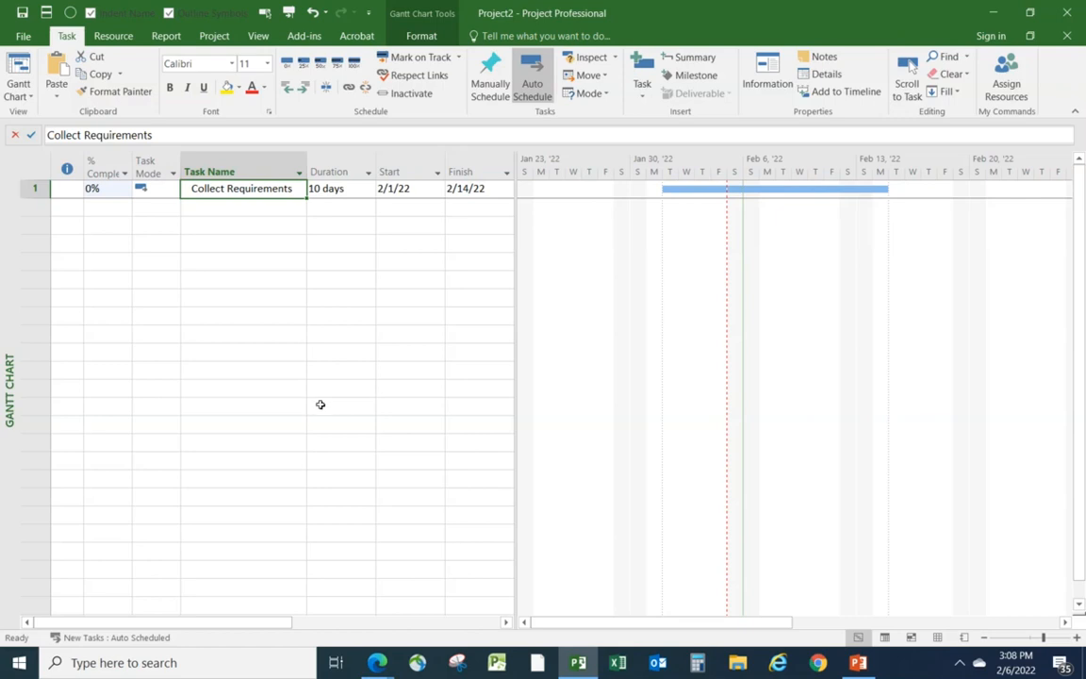
Mark Collect Requirements as 50% complete and try Mark on Track, resetting its progress to 0% after each.
{"action": "left_click", "coordinate": [320, 66]}
{"action": "left_click", "coordinate": [286, 65]}
{"action": "left_click", "coordinate": [411, 61]}
{"action": "left_click", "coordinate": [284, 63]}
Mark Collect Requirements as 25% and 100% complete, ending with its progress reset to 0%.
{"action": "left_click", "coordinate": [303, 62]}
{"action": "left_click", "coordinate": [353, 67]}
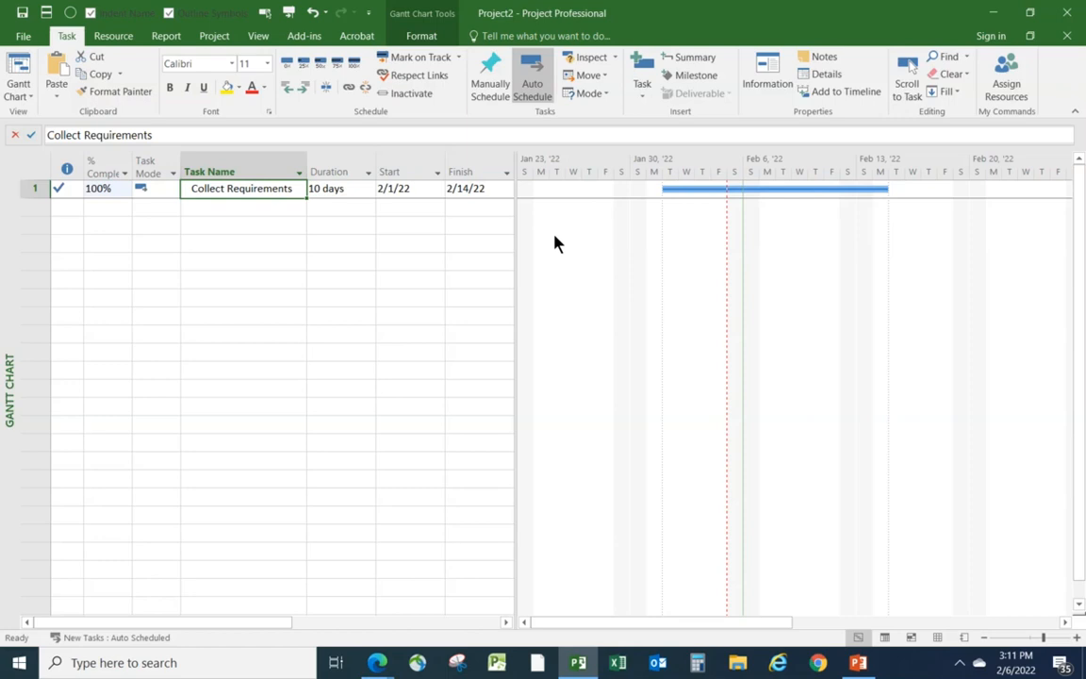
{"action": "left_click", "coordinate": [287, 66]}
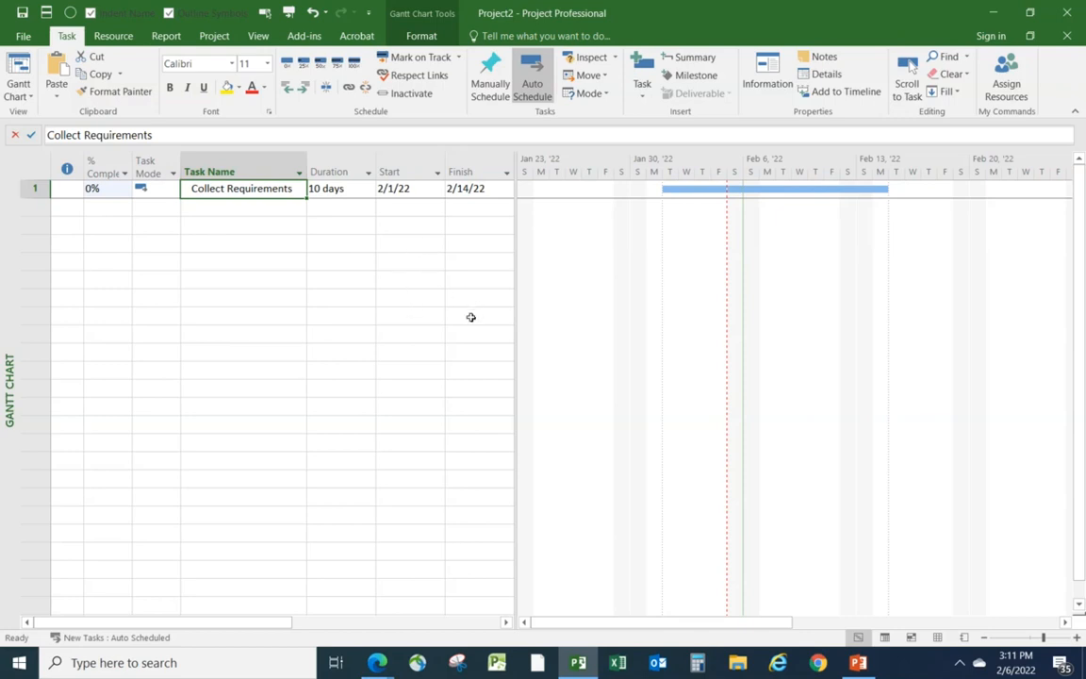
Widen the task table, apply the built-in Tracking table, and select the Act. Start field of Collect Requirements.
{"action": "left_click_drag", "start_coordinate": [523, 353], "coordinate": [650, 356]}
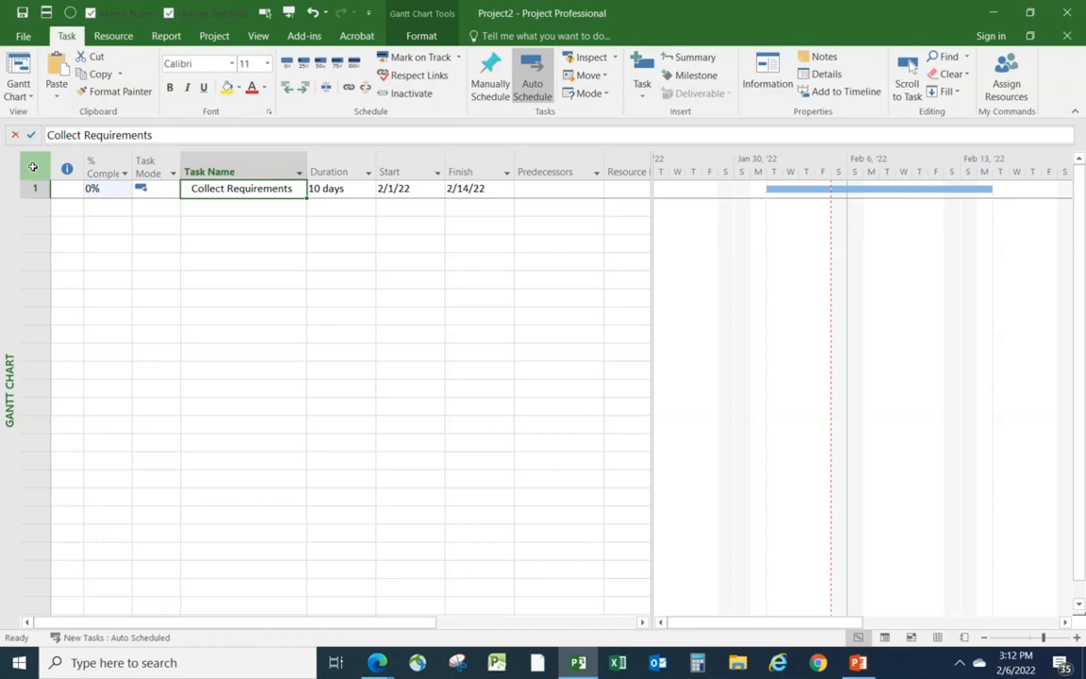
{"action": "right_click", "coordinate": [33, 166]}
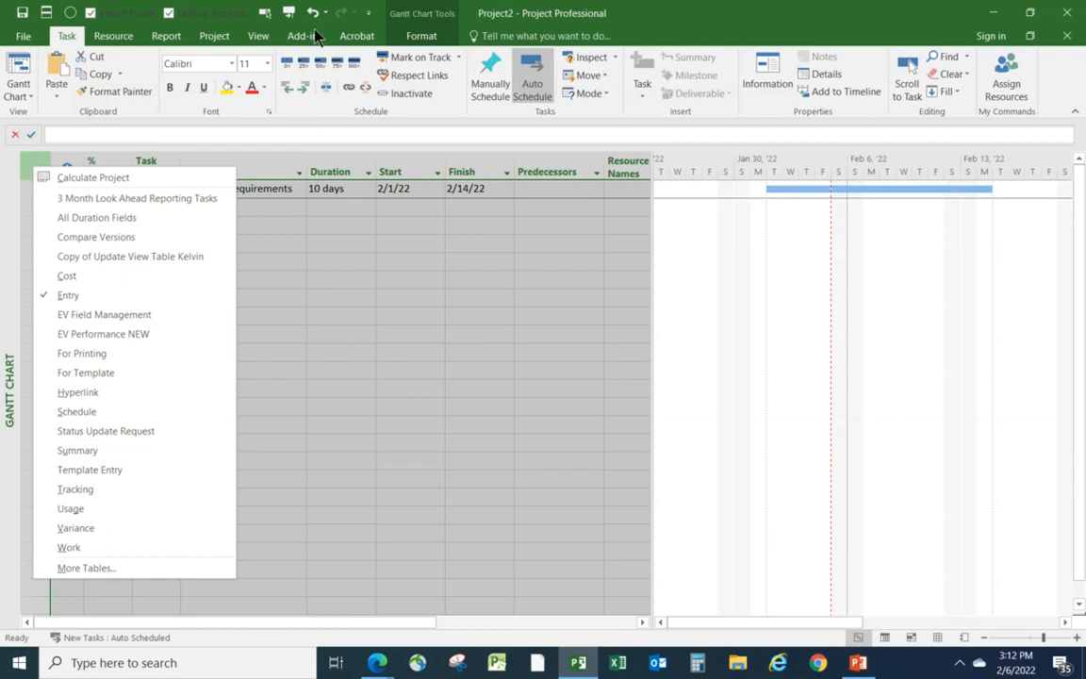
{"action": "left_click", "coordinate": [254, 41]}
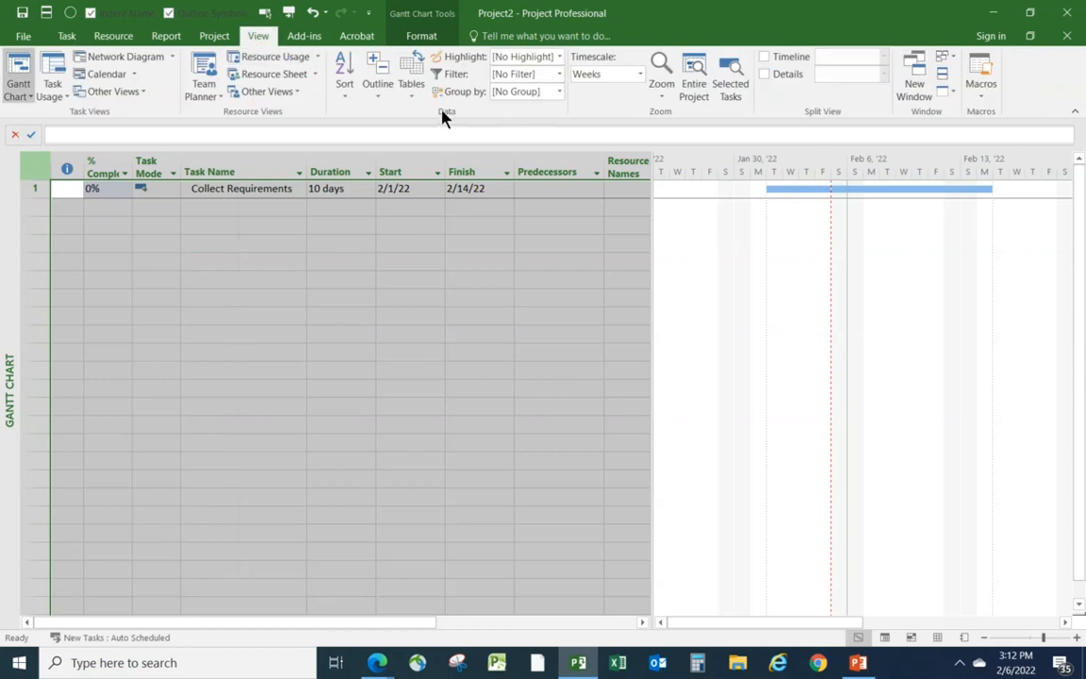
{"action": "left_click", "coordinate": [411, 95]}
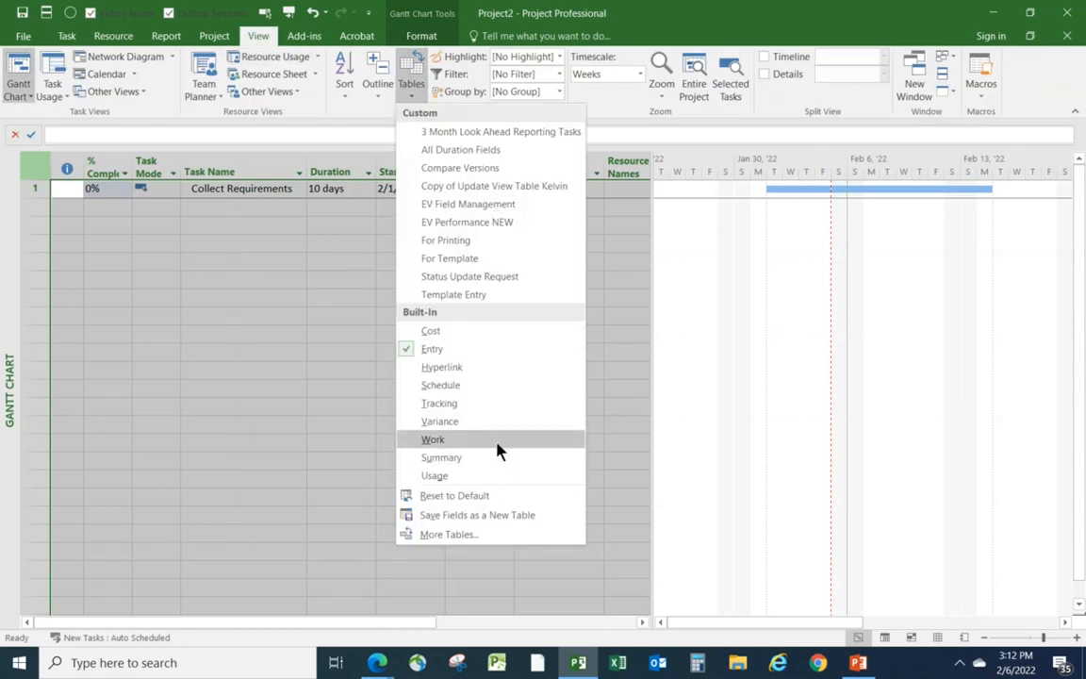
{"action": "left_click", "coordinate": [441, 408]}
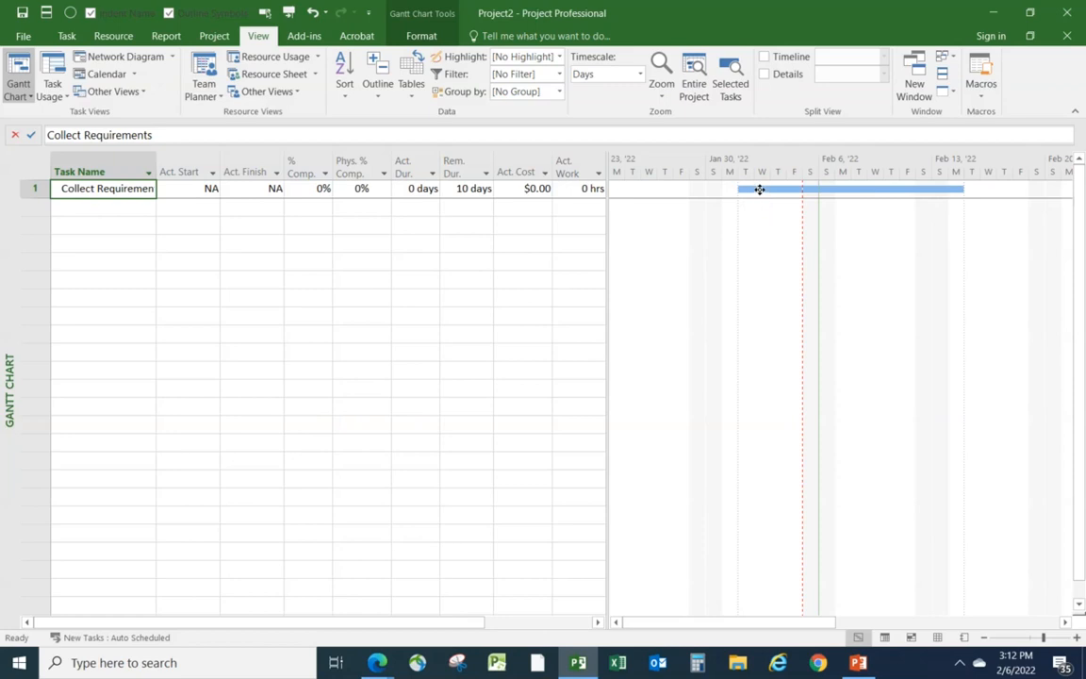
{"action": "left_click", "coordinate": [198, 190]}
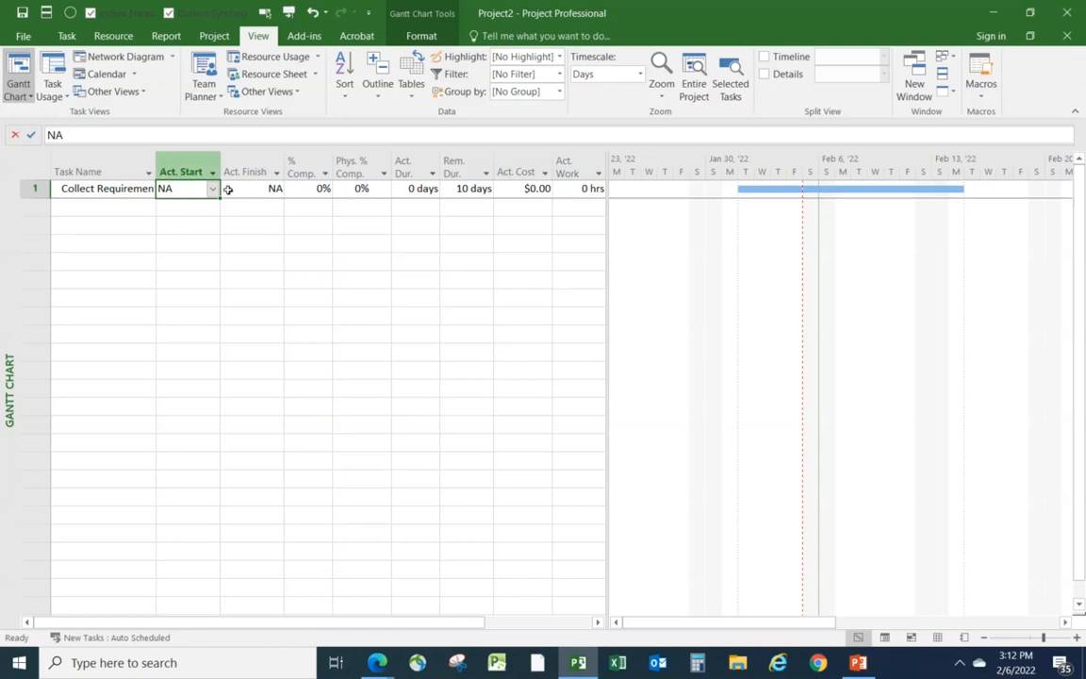
Set the actual start of Collect Requirements to 2/3/22, apply Mark on Track, and reset its progress to 0%.
{"action": "left_click", "coordinate": [213, 190]}
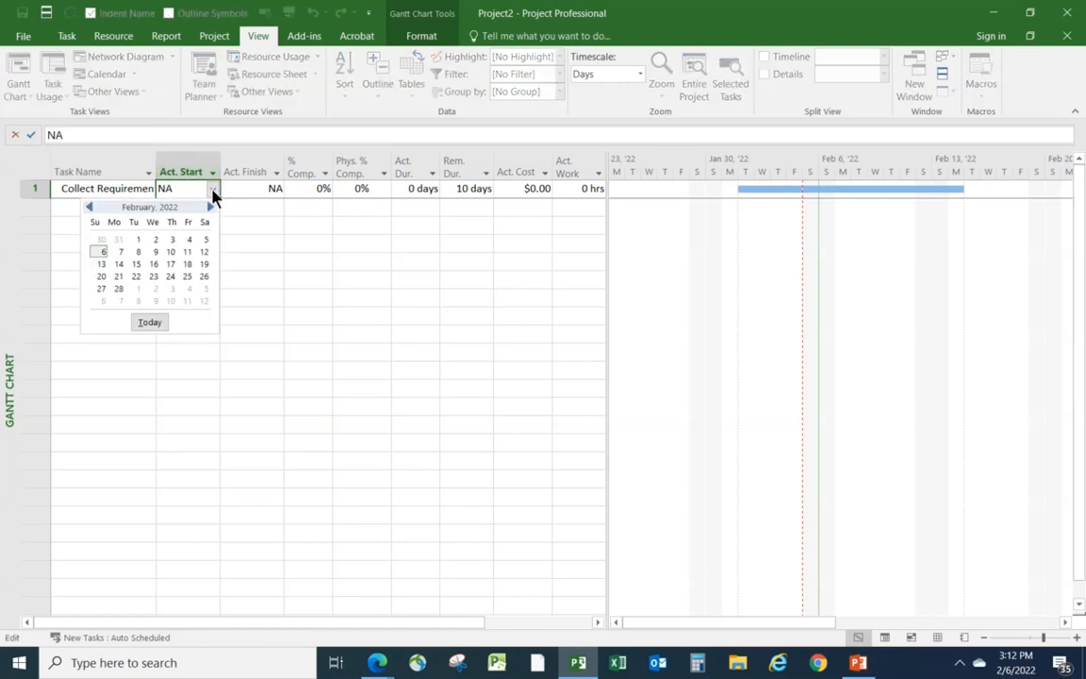
{"action": "left_click", "coordinate": [172, 240]}
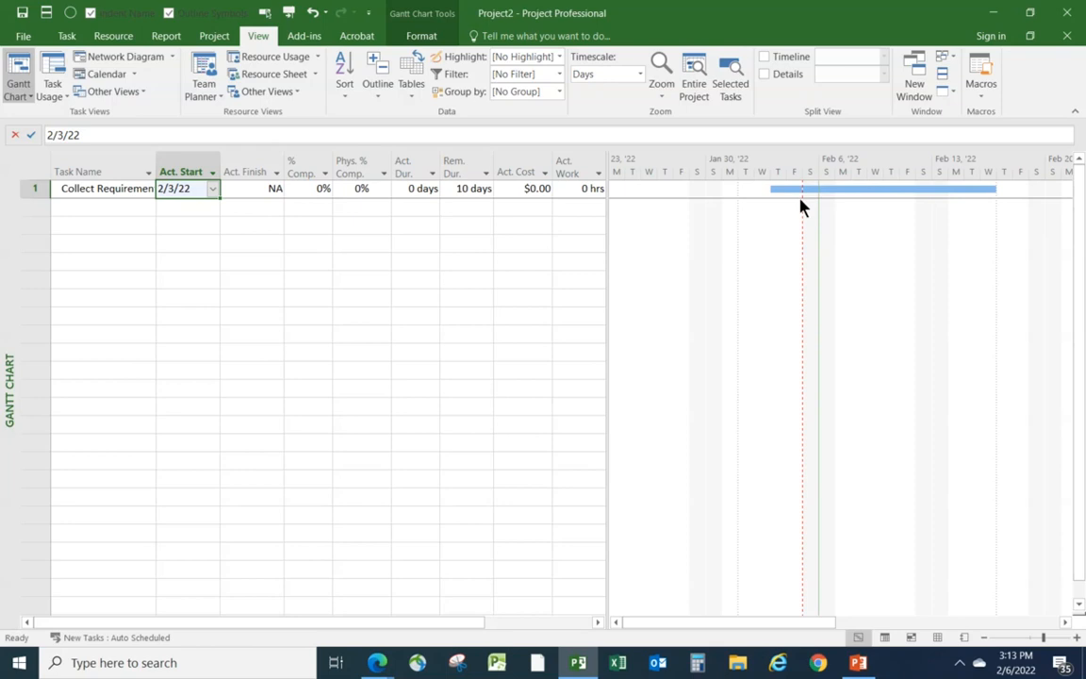
{"action": "left_click", "coordinate": [66, 36]}
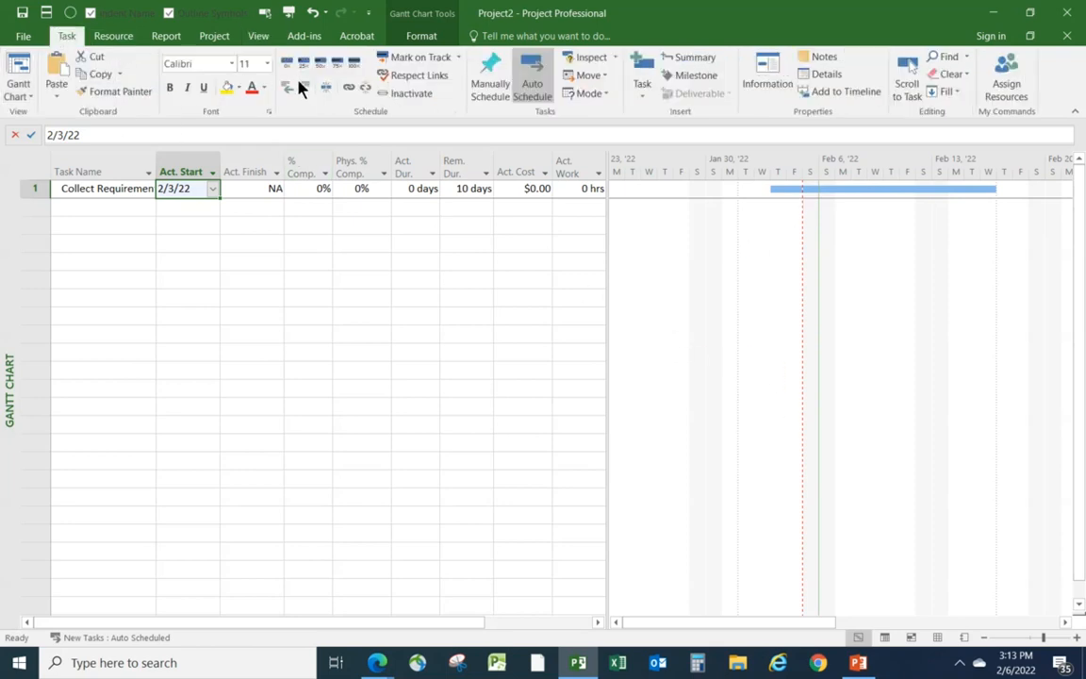
{"action": "left_click", "coordinate": [400, 60]}
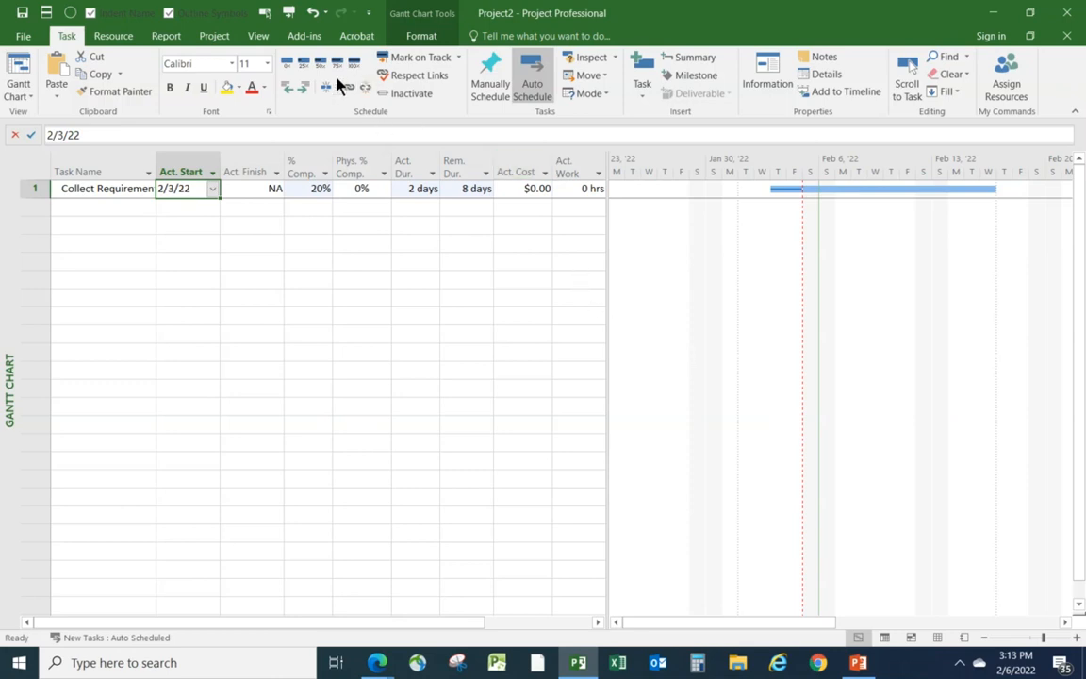
{"action": "left_click", "coordinate": [283, 66]}
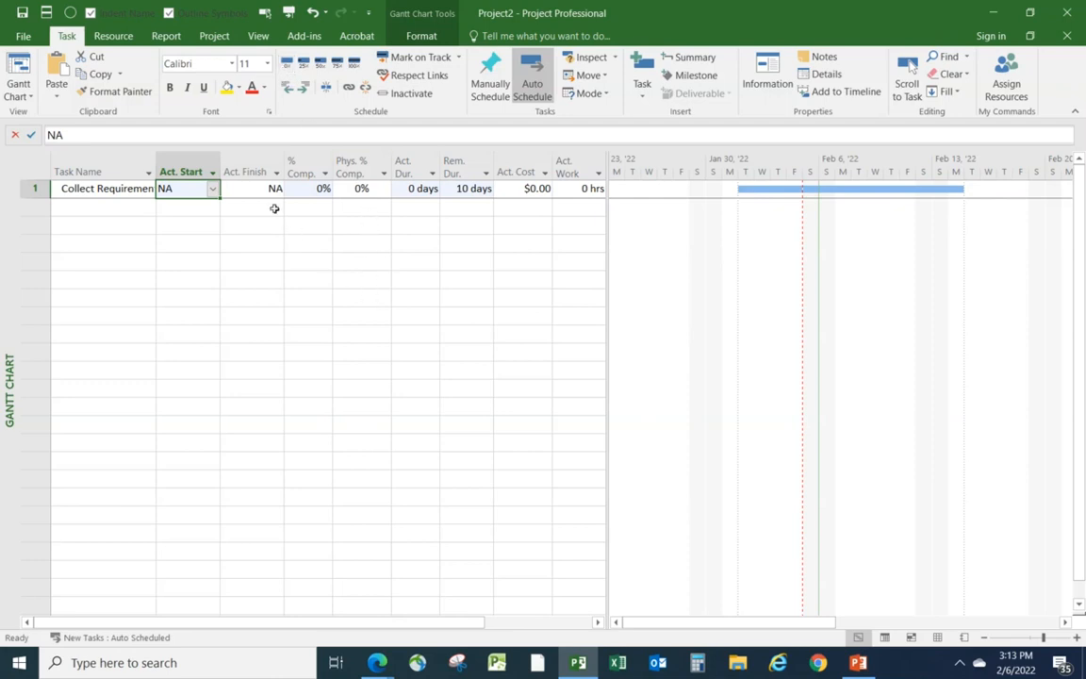
Set the actual start of Collect Requirements to 2/3/22 and its remaining duration to 7 days.
{"action": "left_click", "coordinate": [213, 190]}
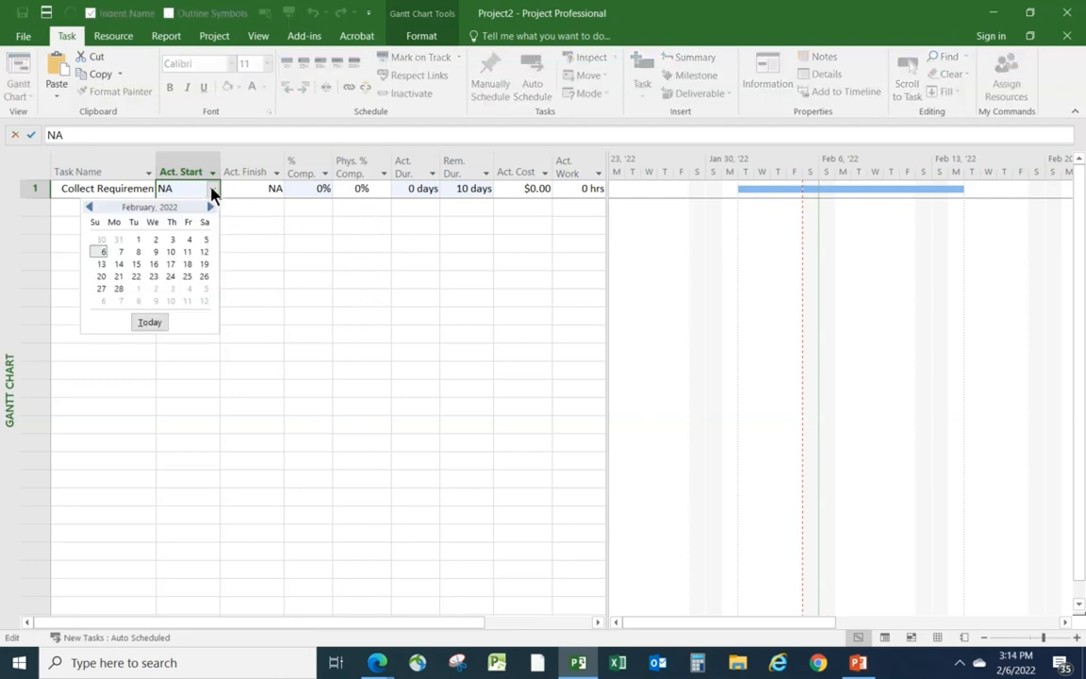
{"action": "left_click", "coordinate": [171, 239]}
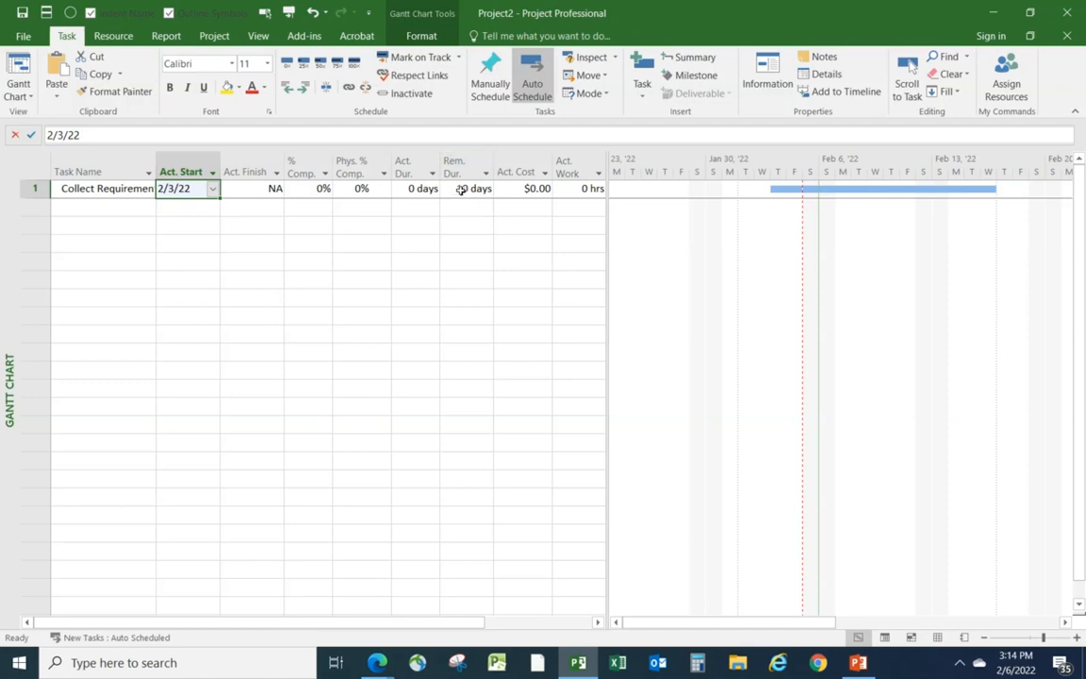
{"action": "left_click", "coordinate": [461, 189]}
{"action": "left_click", "coordinate": [487, 193]}
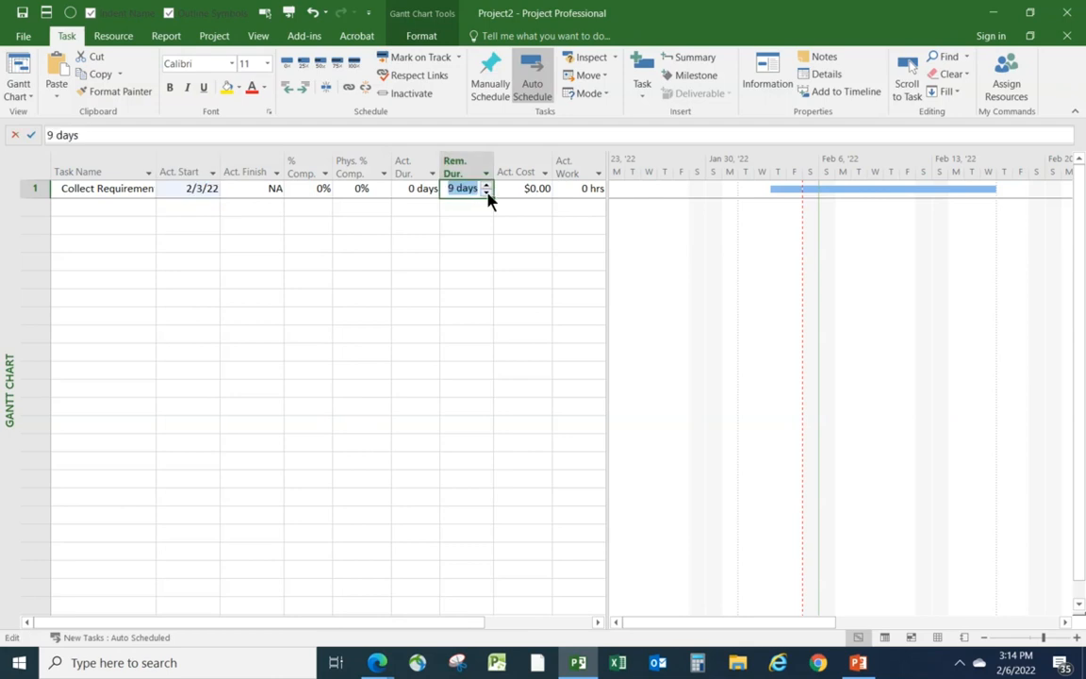
{"action": "left_click", "coordinate": [487, 193]}
{"action": "left_click", "coordinate": [488, 193]}
{"action": "left_click", "coordinate": [470, 283]}
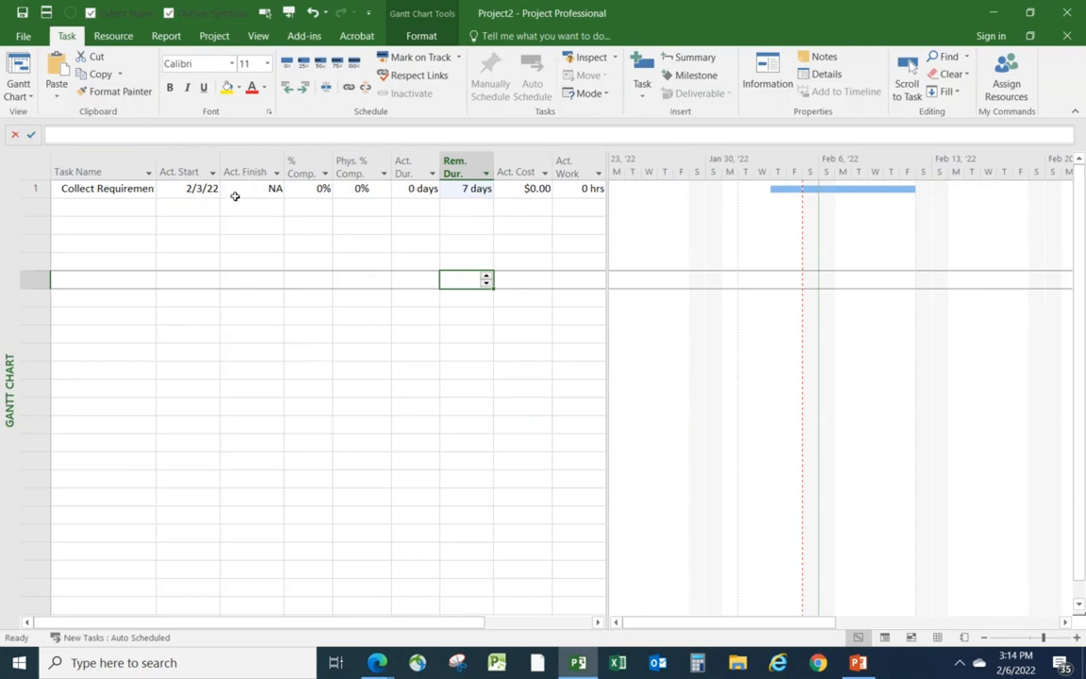
Mark the Collect Requirements task on track and switch the task table back to the Entry table.
{"action": "left_click", "coordinate": [126, 189]}
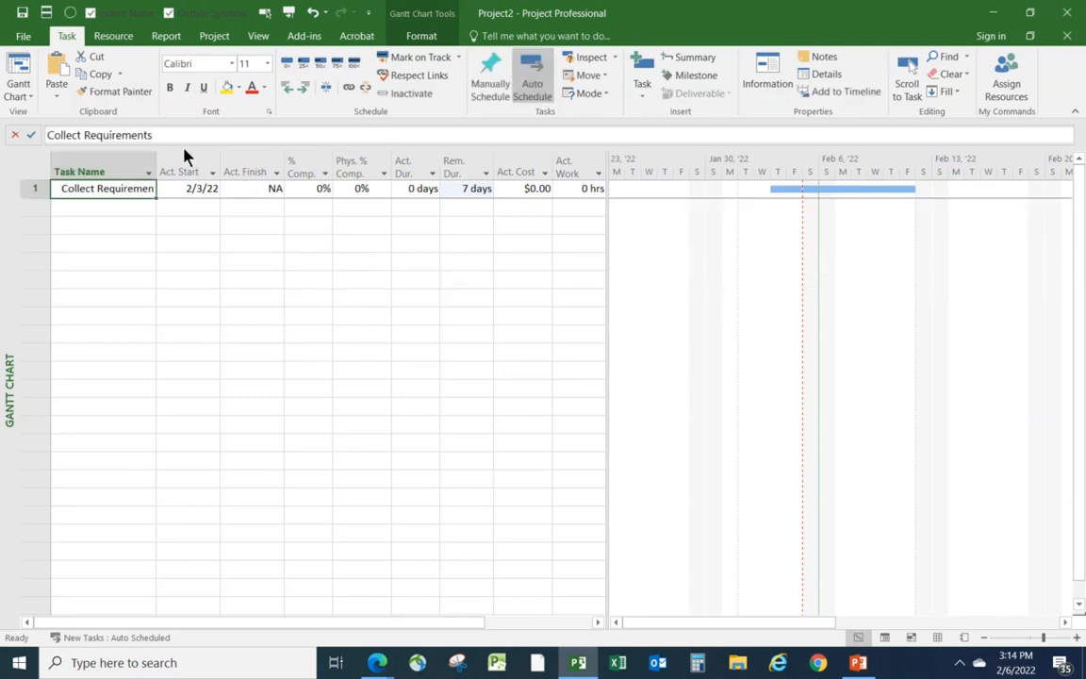
{"action": "left_click", "coordinate": [412, 56]}
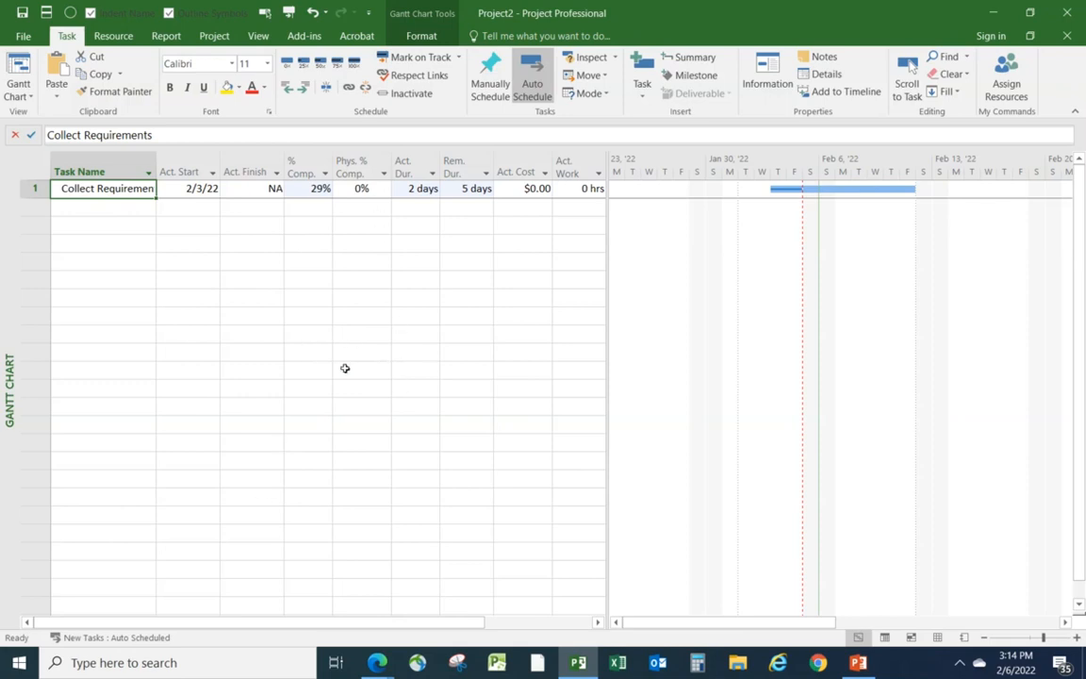
{"action": "right_click", "coordinate": [31, 167]}
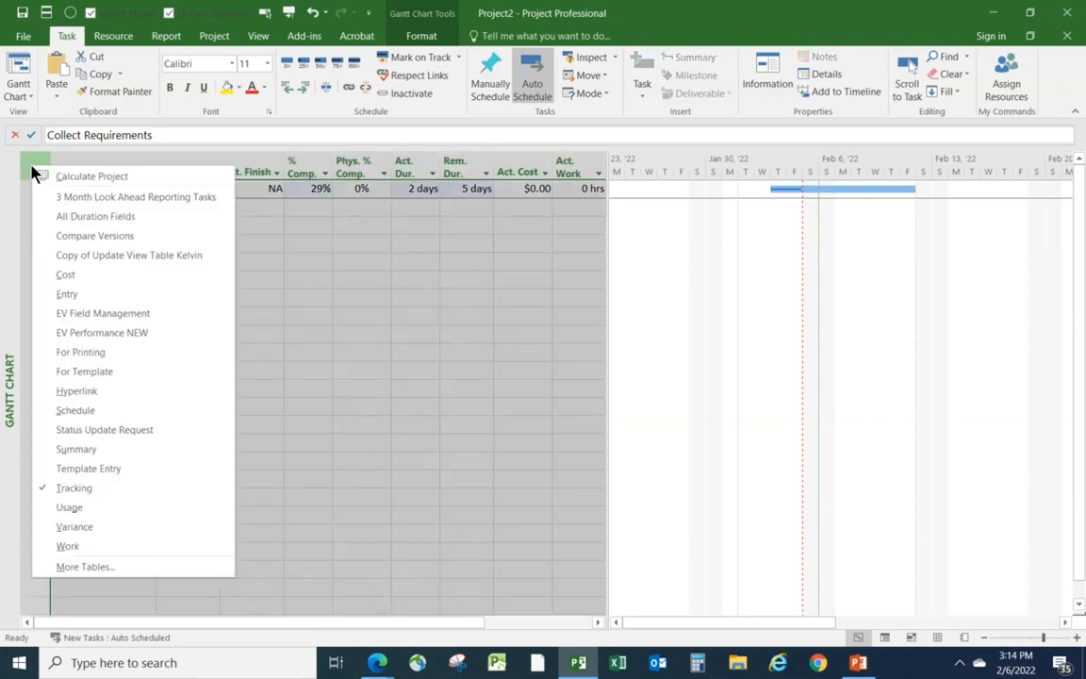
{"action": "left_click", "coordinate": [75, 294]}
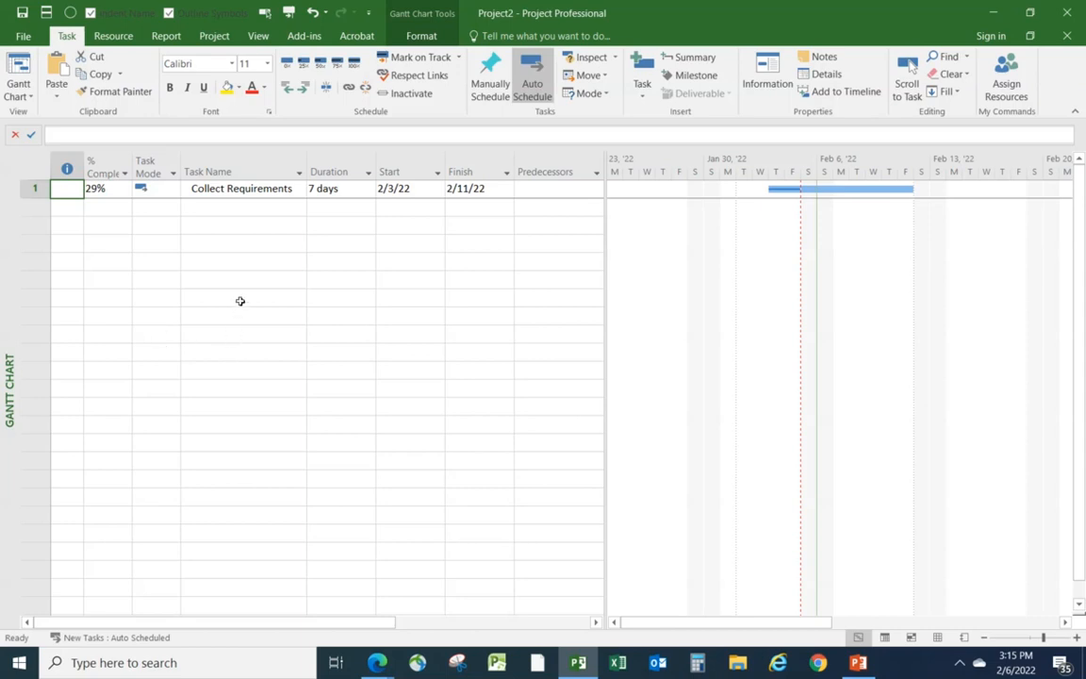
Show the Task Form in a split view below the Gantt chart and display its Work details.
{"action": "left_click", "coordinate": [256, 38]}
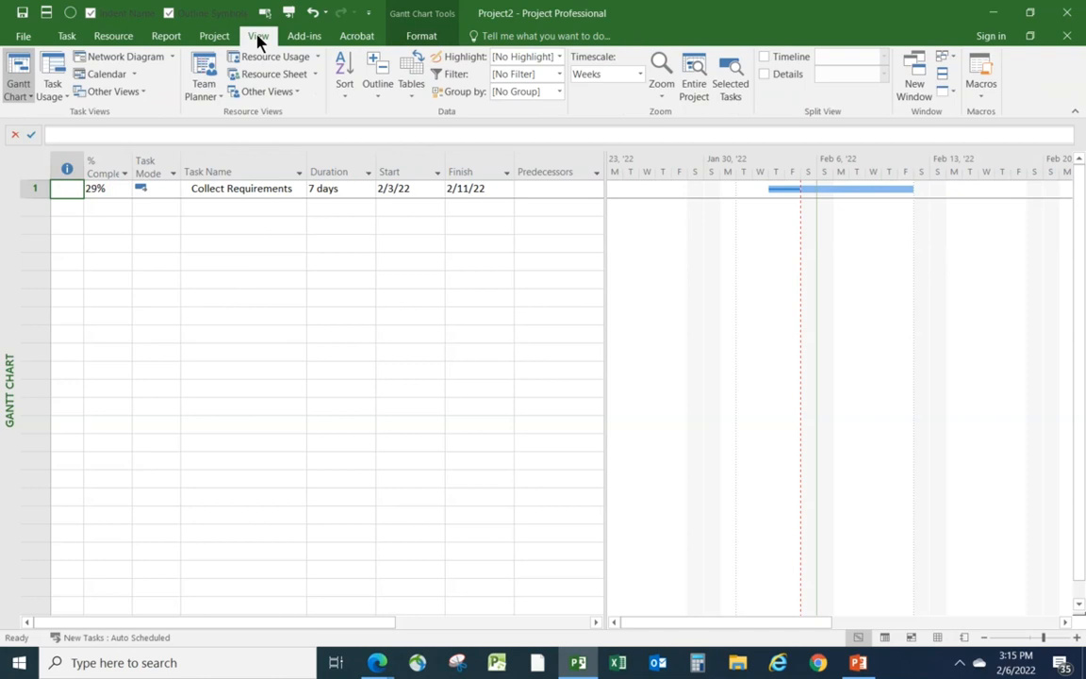
{"action": "left_click", "coordinate": [763, 74]}
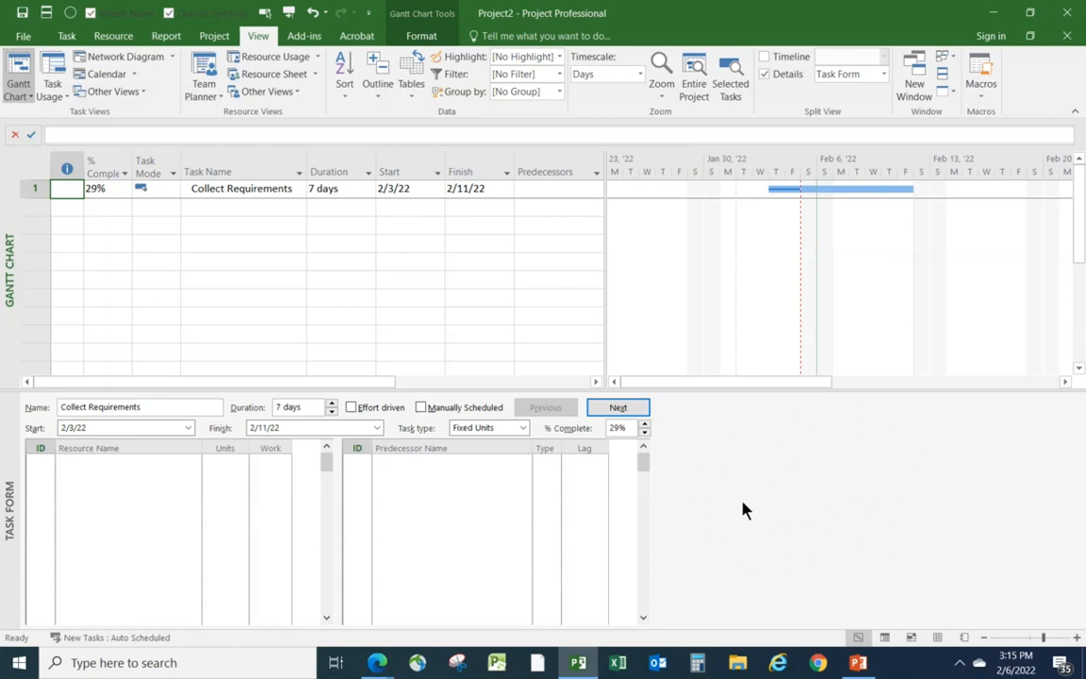
{"action": "right_click", "coordinate": [802, 523]}
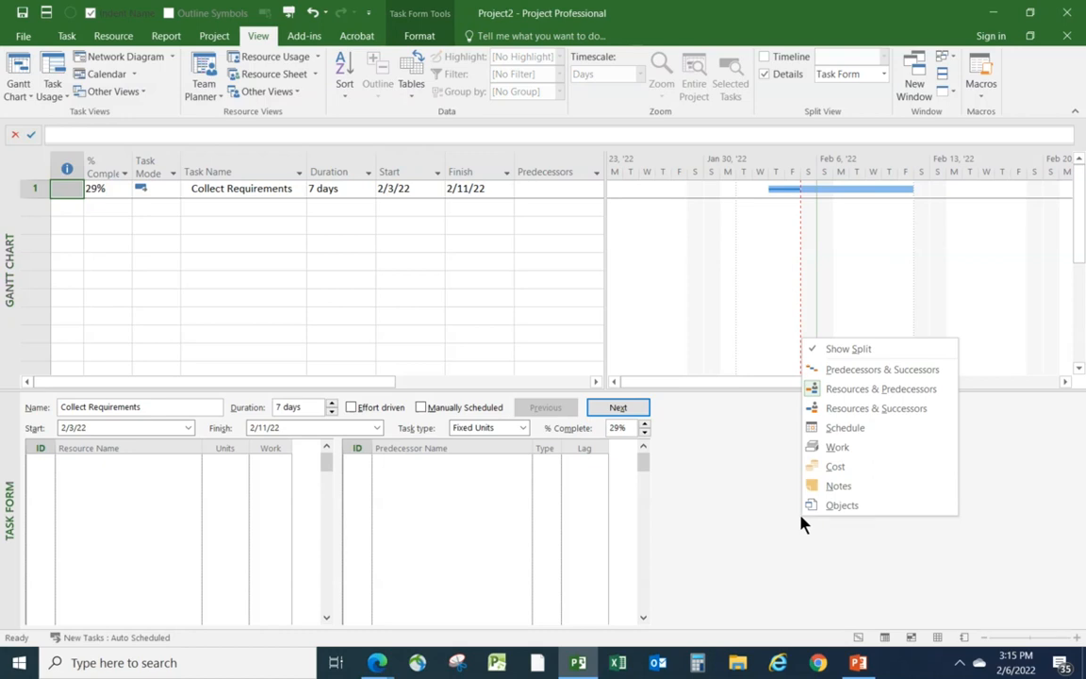
{"action": "left_click", "coordinate": [838, 449]}
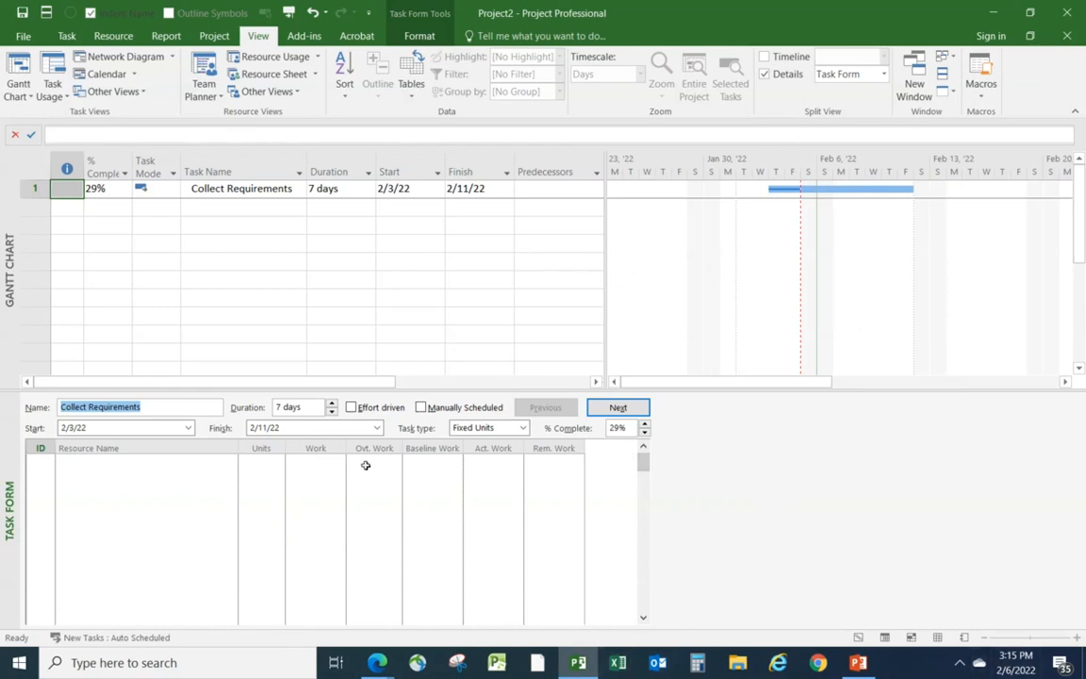
Display the Schedule details for Collect Requirements in the Task Form and close the split view.
{"action": "left_click", "coordinate": [304, 188]}
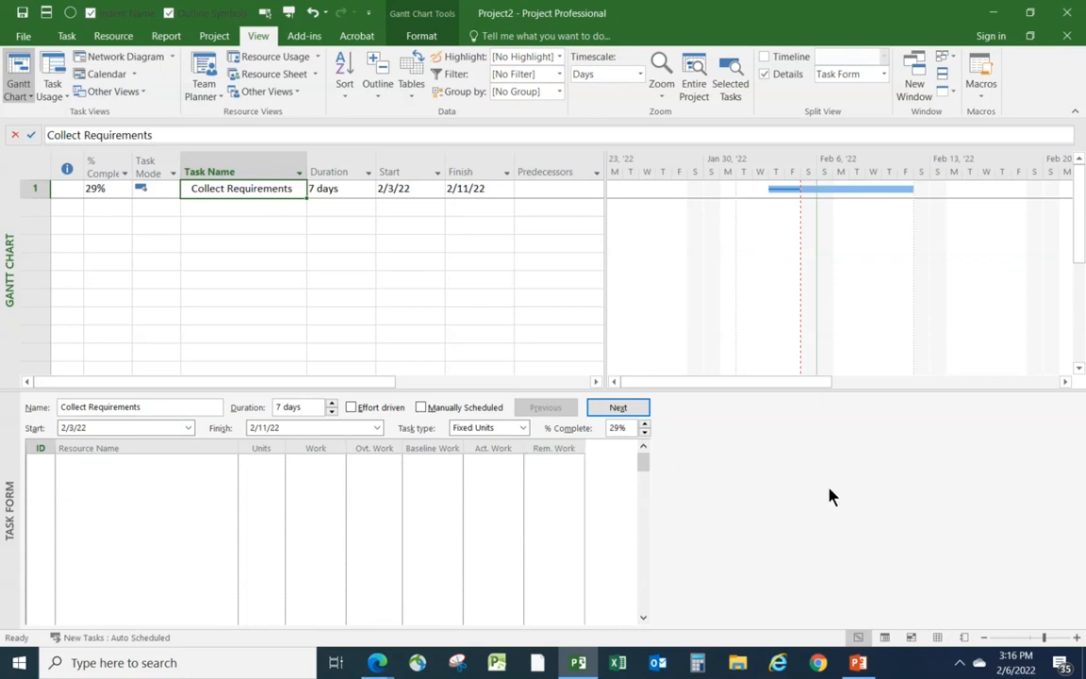
{"action": "right_click", "coordinate": [780, 478]}
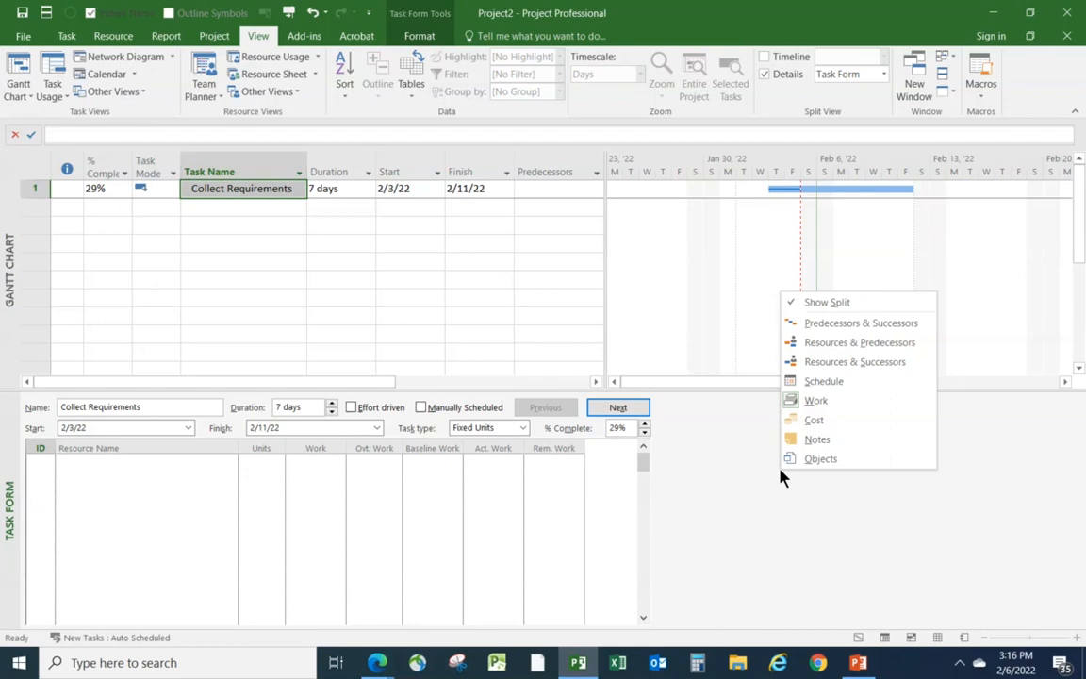
{"action": "left_click", "coordinate": [826, 383]}
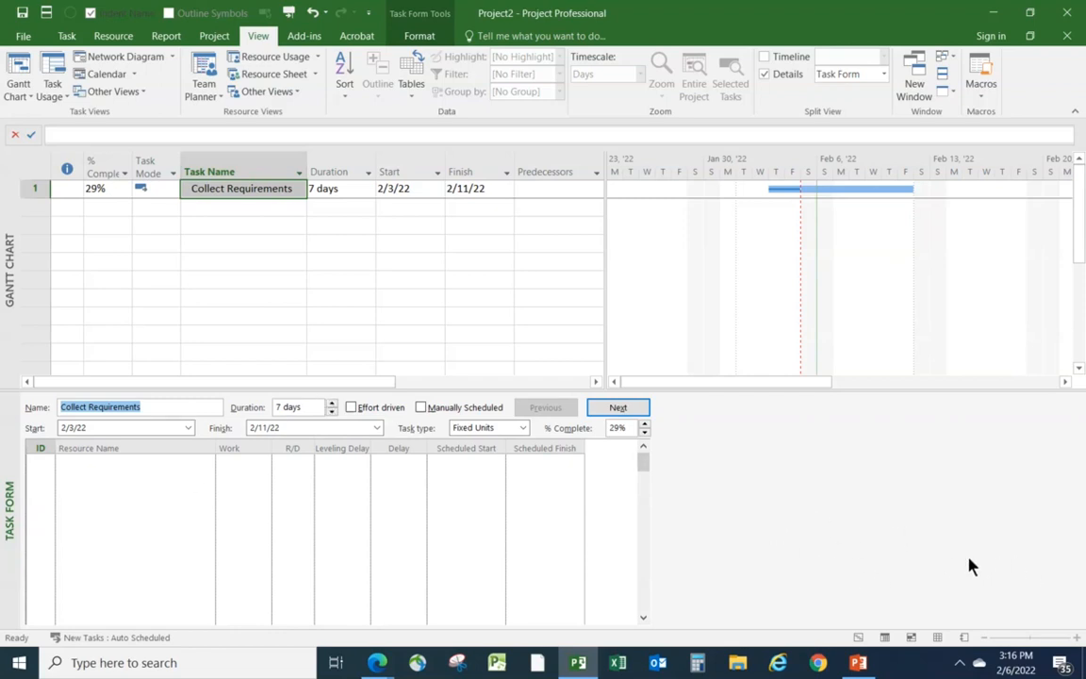
{"action": "left_click", "coordinate": [763, 74]}
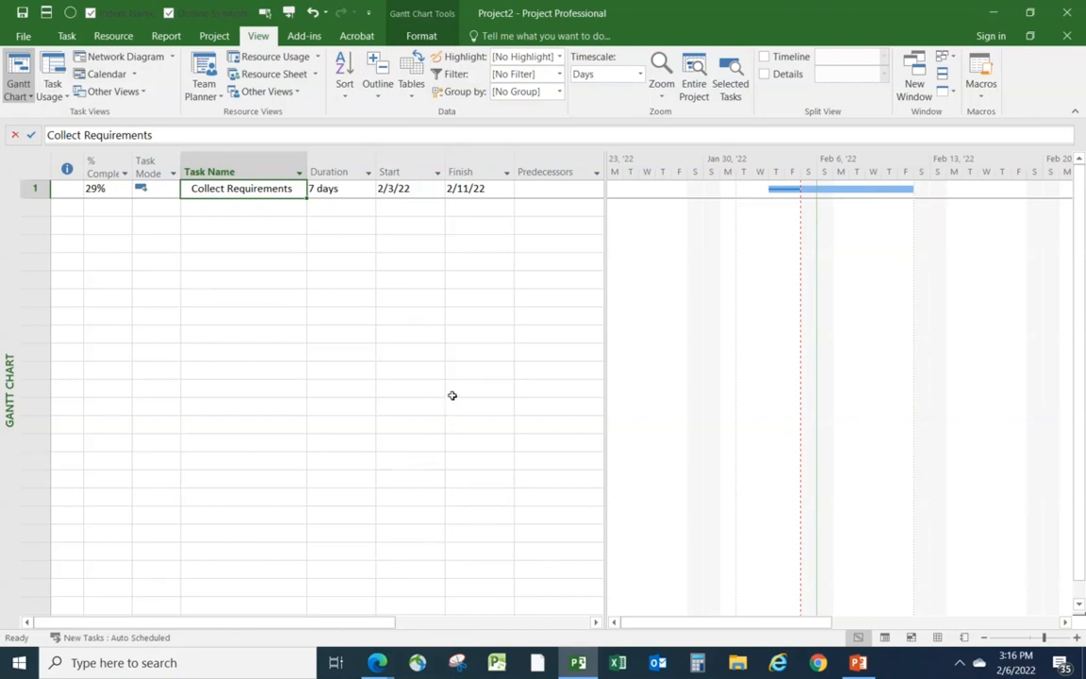
Show the baseline last saved on 2/6/22 as bars in the Gantt chart.
{"action": "left_click", "coordinate": [215, 36]}
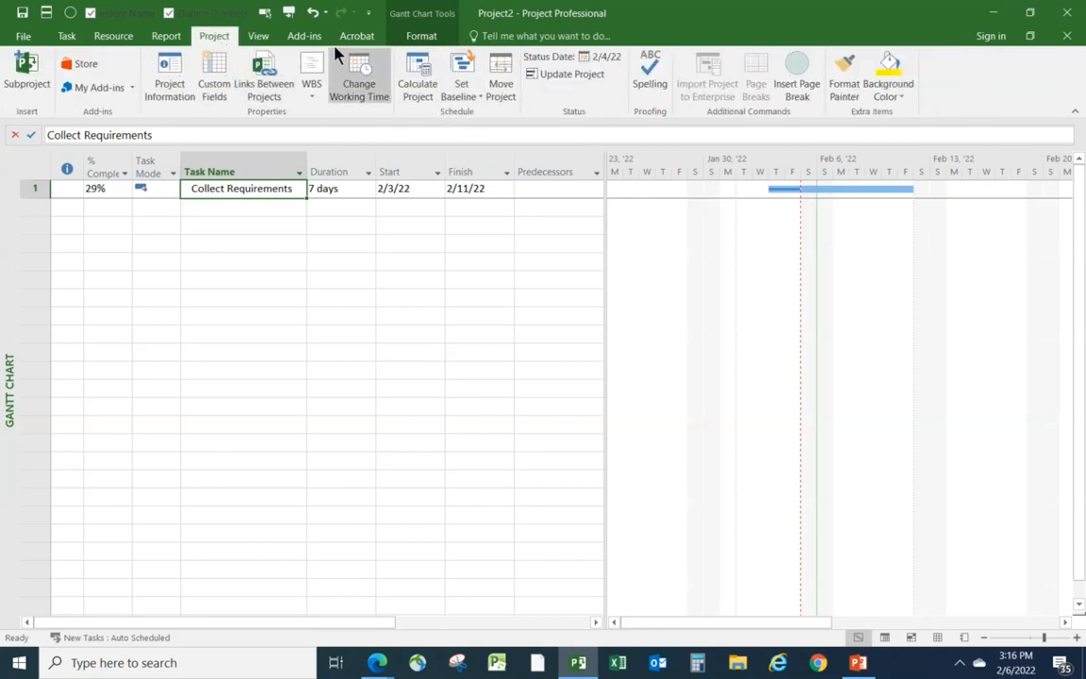
{"action": "left_click", "coordinate": [423, 37]}
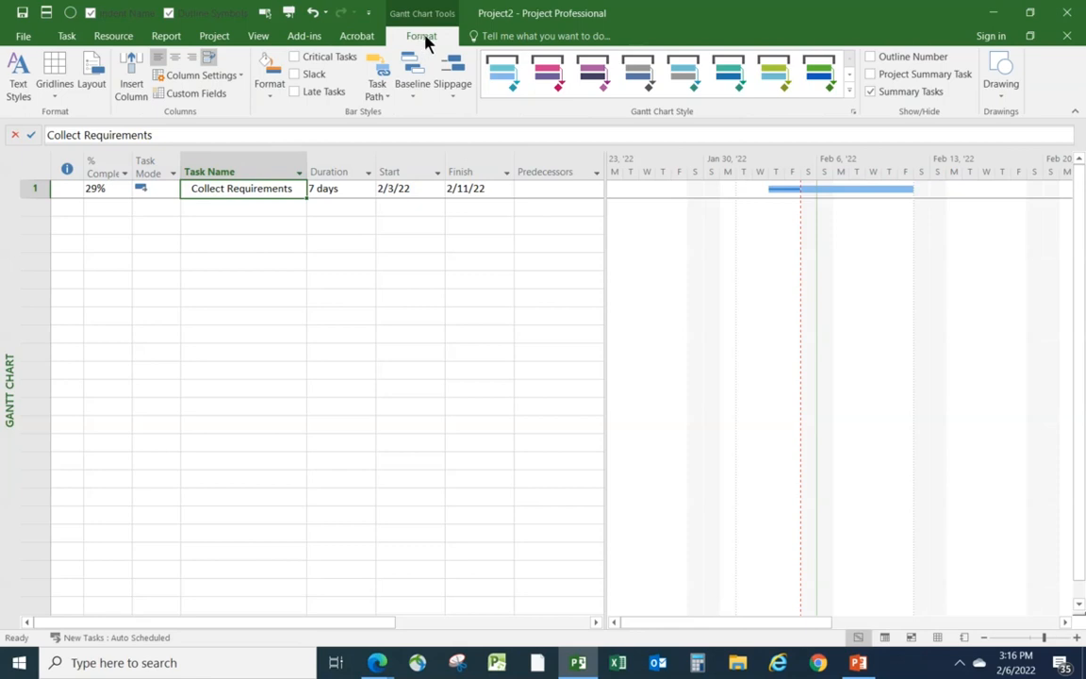
{"action": "left_click", "coordinate": [409, 95]}
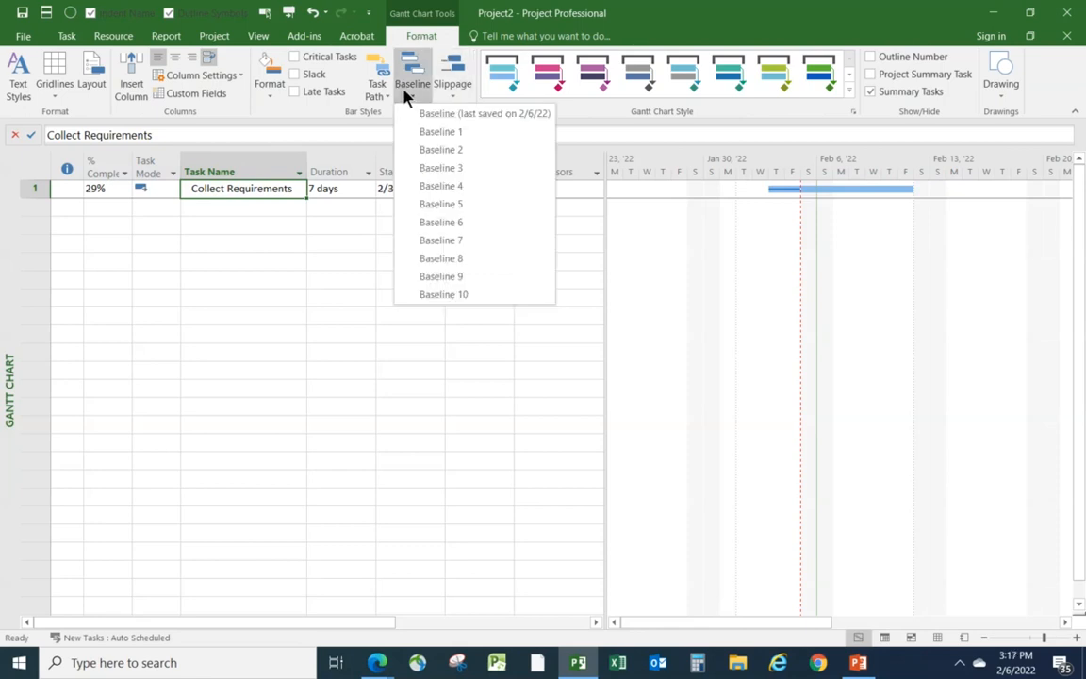
{"action": "left_click", "coordinate": [468, 115]}
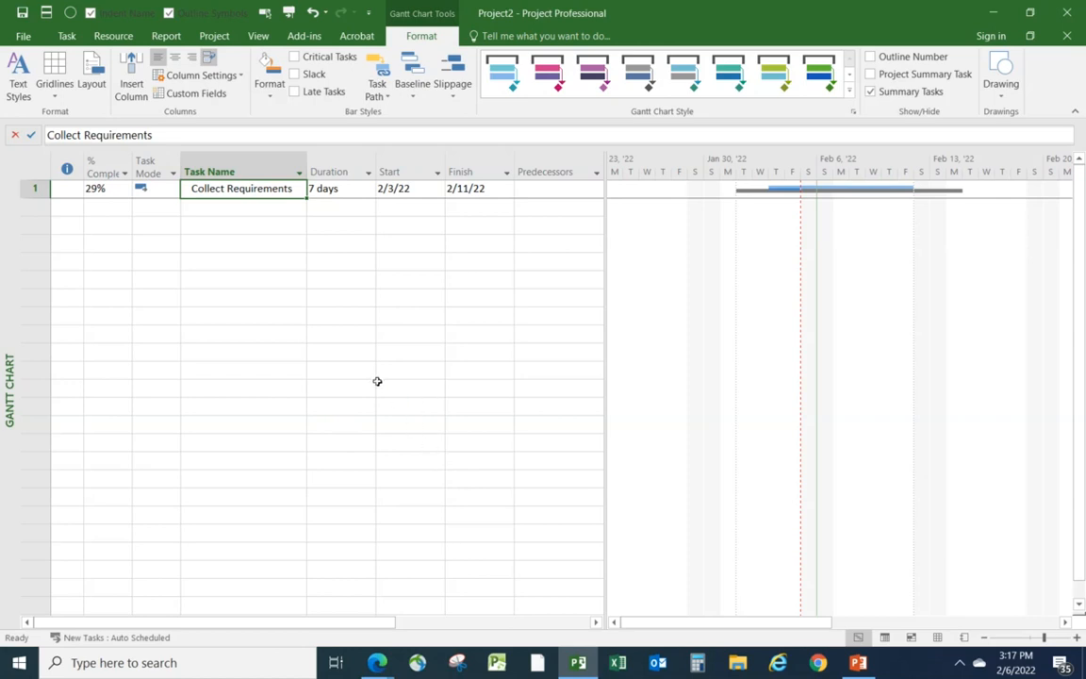
Create a new project from the Software Development Plan template, keeping Today as the start date.
{"action": "left_click", "coordinate": [23, 38]}
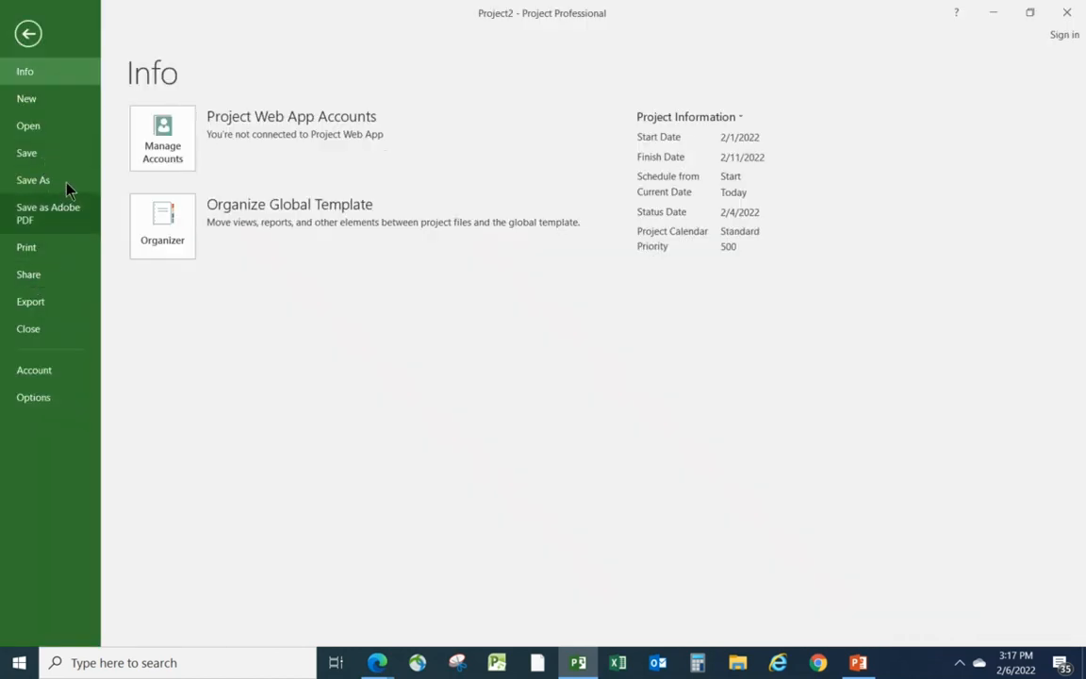
{"action": "left_click", "coordinate": [36, 98]}
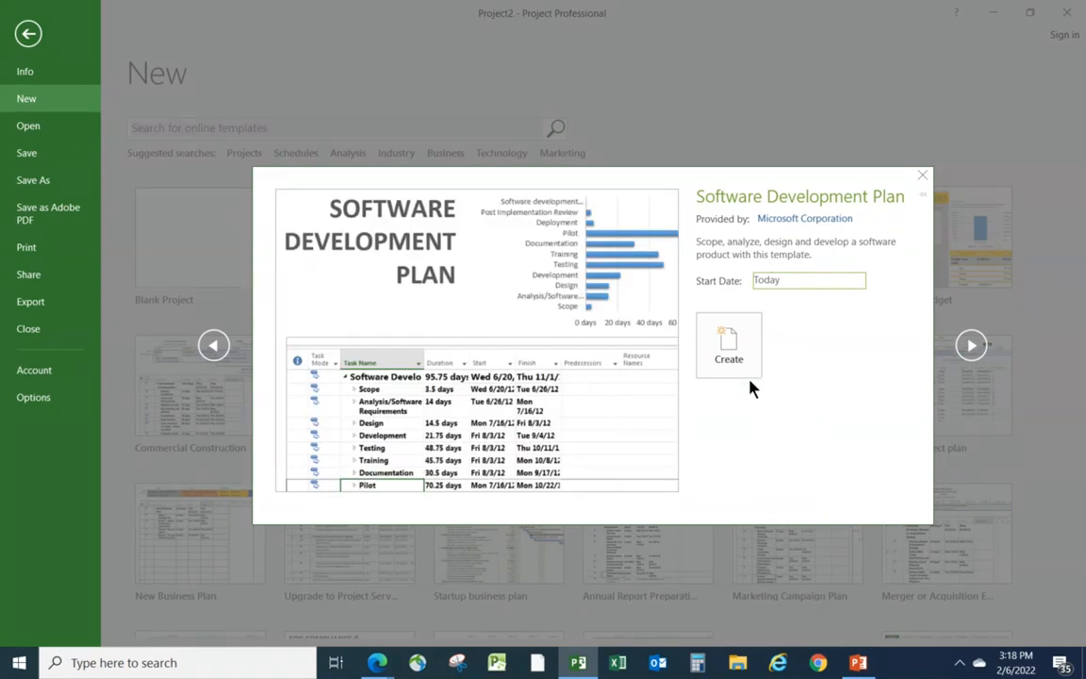
{"action": "left_click", "coordinate": [729, 352]}
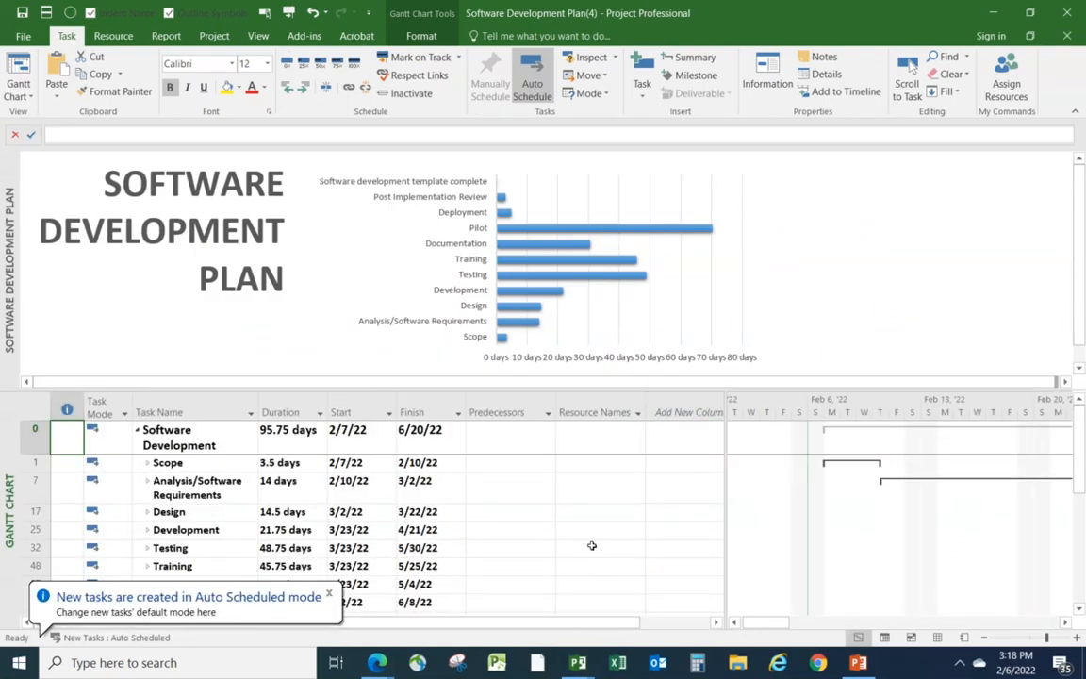
Remove the split view, display the plan as a full Gantt chart, and widen the chart area beside the task table.
{"action": "left_click", "coordinate": [255, 38]}
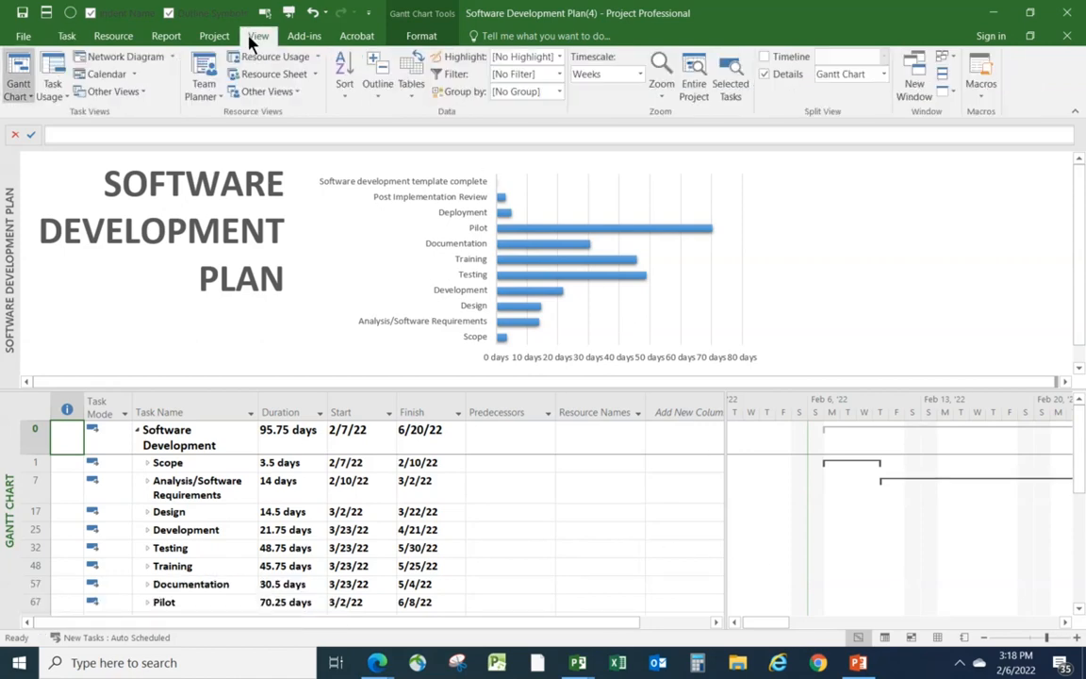
{"action": "left_click", "coordinate": [764, 74]}
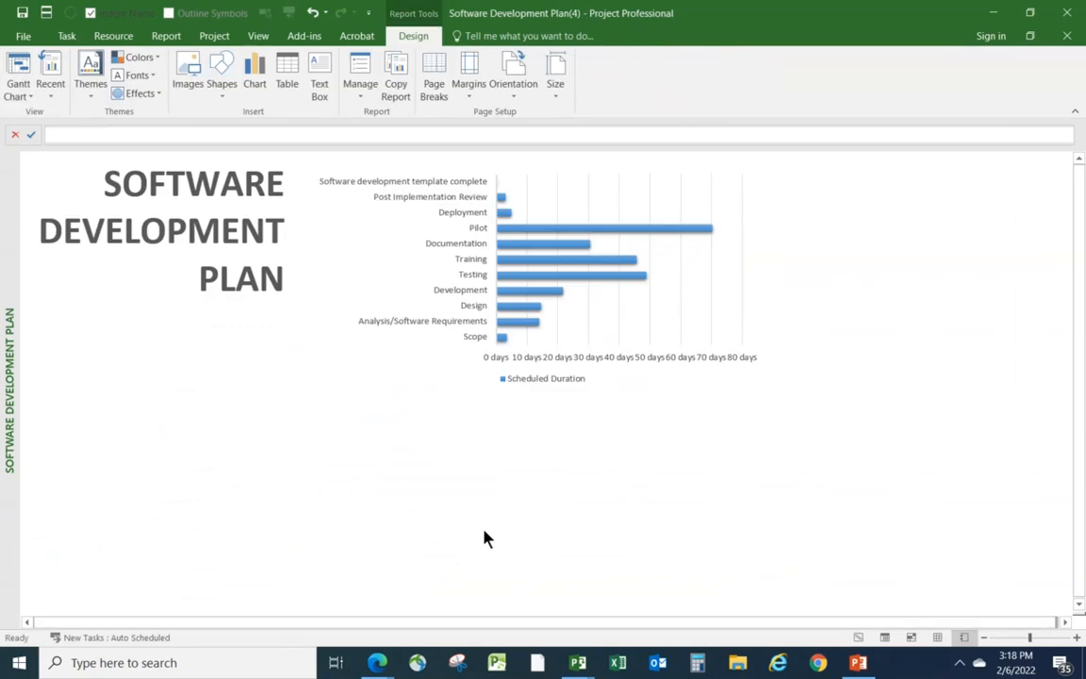
{"action": "left_click", "coordinate": [19, 68]}
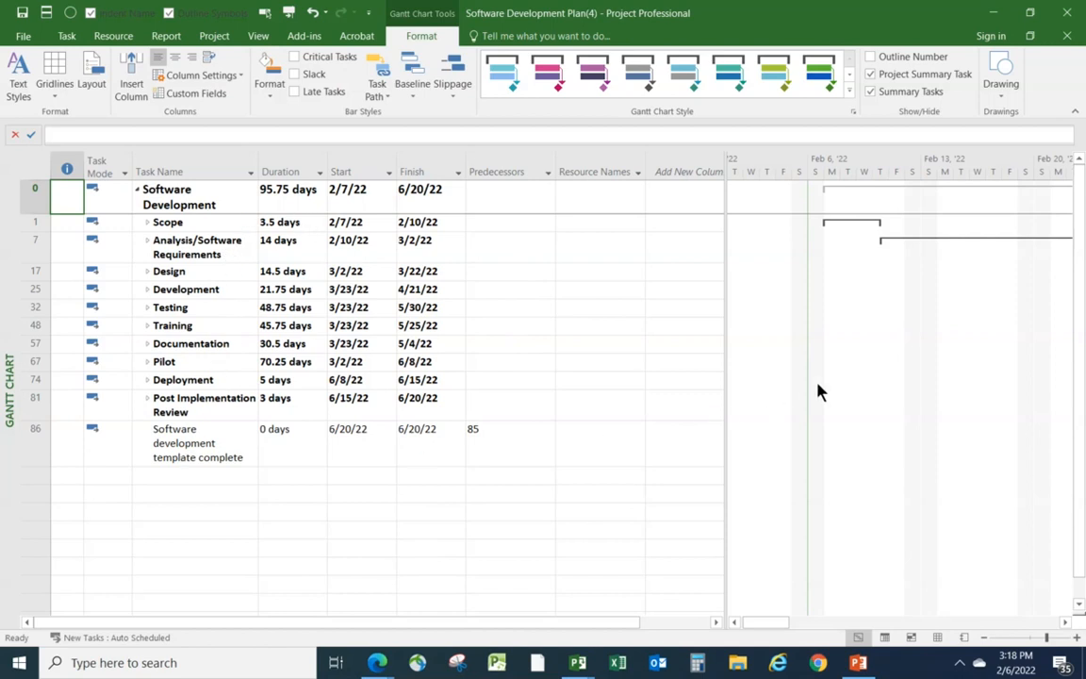
{"action": "left_click_drag", "start_coordinate": [725, 386], "coordinate": [614, 391]}
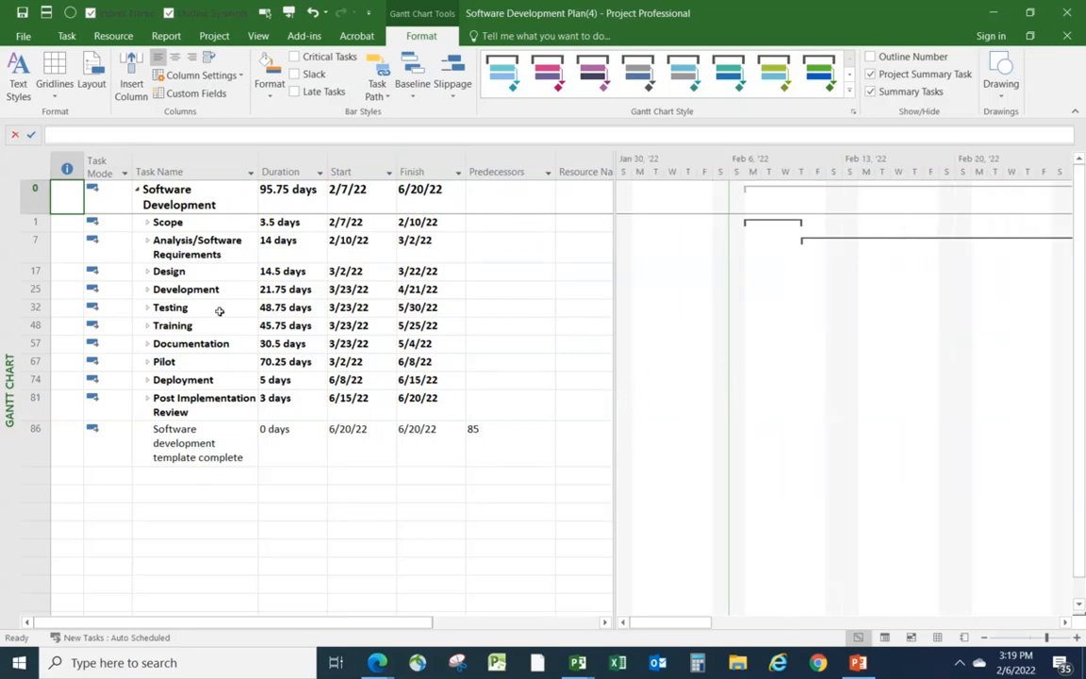
Expand the Software Development outline to show all subtasks.
{"action": "left_click", "coordinate": [258, 38]}
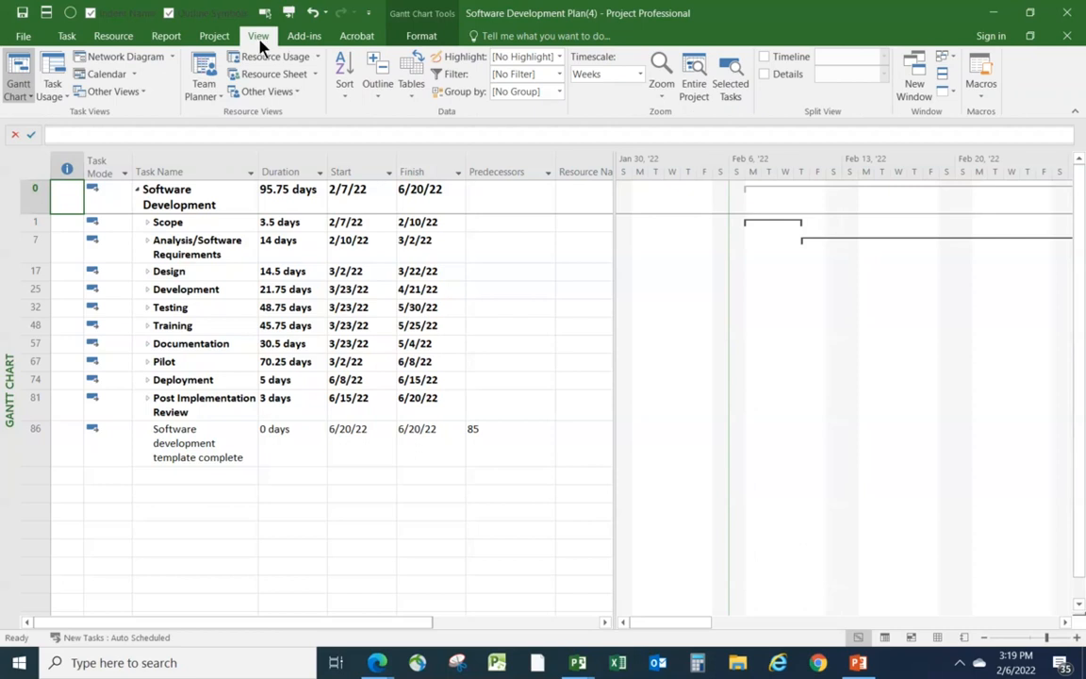
{"action": "left_click", "coordinate": [378, 99]}
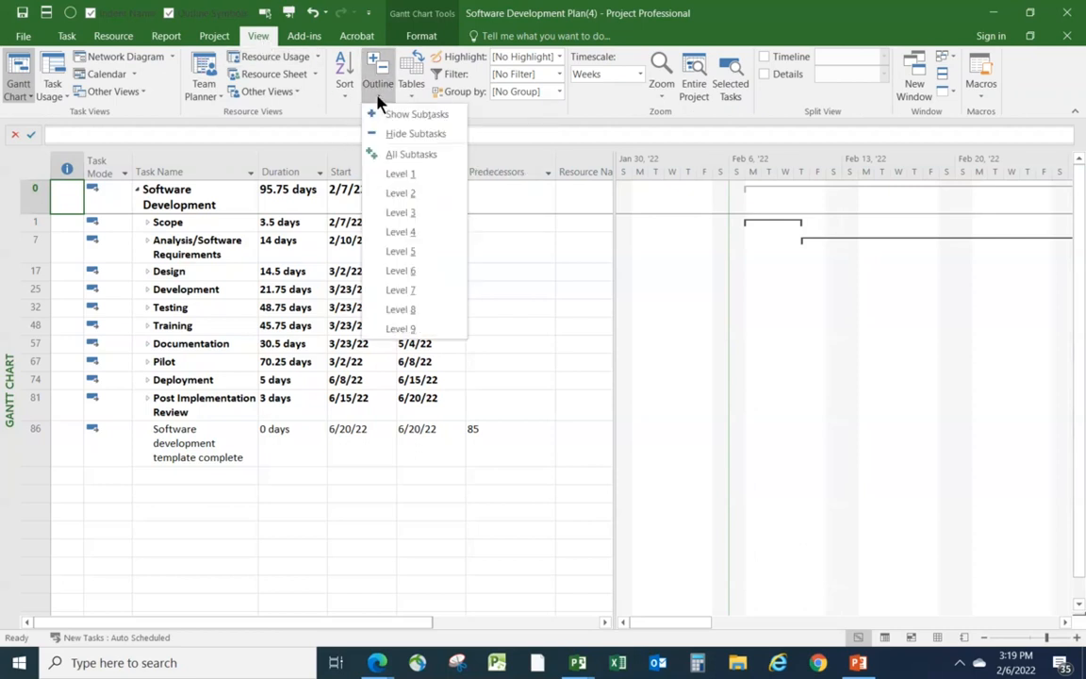
{"action": "left_click", "coordinate": [392, 157]}
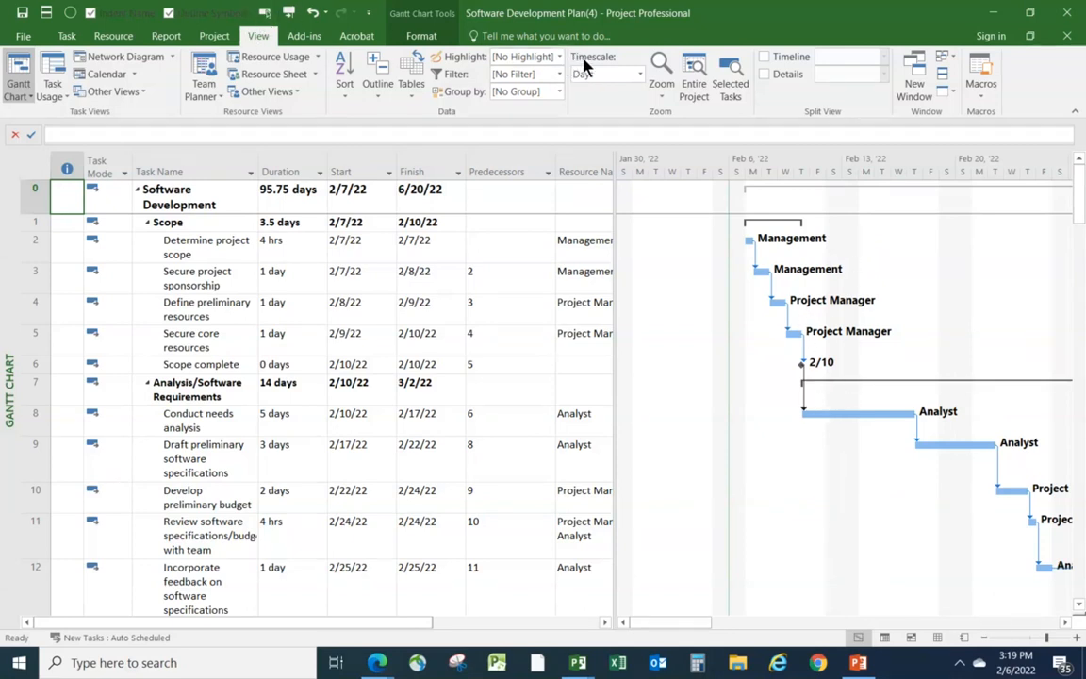
Set the Gantt chart timescale to Weeks and look over the task bars of the plan.
{"action": "left_click", "coordinate": [640, 76]}
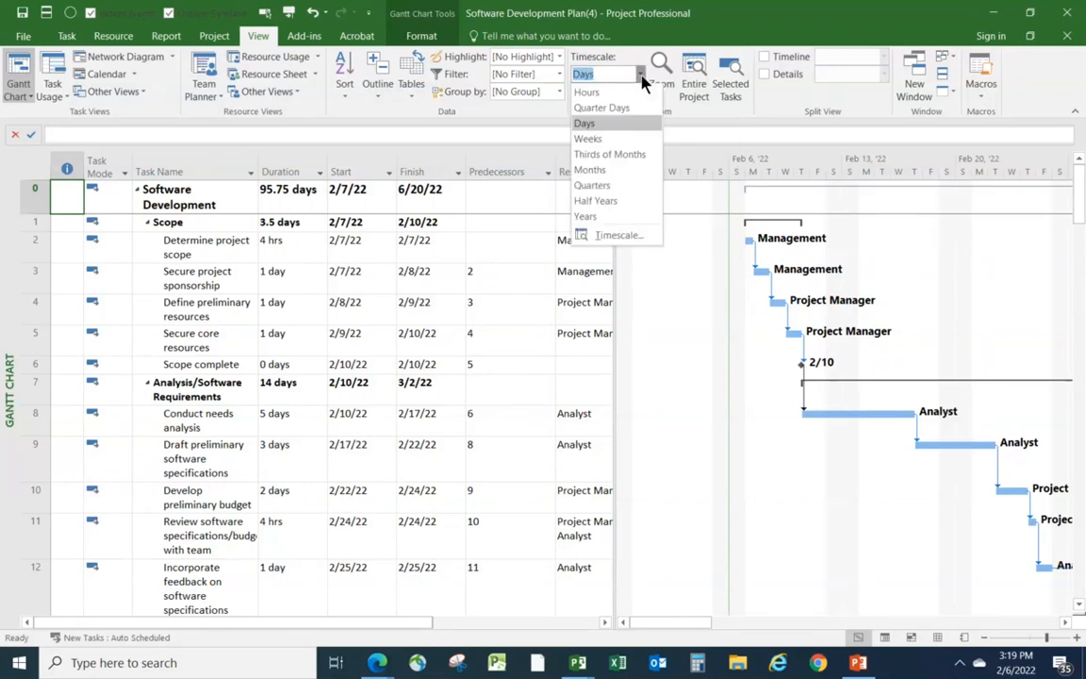
{"action": "left_click", "coordinate": [589, 139]}
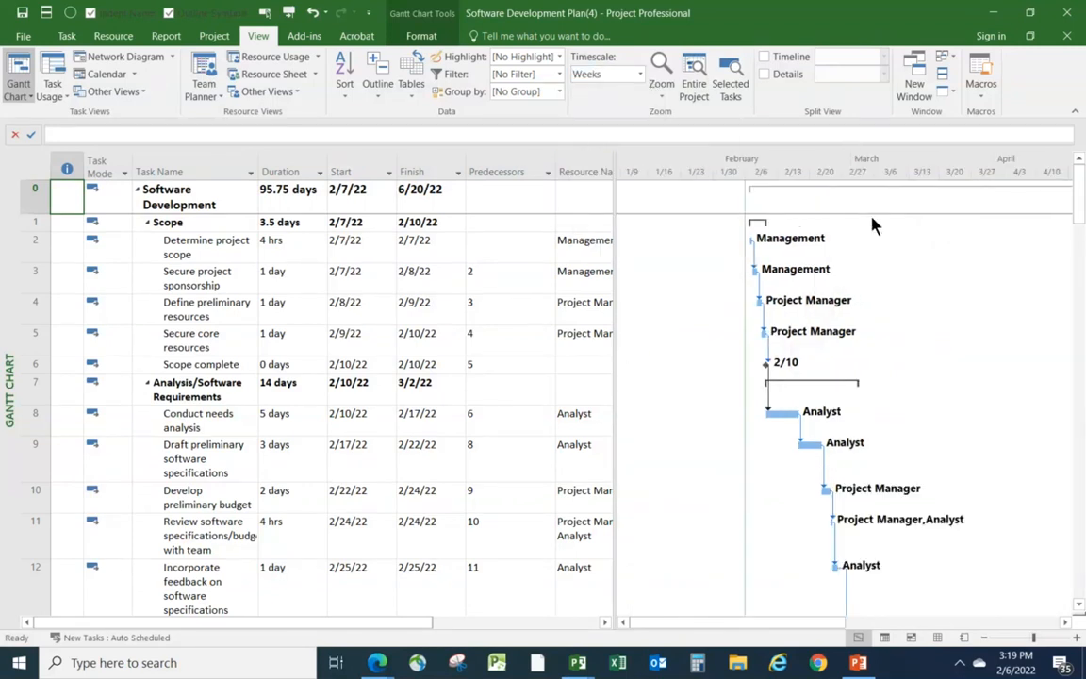
{"action": "scroll", "coordinate": [933, 317], "scroll_direction": "down", "scroll_amount": 2}
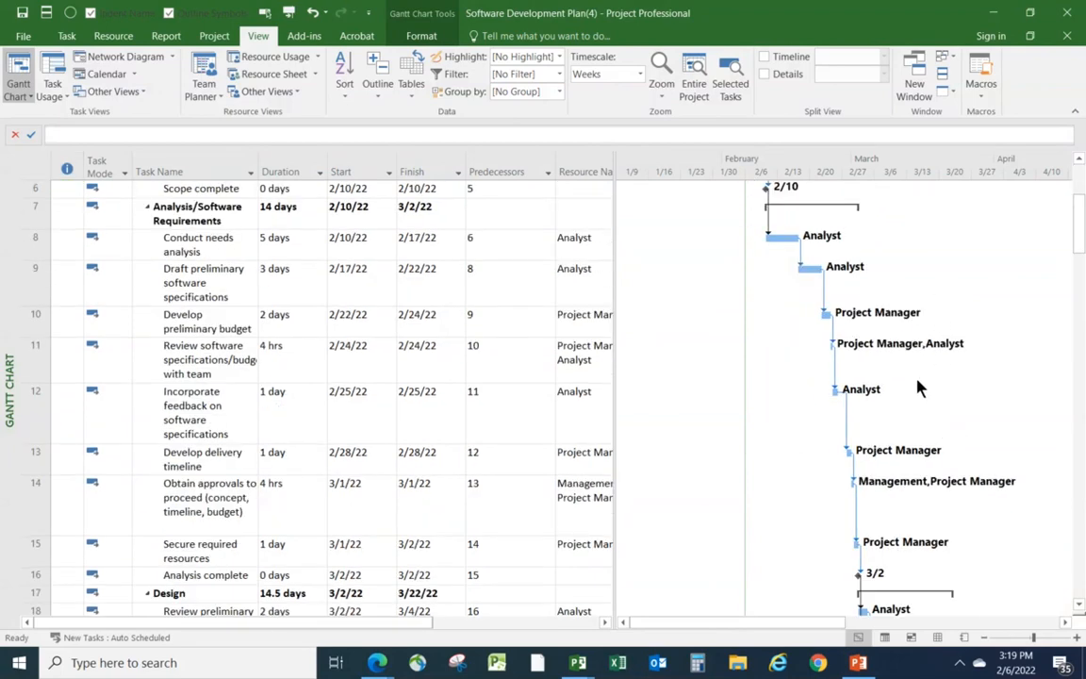
{"action": "scroll", "coordinate": [919, 388], "scroll_direction": "down", "scroll_amount": 1}
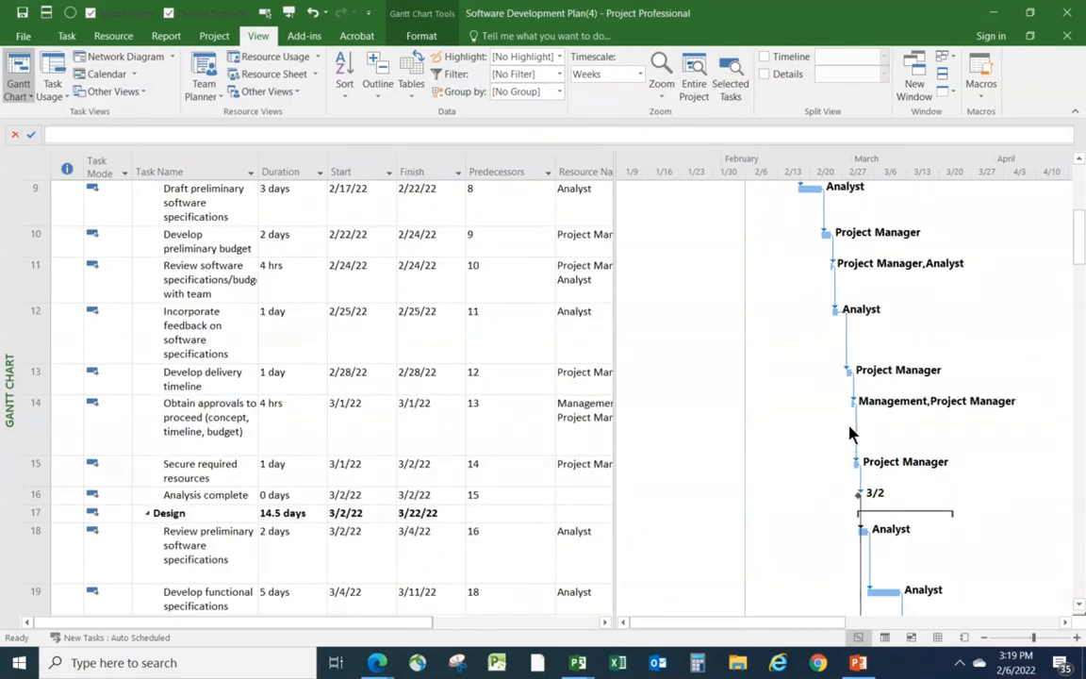
{"action": "scroll", "coordinate": [914, 424], "scroll_direction": "up", "scroll_amount": 3}
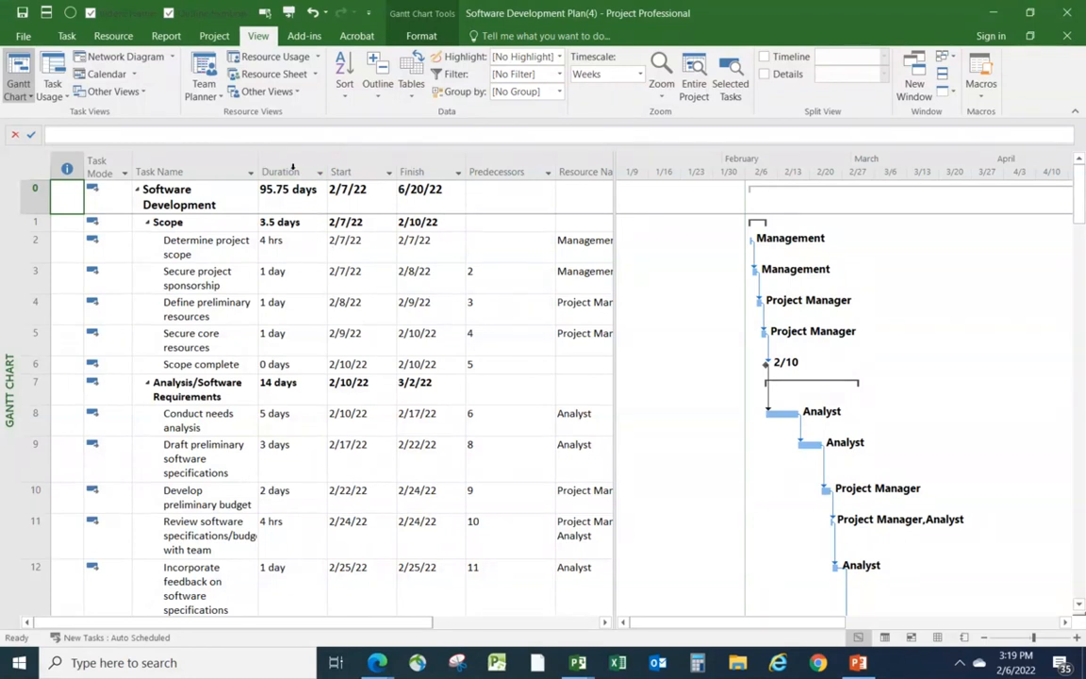
In the project information, set the project's start date to December 1, 2021.
{"action": "left_click", "coordinate": [206, 39]}
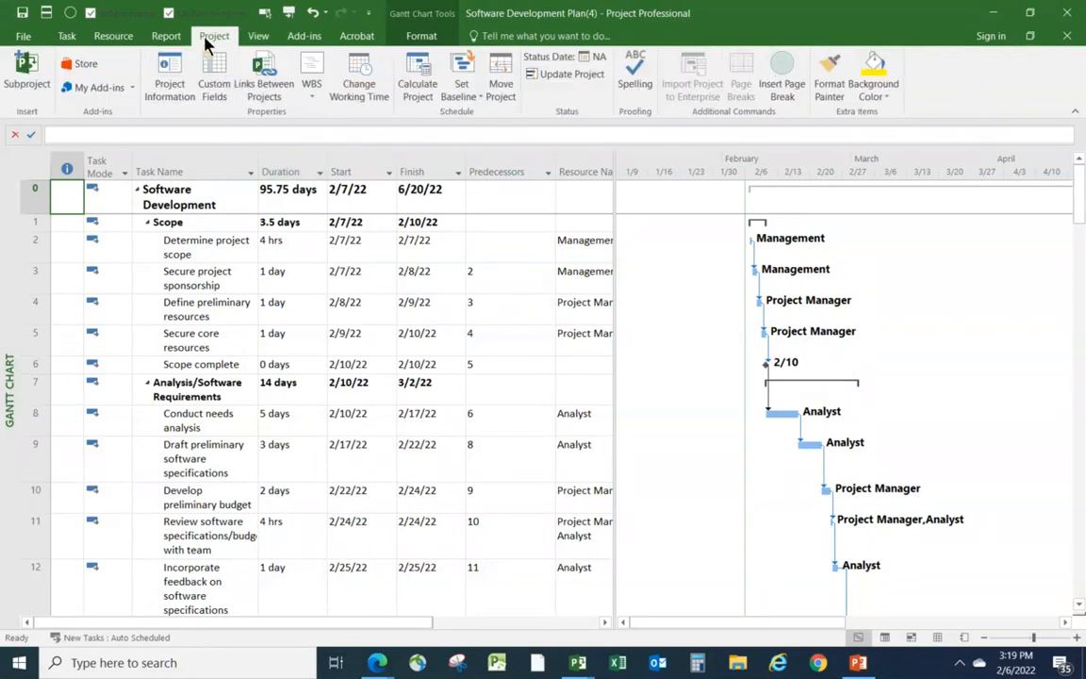
{"action": "left_click", "coordinate": [165, 90]}
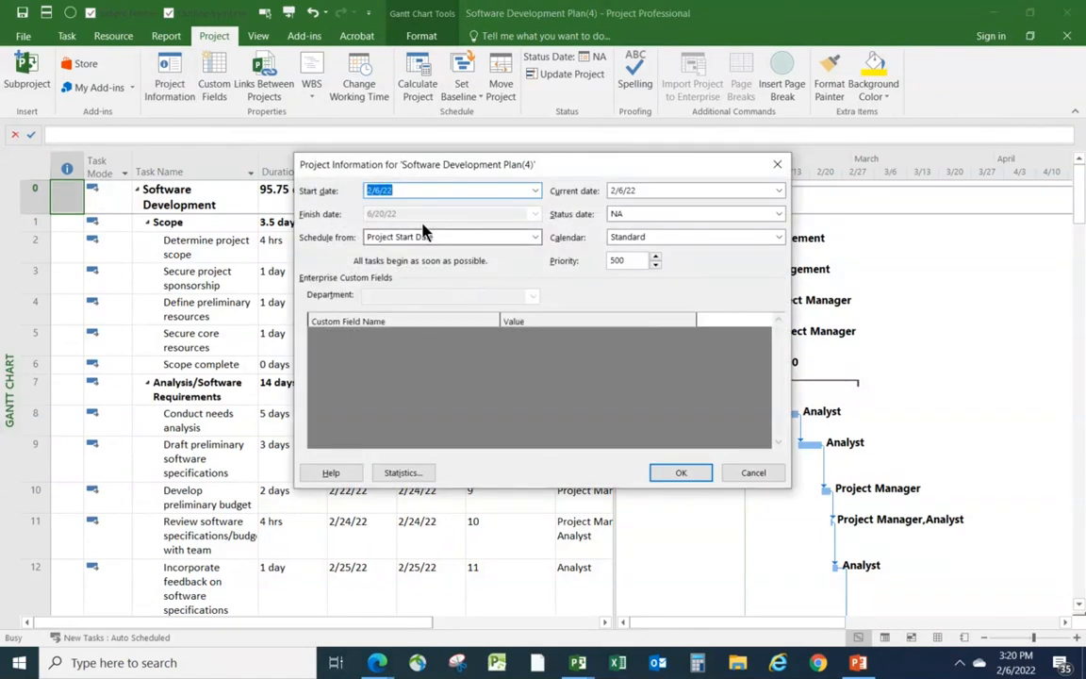
{"action": "left_click", "coordinate": [534, 191]}
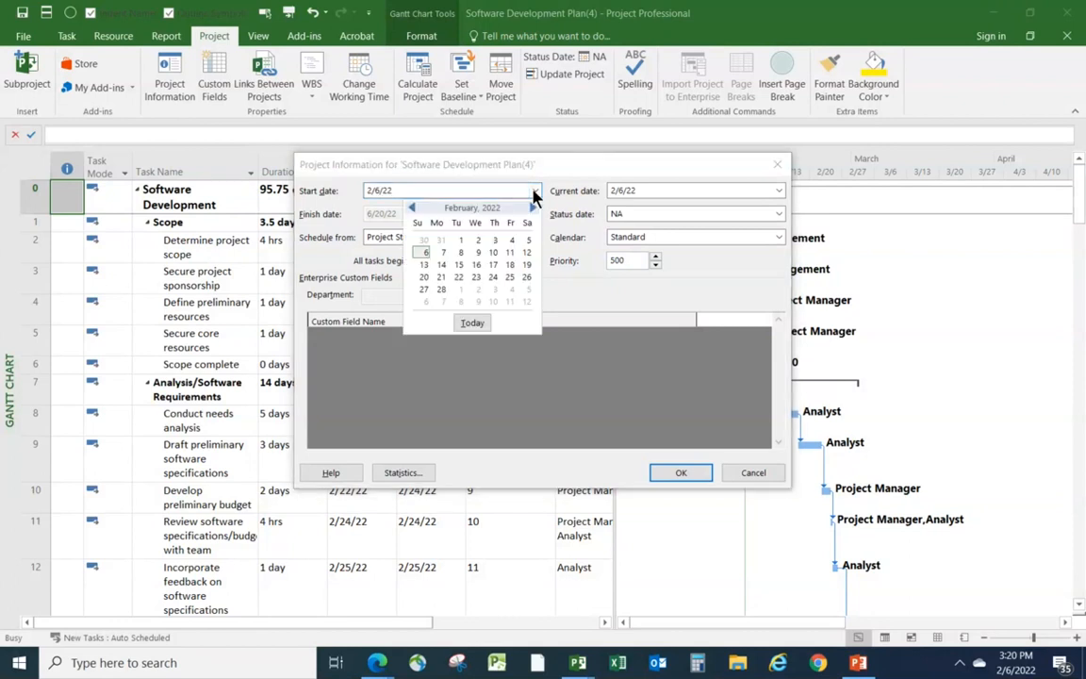
{"action": "left_click", "coordinate": [412, 209]}
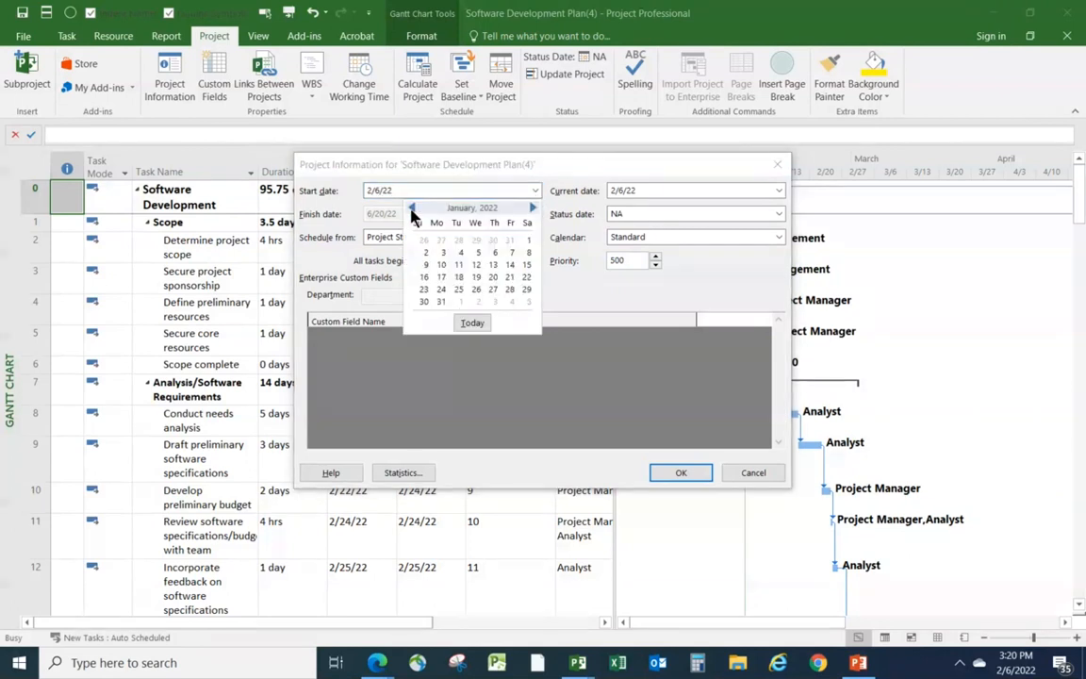
{"action": "left_click", "coordinate": [412, 208]}
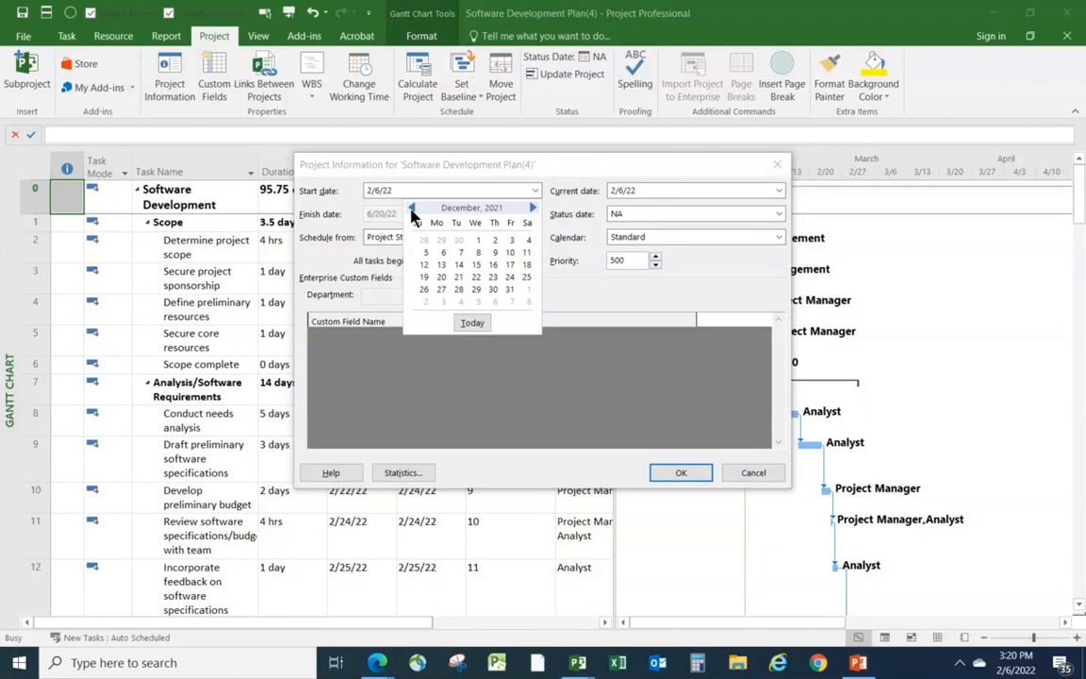
{"action": "left_click", "coordinate": [477, 240]}
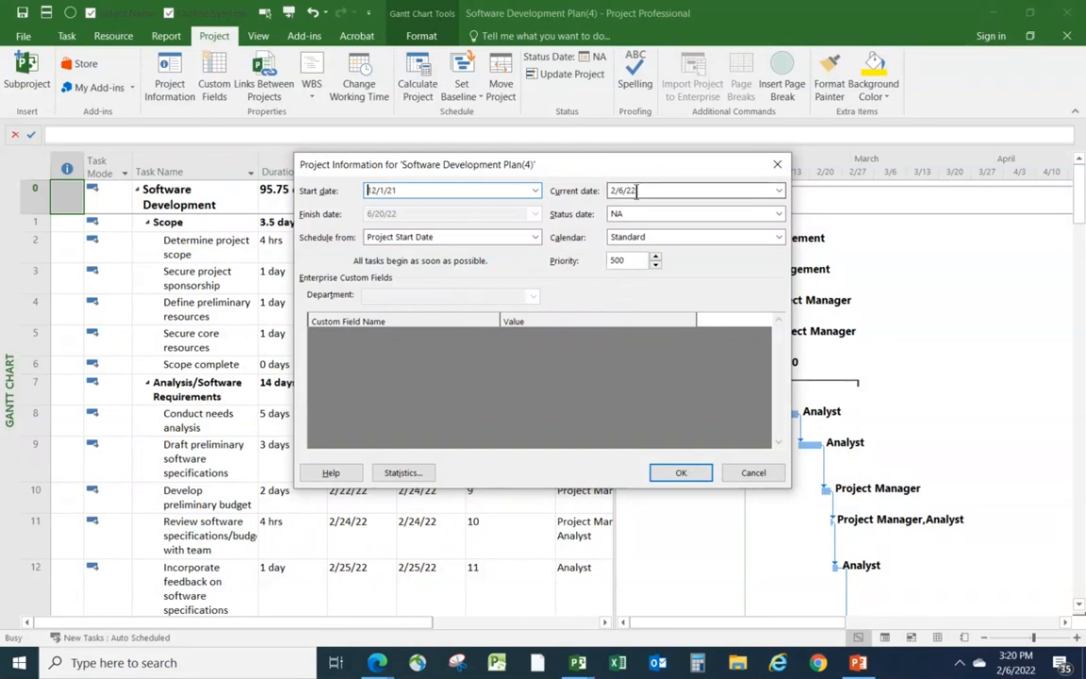
Keep 2/6/22 as the current date, set the status date to 12/31/21, and apply the project information.
{"action": "left_click", "coordinate": [780, 192]}
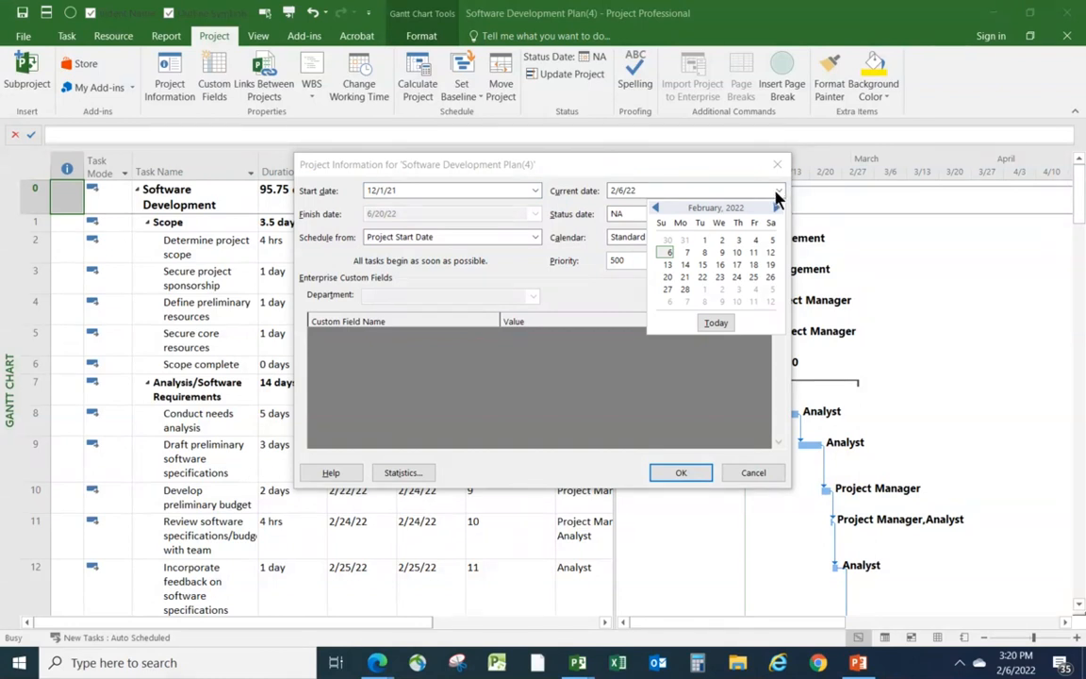
{"action": "left_click", "coordinate": [668, 254]}
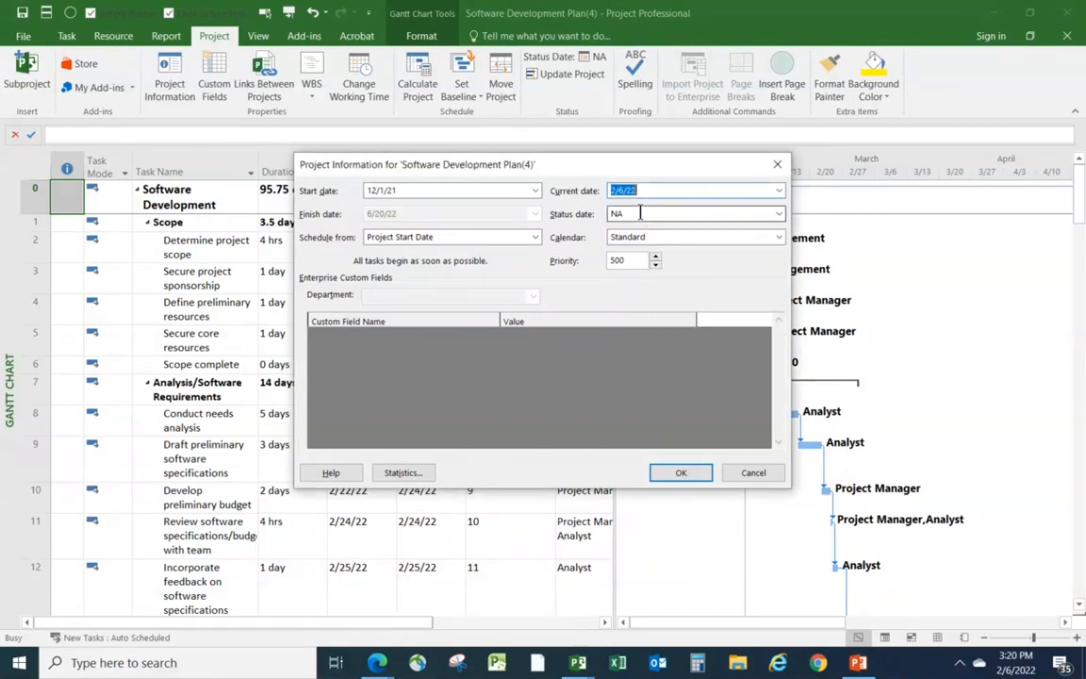
{"action": "left_click", "coordinate": [778, 215]}
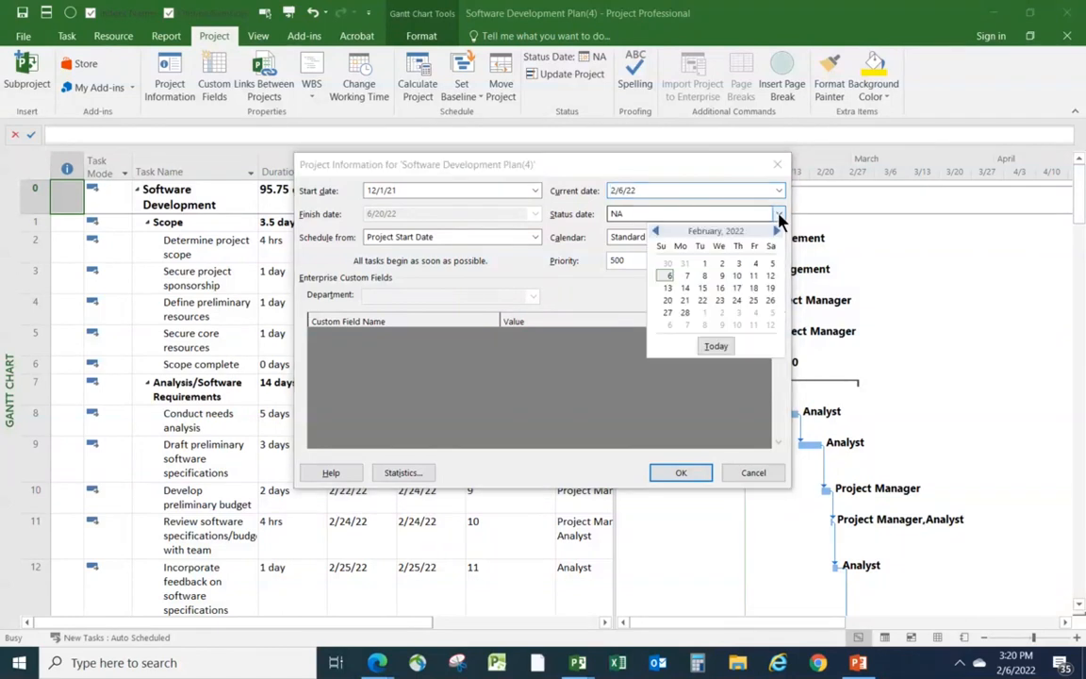
{"action": "left_click", "coordinate": [656, 233]}
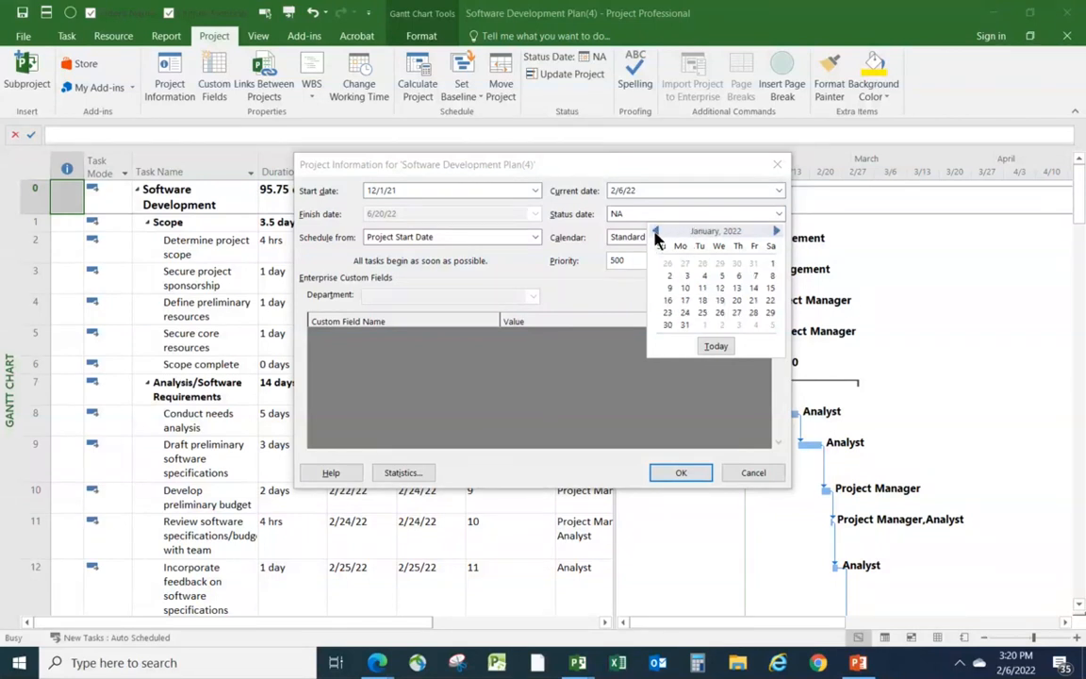
{"action": "left_click", "coordinate": [656, 233]}
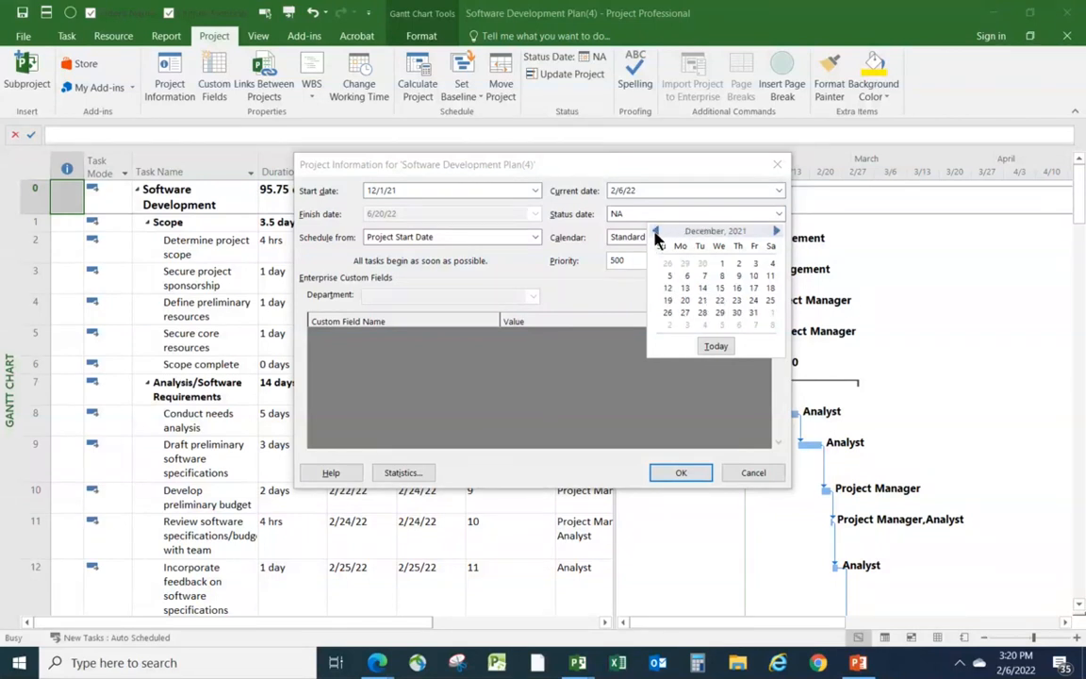
{"action": "left_click", "coordinate": [752, 314]}
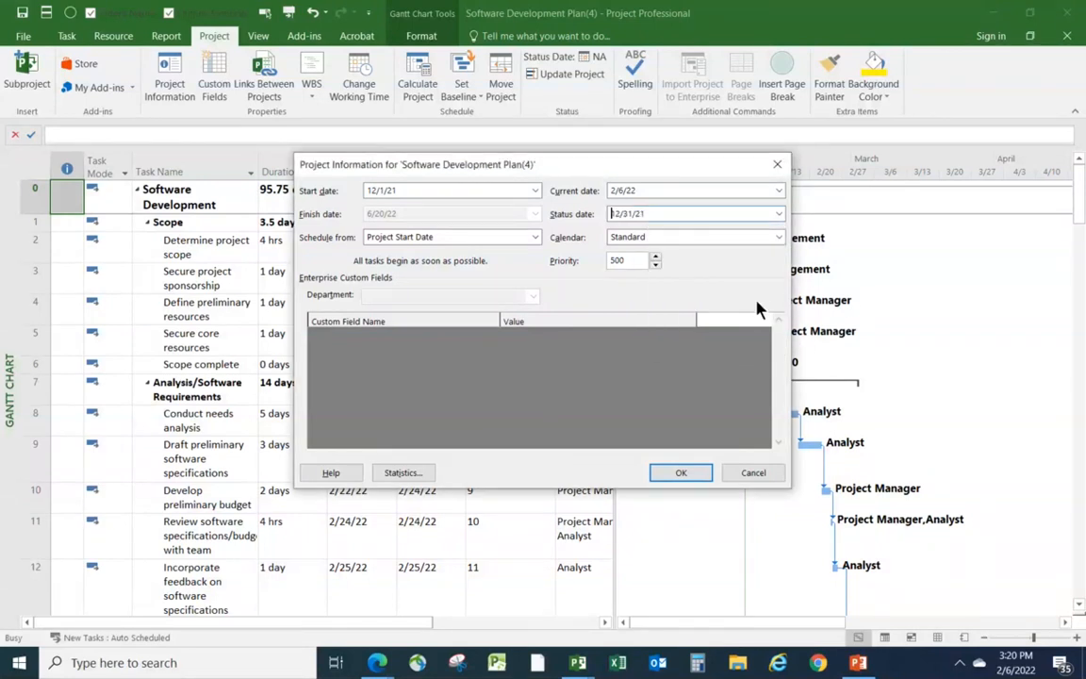
{"action": "left_click", "coordinate": [679, 474]}
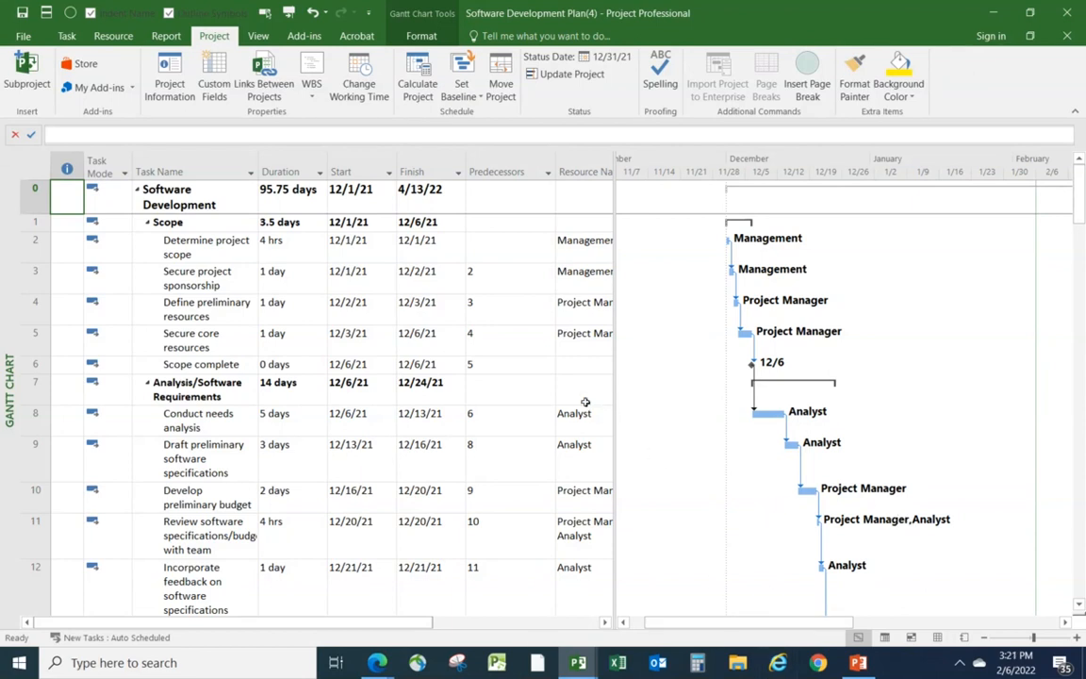
In the Resource Sheet, set Management's standard rate to $50/hr and fill it down to all other resources through Deployment Team.
{"action": "left_click", "coordinate": [113, 37]}
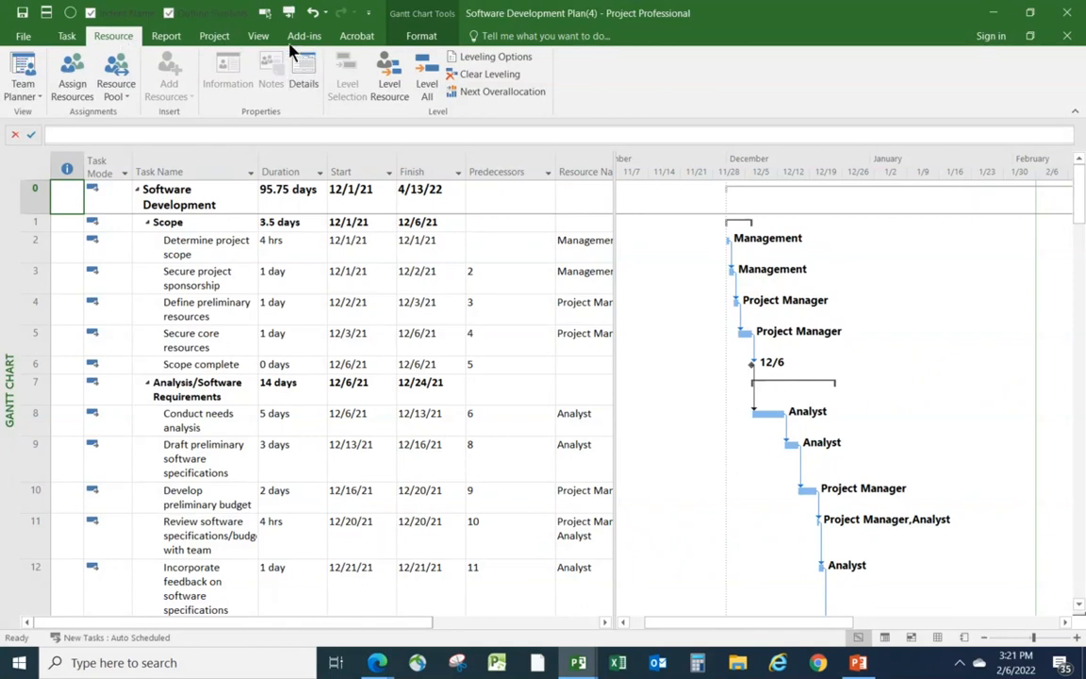
{"action": "left_click", "coordinate": [259, 39]}
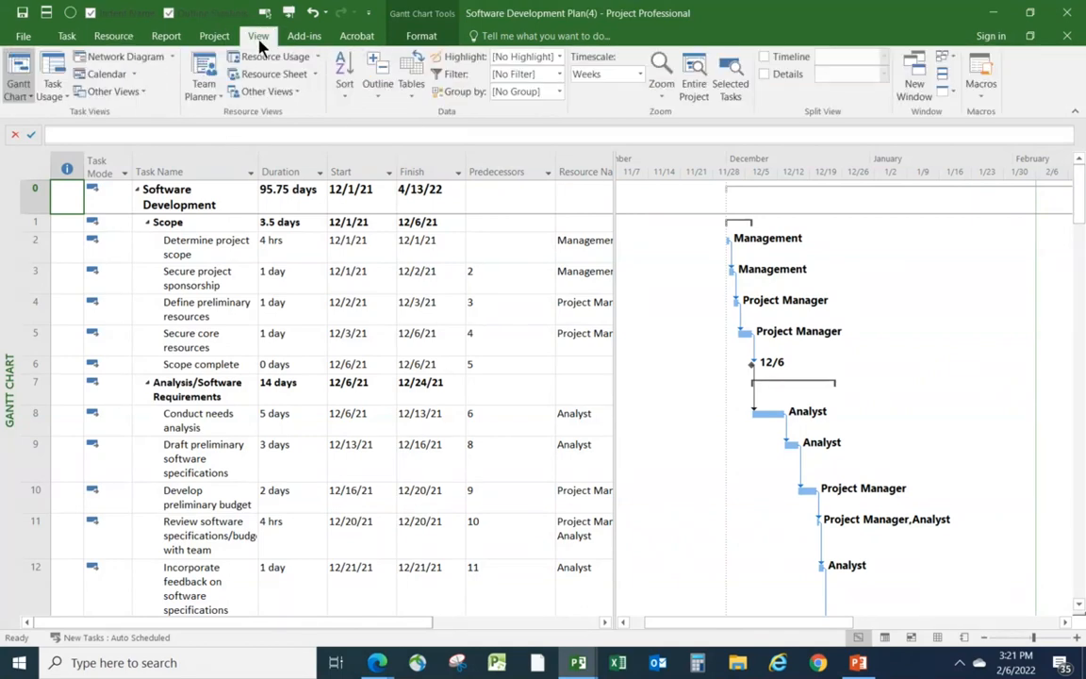
{"action": "left_click", "coordinate": [266, 74]}
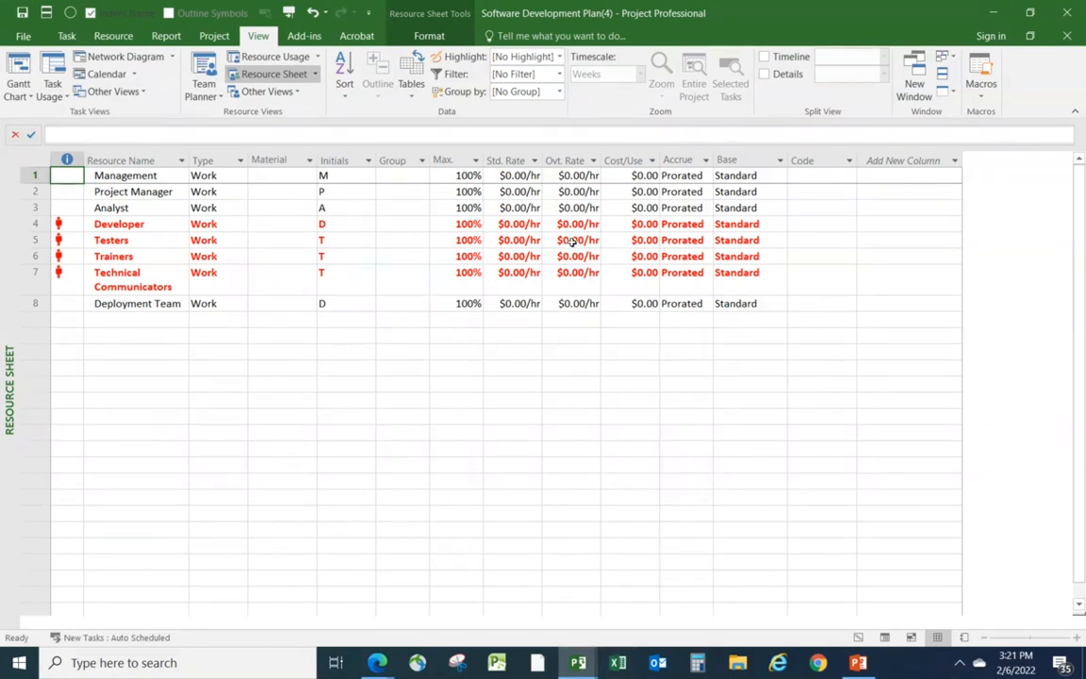
{"action": "left_click", "coordinate": [518, 175]}
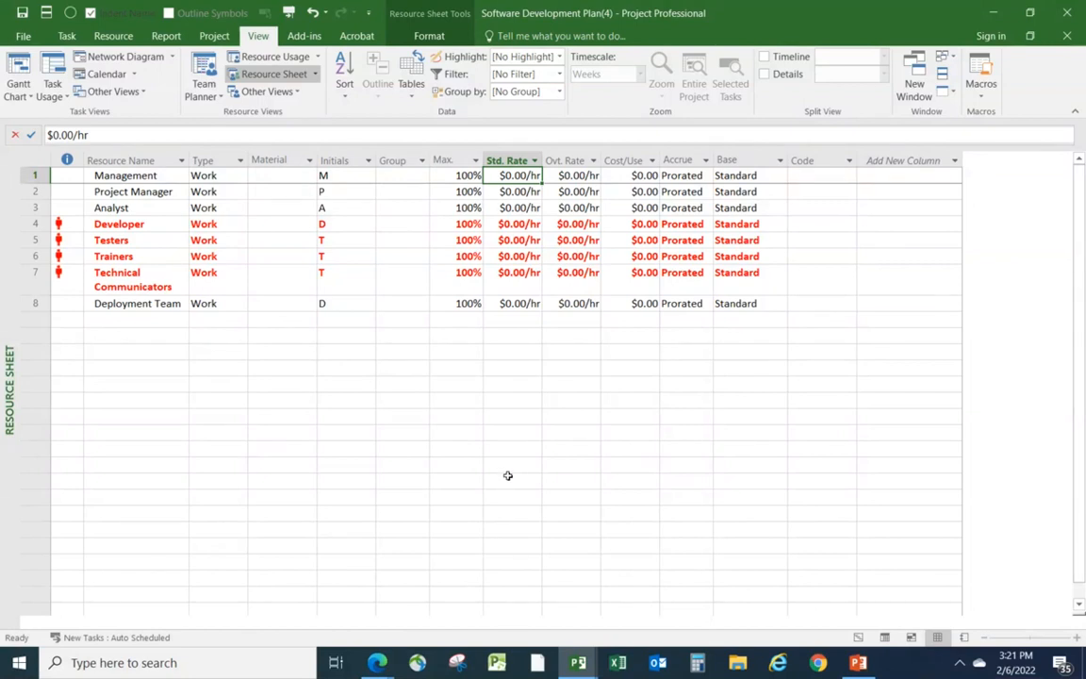
{"action": "type", "text": "50"}
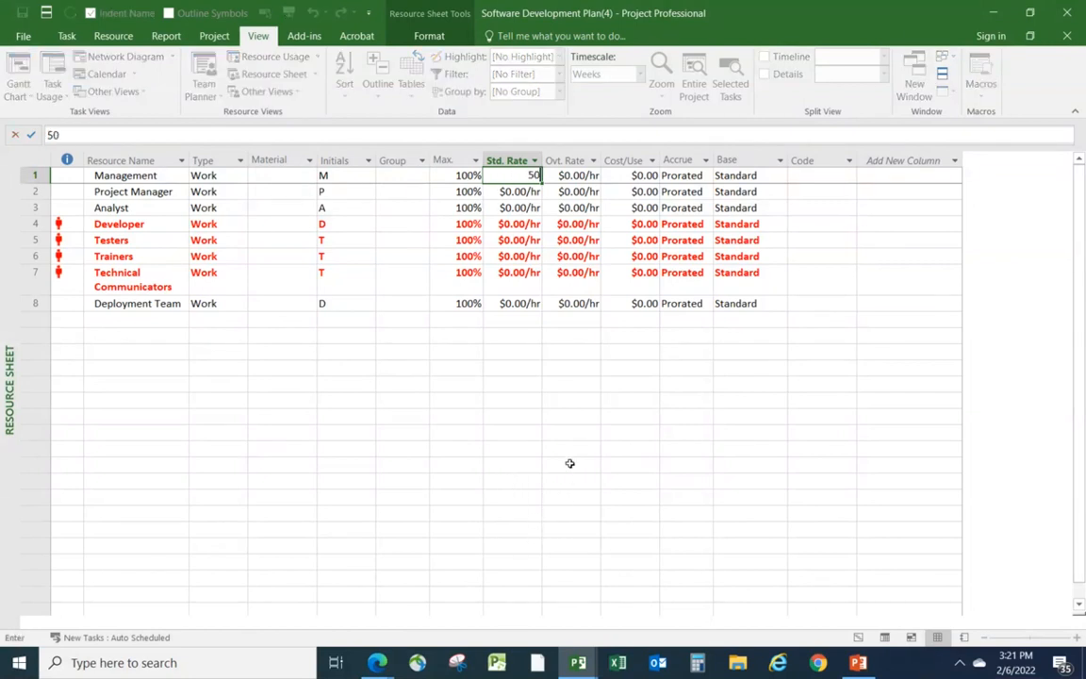
{"action": "left_click", "coordinate": [554, 384]}
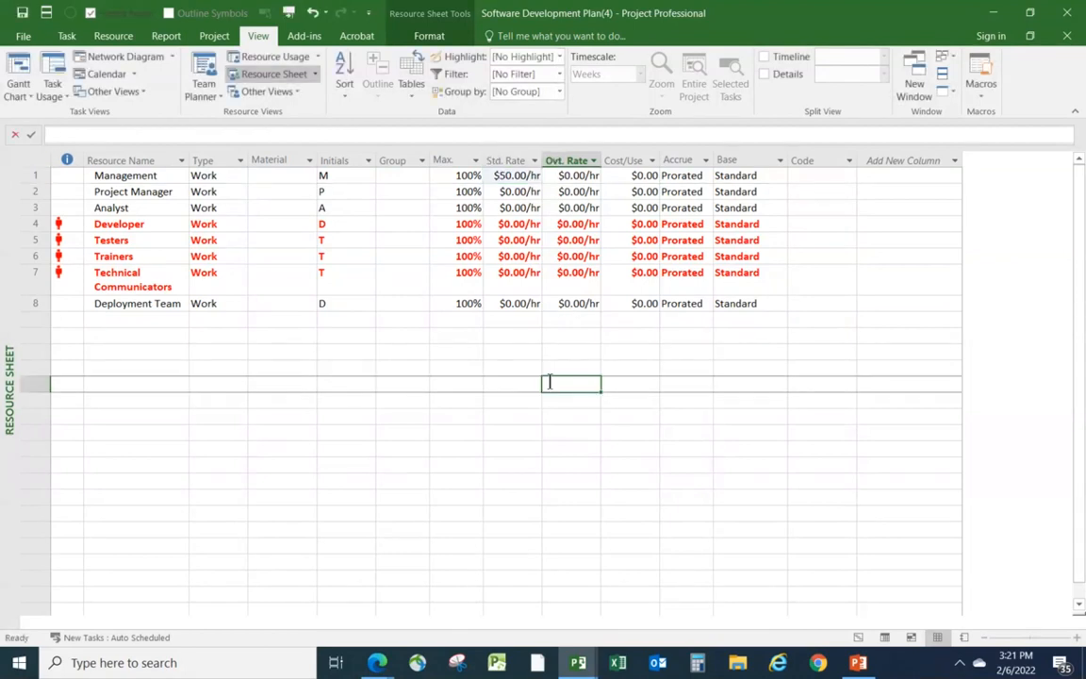
{"action": "left_click", "coordinate": [510, 176]}
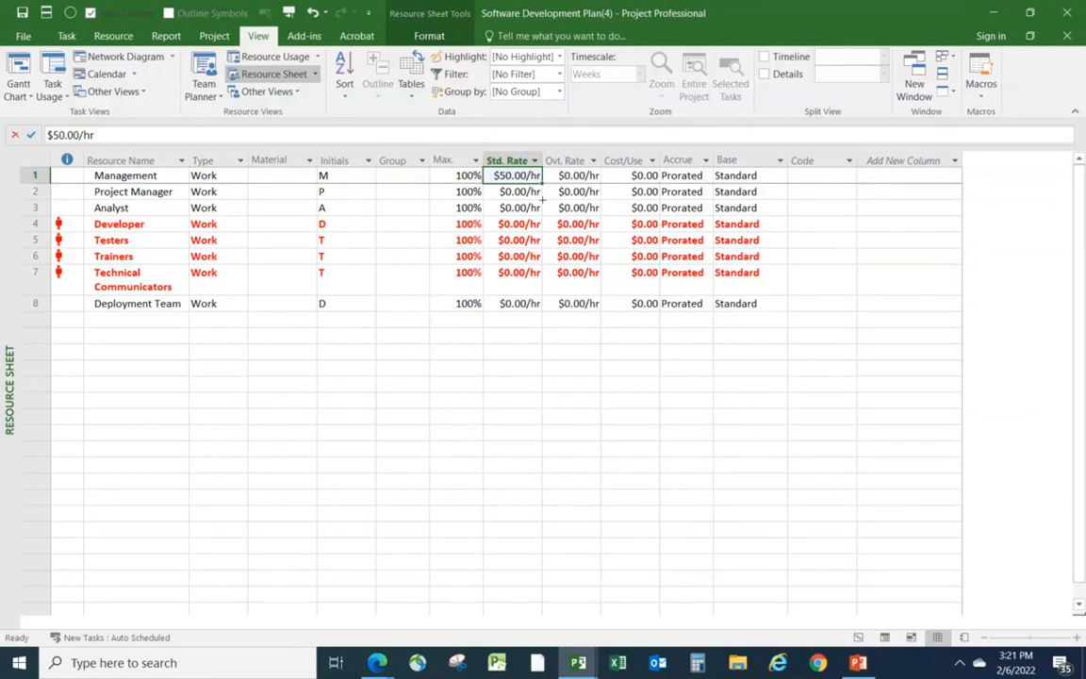
{"action": "left_click_drag", "start_coordinate": [543, 199], "coordinate": [538, 304]}
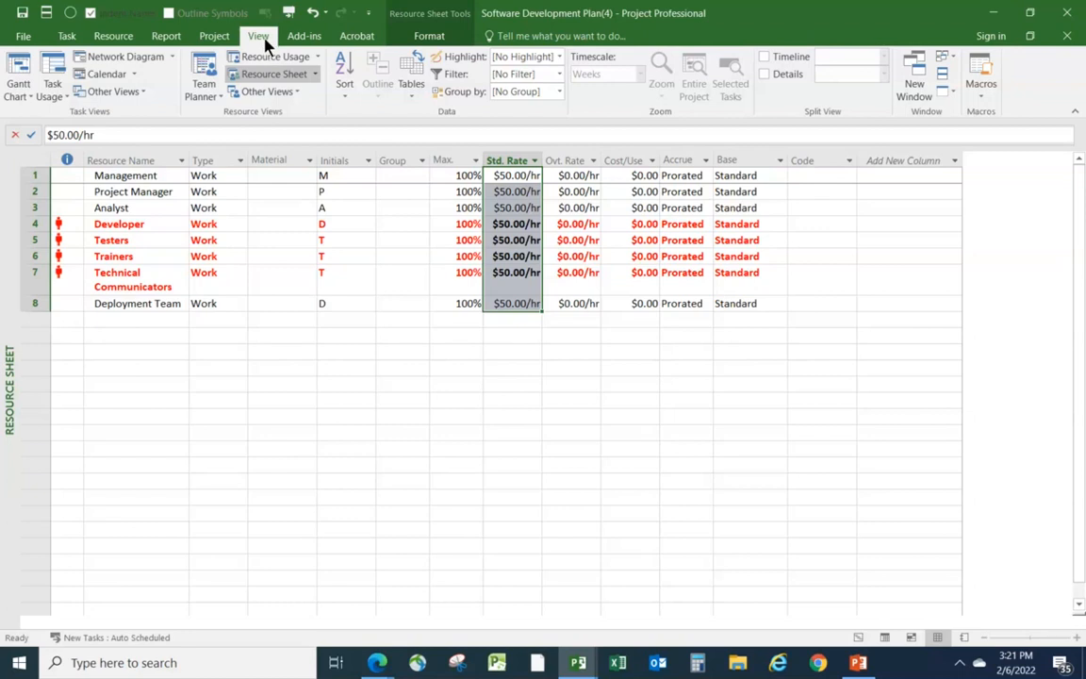
Return to the Gantt Chart view and insert a Cost column before the Predecessors column.
{"action": "left_click", "coordinate": [15, 74]}
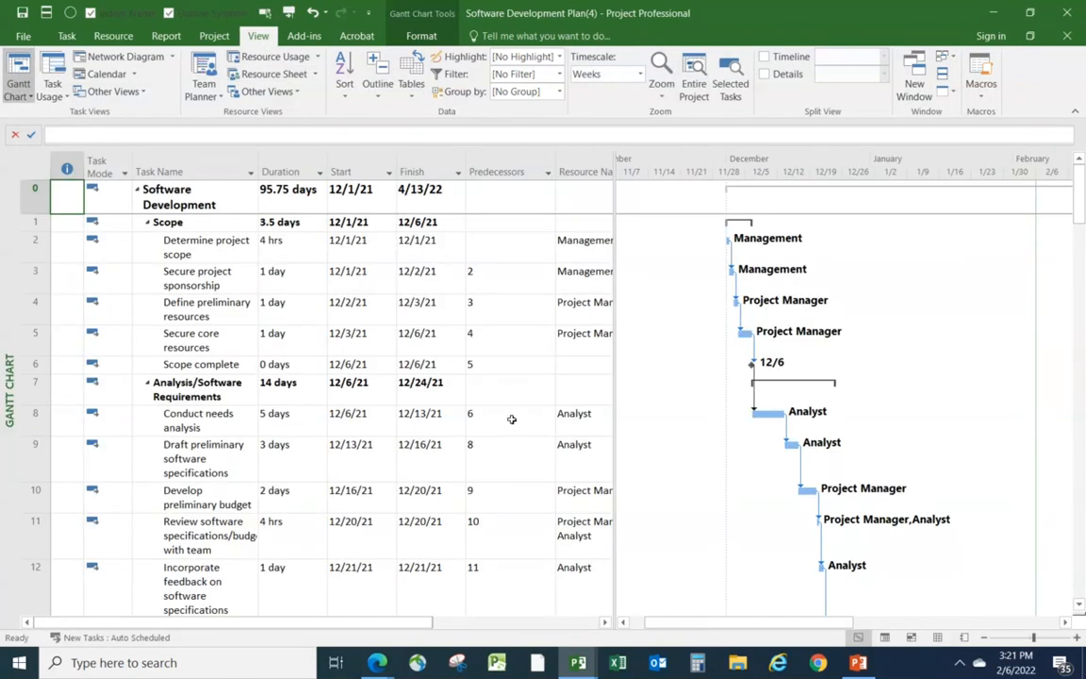
{"action": "right_click", "coordinate": [492, 167]}
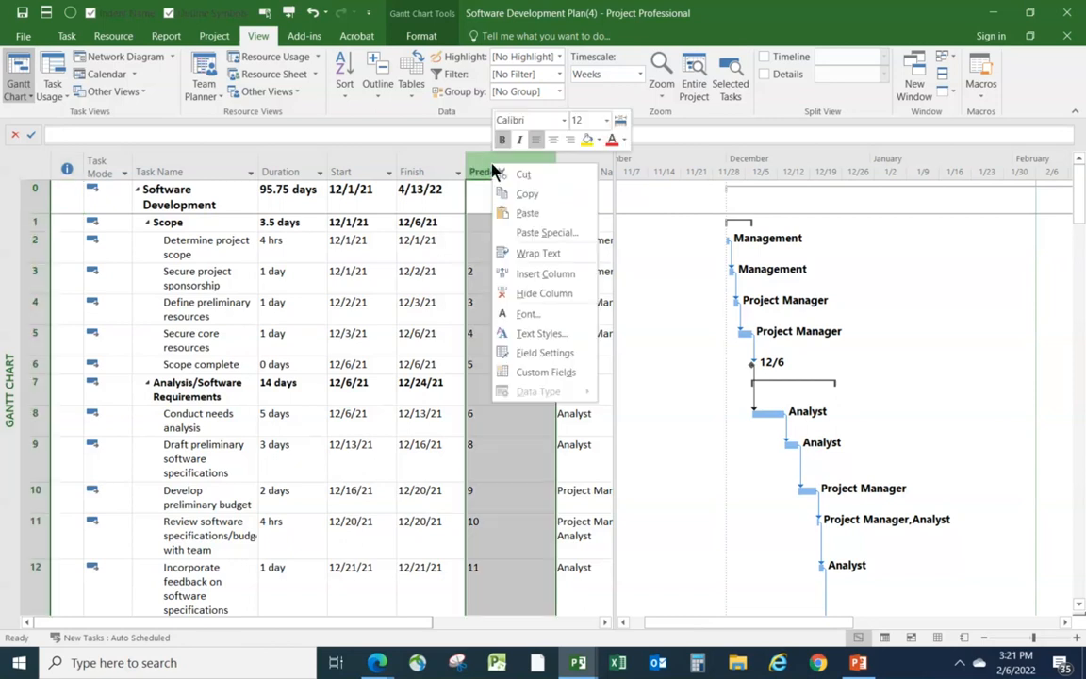
{"action": "left_click", "coordinate": [530, 275]}
{"action": "type", "text": "confirmed"}
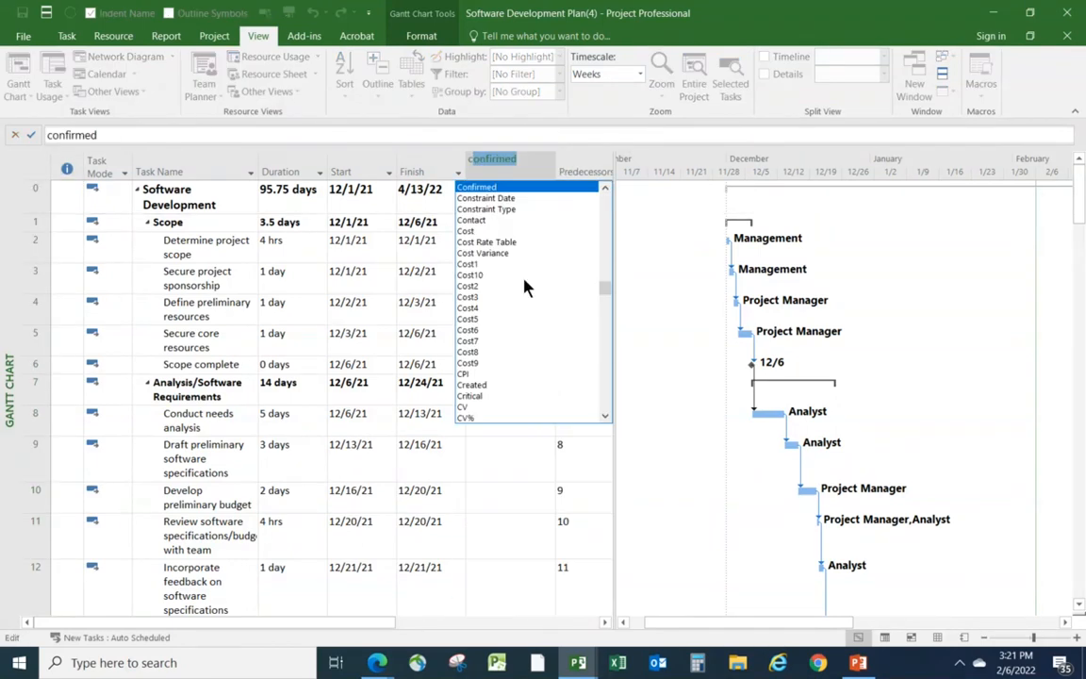
{"action": "left_click", "coordinate": [467, 232]}
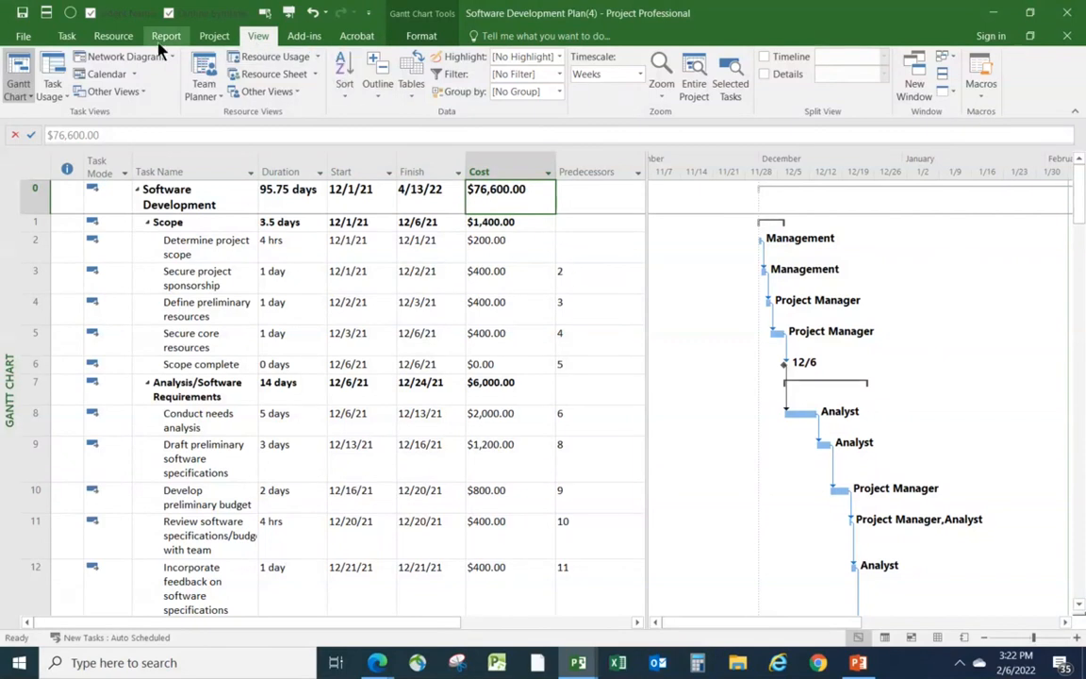
Format the Status Date gridline in the Gantt chart with a dash-dot line type in red.
{"action": "left_click", "coordinate": [421, 36]}
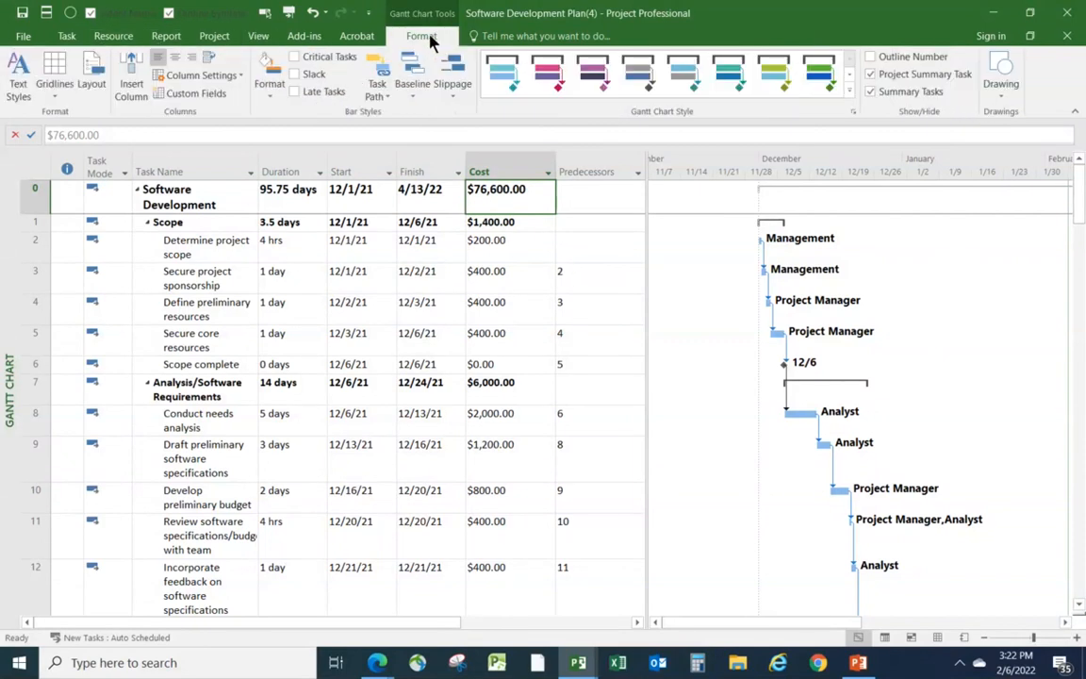
{"action": "left_click", "coordinate": [43, 79]}
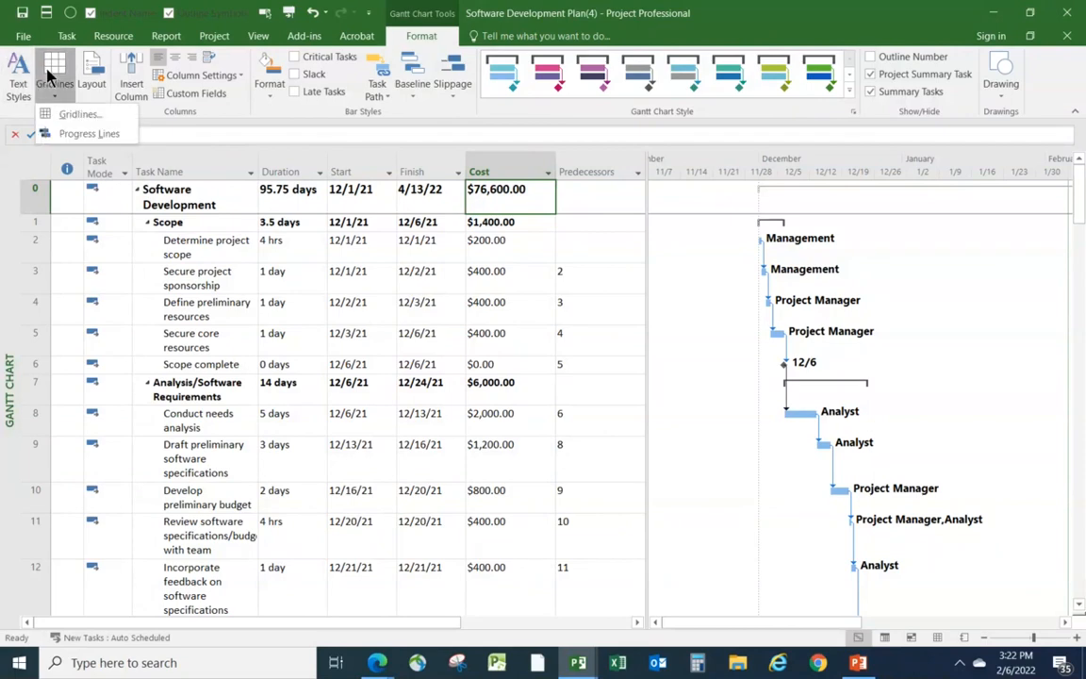
{"action": "left_click", "coordinate": [64, 121]}
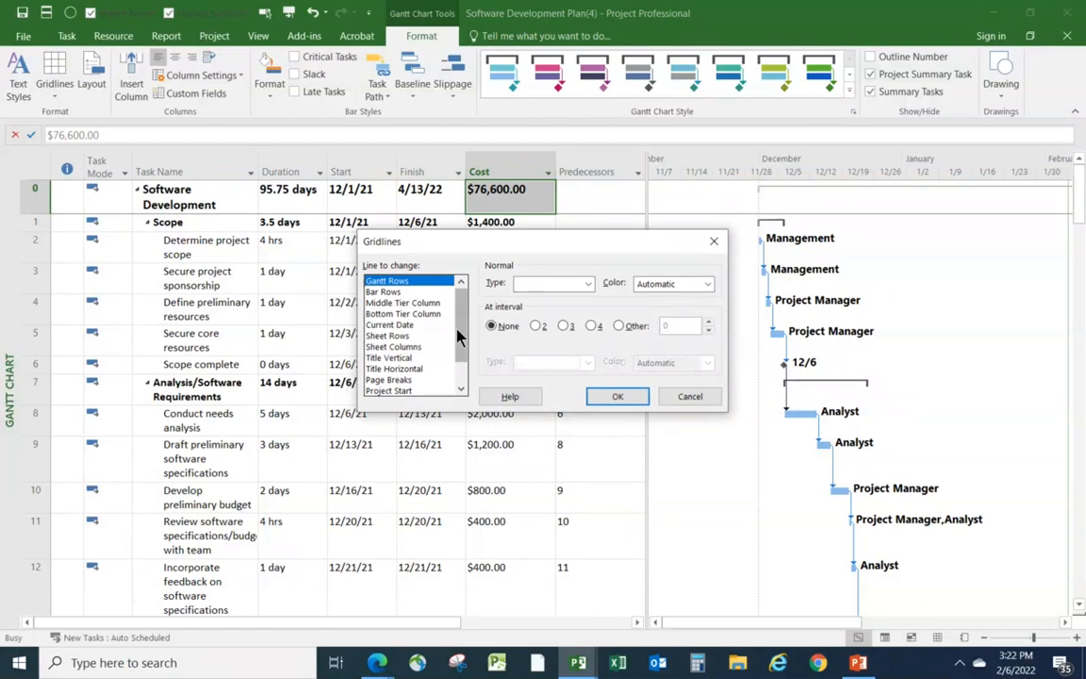
{"action": "left_click_drag", "start_coordinate": [459, 337], "coordinate": [460, 376]}
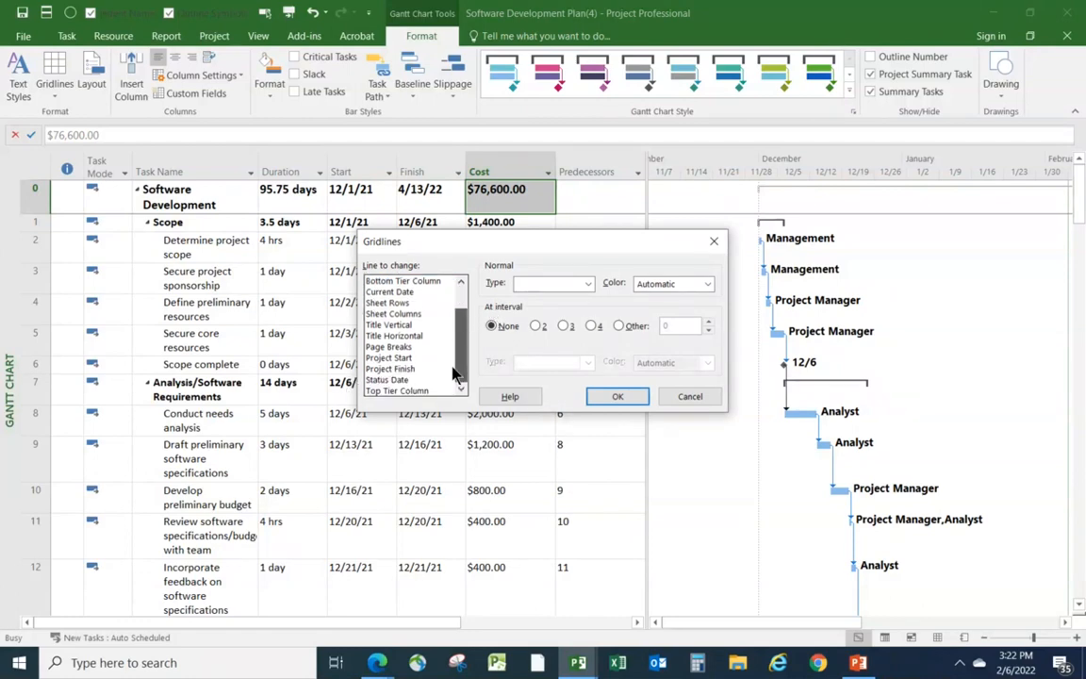
{"action": "left_click", "coordinate": [388, 379]}
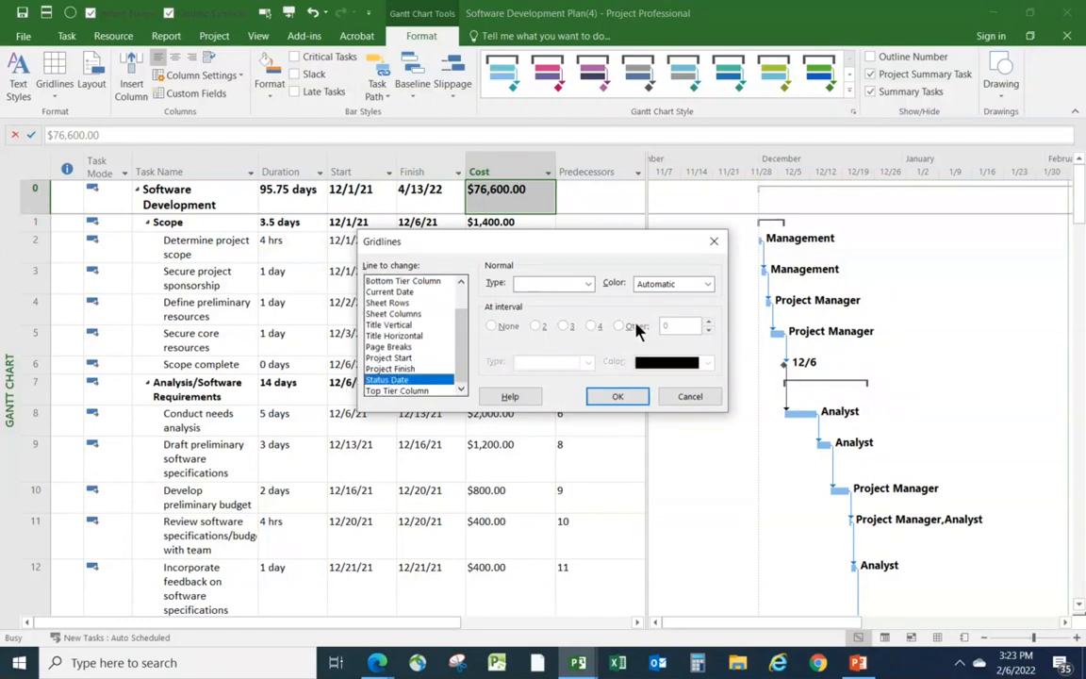
{"action": "left_click", "coordinate": [588, 284]}
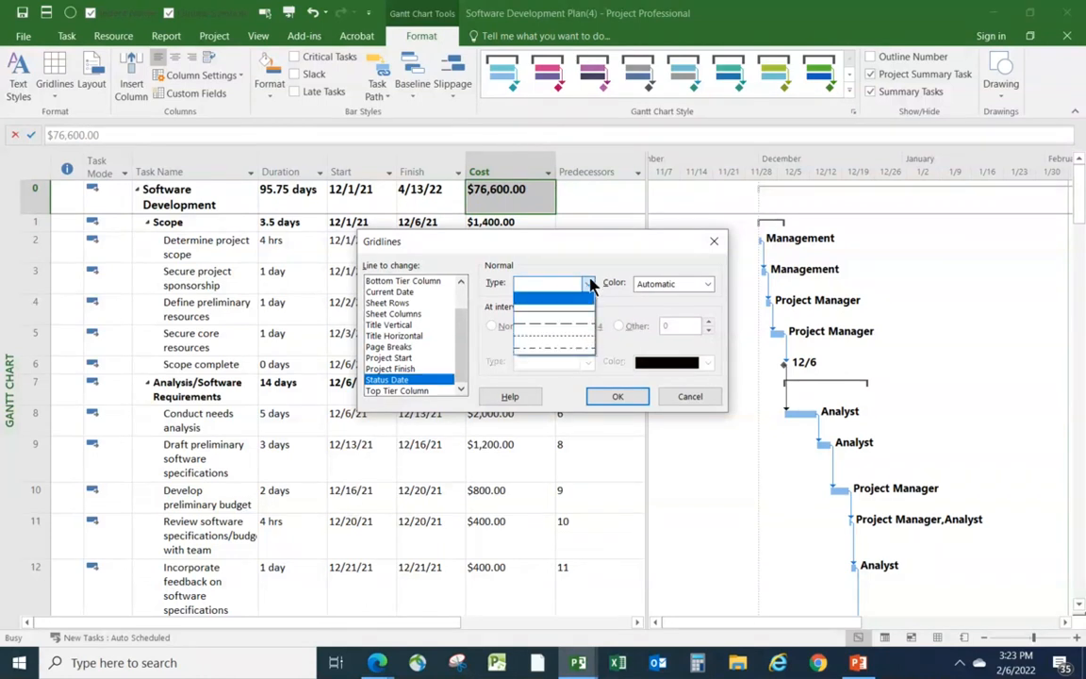
{"action": "left_click", "coordinate": [555, 350]}
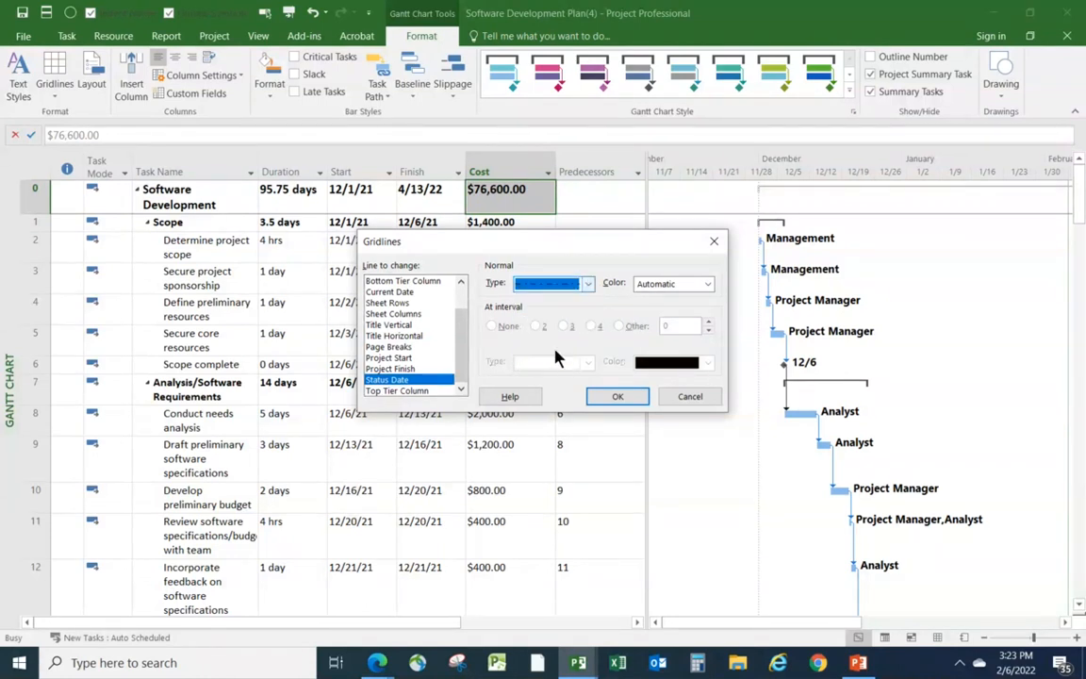
{"action": "left_click", "coordinate": [707, 285]}
{"action": "left_click", "coordinate": [655, 426]}
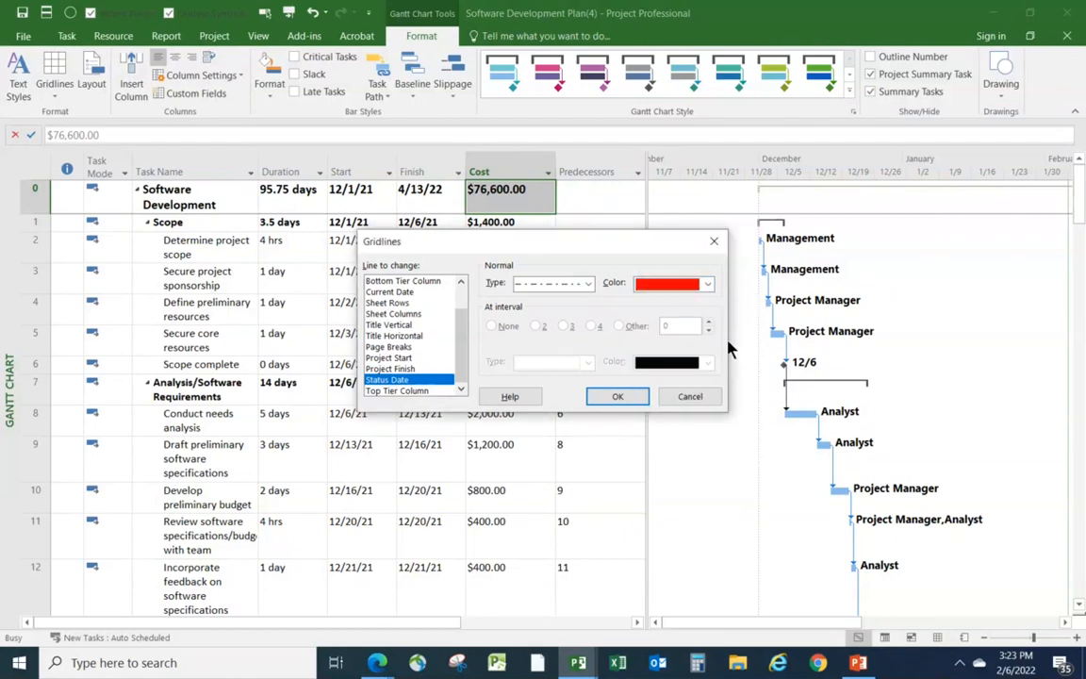
{"action": "left_click", "coordinate": [628, 399]}
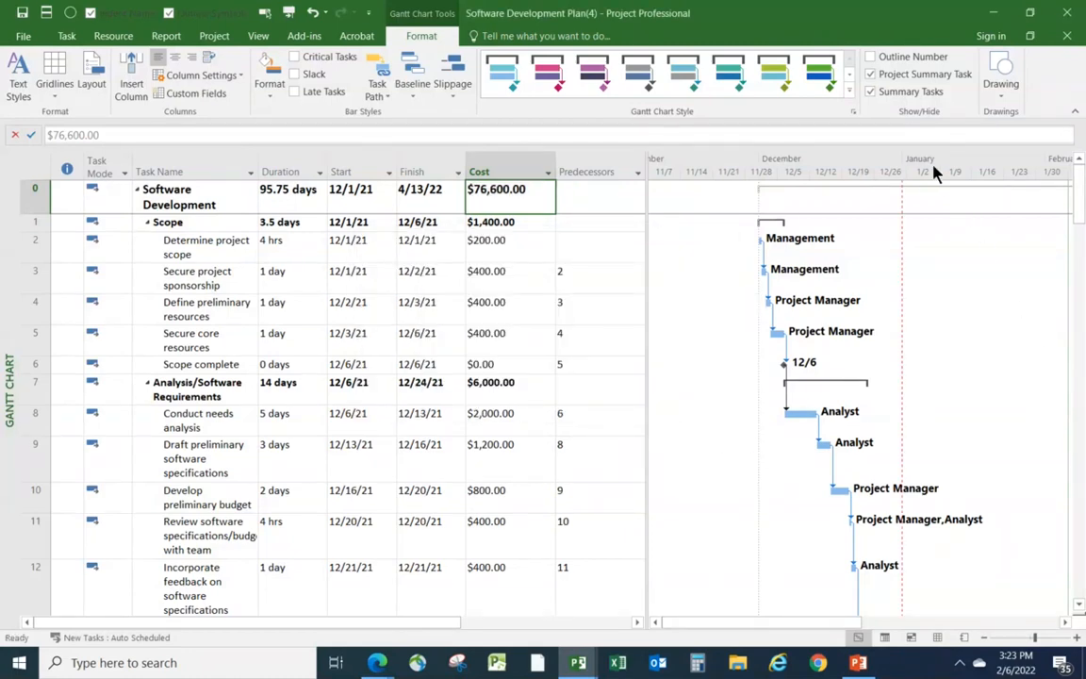
Examine which tasks in the Scope, Analysis and Design phases fall before or across the status date line.
{"action": "scroll", "coordinate": [1016, 452], "scroll_direction": "down", "scroll_amount": 5}
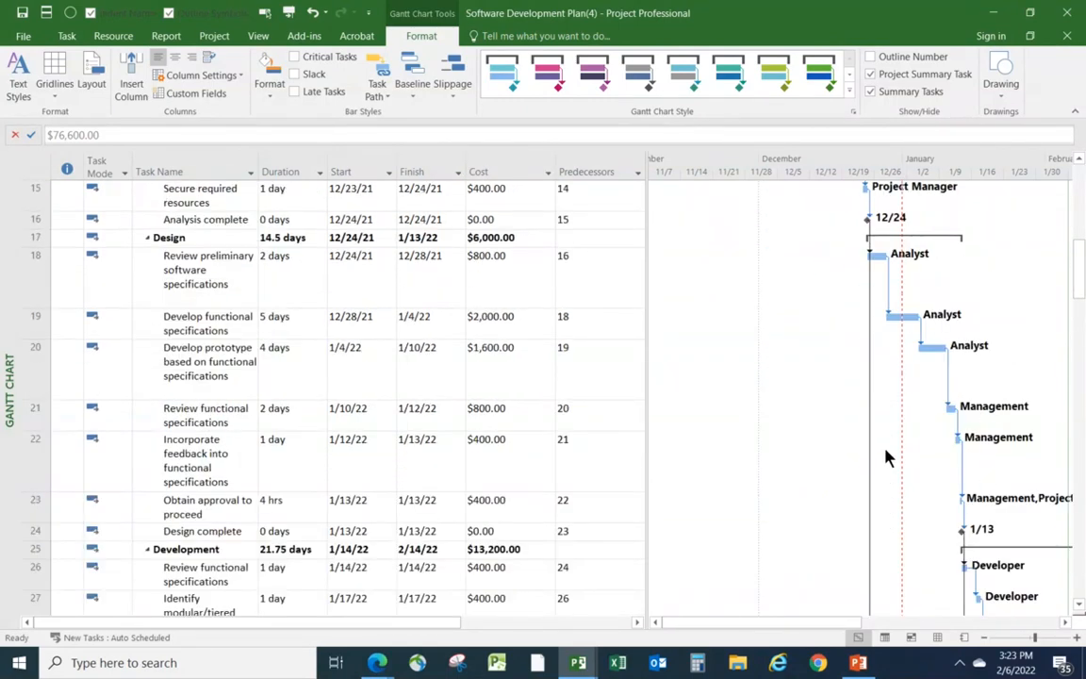
{"action": "scroll", "coordinate": [887, 457], "scroll_direction": "up", "scroll_amount": 3}
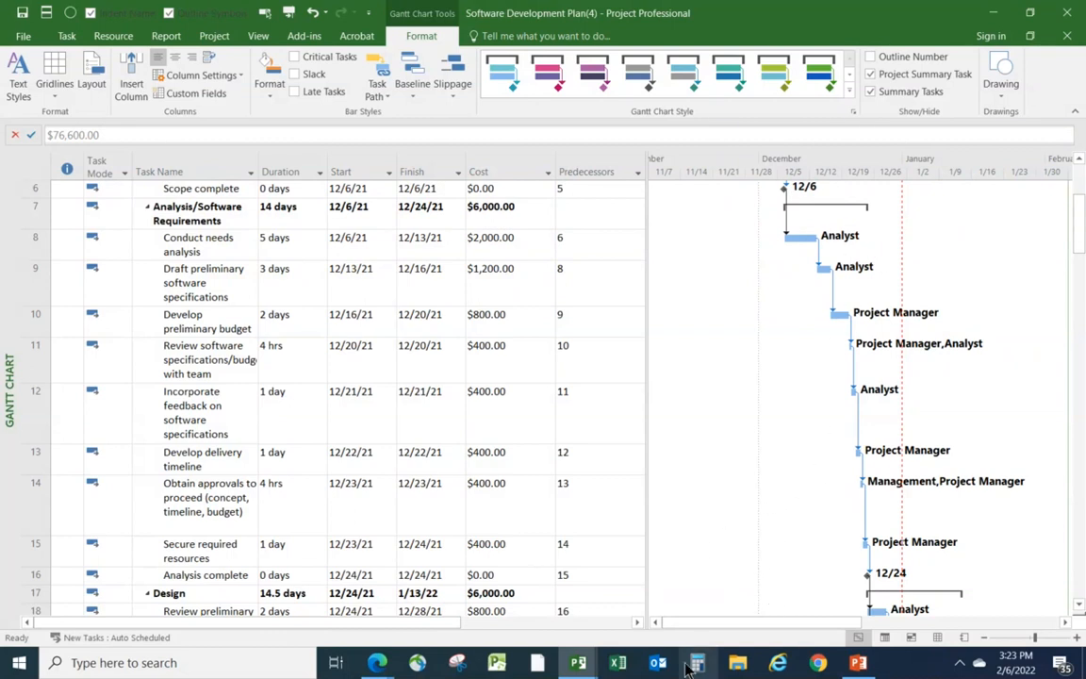
{"action": "scroll", "coordinate": [900, 447], "scroll_direction": "down", "scroll_amount": 1}
{"action": "scroll", "coordinate": [900, 447], "scroll_direction": "down", "scroll_amount": 1}
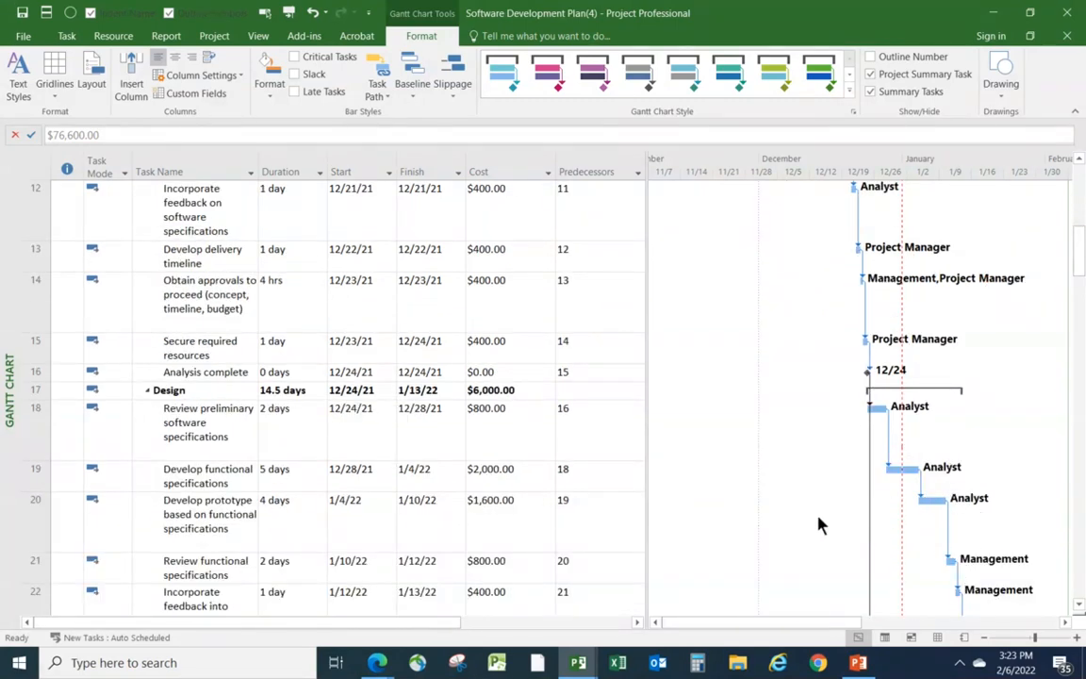
{"action": "scroll", "coordinate": [818, 525], "scroll_direction": "up", "scroll_amount": 3}
{"action": "scroll", "coordinate": [818, 524], "scroll_direction": "up", "scroll_amount": 1}
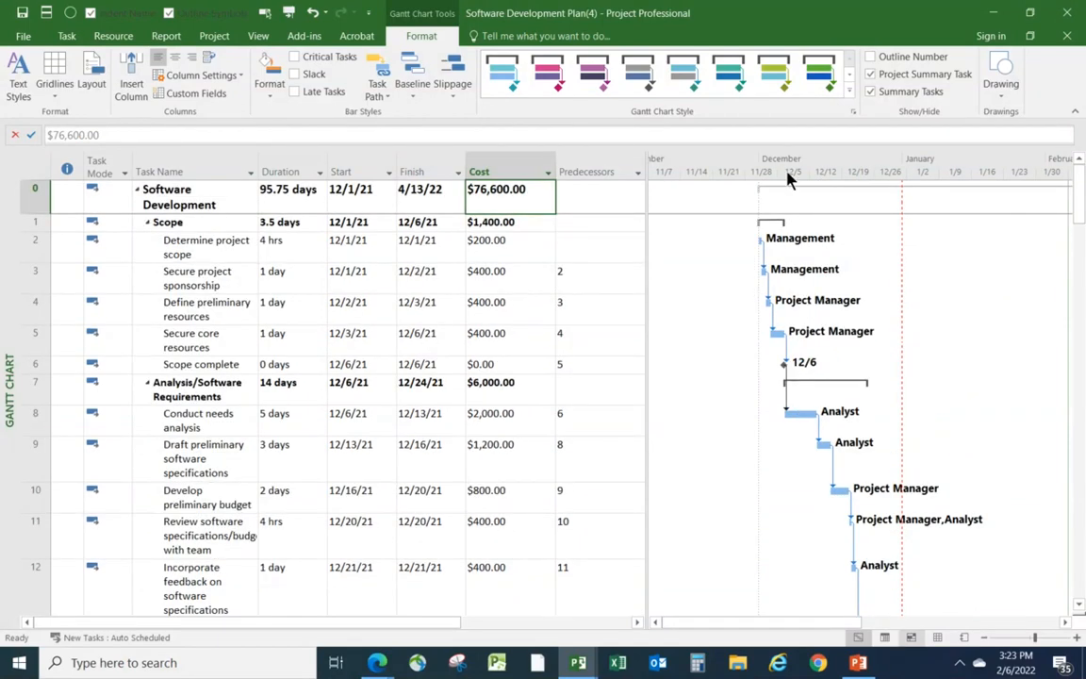
{"action": "scroll", "coordinate": [947, 512], "scroll_direction": "down", "scroll_amount": 1}
{"action": "scroll", "coordinate": [964, 528], "scroll_direction": "down", "scroll_amount": 2}
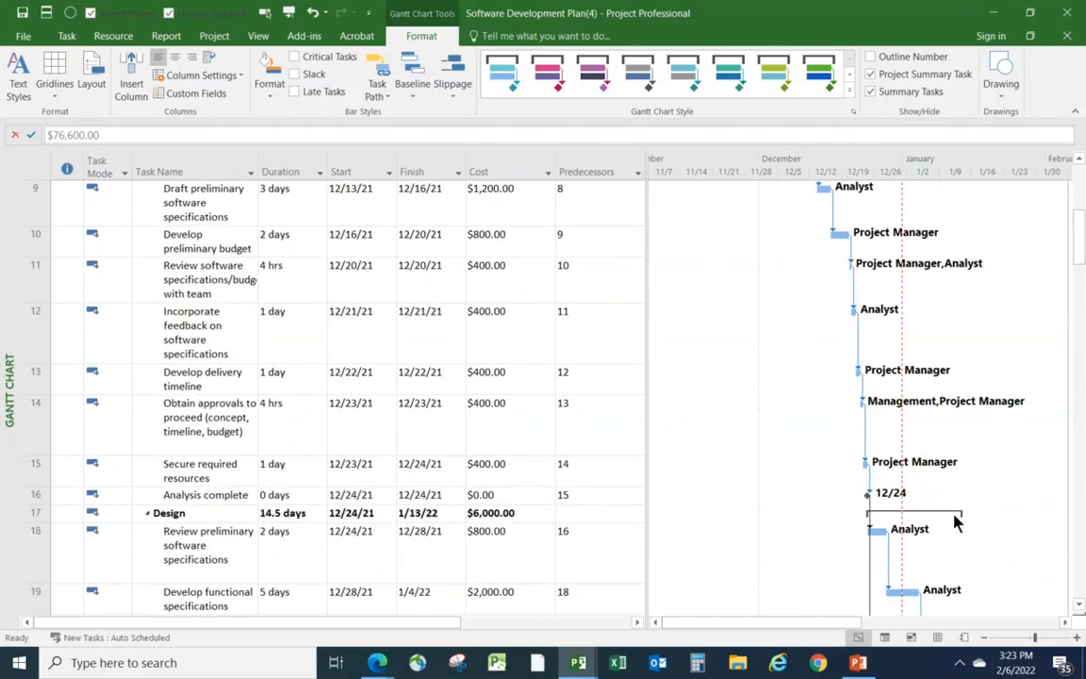
Update work as complete through 12/31/21 for the entire project, using the 0% - 100% complete option.
{"action": "left_click", "coordinate": [214, 37]}
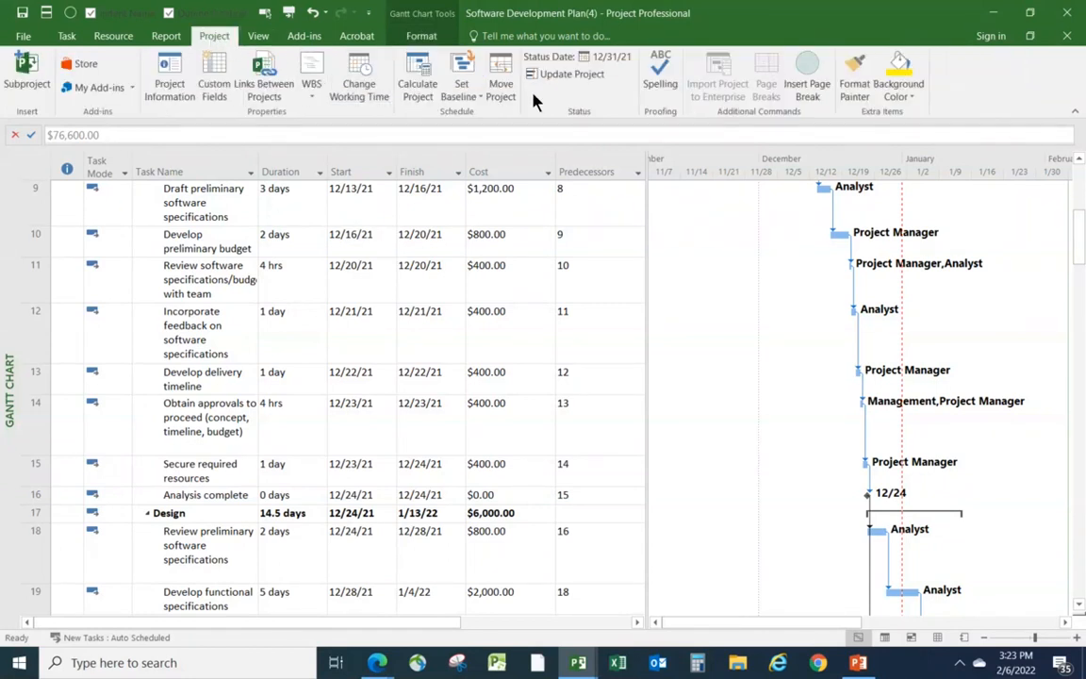
{"action": "left_click", "coordinate": [563, 74]}
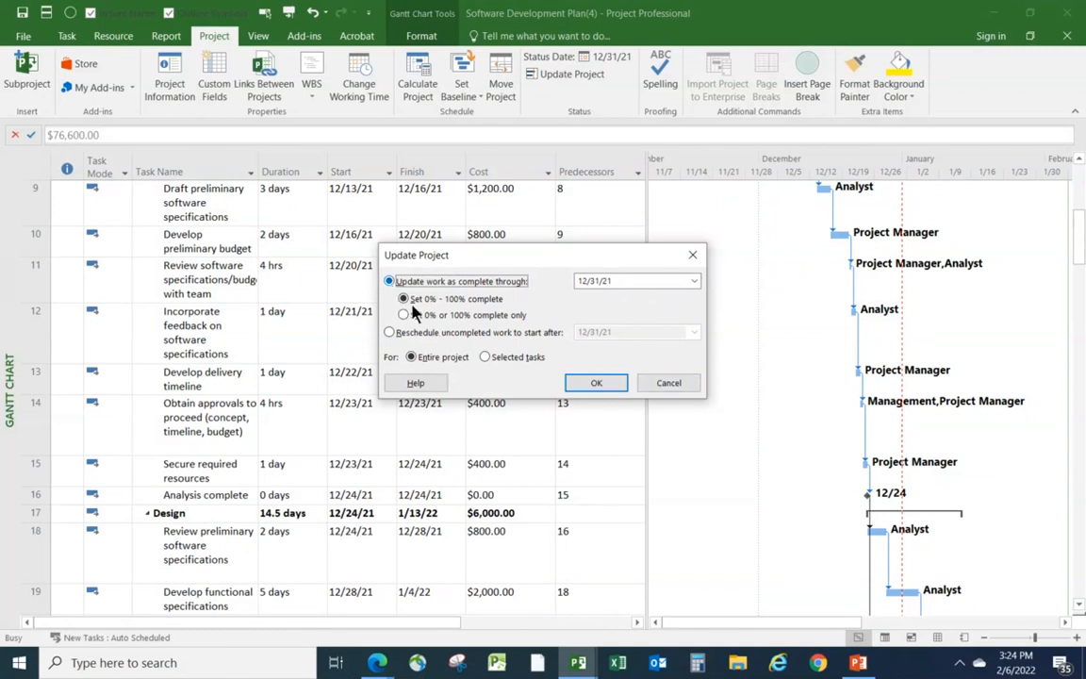
{"action": "left_click", "coordinate": [594, 385]}
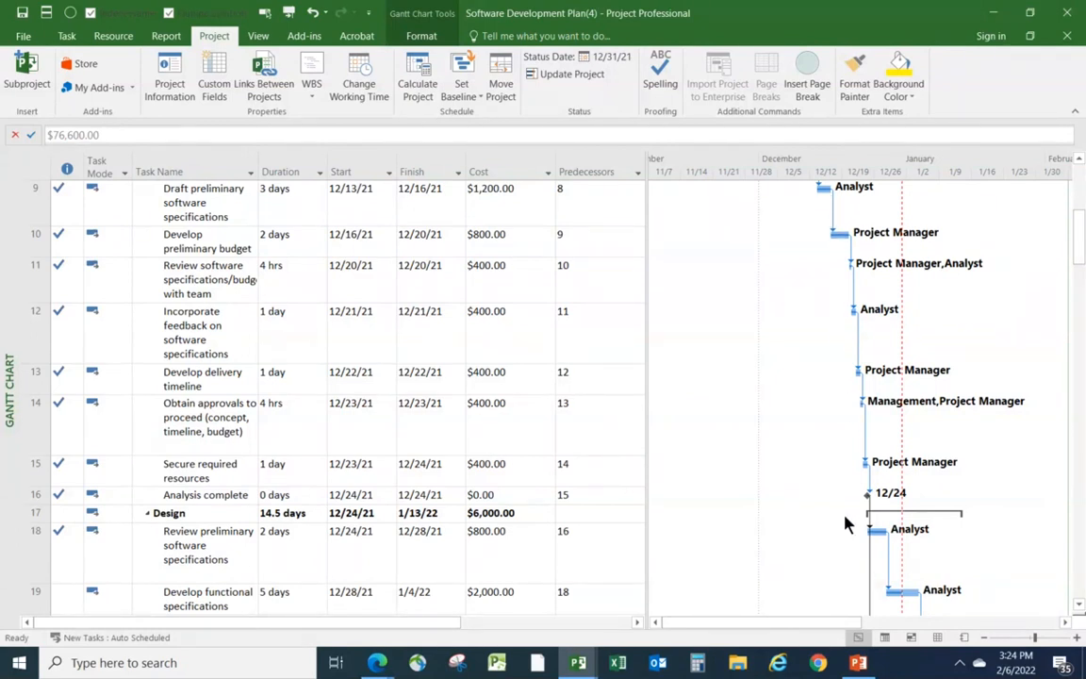
Set the project's status date to 1/31/22.
{"action": "scroll", "coordinate": [964, 453], "scroll_direction": "down", "scroll_amount": 1}
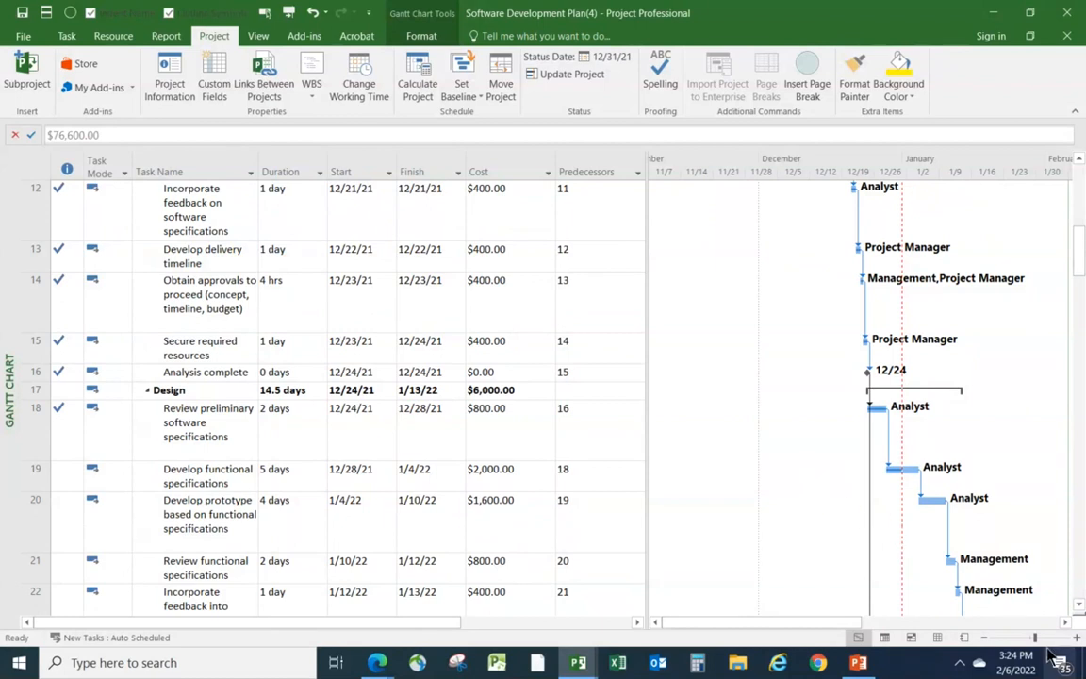
{"action": "scroll", "coordinate": [961, 565], "scroll_direction": "right", "scroll_amount": 2}
{"action": "scroll", "coordinate": [947, 529], "scroll_direction": "down", "scroll_amount": 1}
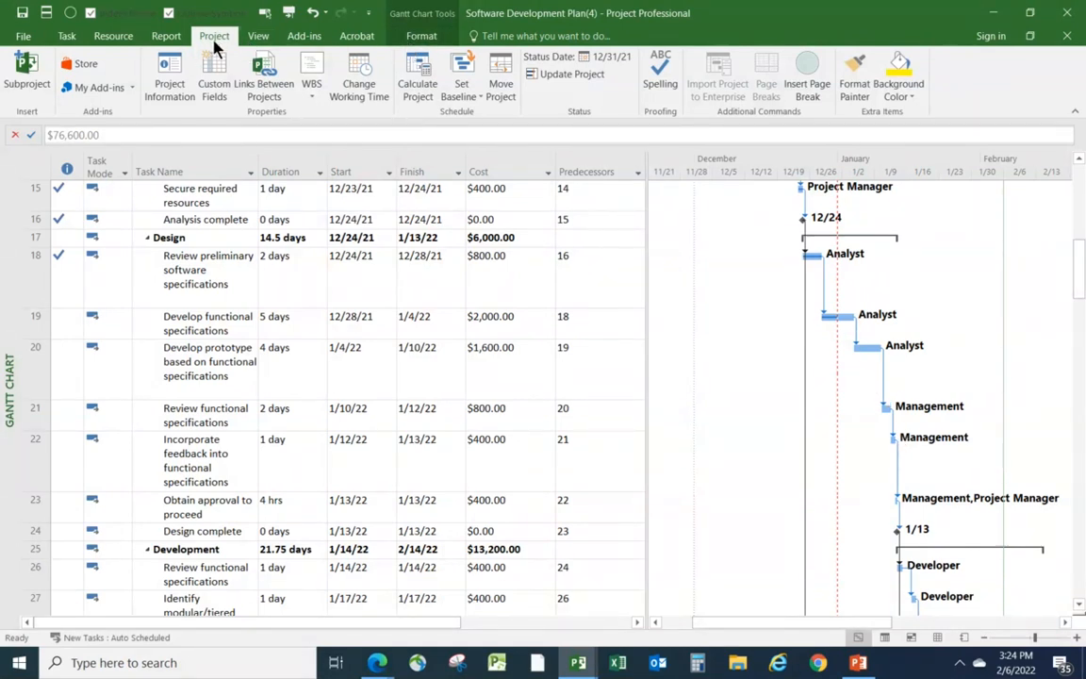
{"action": "left_click", "coordinate": [166, 81]}
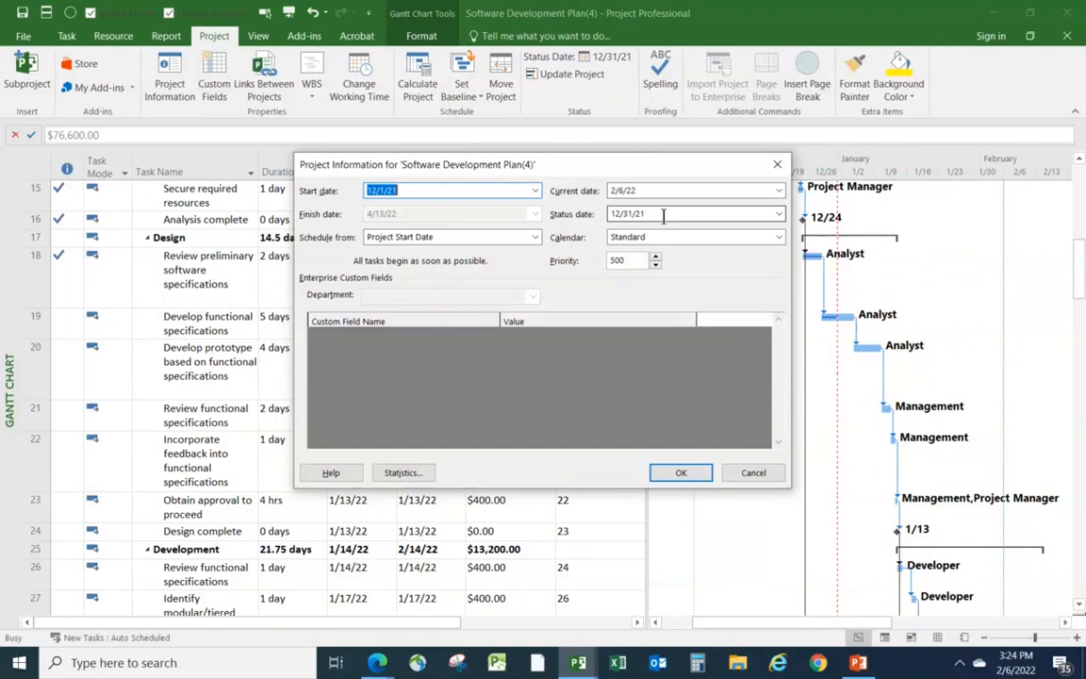
{"action": "left_click", "coordinate": [750, 476]}
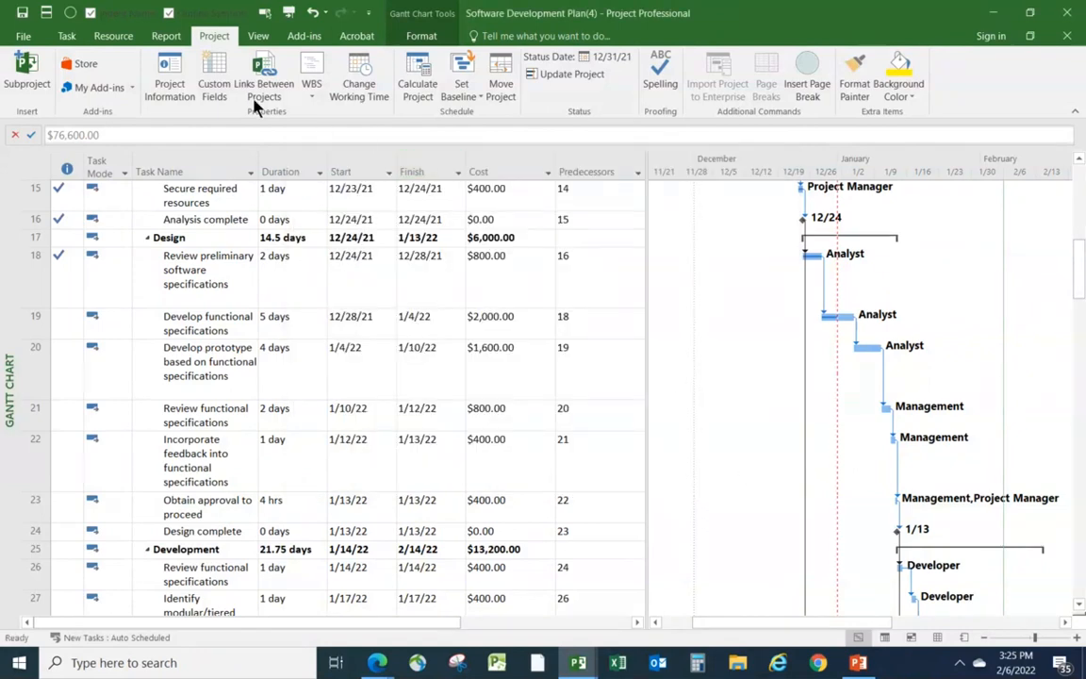
{"action": "left_click", "coordinate": [593, 63]}
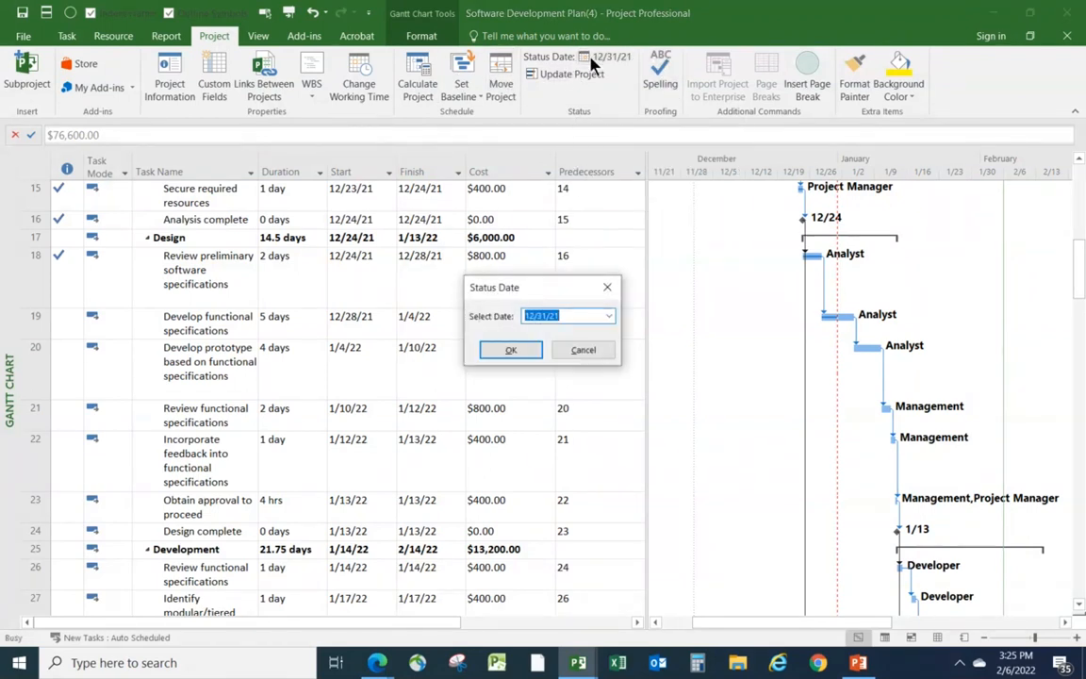
{"action": "left_click", "coordinate": [609, 318]}
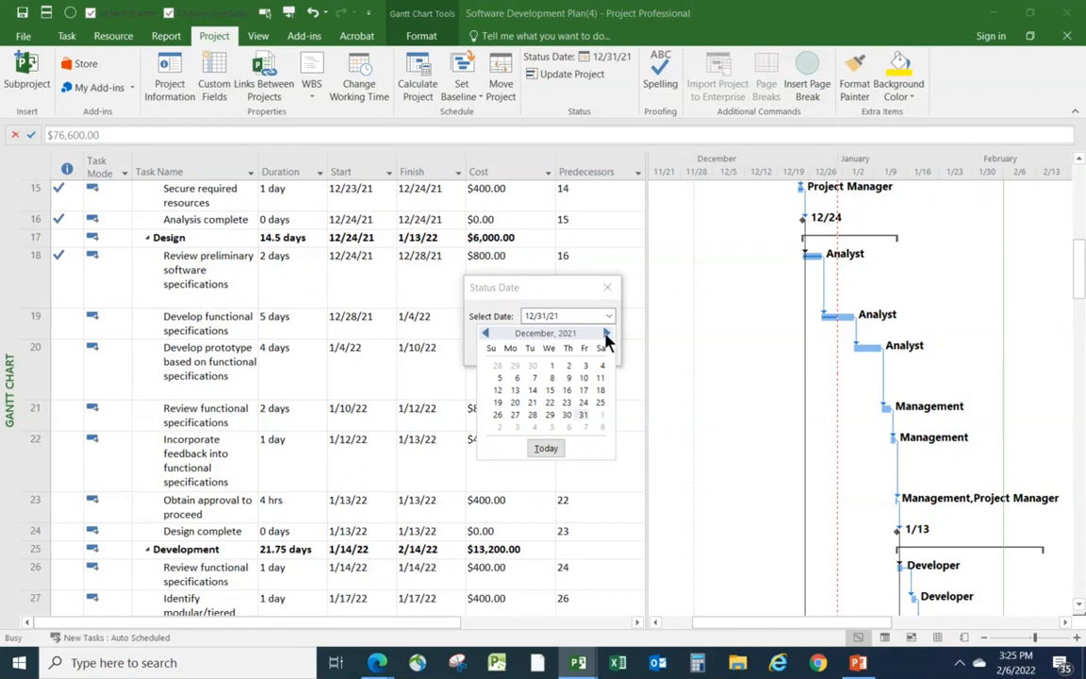
{"action": "left_click", "coordinate": [606, 335]}
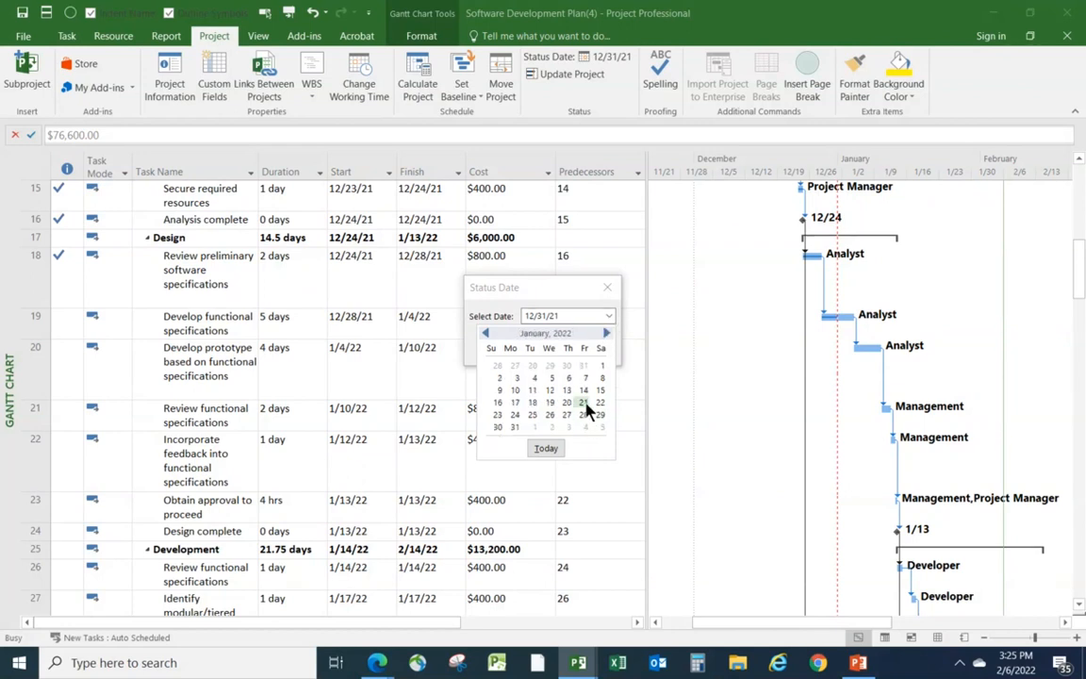
{"action": "left_click", "coordinate": [514, 427]}
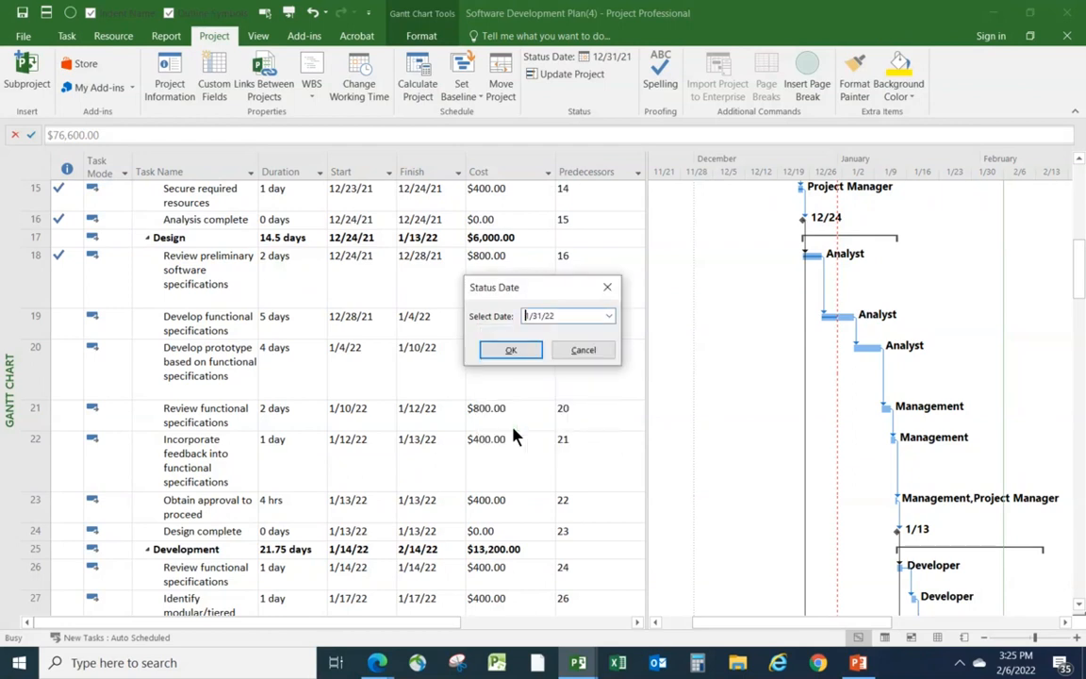
{"action": "left_click", "coordinate": [510, 351]}
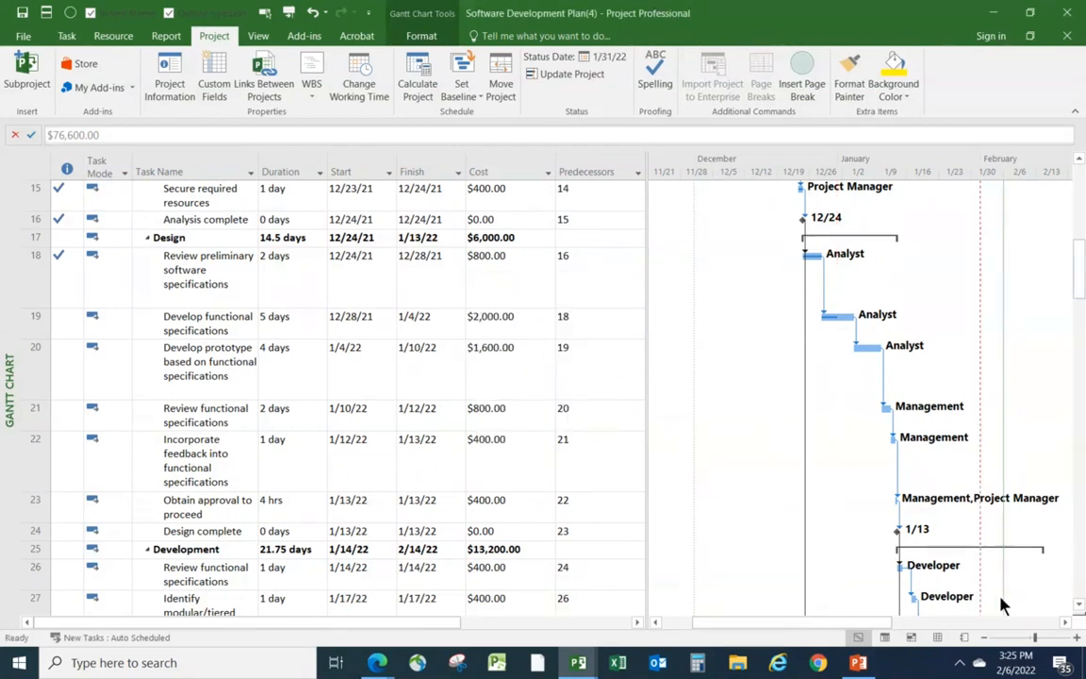
Check the Design and Development tasks against the status date line and set the Baseline for the entire project.
{"action": "left_click", "coordinate": [1065, 622]}
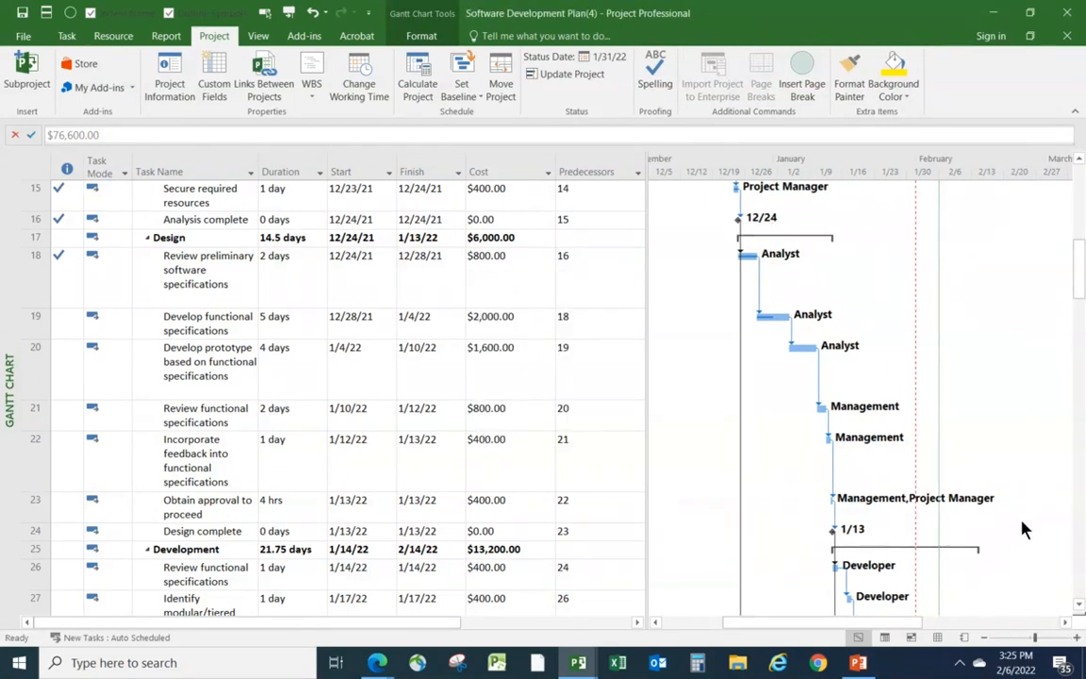
{"action": "scroll", "coordinate": [1022, 529], "scroll_direction": "down", "scroll_amount": 1}
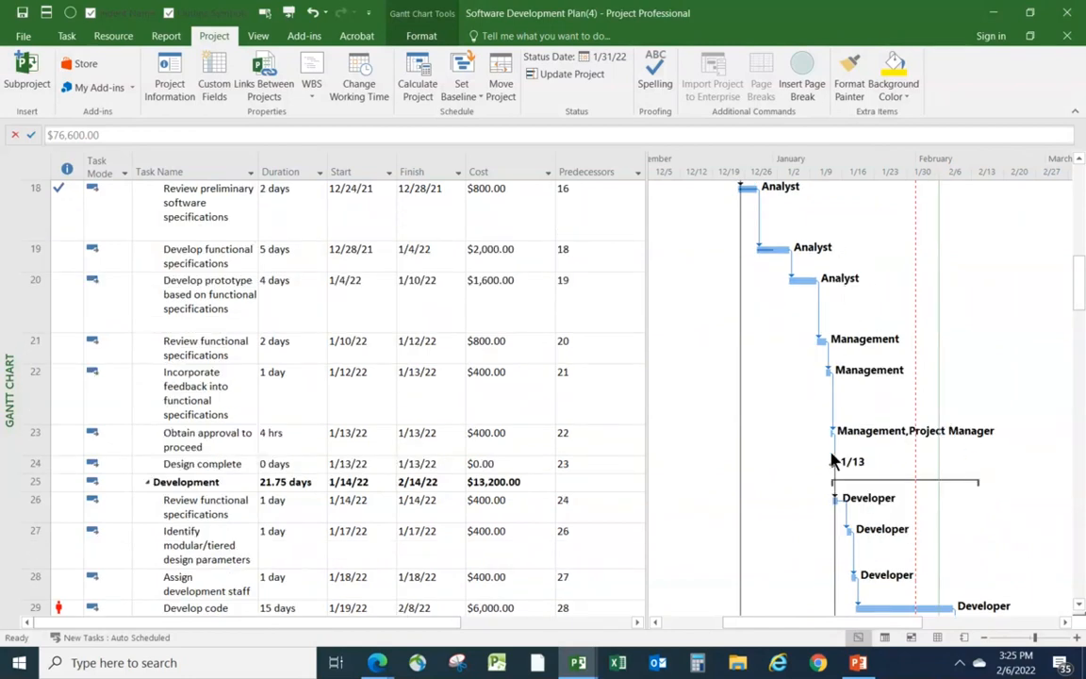
{"action": "scroll", "coordinate": [1013, 441], "scroll_direction": "down", "scroll_amount": 1}
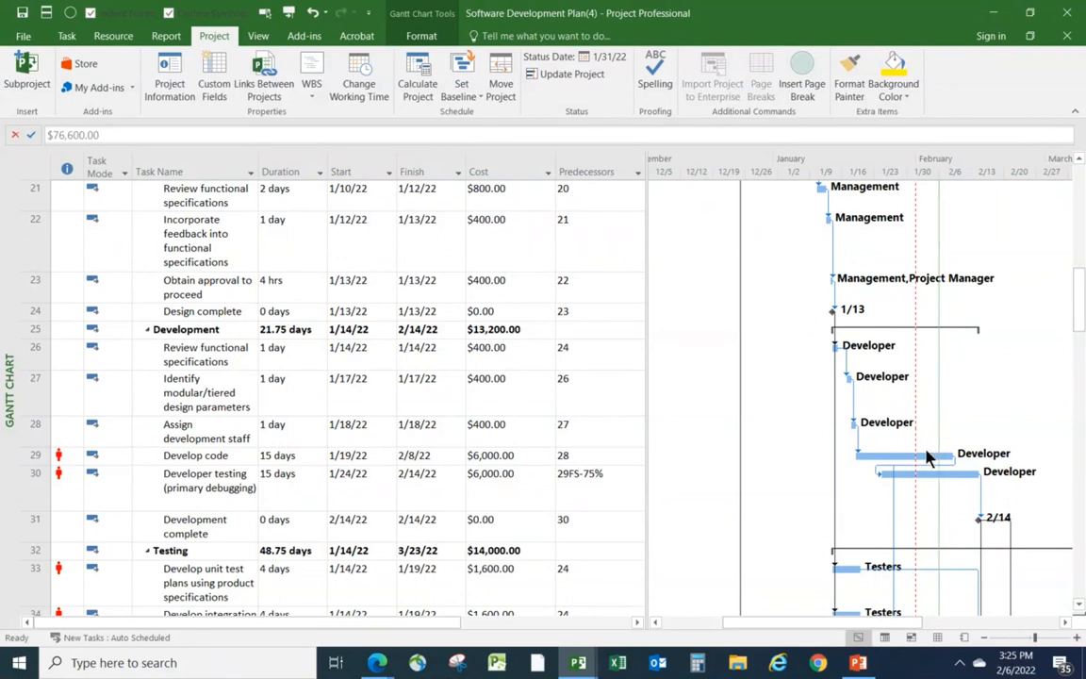
{"action": "scroll", "coordinate": [887, 303], "scroll_direction": "up", "scroll_amount": 1}
{"action": "scroll", "coordinate": [887, 303], "scroll_direction": "down", "scroll_amount": 1}
{"action": "scroll", "coordinate": [954, 519], "scroll_direction": "up", "scroll_amount": 1}
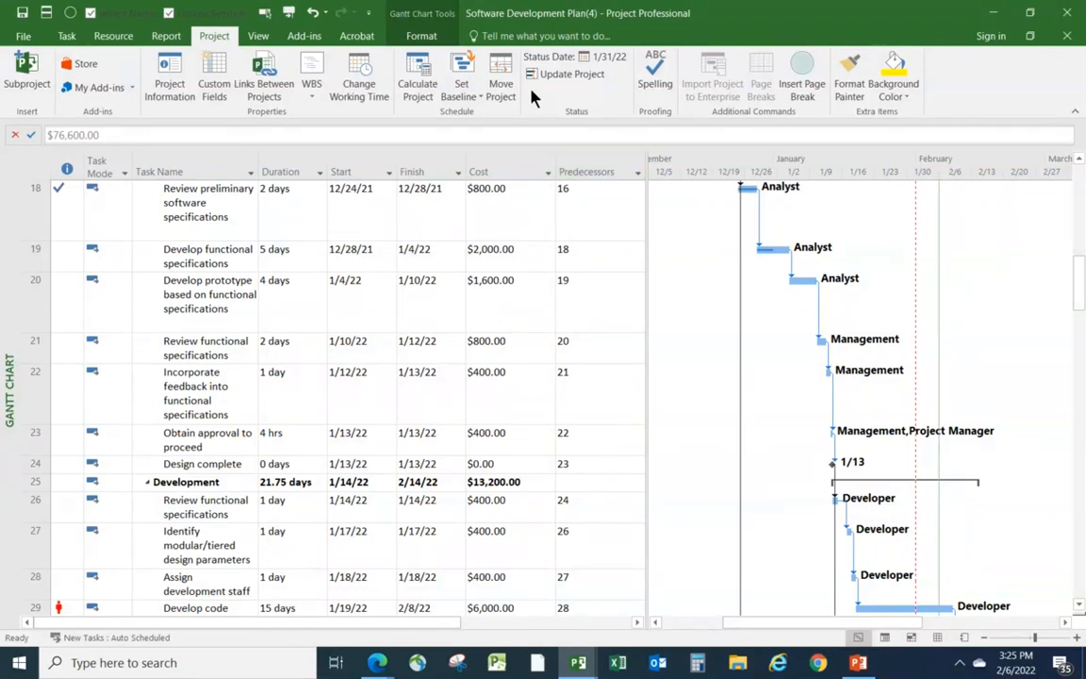
{"action": "left_click", "coordinate": [462, 94]}
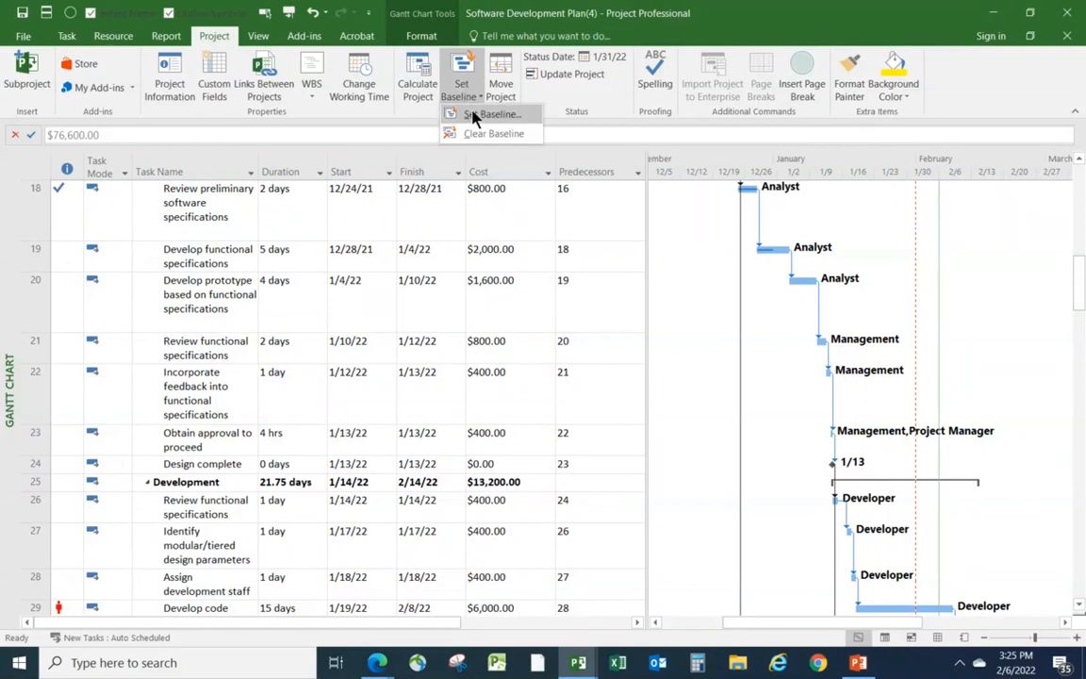
{"action": "left_click", "coordinate": [481, 114]}
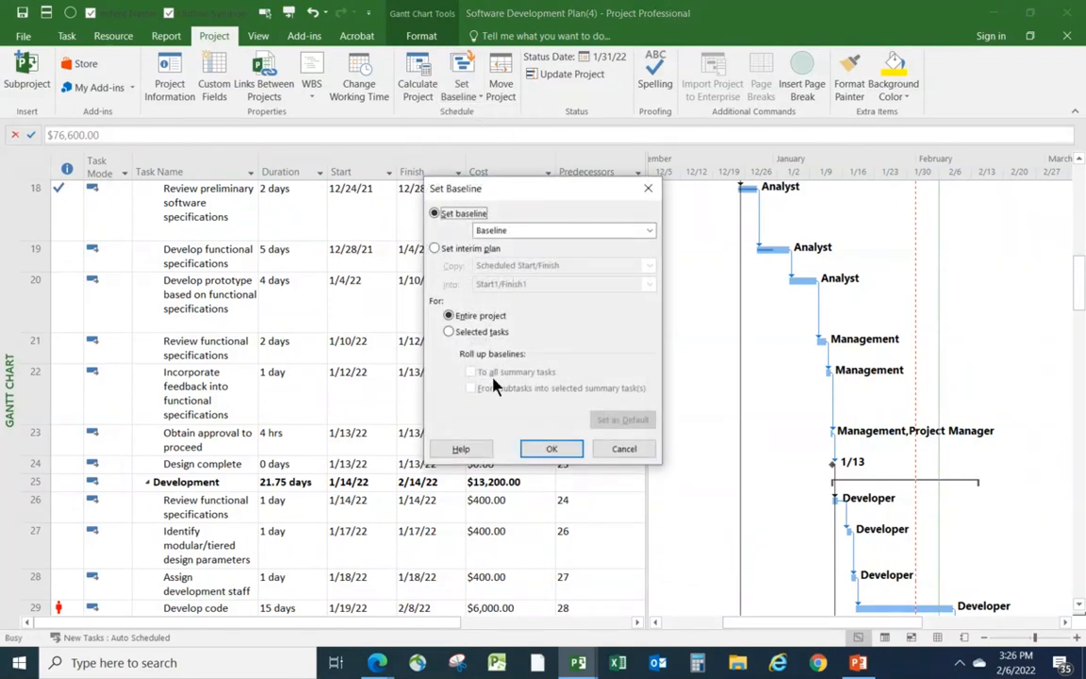
{"action": "left_click", "coordinate": [544, 450]}
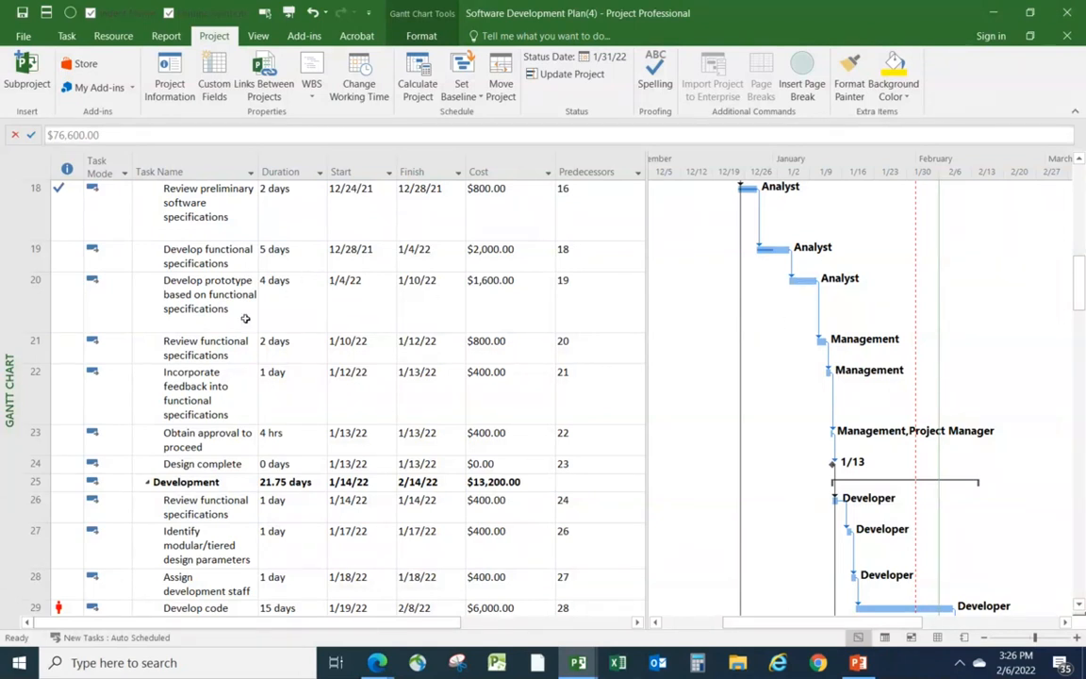
Mark the task "Develop prototype based on functional specifications" as on track.
{"action": "left_click", "coordinate": [210, 294]}
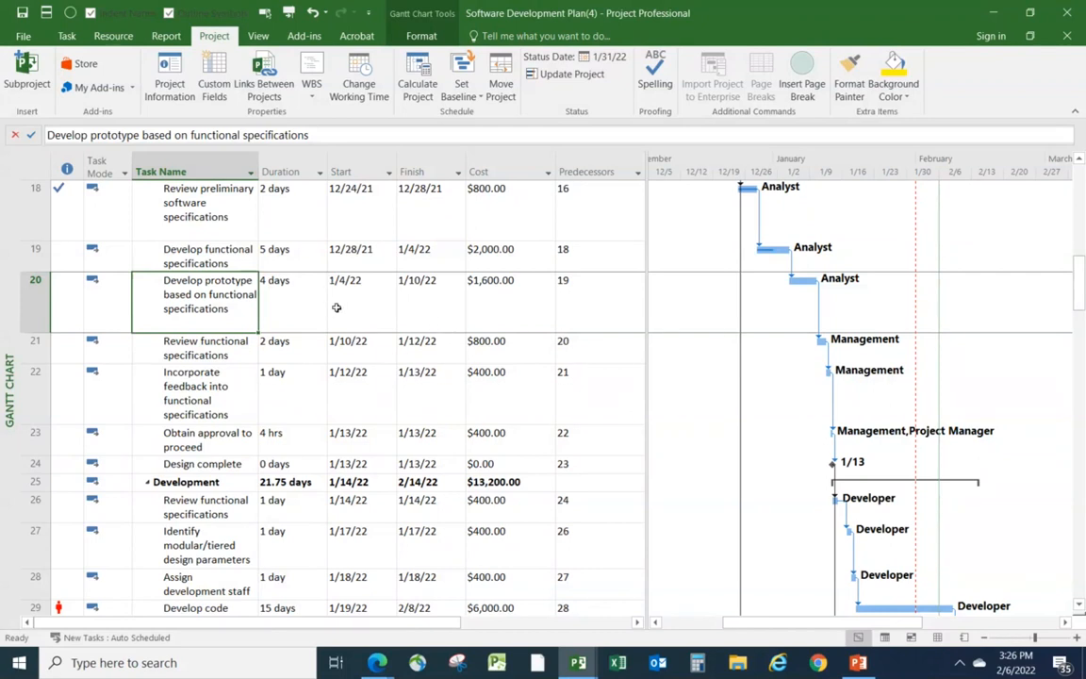
{"action": "left_click", "coordinate": [68, 35]}
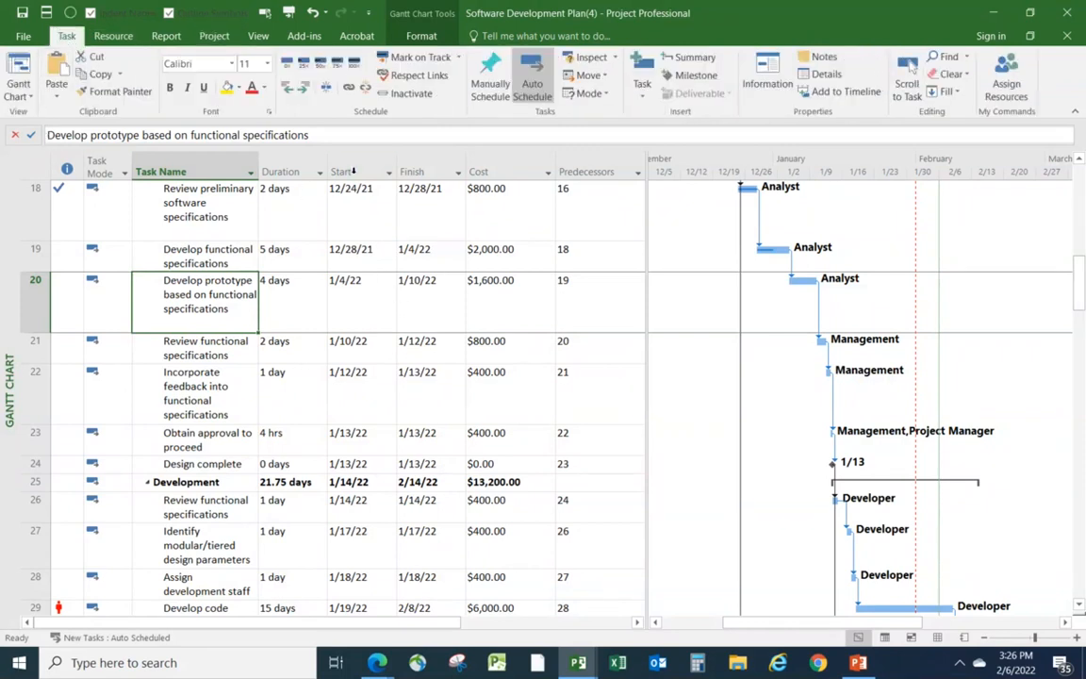
{"action": "left_click", "coordinate": [423, 58]}
Set the duration of the Design phase task "Review functional specifications" to 4 days.
{"action": "left_click", "coordinate": [296, 349]}
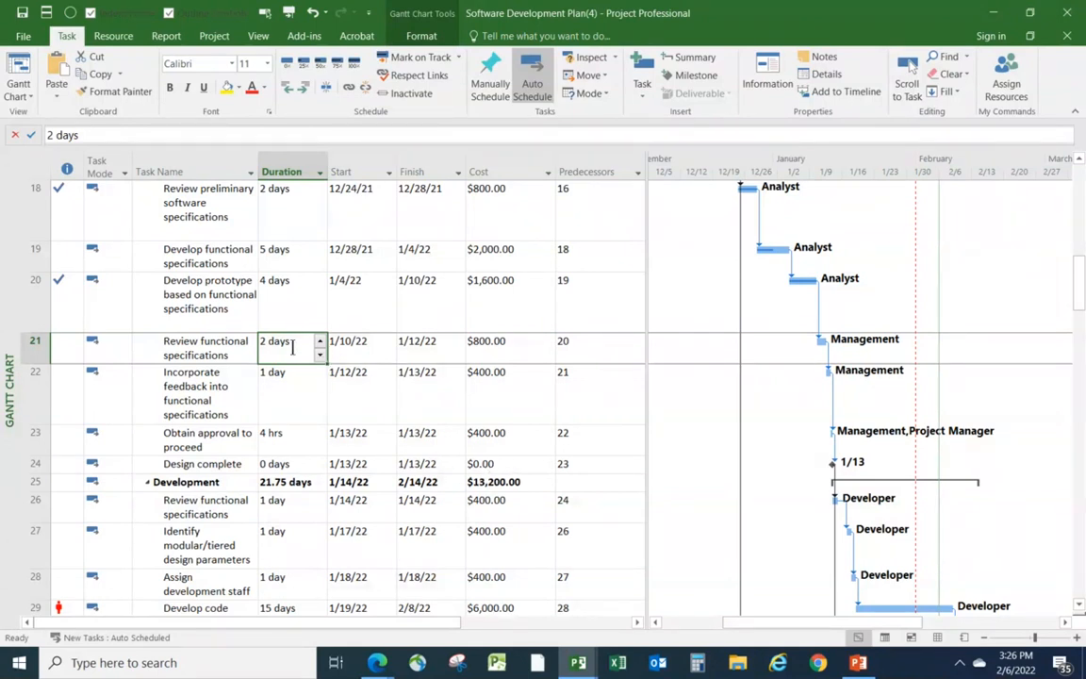
{"action": "type", "text": "4"}
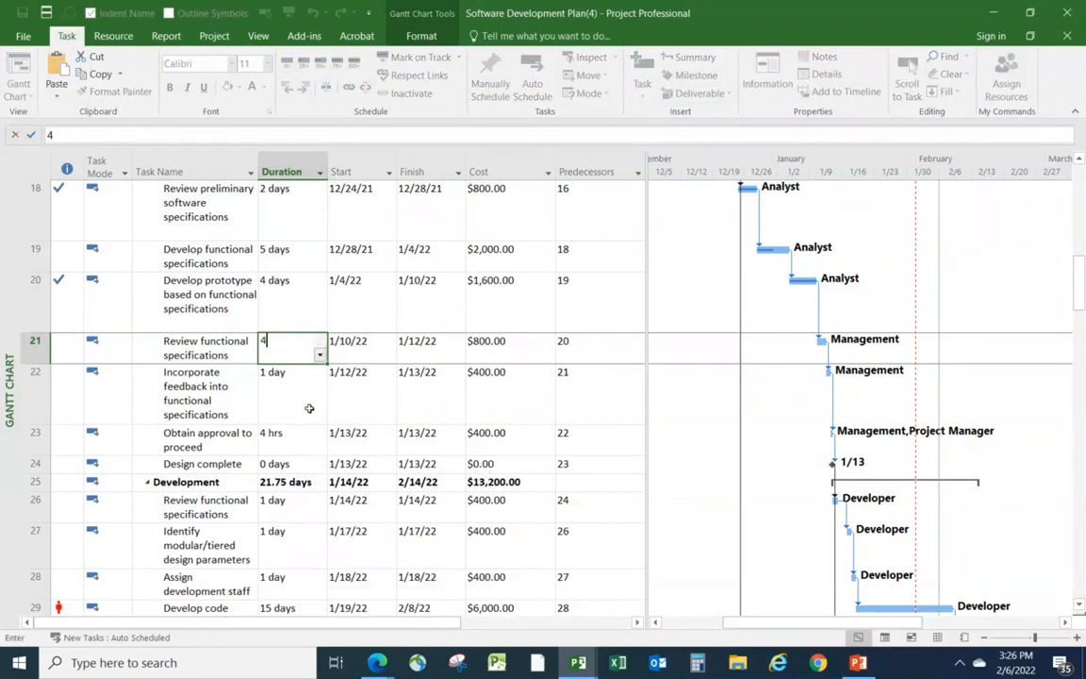
{"action": "left_click", "coordinate": [308, 407]}
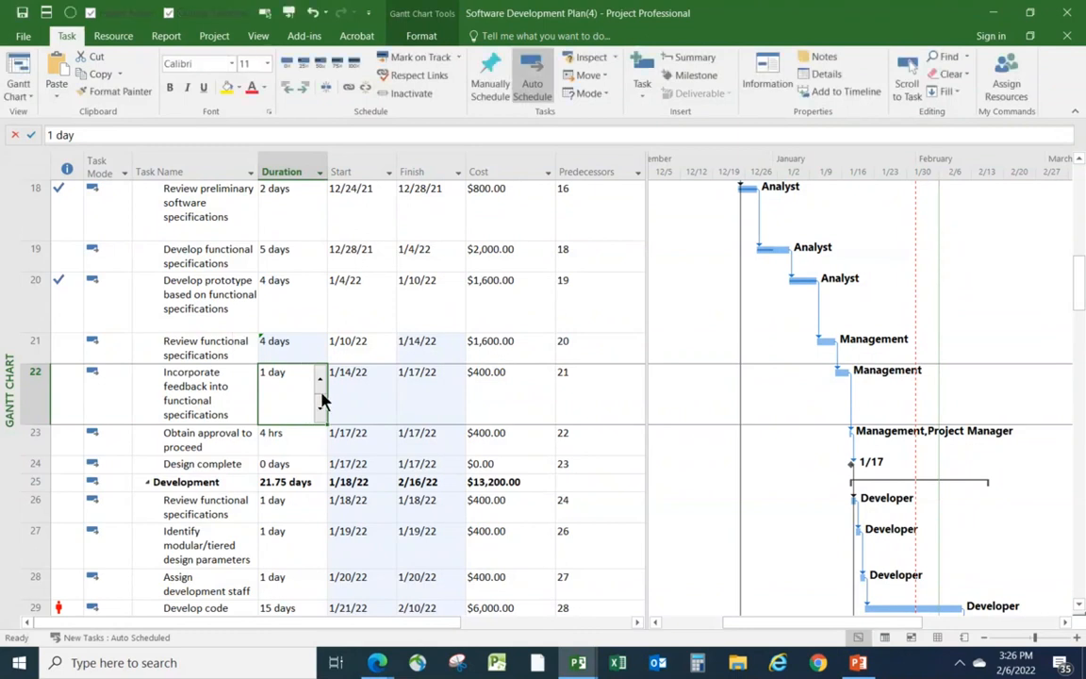
Mark the Design tasks "Review functional specifications" and "Incorporate feedback into functional specifications" as on track.
{"action": "left_click", "coordinate": [296, 346]}
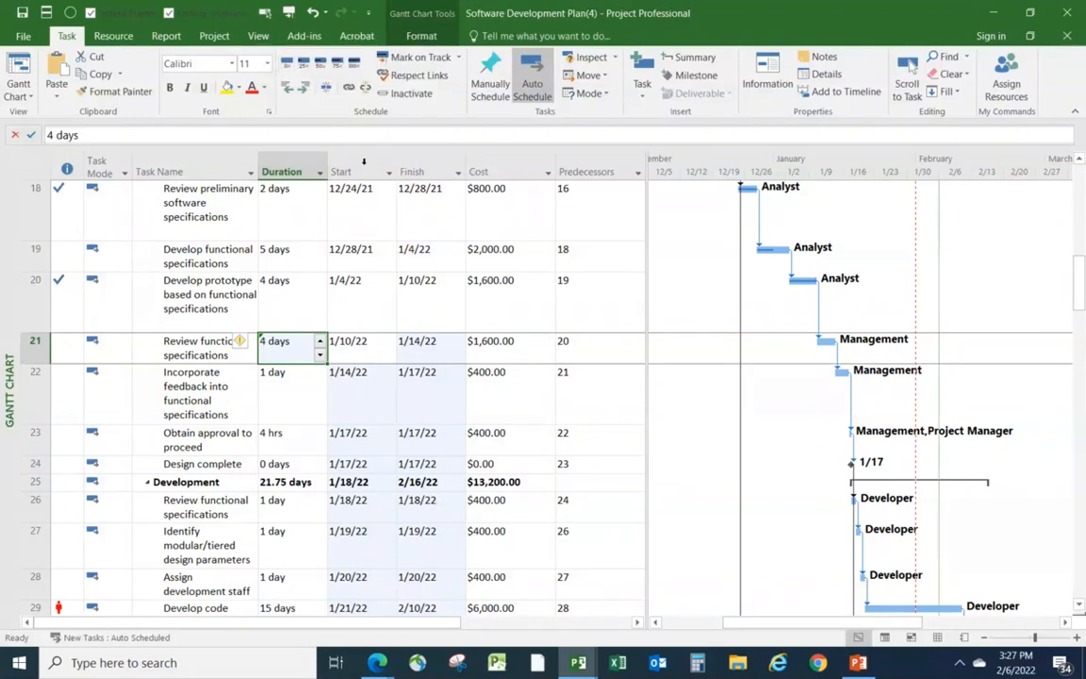
{"action": "left_click", "coordinate": [406, 62]}
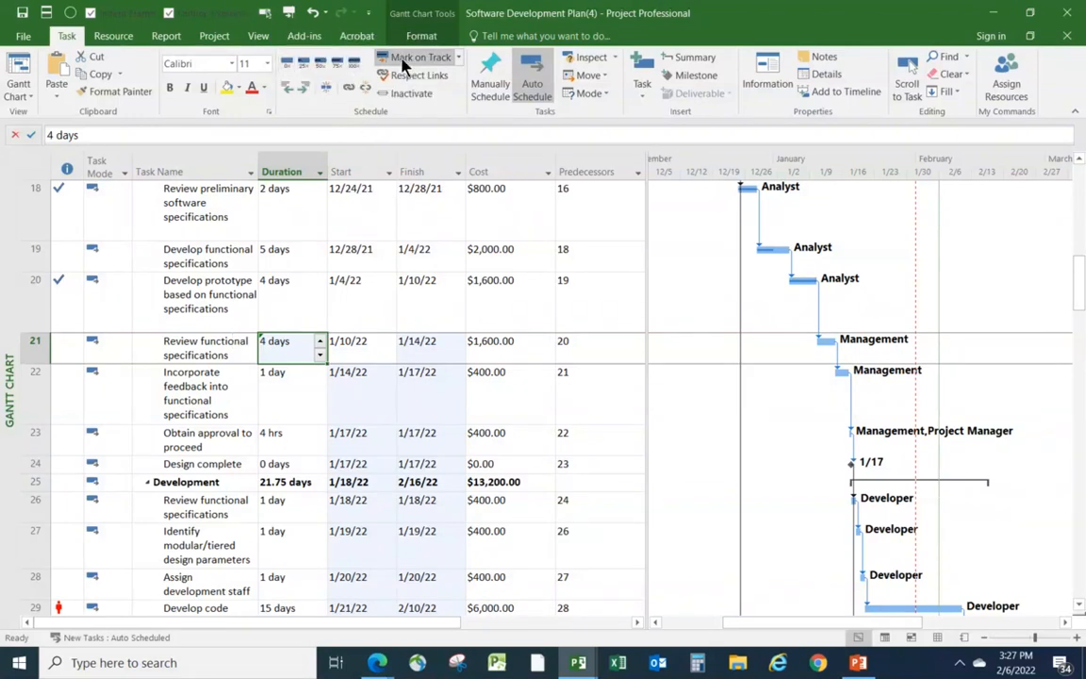
{"action": "left_click", "coordinate": [304, 392]}
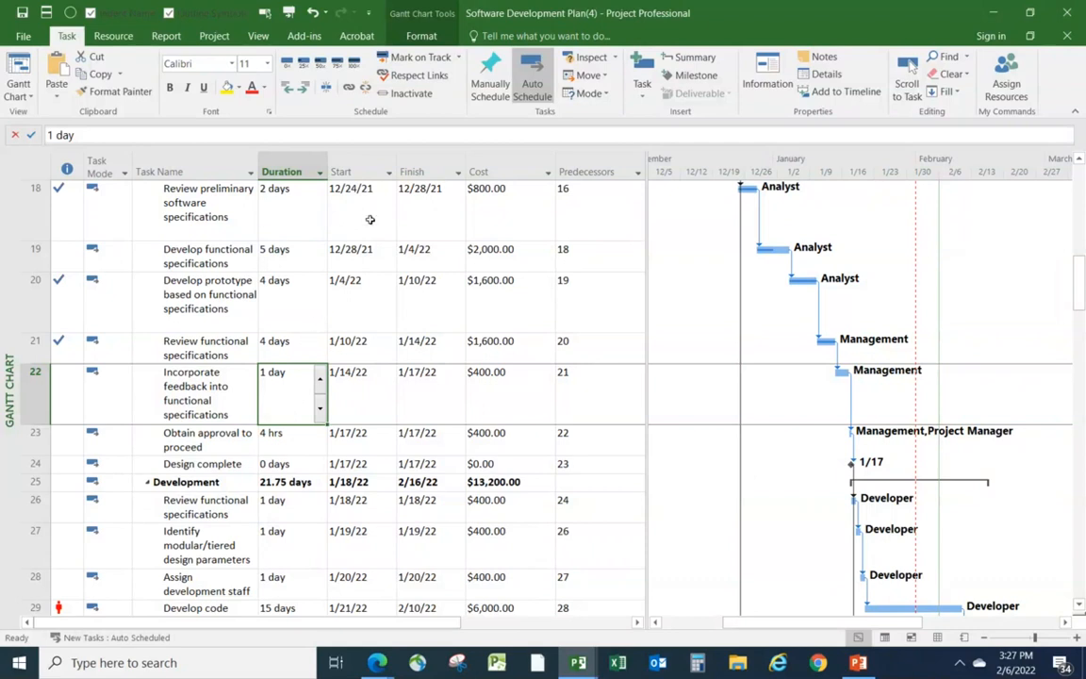
{"action": "left_click", "coordinate": [405, 62]}
Show the Task Form in a split view for "Obtain approval to proceed" and switch it to the Work details.
{"action": "left_click", "coordinate": [293, 438]}
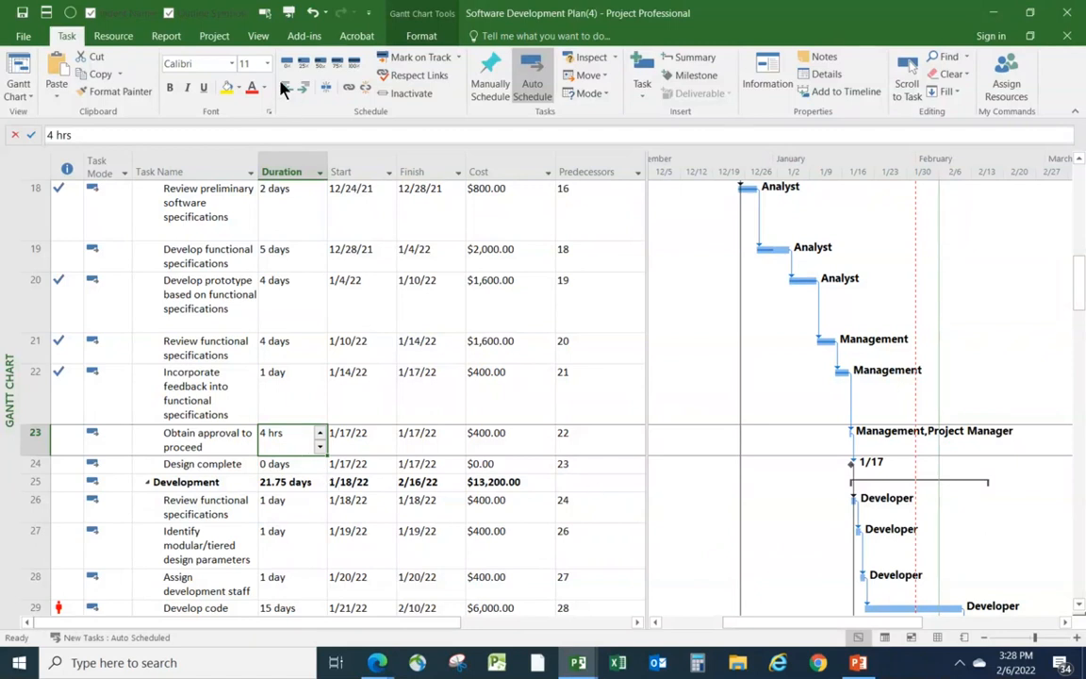
{"action": "left_click", "coordinate": [264, 35]}
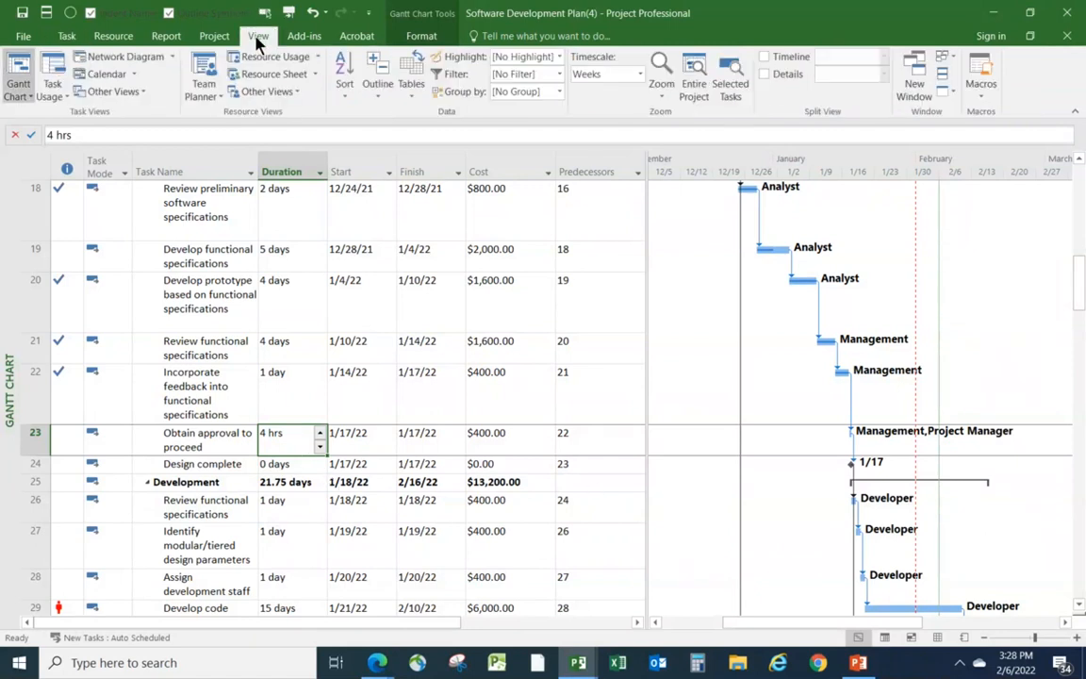
{"action": "left_click", "coordinate": [765, 75]}
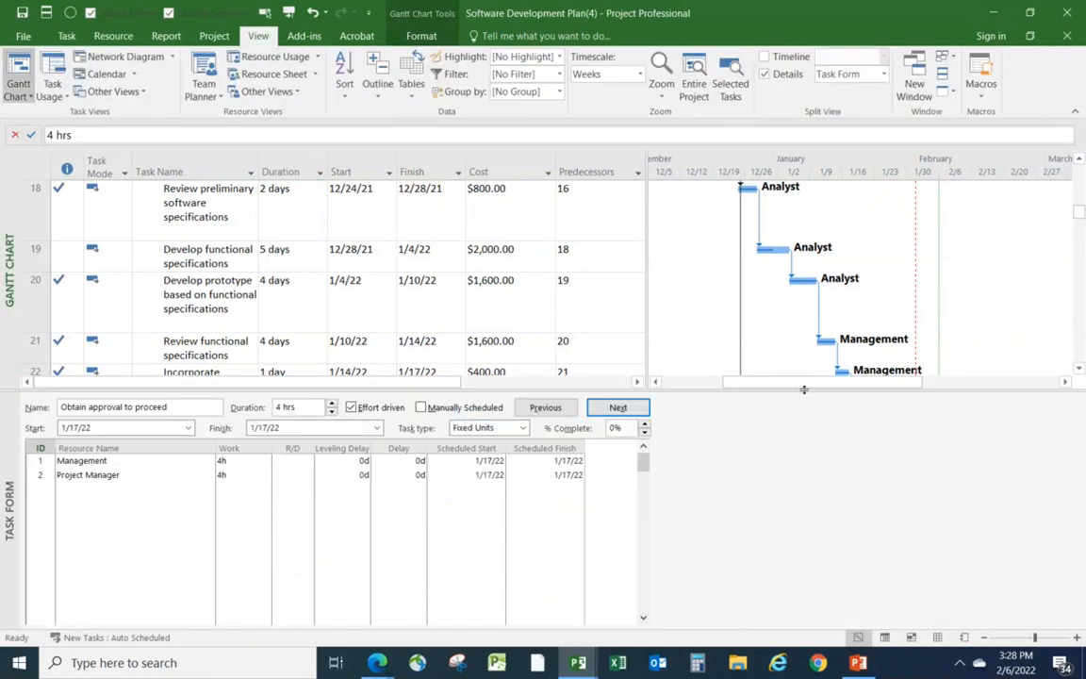
{"action": "left_click", "coordinate": [599, 310]}
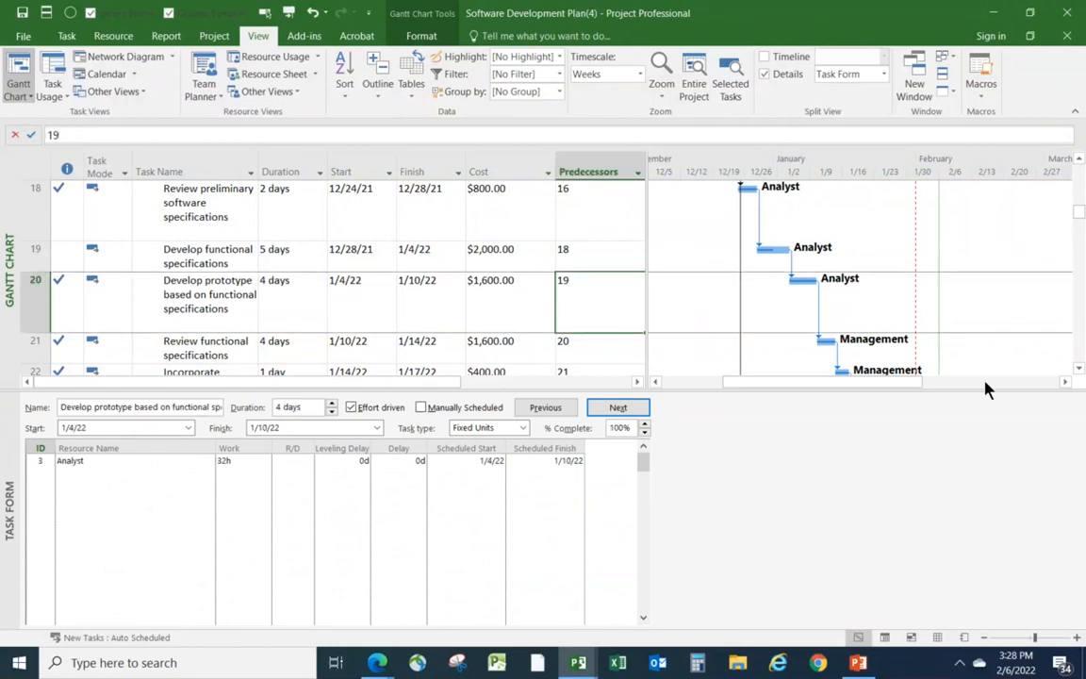
{"action": "left_click", "coordinate": [1080, 370]}
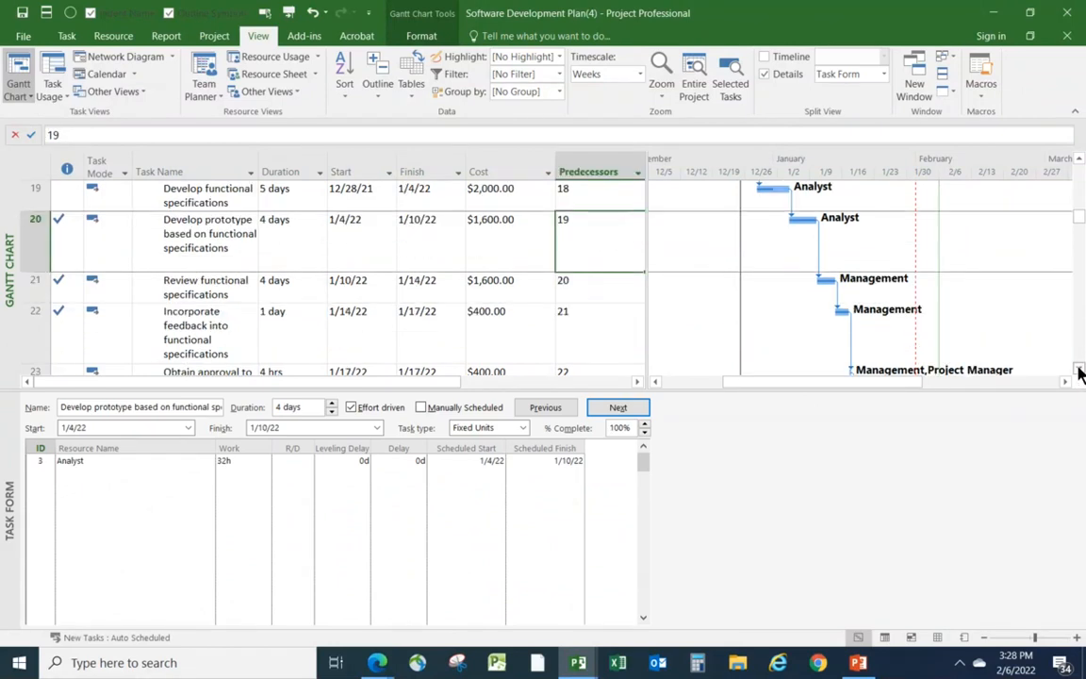
{"action": "left_click", "coordinate": [1080, 369]}
{"action": "left_click", "coordinate": [1080, 369]}
{"action": "left_click", "coordinate": [1079, 370]}
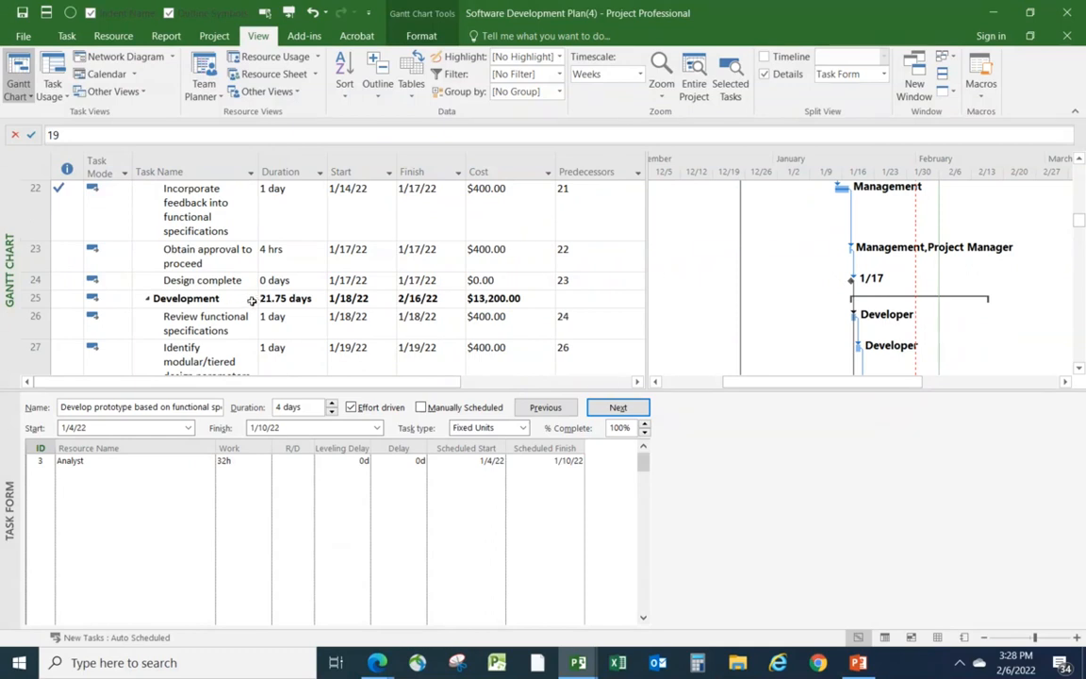
{"action": "left_click", "coordinate": [279, 256]}
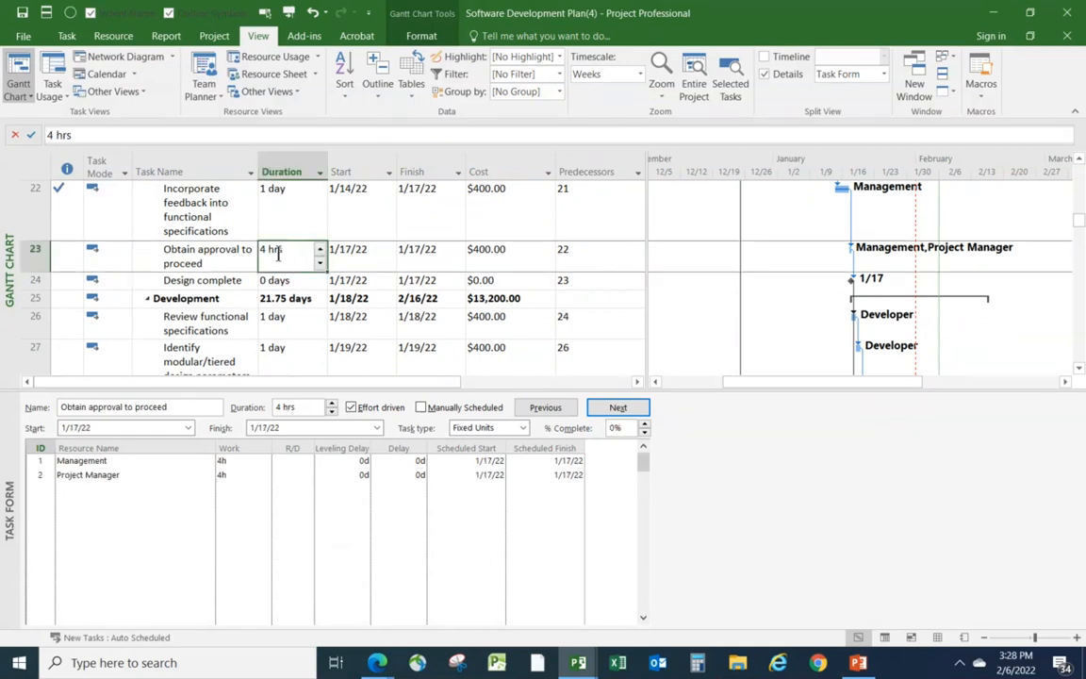
{"action": "right_click", "coordinate": [799, 504]}
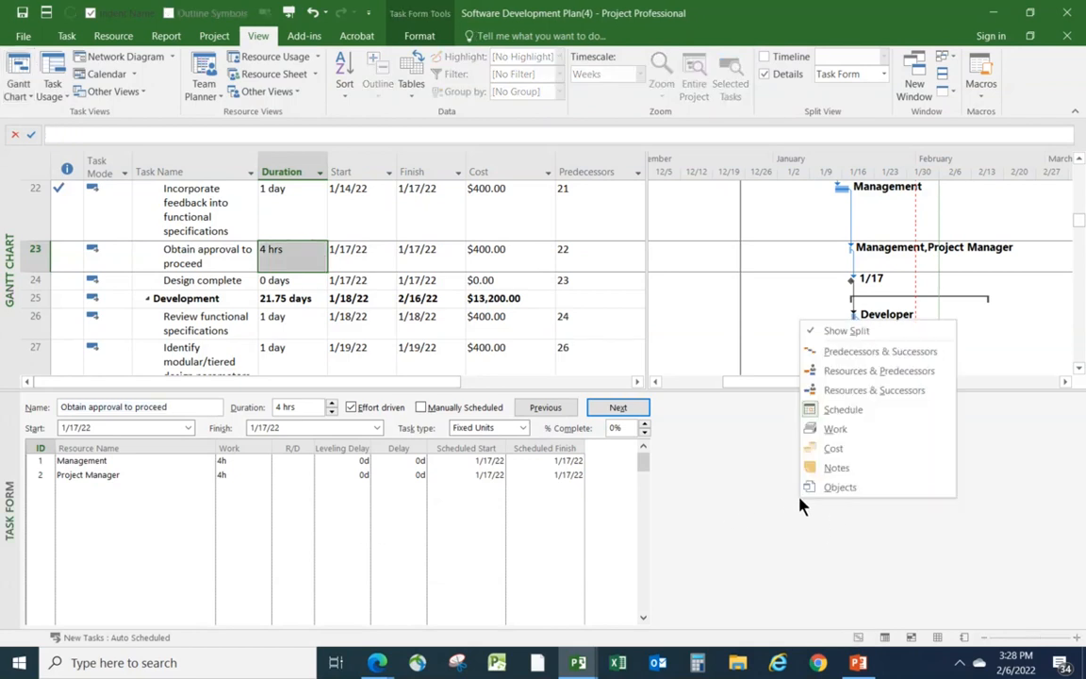
{"action": "left_click", "coordinate": [847, 434]}
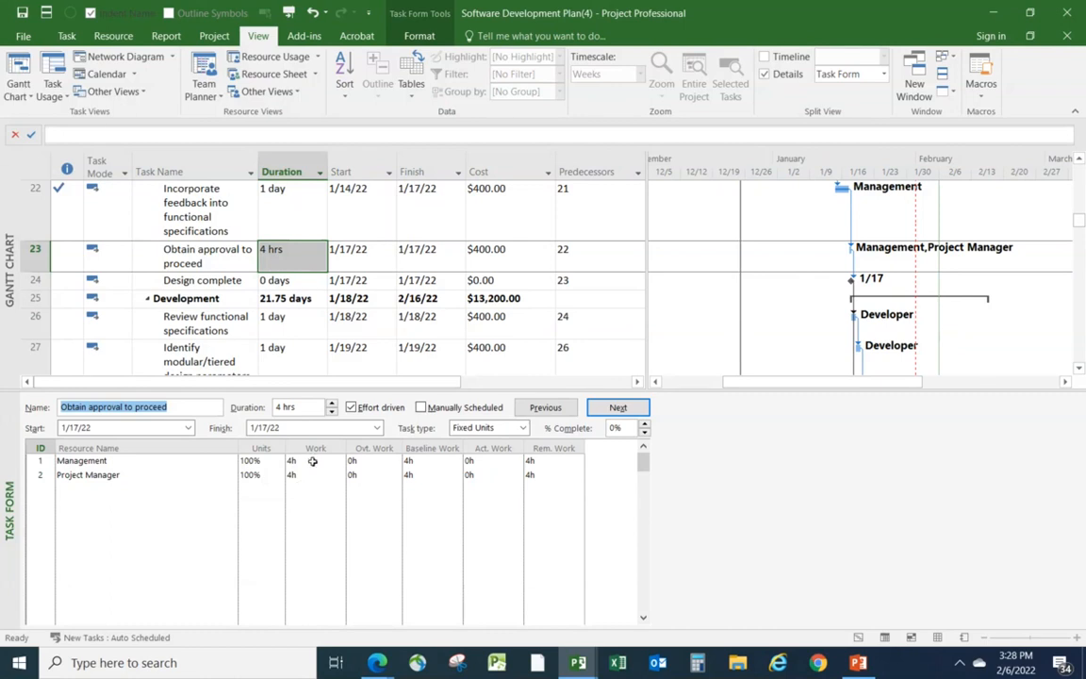
Record 6 hours of actual work and 0 remaining work for the Management resource on "Obtain approval to proceed".
{"action": "left_click", "coordinate": [313, 461]}
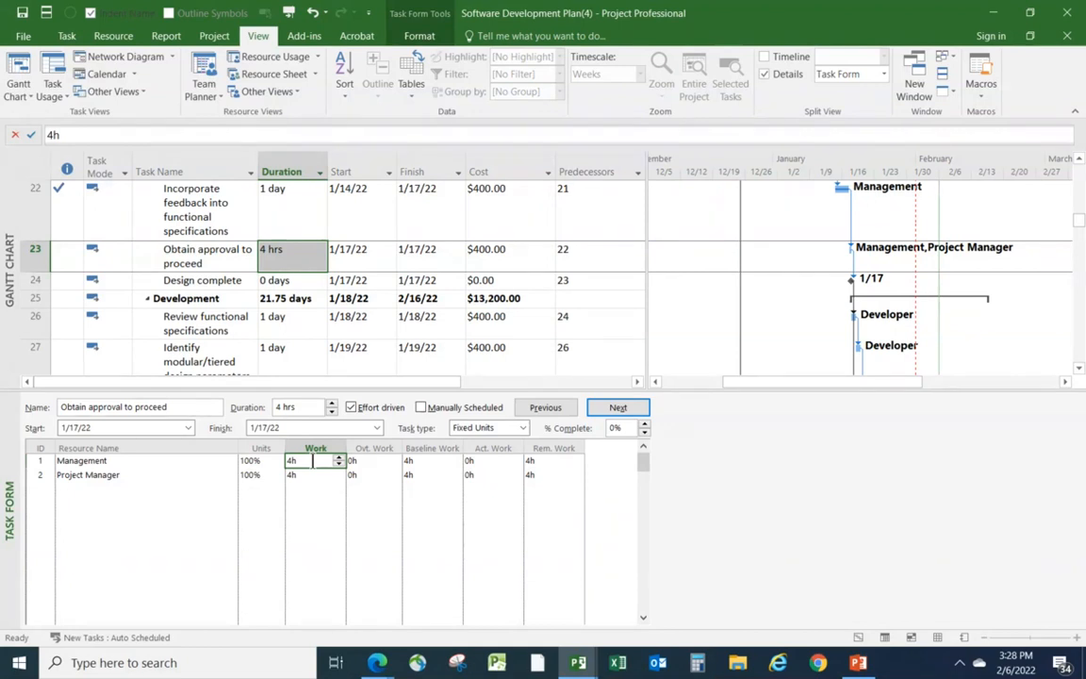
{"action": "left_click", "coordinate": [488, 460]}
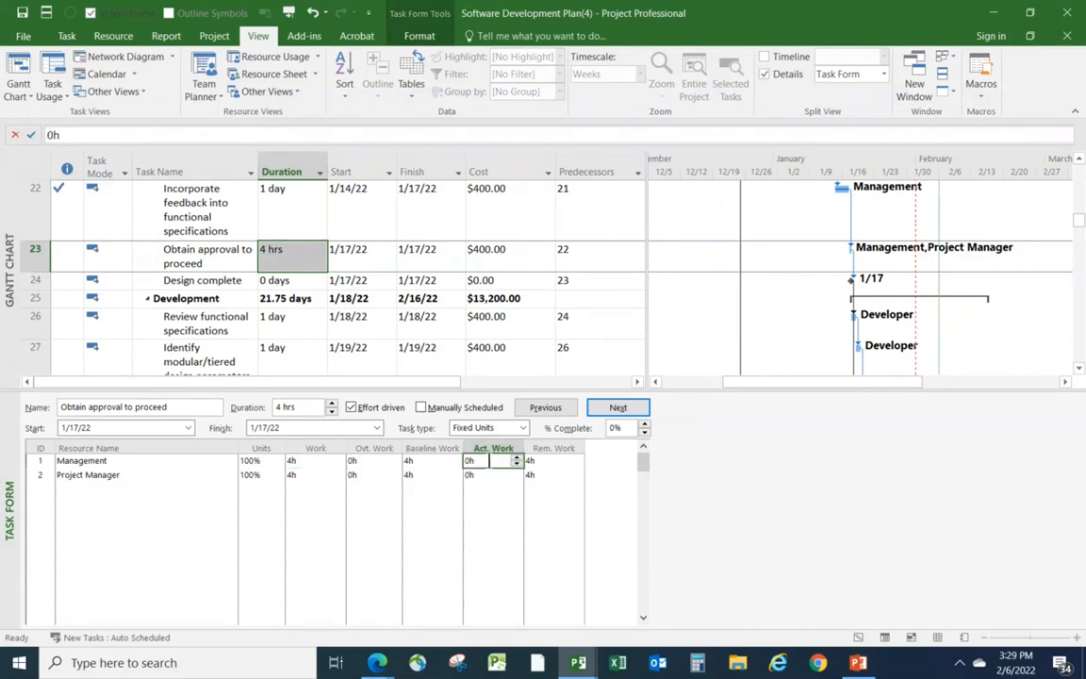
{"action": "type", "text": "6"}
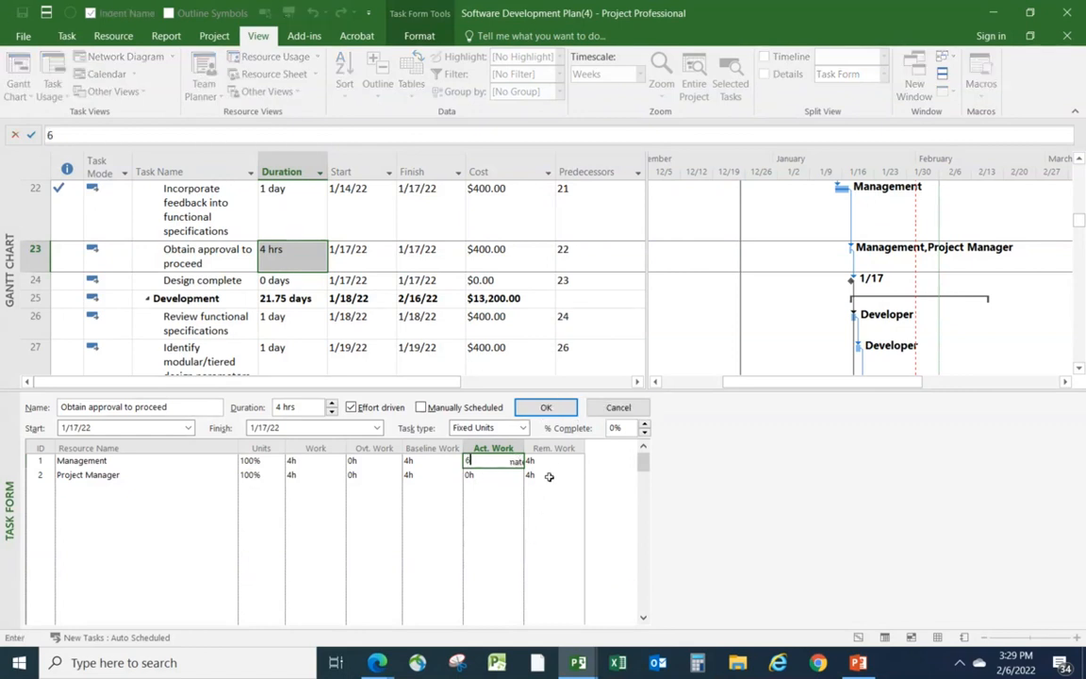
{"action": "left_click", "coordinate": [549, 462]}
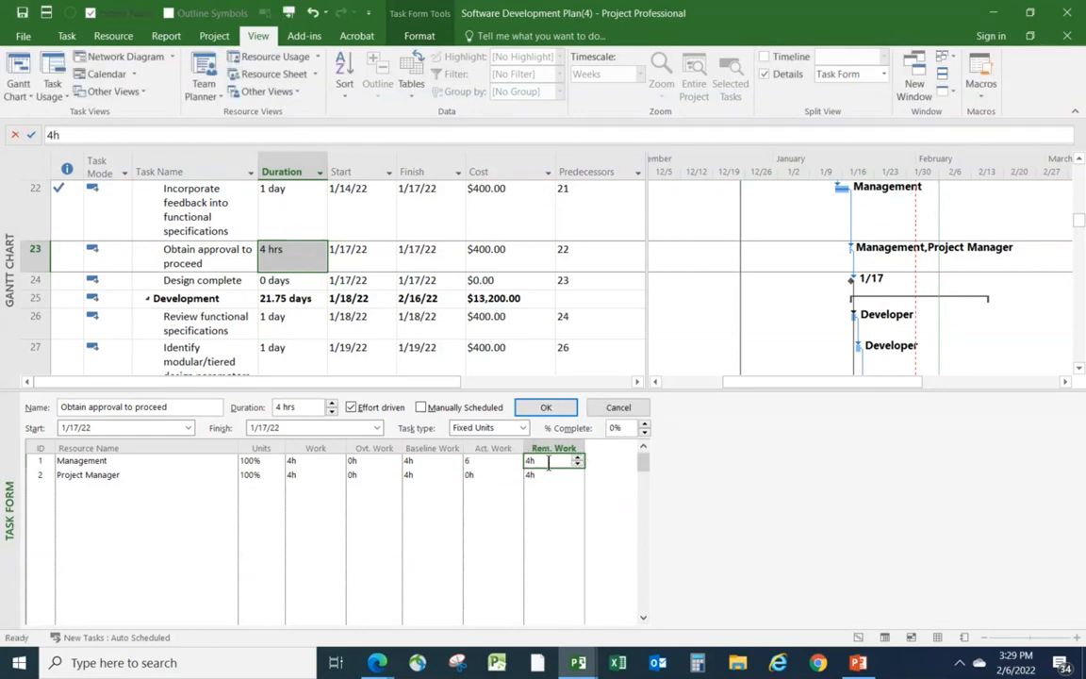
{"action": "type", "text": "0"}
{"action": "left_click", "coordinate": [492, 530]}
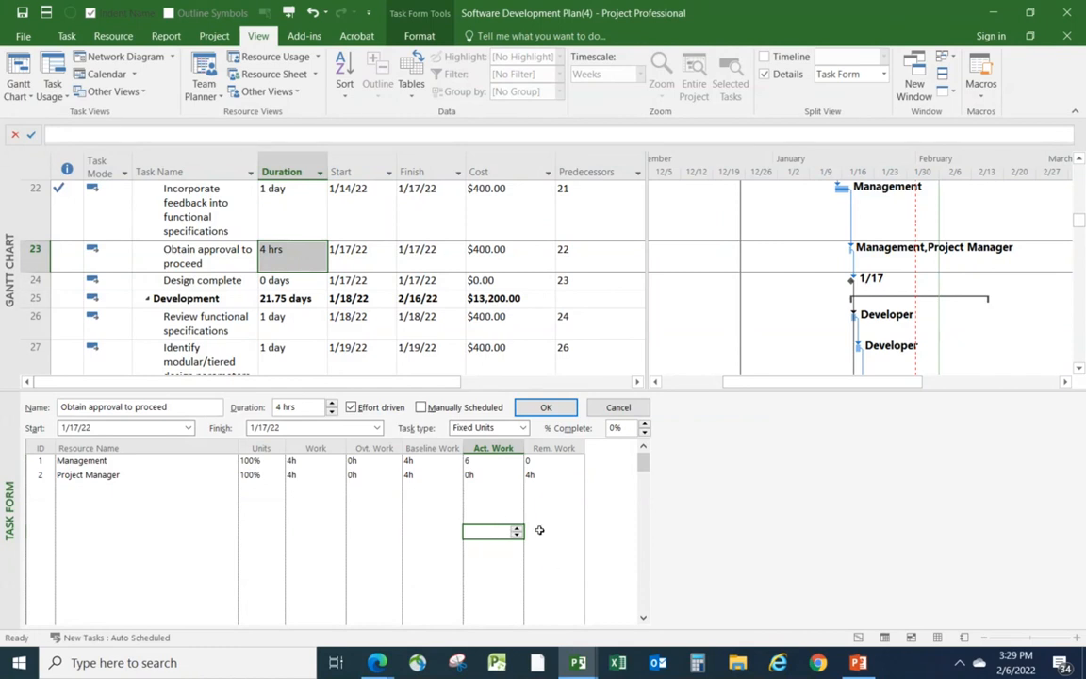
{"action": "left_click", "coordinate": [544, 409]}
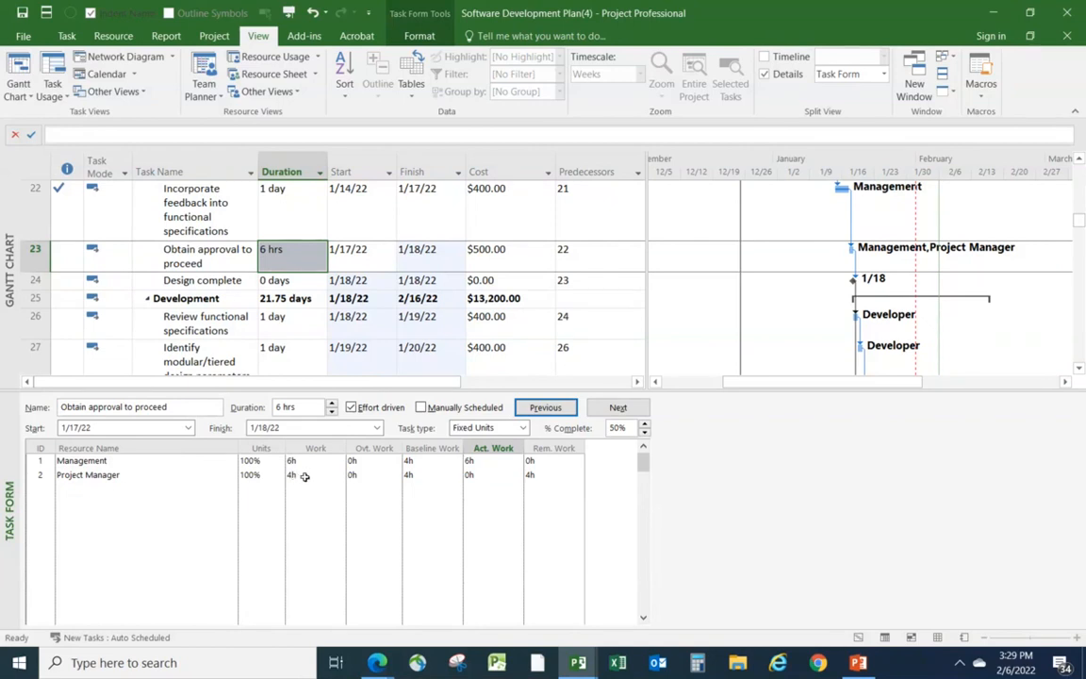
Record 4 hours of actual work and 0 remaining work for the Project Manager resource on "Obtain approval to proceed".
{"action": "left_click", "coordinate": [304, 476]}
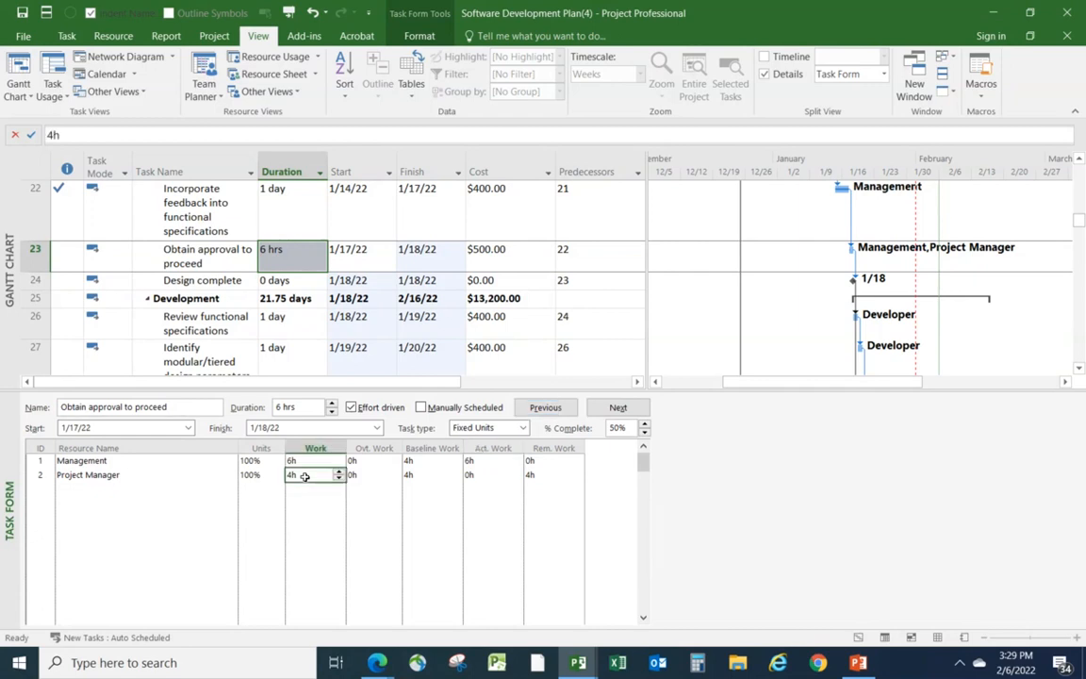
{"action": "left_click", "coordinate": [484, 476]}
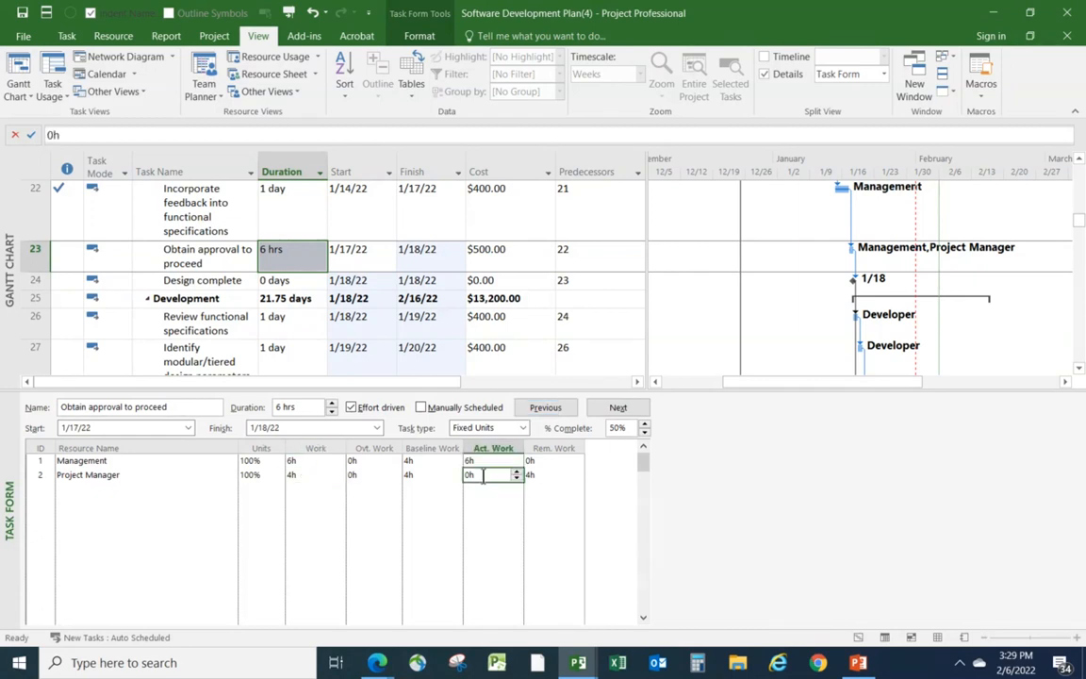
{"action": "type", "text": "4h"}
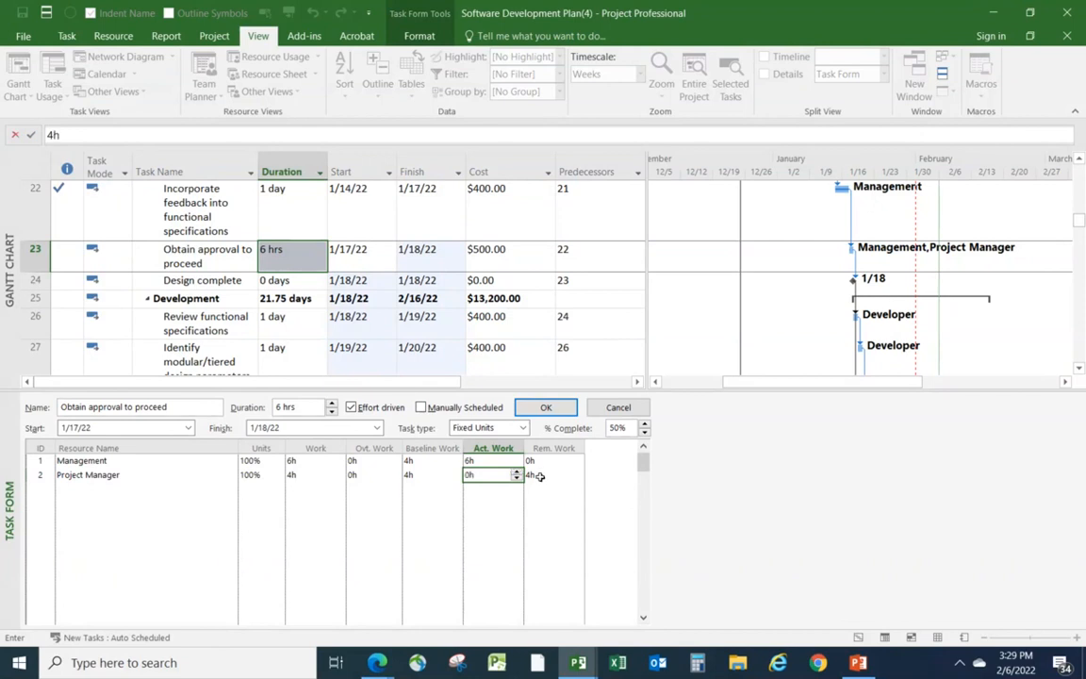
{"action": "left_click", "coordinate": [540, 476]}
{"action": "type", "text": "0"}
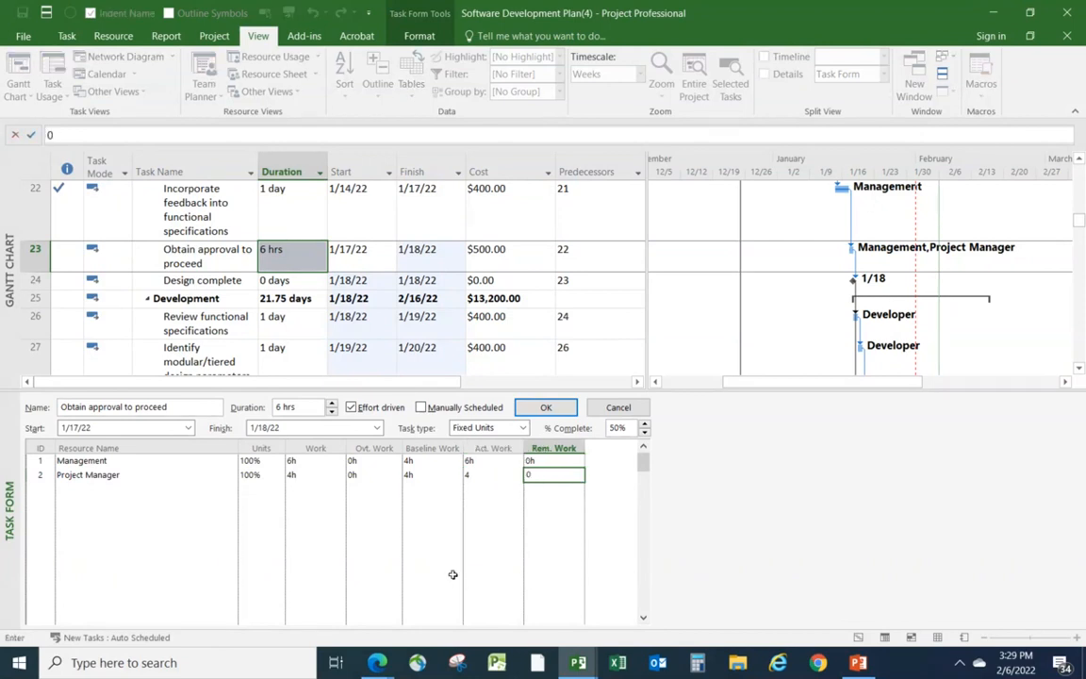
{"action": "left_click", "coordinate": [552, 409]}
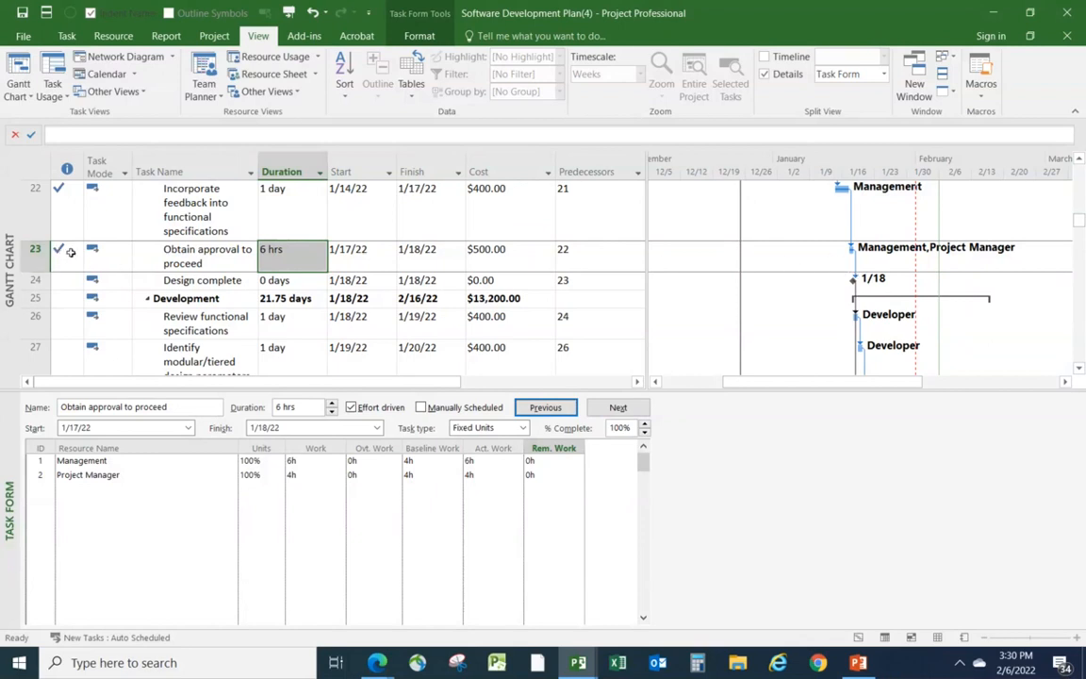
{"action": "mouse_move", "coordinate": [58, 250]}
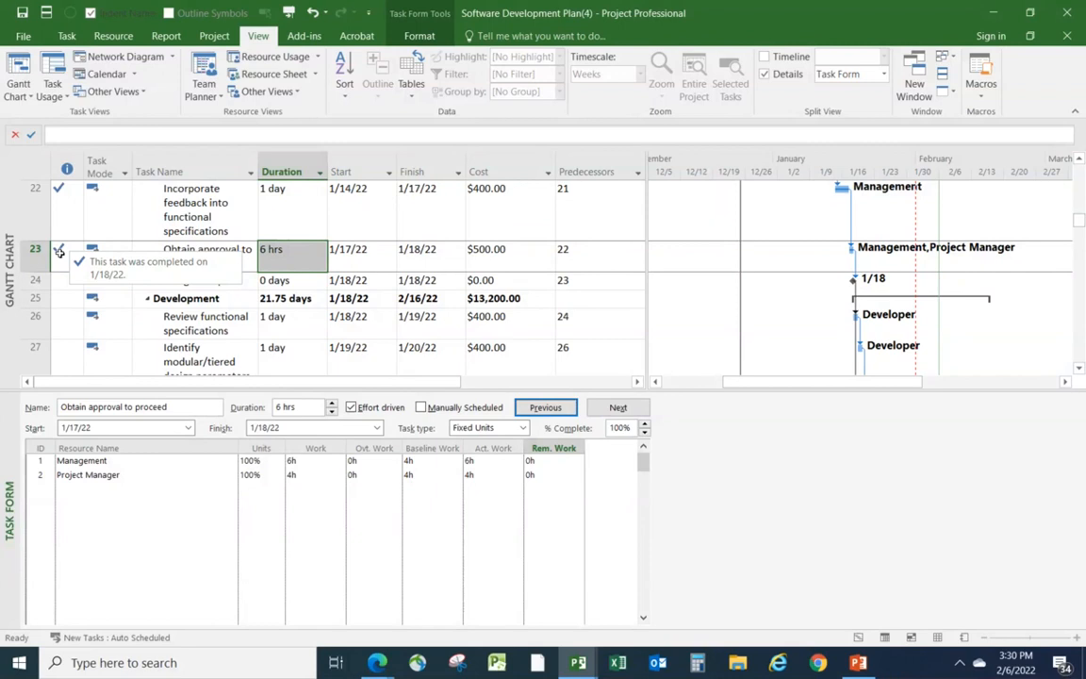
Insert a % Complete column before the Task Mode column in the task table.
{"action": "right_click", "coordinate": [97, 167]}
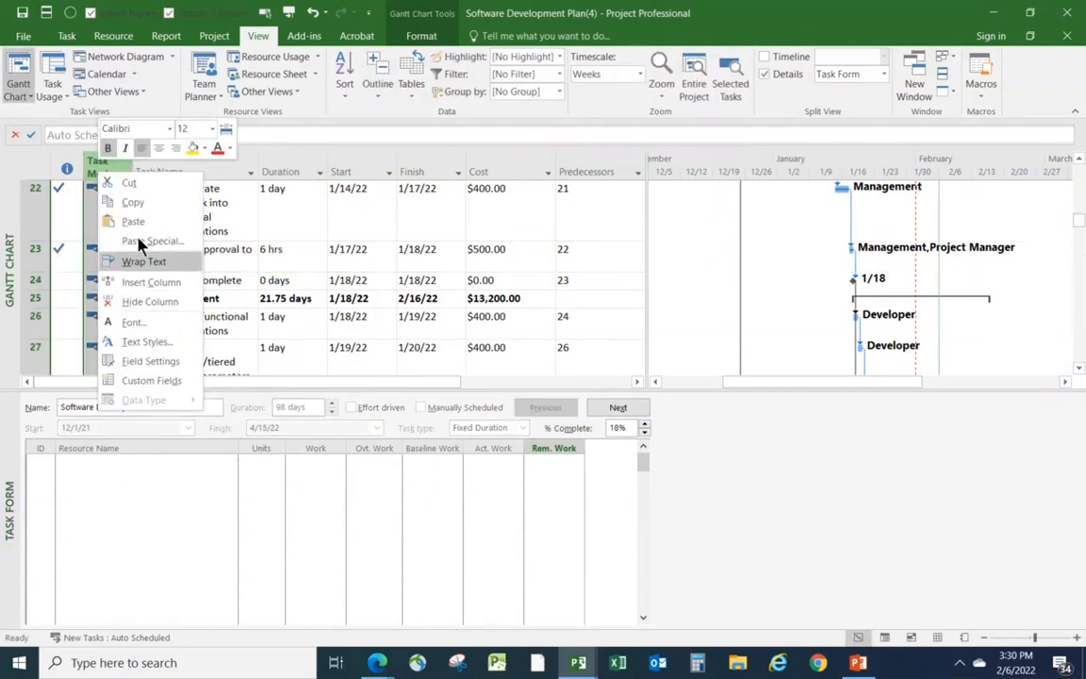
{"action": "left_click", "coordinate": [137, 282]}
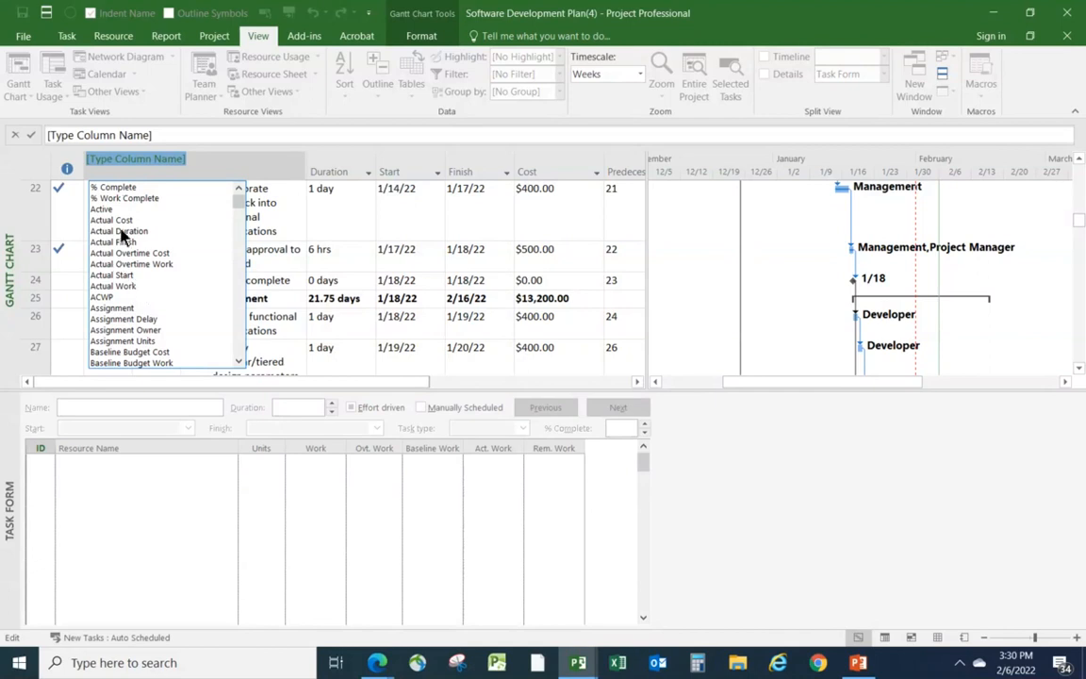
{"action": "left_click", "coordinate": [113, 188]}
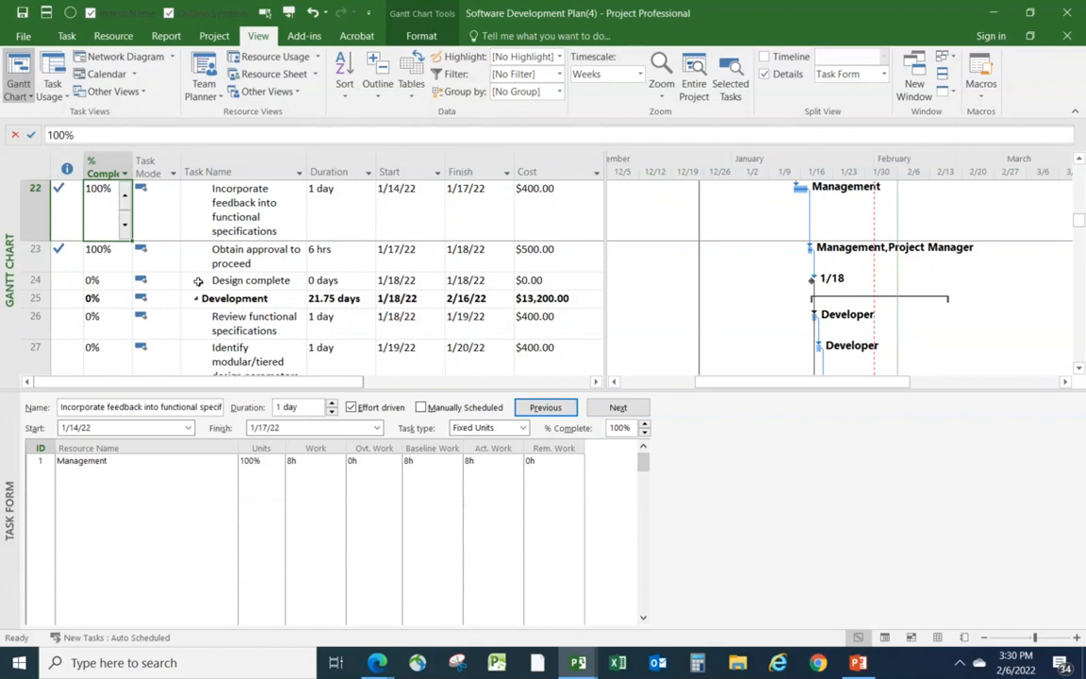
Mark the "Design complete" milestone as 100% complete.
{"action": "left_click", "coordinate": [198, 281]}
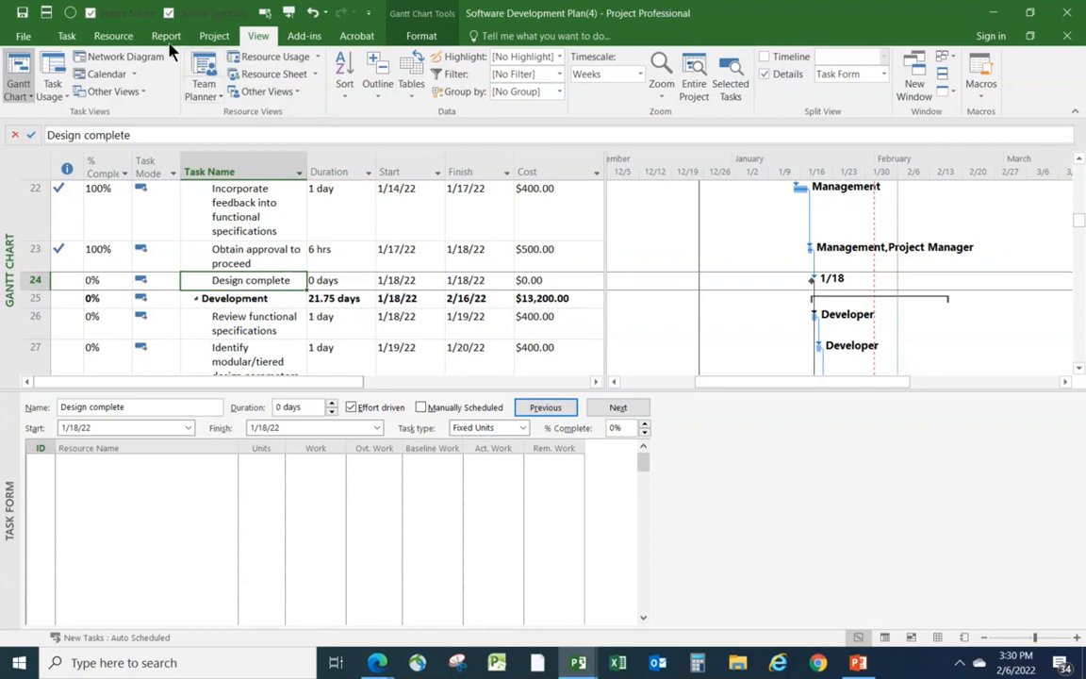
{"action": "left_click", "coordinate": [68, 38]}
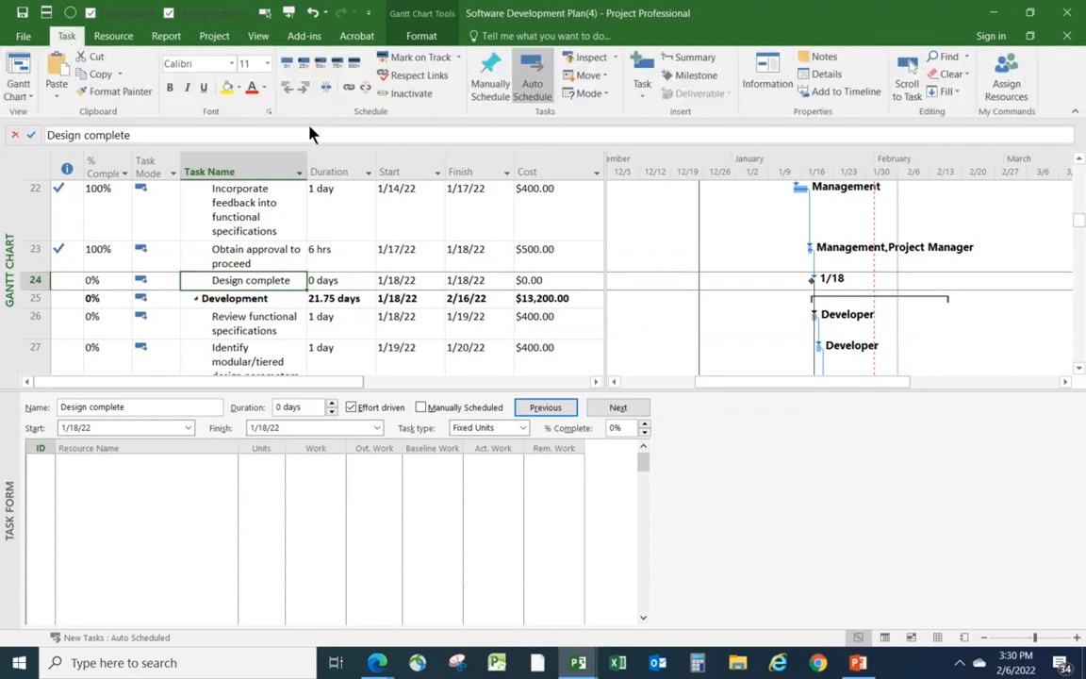
{"action": "left_click", "coordinate": [356, 62]}
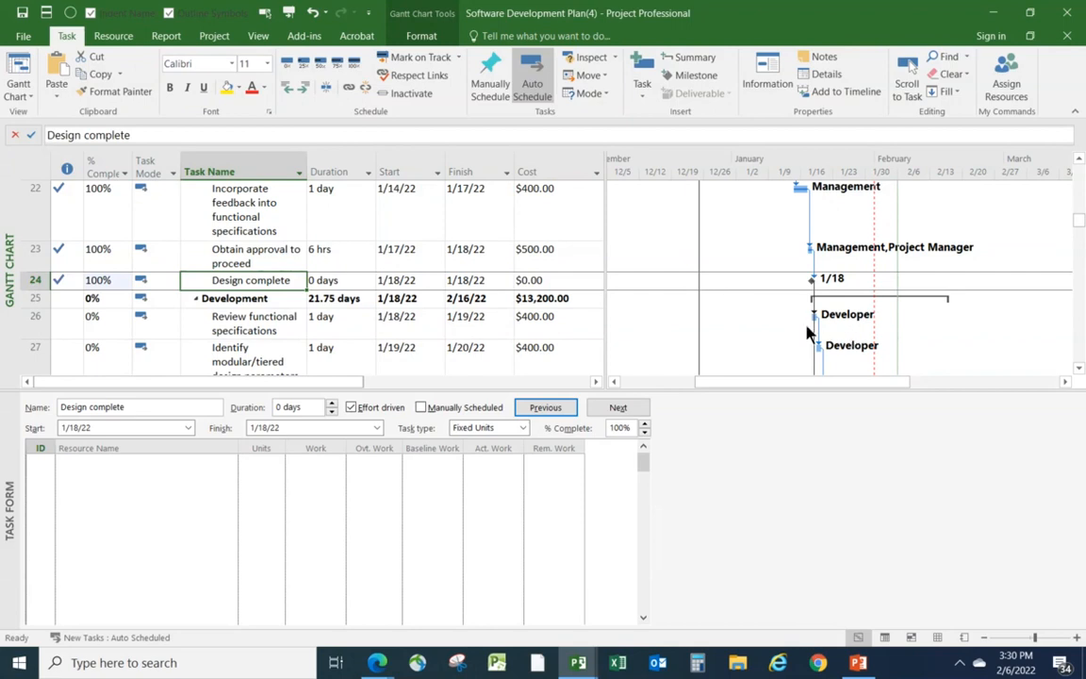
Mark "Review functional specifications", "Identify modular/tiered design parameters", "Assign development staff" and "Develop code" as on track.
{"action": "left_click_drag", "start_coordinate": [797, 389], "coordinate": [794, 458]}
{"action": "scroll", "coordinate": [683, 331], "scroll_direction": "down", "scroll_amount": 1}
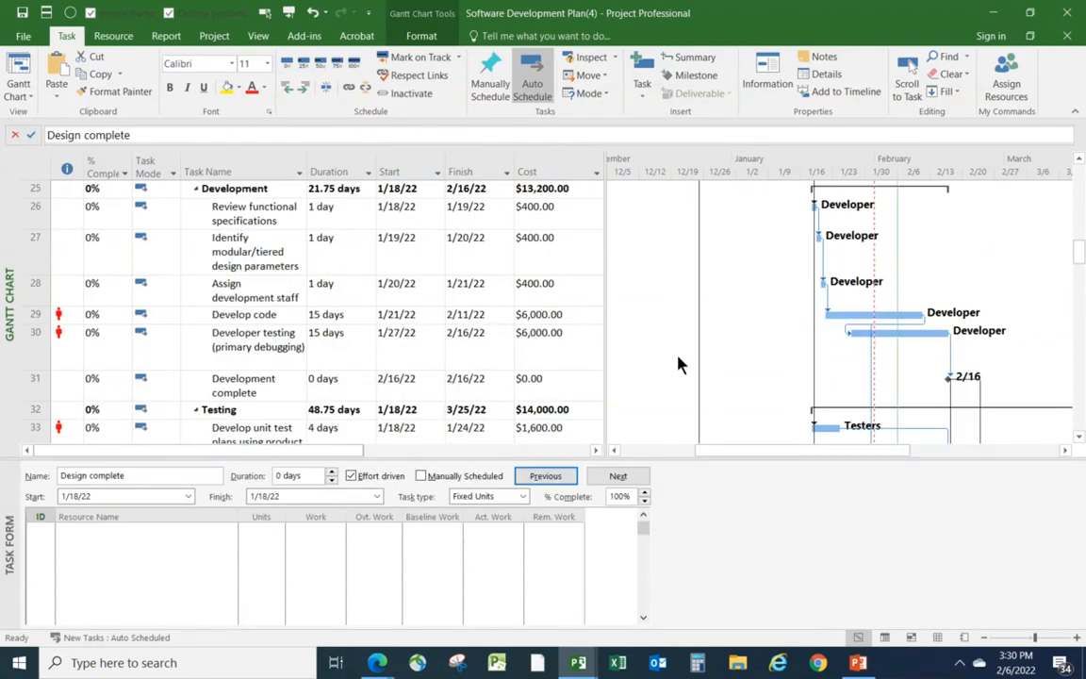
{"action": "scroll", "coordinate": [687, 369], "scroll_direction": "up", "scroll_amount": 1}
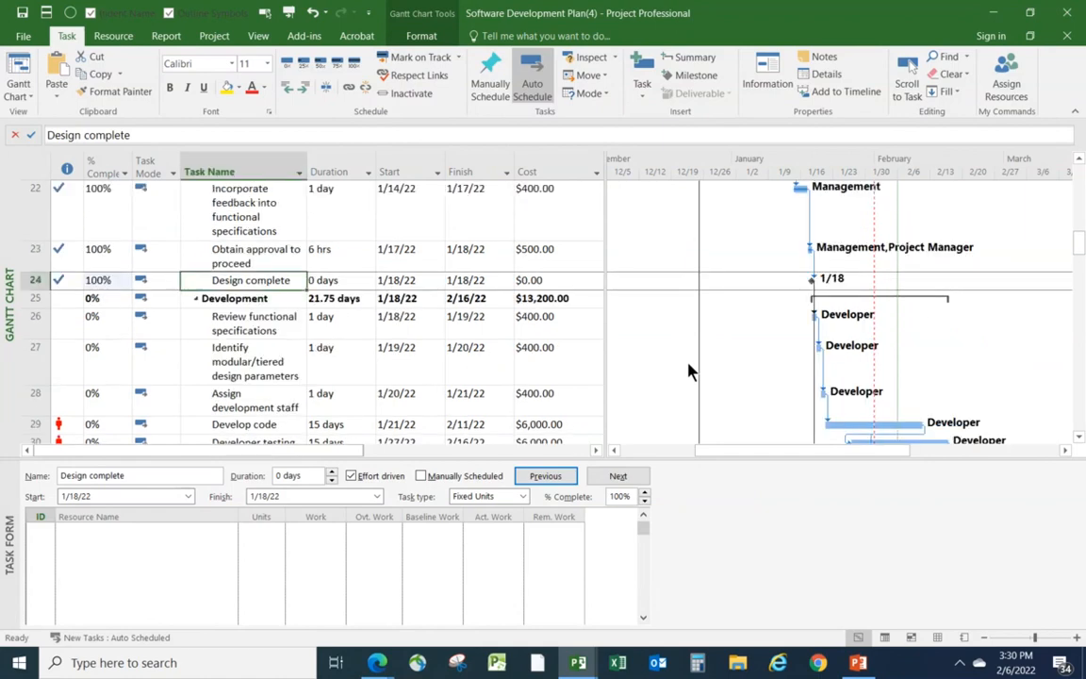
{"action": "scroll", "coordinate": [688, 371], "scroll_direction": "down", "scroll_amount": 1}
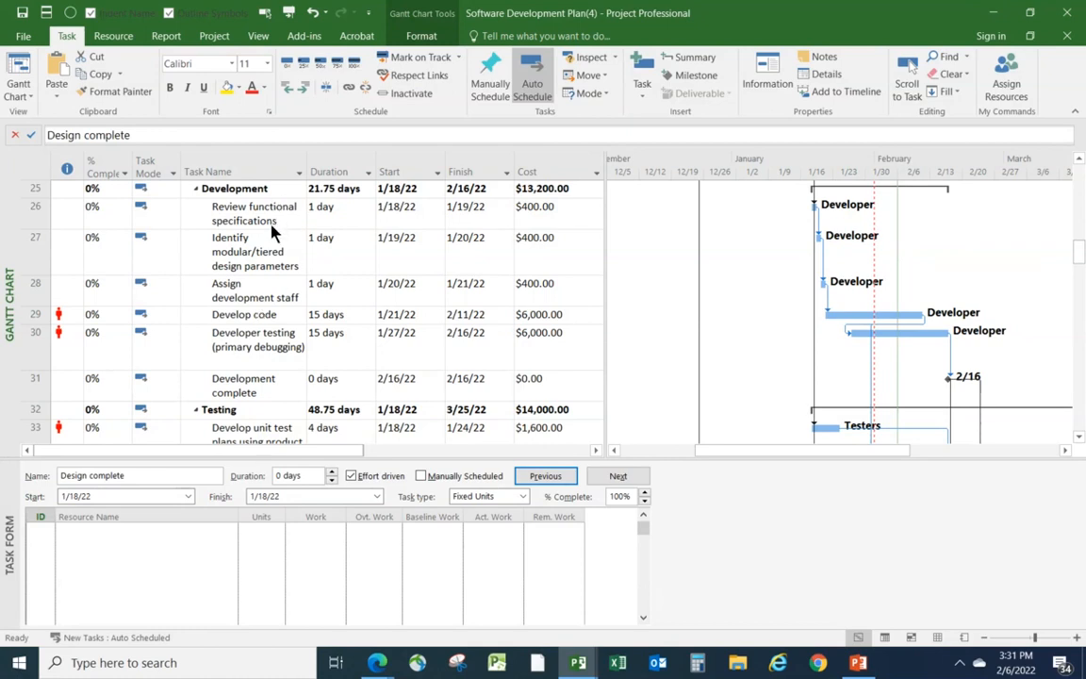
{"action": "left_click_drag", "start_coordinate": [267, 207], "coordinate": [264, 292]}
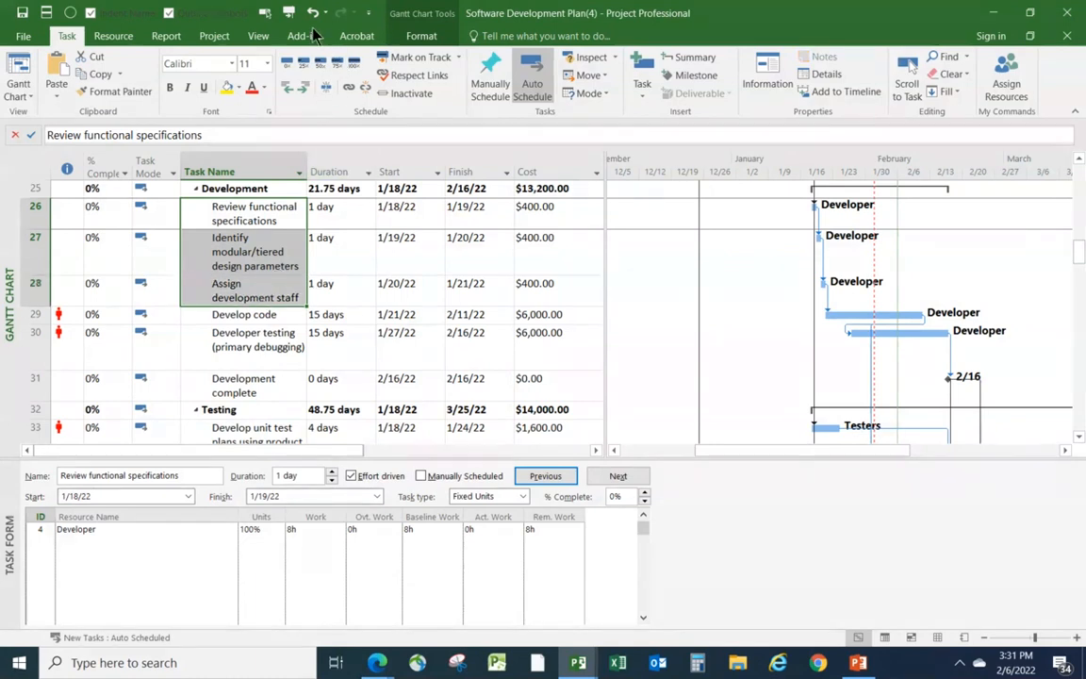
{"action": "left_click", "coordinate": [399, 60]}
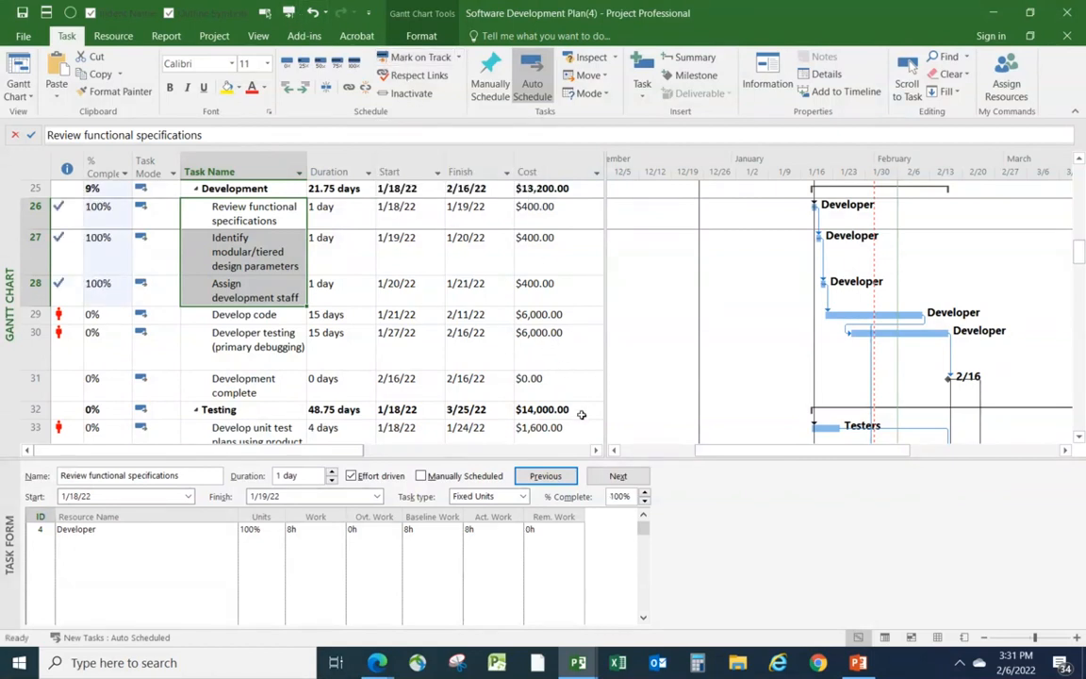
{"action": "left_click", "coordinate": [542, 410]}
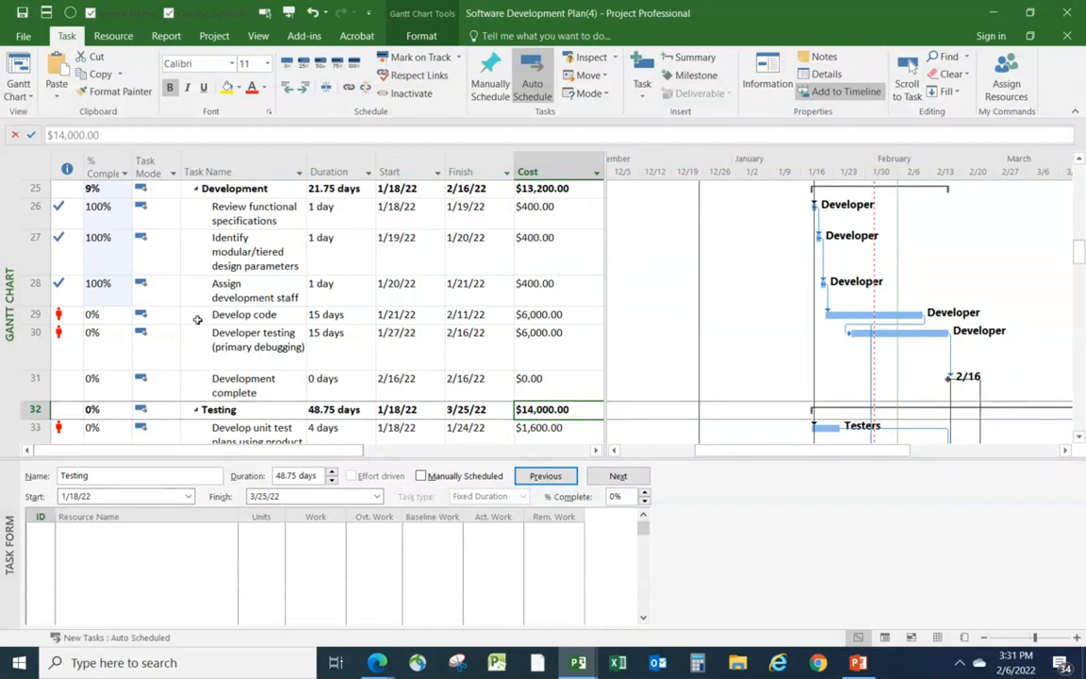
{"action": "left_click", "coordinate": [197, 316]}
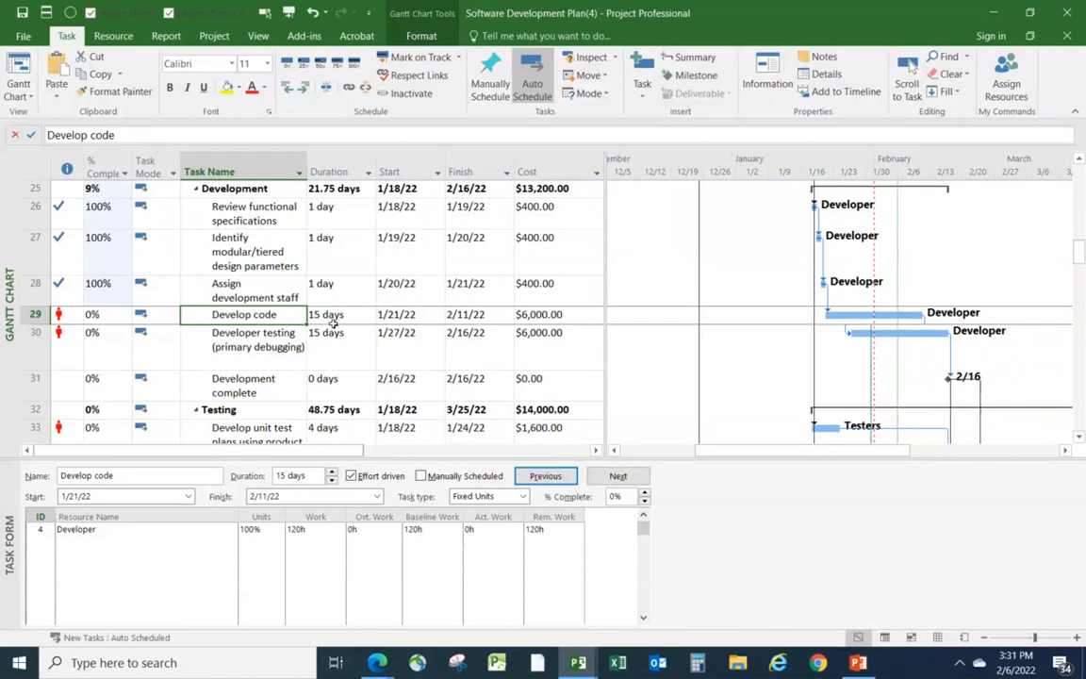
{"action": "left_click", "coordinate": [396, 61]}
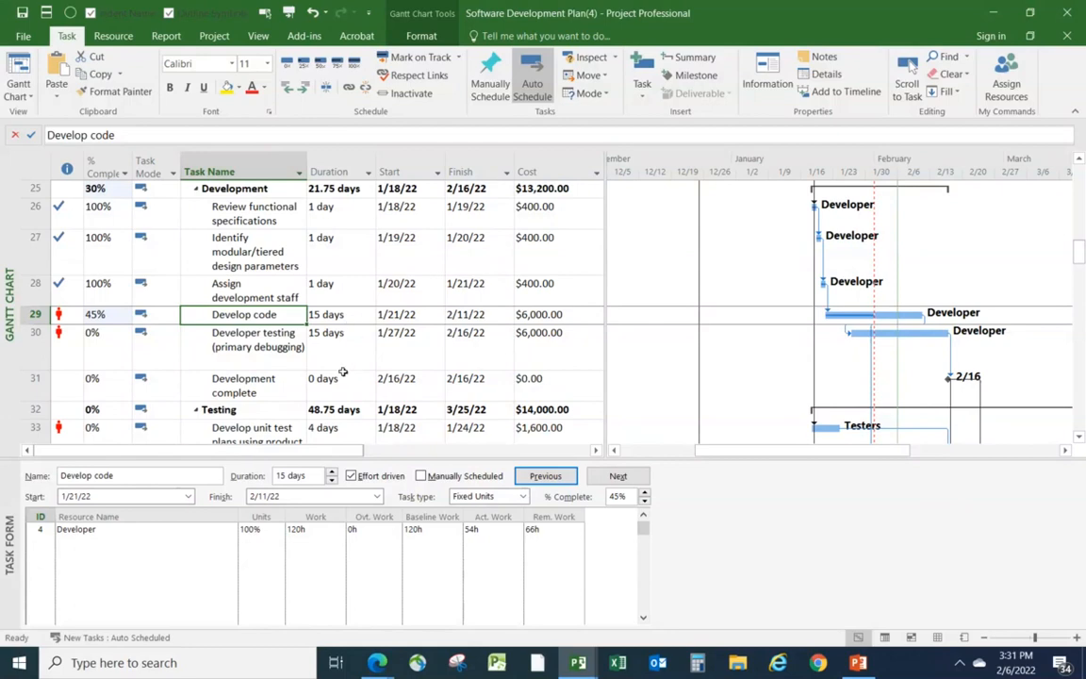
Try durations of 20 days and 25 days for the "Develop code" task, undoing the 20-day change in between.
{"action": "left_click", "coordinate": [348, 314]}
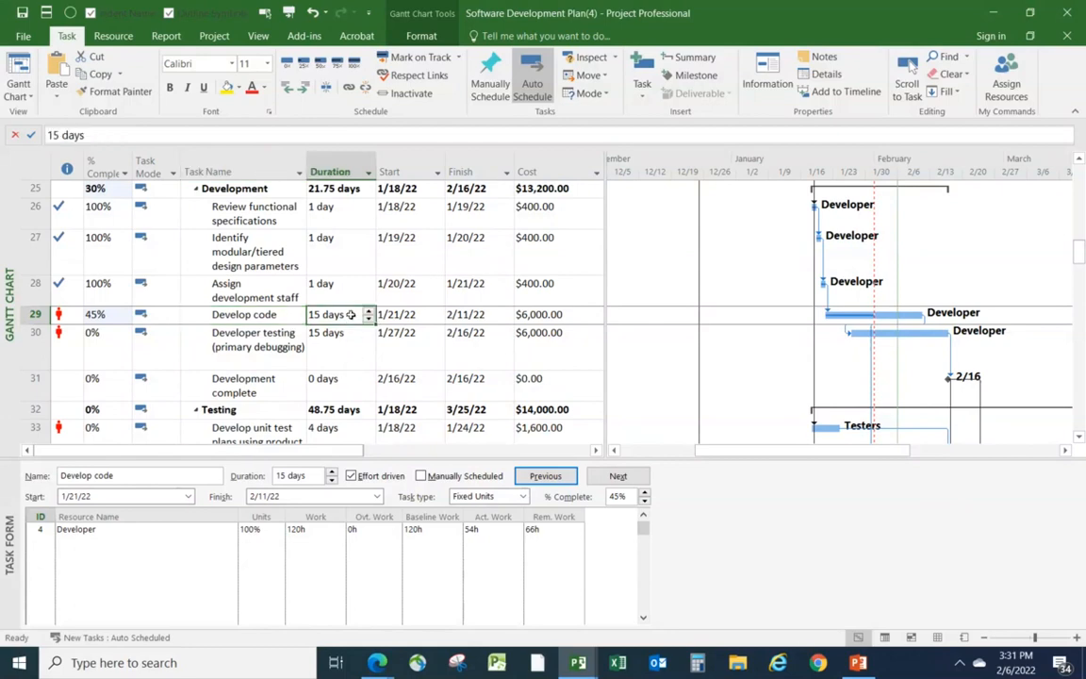
{"action": "type", "text": "20"}
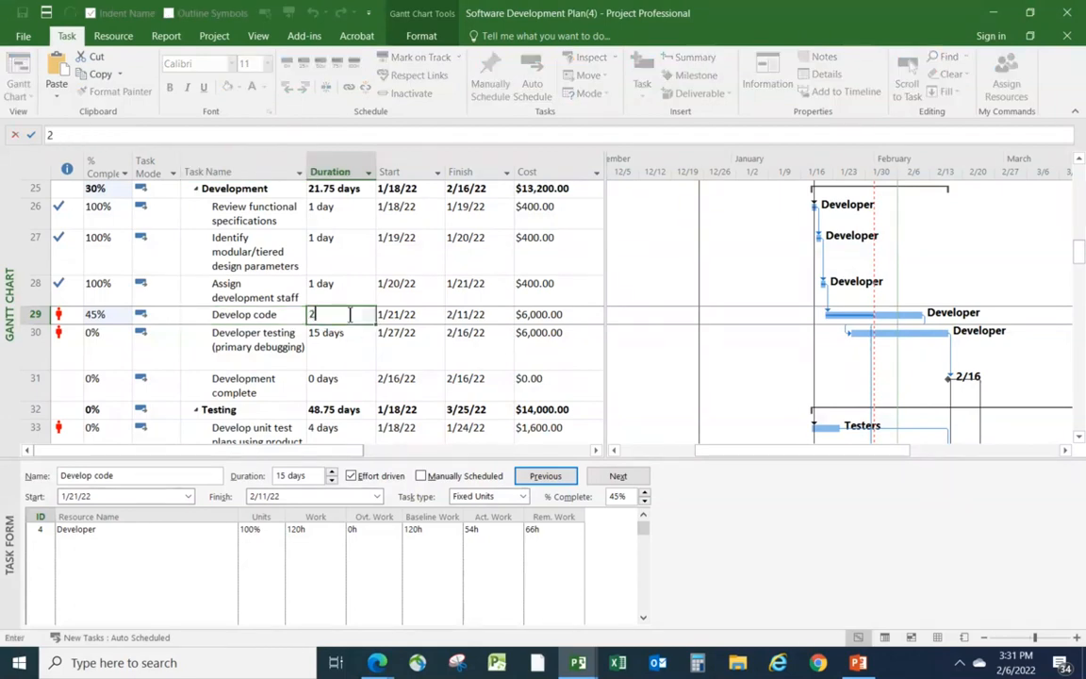
{"action": "left_click", "coordinate": [287, 380]}
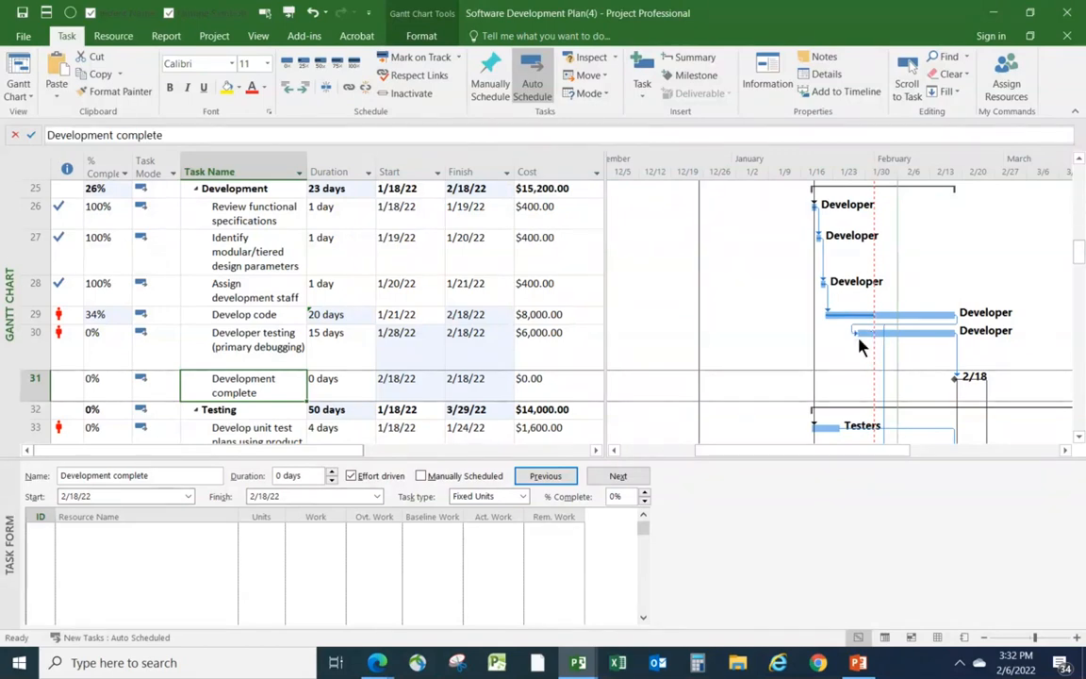
{"action": "left_click", "coordinate": [313, 14]}
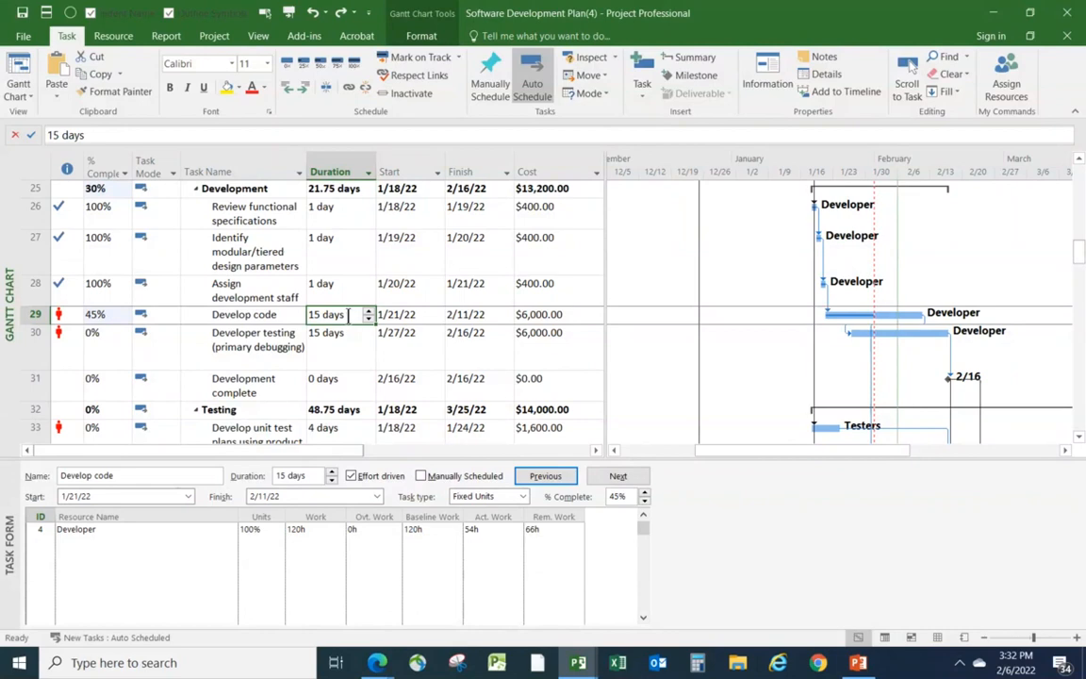
{"action": "type", "text": "25"}
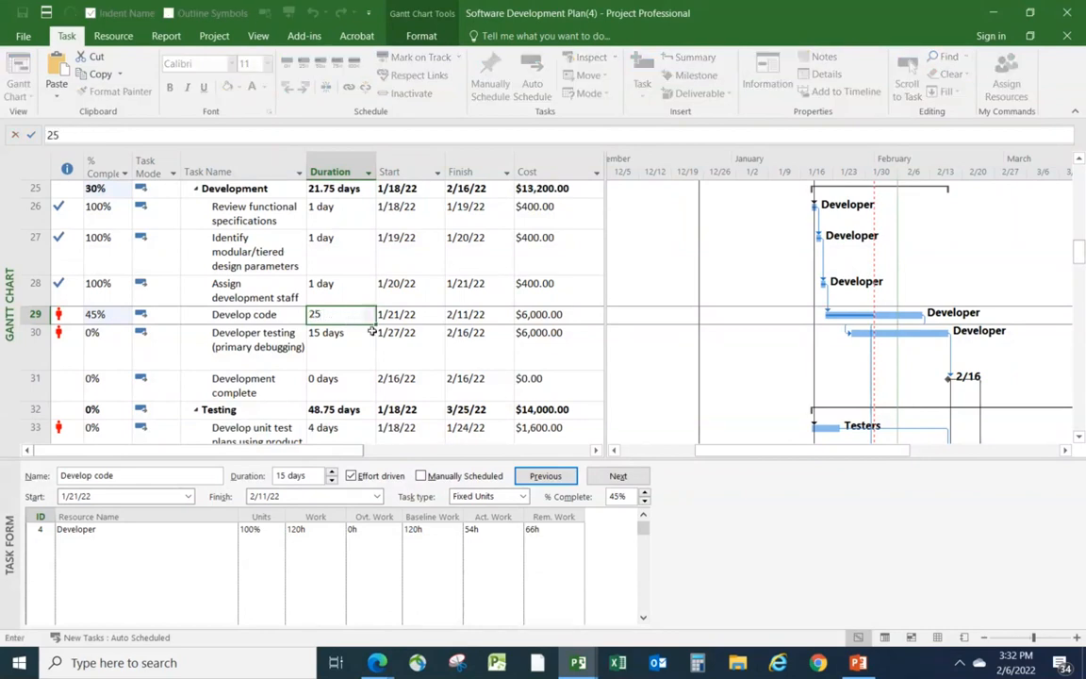
{"action": "key", "text": "Return"}
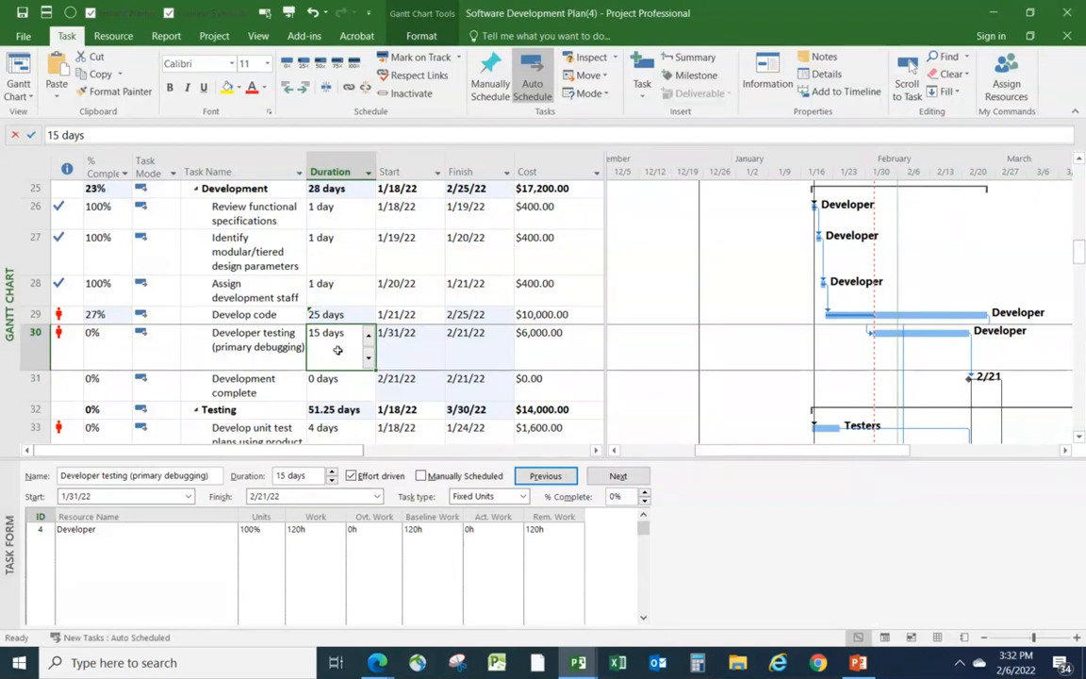
Set the duration of the "Develop code" task to 30 days.
{"action": "left_click", "coordinate": [345, 314]}
{"action": "type", "text": "30"}
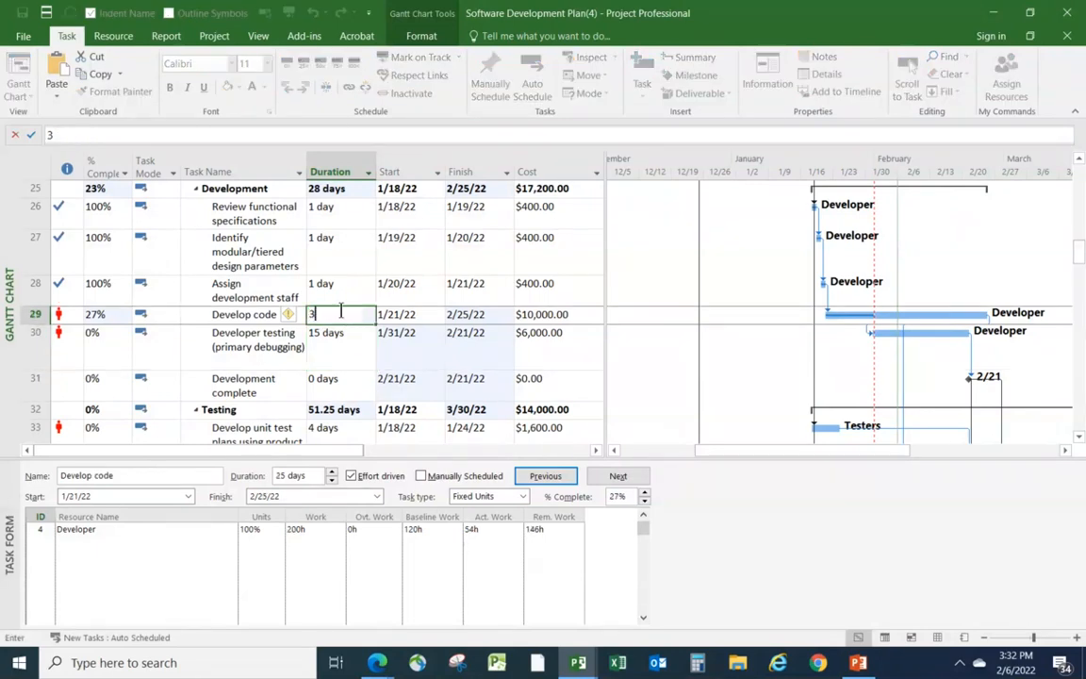
{"action": "left_click", "coordinate": [363, 357]}
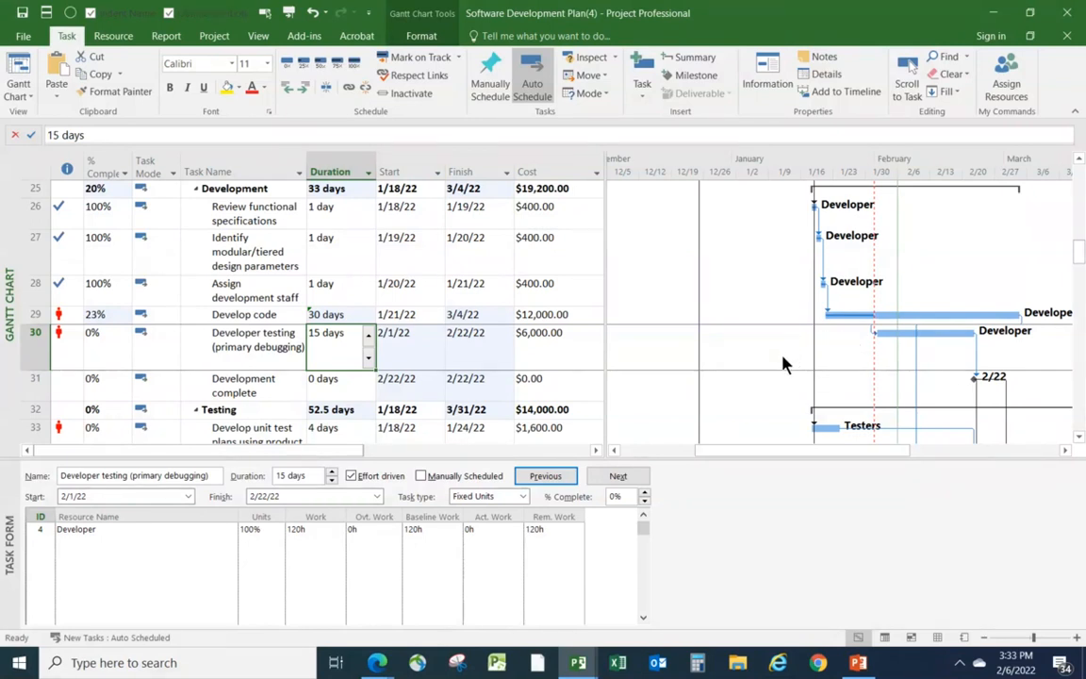
Set the lag on the "Develop code" predecessor of "Developer testing (primary debugging)" to -90%.
{"action": "double_click", "coordinate": [226, 354]}
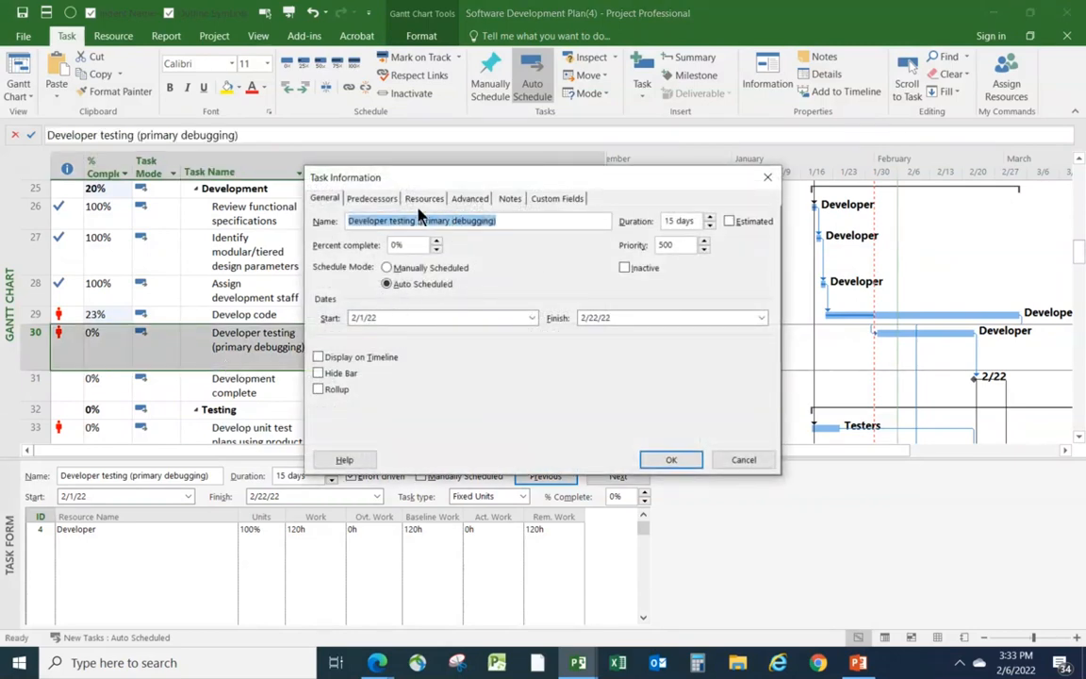
{"action": "left_click", "coordinate": [372, 198]}
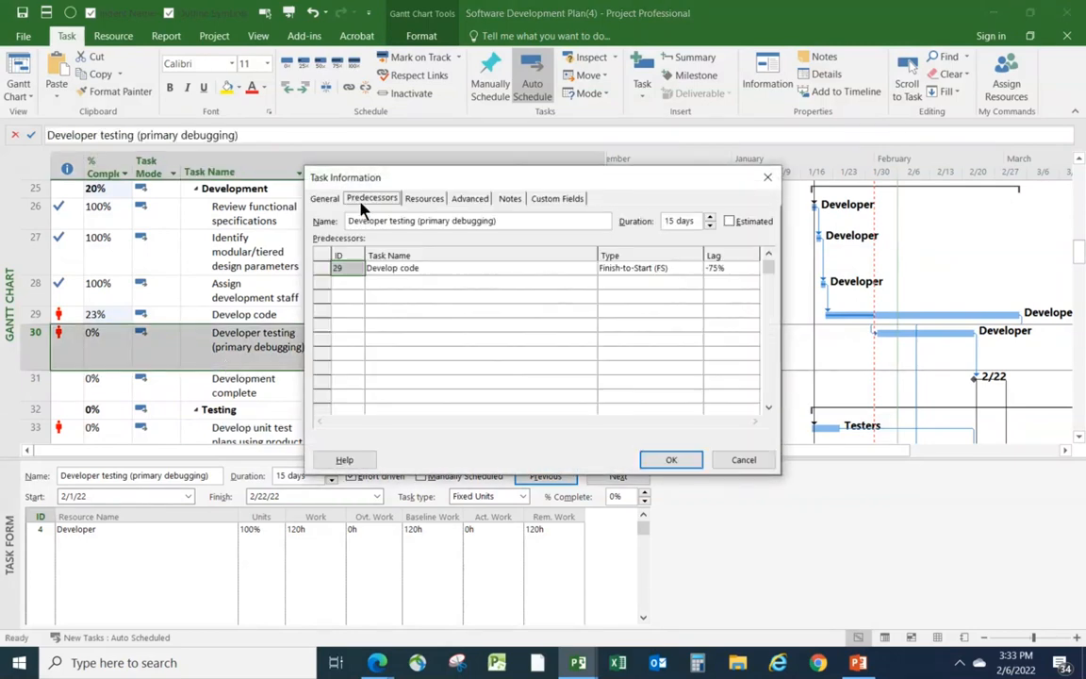
{"action": "left_click", "coordinate": [716, 268]}
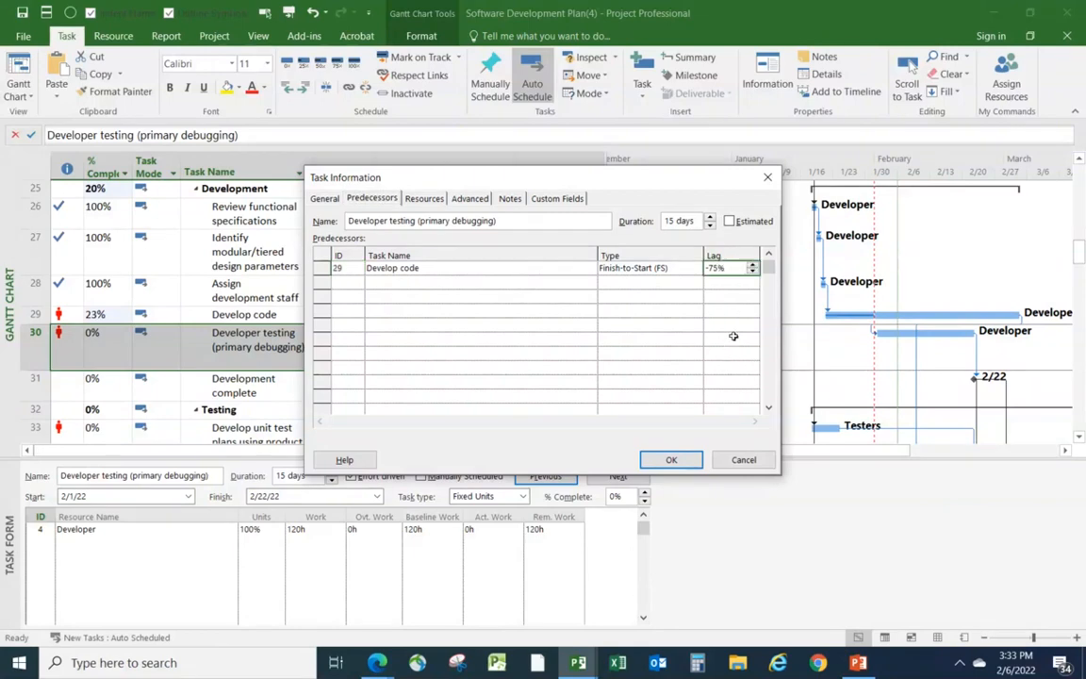
{"action": "key", "text": "BackSpace"}
{"action": "key", "text": "BackSpace"}
{"action": "key", "text": "BackSpace"}
{"action": "key", "text": "BackSpace"}
{"action": "type", "text": "-90%"}
{"action": "left_click", "coordinate": [672, 459]}
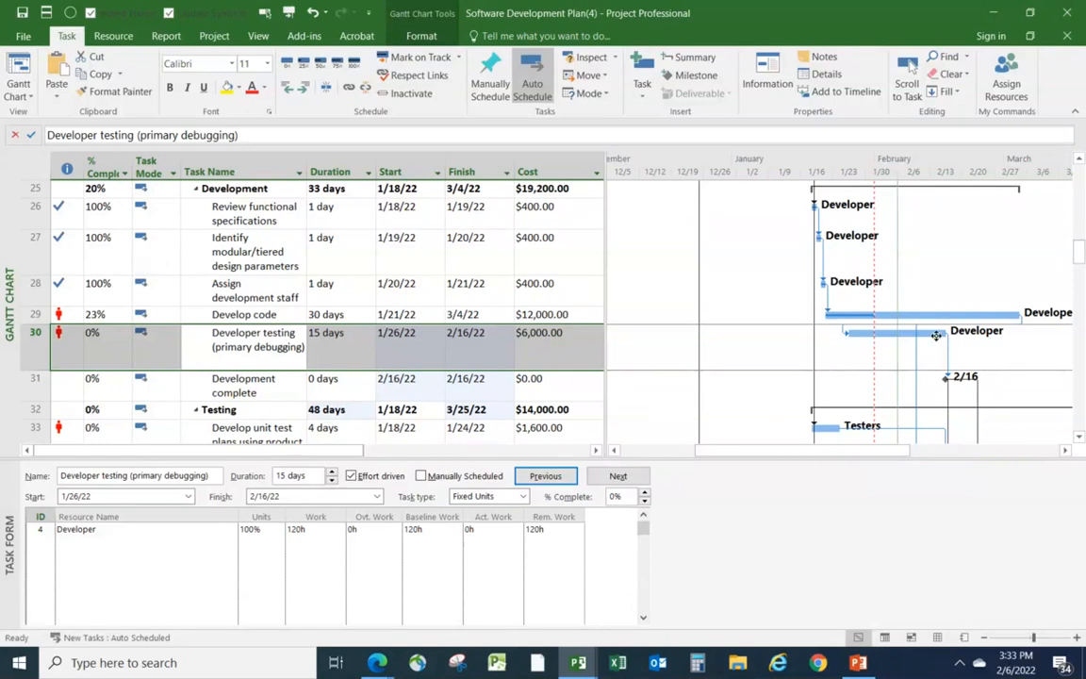
Set the duration of "Developer testing (primary debugging)" to 30 days and mark the task as on track.
{"action": "left_click", "coordinate": [337, 352]}
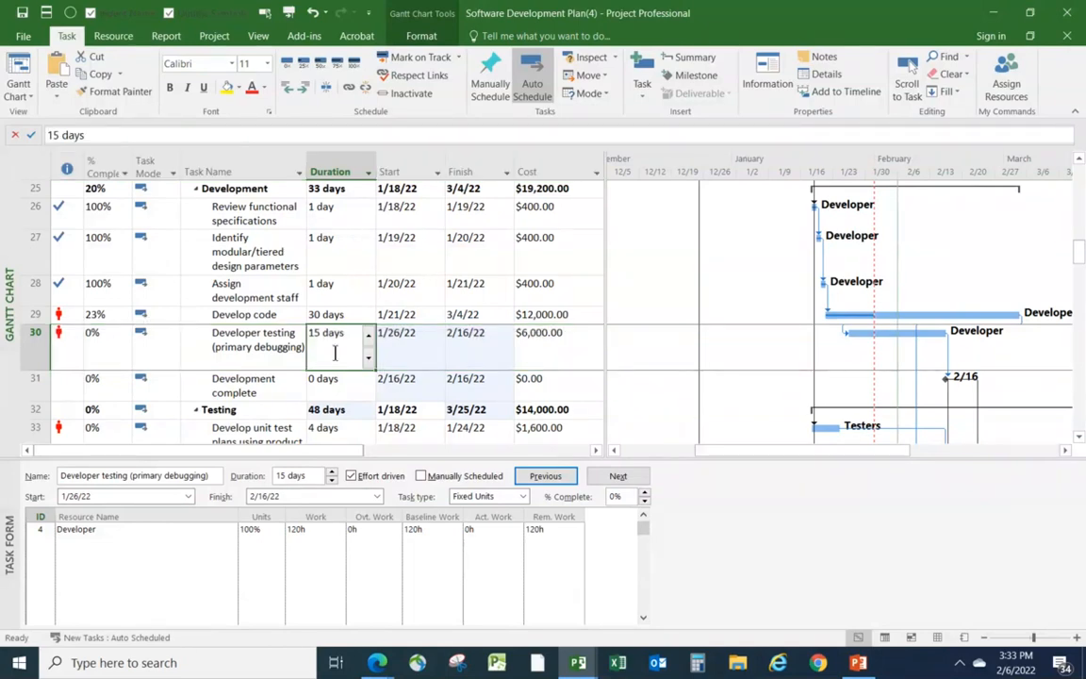
{"action": "type", "text": "30"}
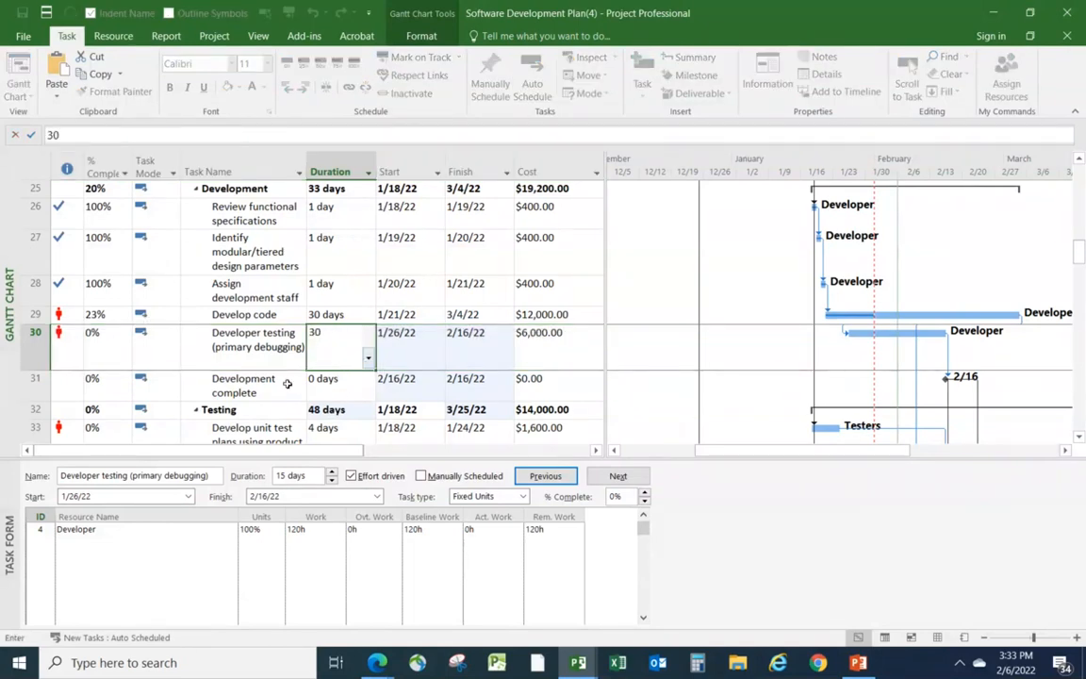
{"action": "left_click", "coordinate": [287, 382]}
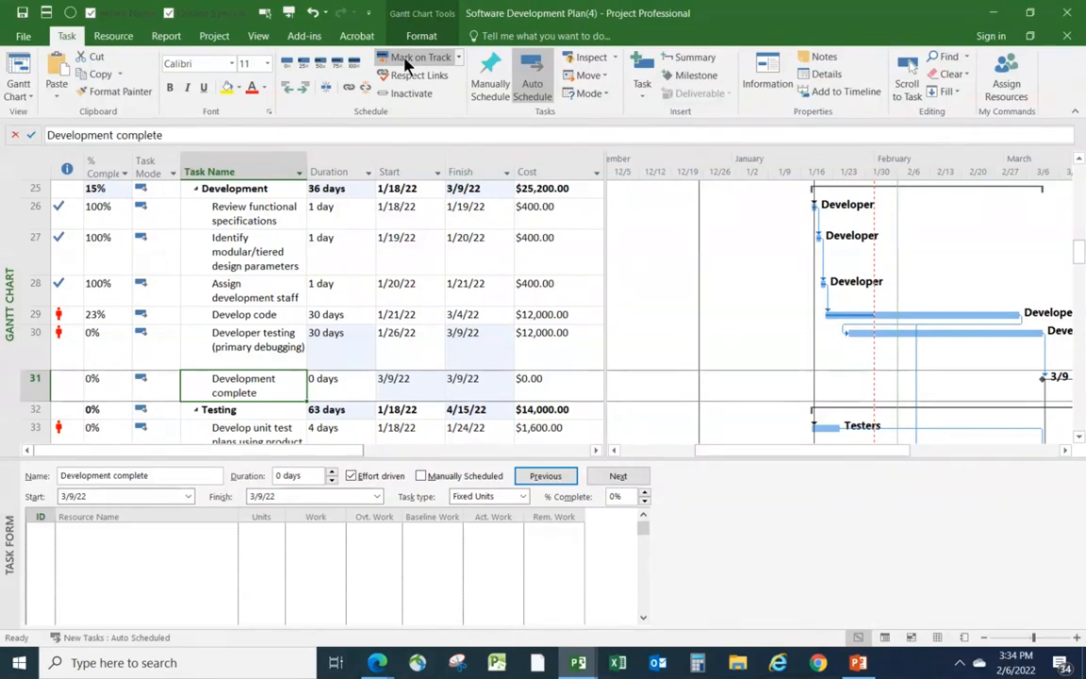
{"action": "left_click", "coordinate": [270, 349]}
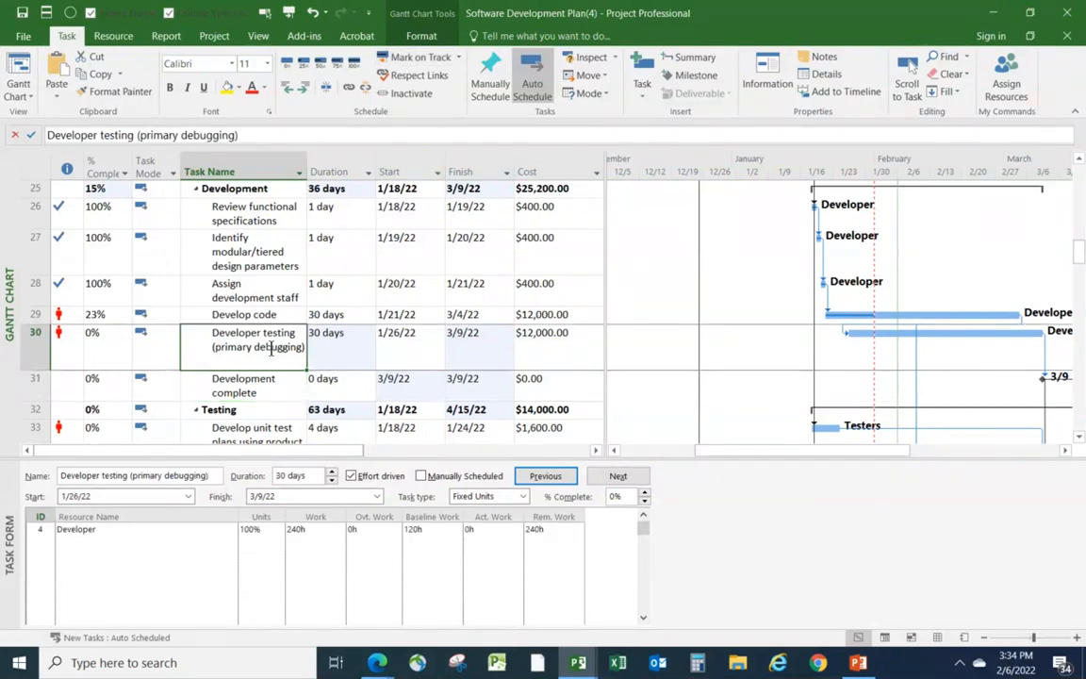
{"action": "left_click", "coordinate": [417, 59]}
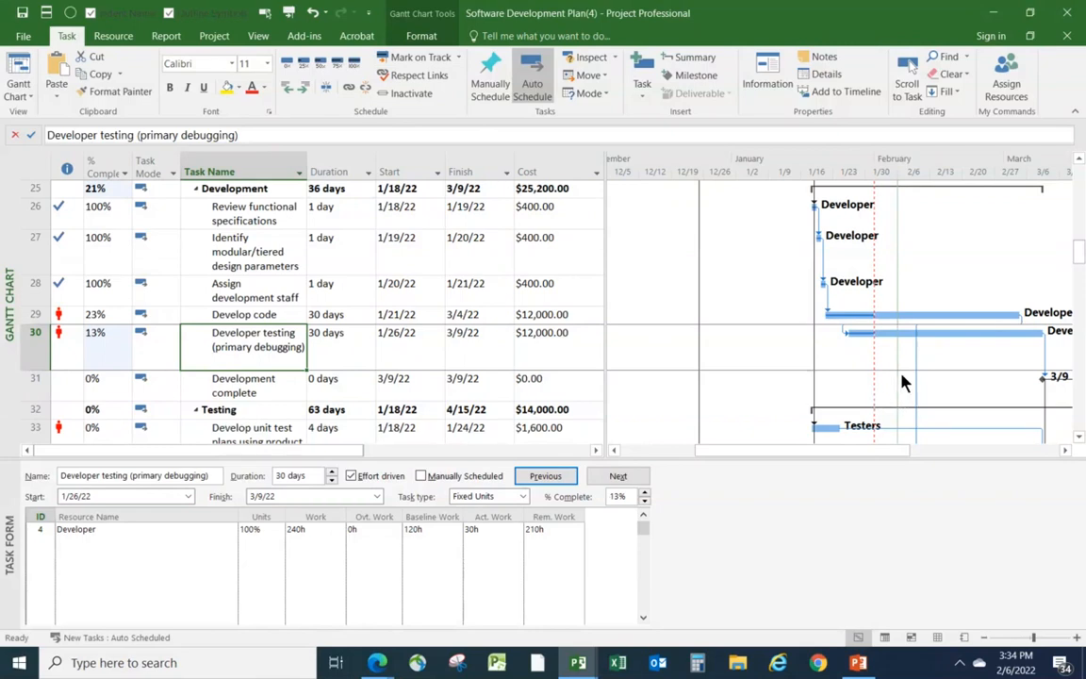
Update the entire project by rescheduling uncompleted work to start after 1/31/22.
{"action": "scroll", "coordinate": [900, 391], "scroll_direction": "down", "scroll_amount": 1}
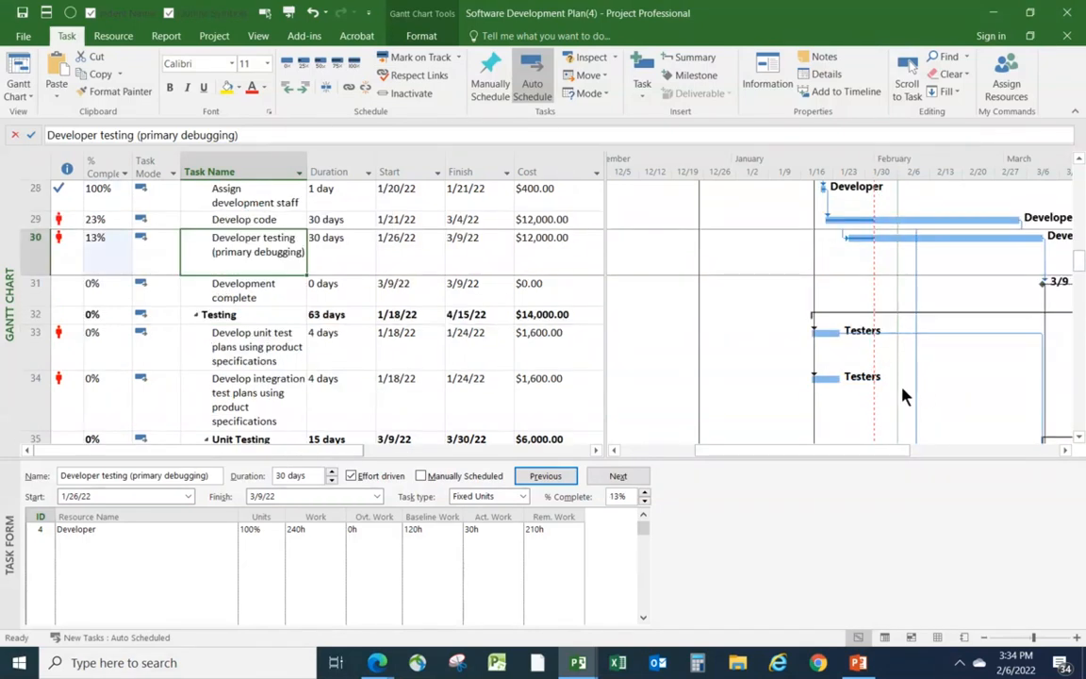
{"action": "scroll", "coordinate": [902, 394], "scroll_direction": "down", "scroll_amount": 1}
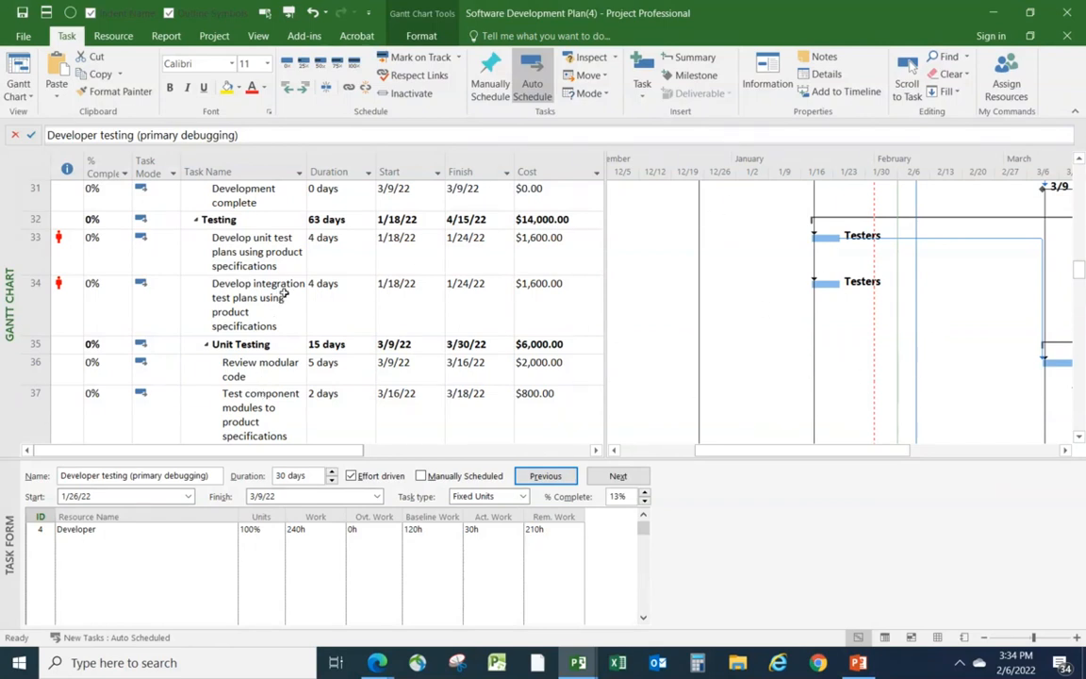
{"action": "scroll", "coordinate": [829, 420], "scroll_direction": "up", "scroll_amount": 1}
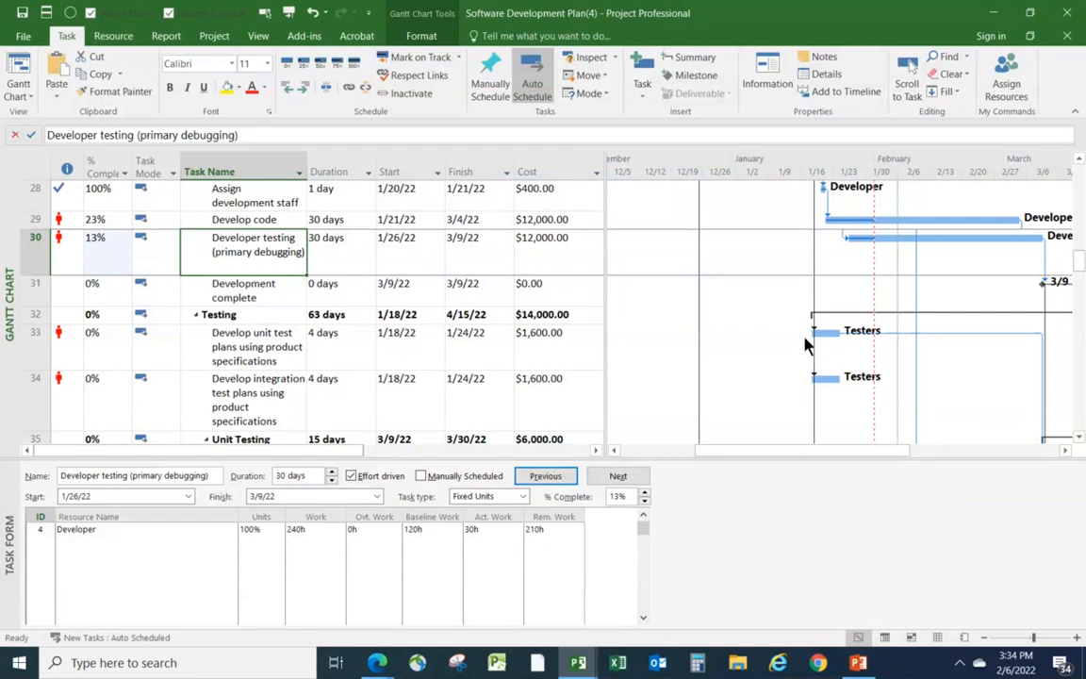
{"action": "scroll", "coordinate": [860, 396], "scroll_direction": "down", "scroll_amount": 2}
{"action": "scroll", "coordinate": [859, 415], "scroll_direction": "up", "scroll_amount": 2}
{"action": "left_click", "coordinate": [210, 36]}
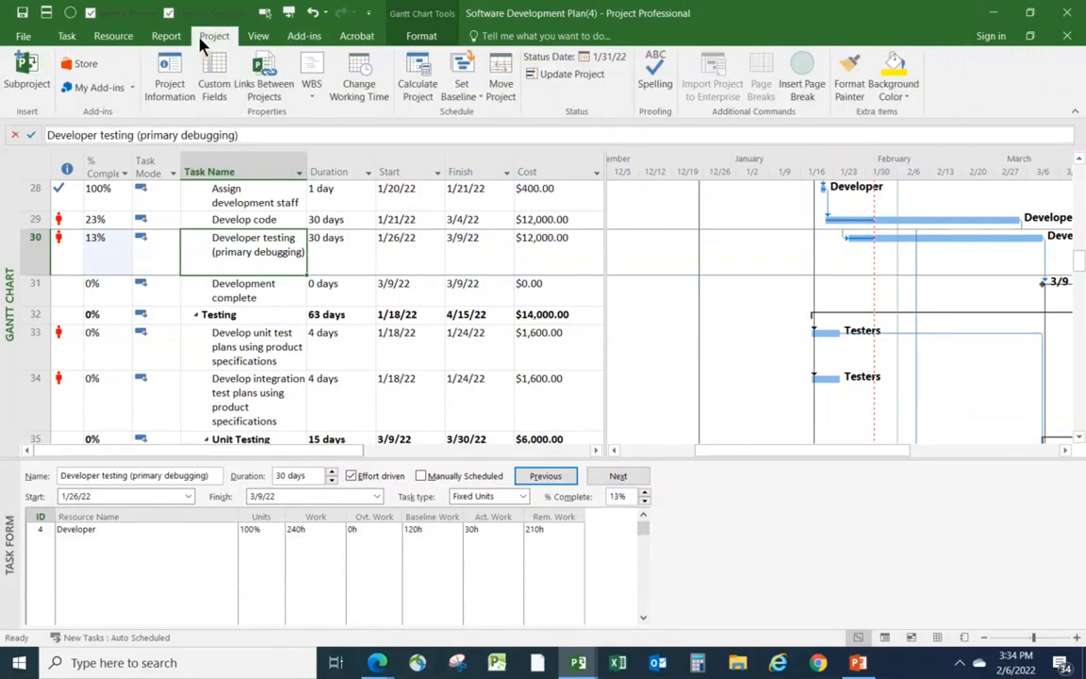
{"action": "left_click", "coordinate": [542, 77]}
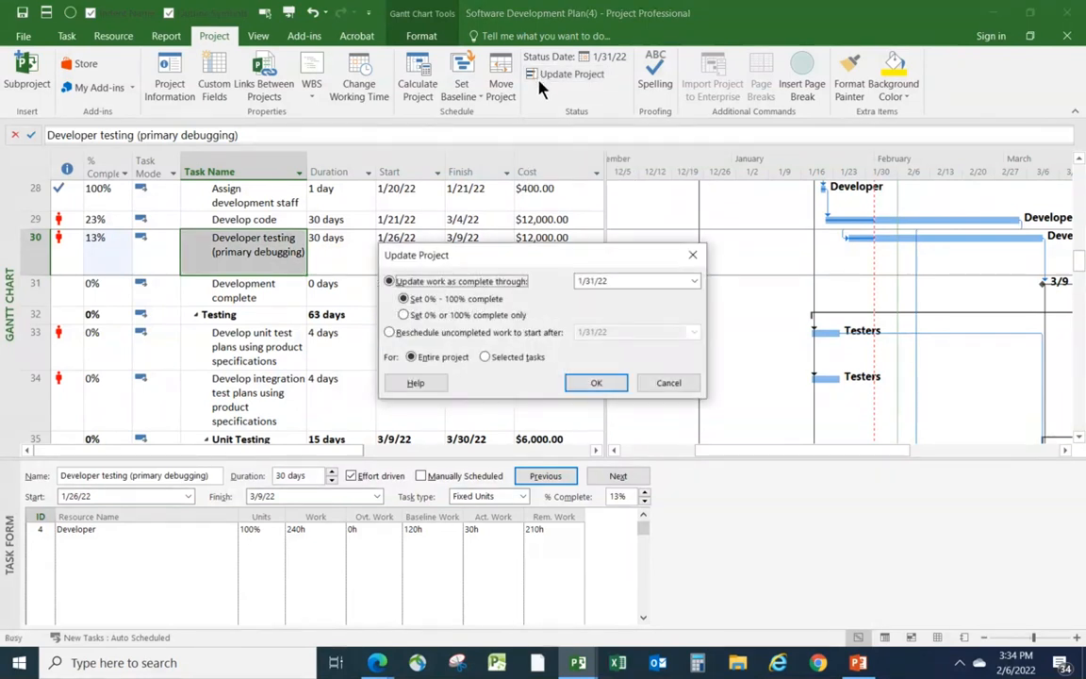
{"action": "left_click", "coordinate": [388, 333]}
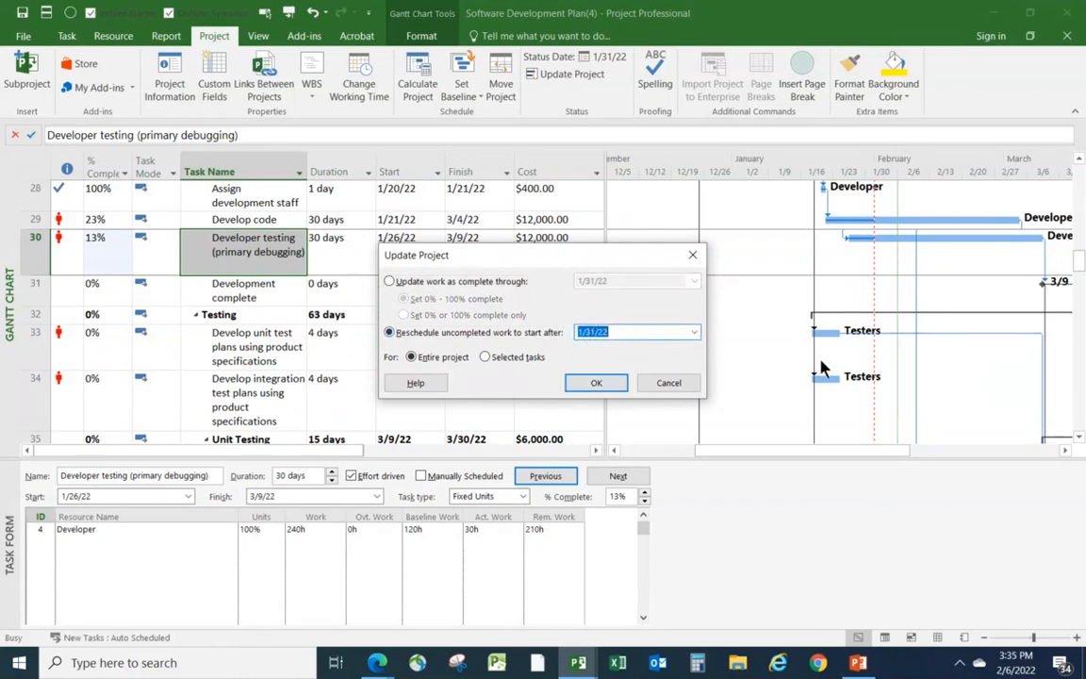
{"action": "left_click", "coordinate": [595, 382]}
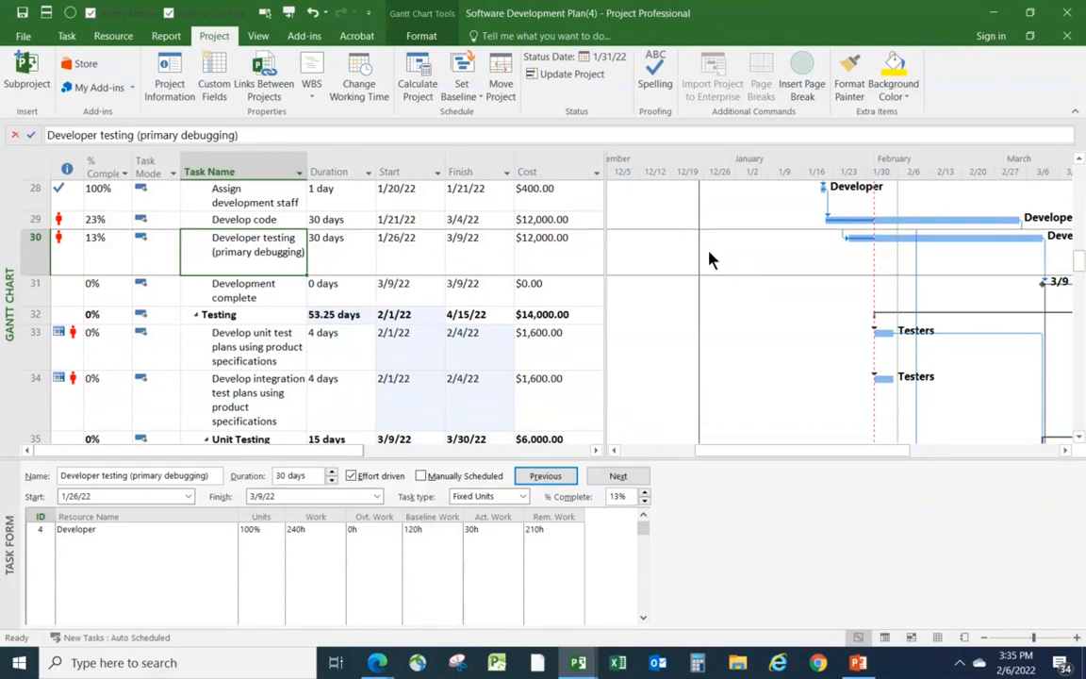
Display the baseline last saved on 2/6/22 as bars in the Gantt chart.
{"action": "left_click", "coordinate": [419, 37]}
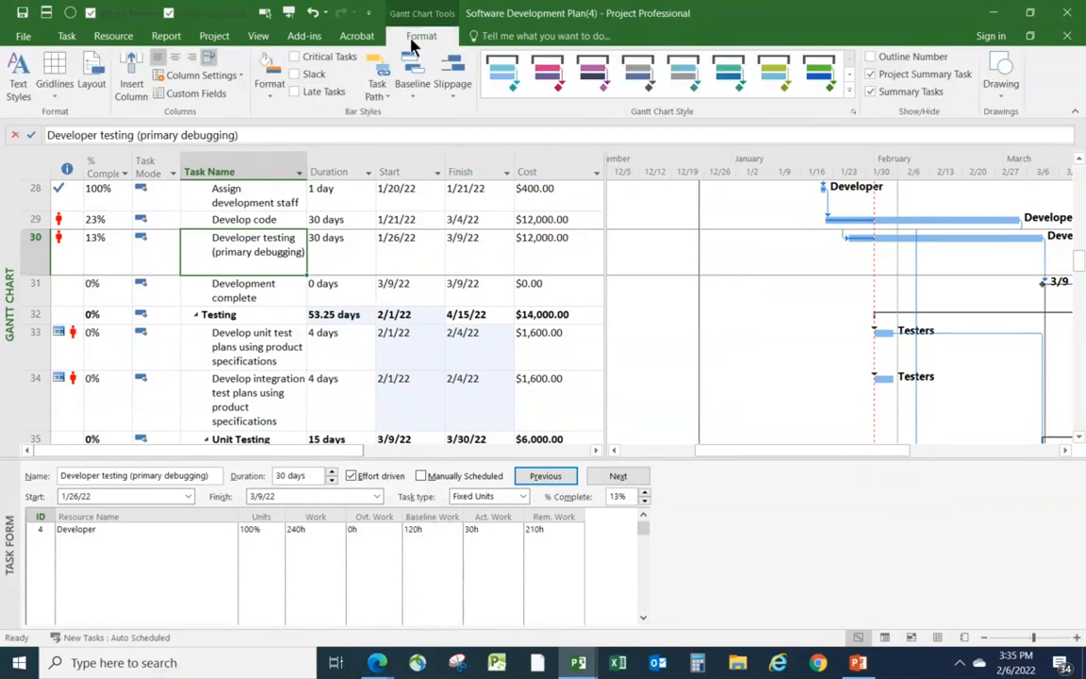
{"action": "left_click", "coordinate": [411, 87]}
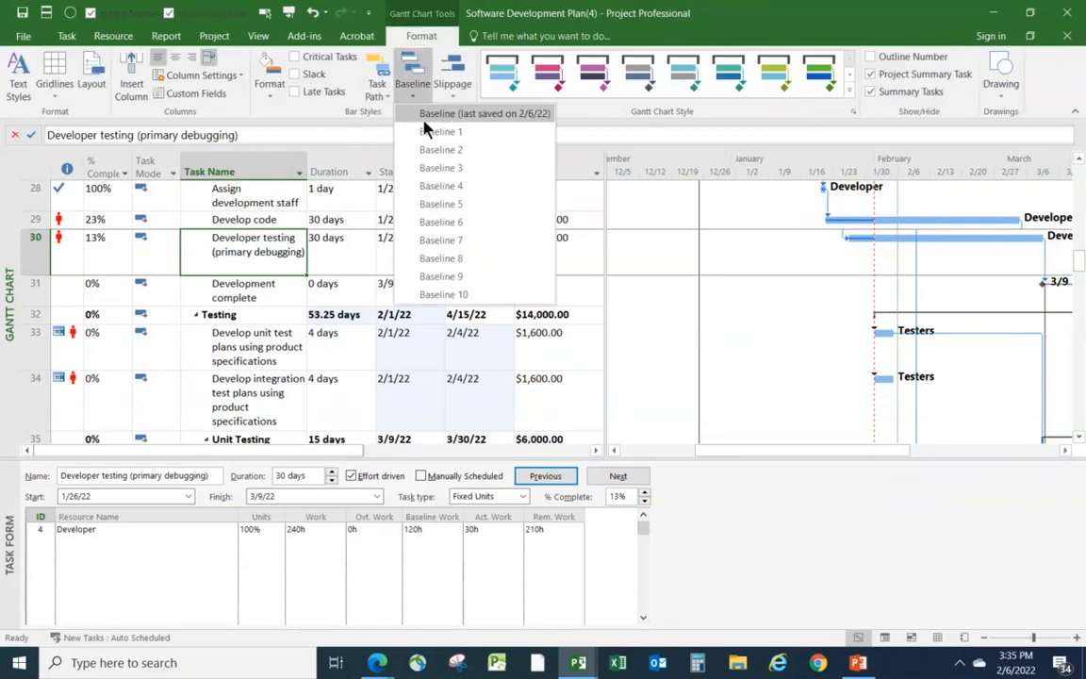
{"action": "left_click", "coordinate": [427, 115]}
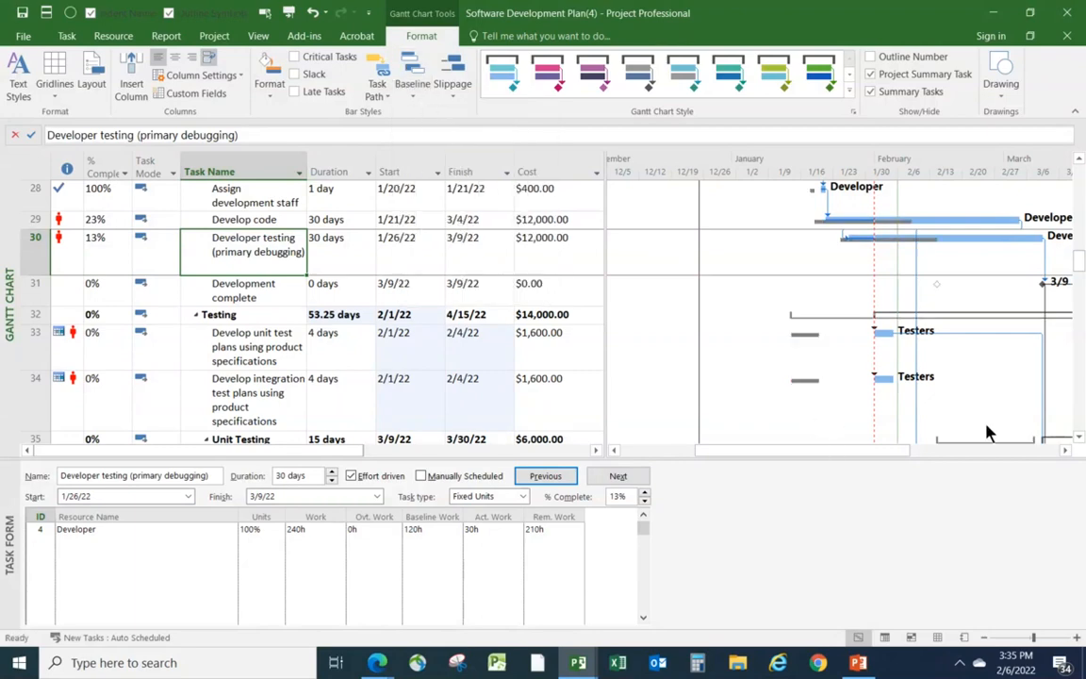
Compare the current bars with the baseline bars for the Design and Development tasks on the Gantt chart.
{"action": "scroll", "coordinate": [937, 377], "scroll_direction": "up", "scroll_amount": 4}
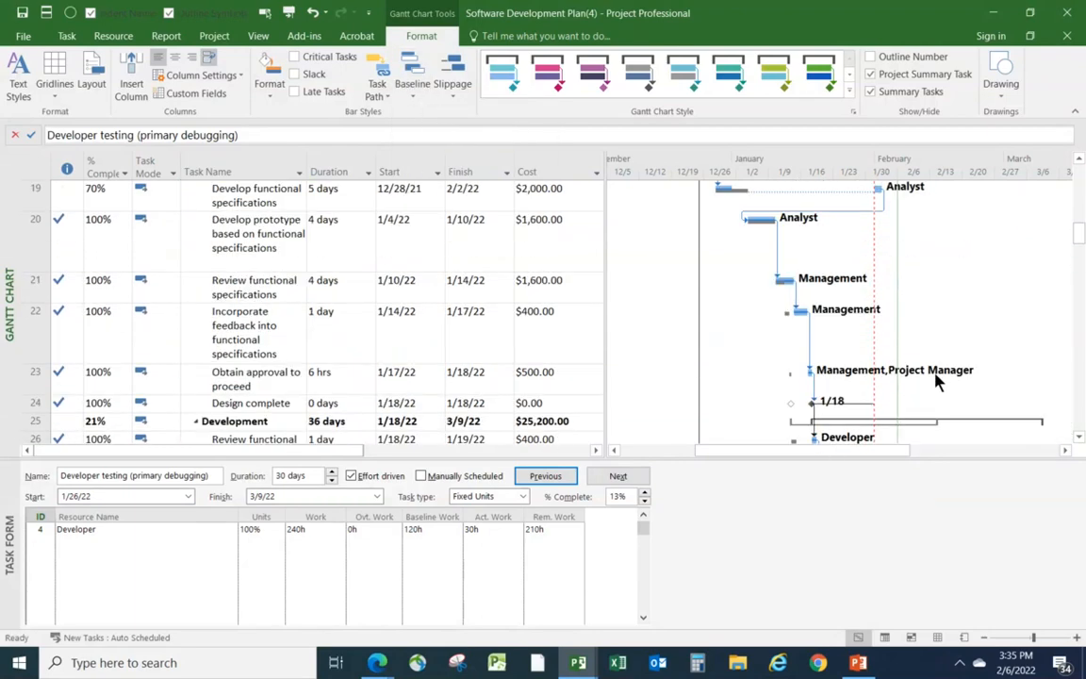
{"action": "scroll", "coordinate": [935, 382], "scroll_direction": "up", "scroll_amount": 2}
{"action": "scroll", "coordinate": [835, 293], "scroll_direction": "down", "scroll_amount": 1}
{"action": "scroll", "coordinate": [696, 289], "scroll_direction": "up", "scroll_amount": 2}
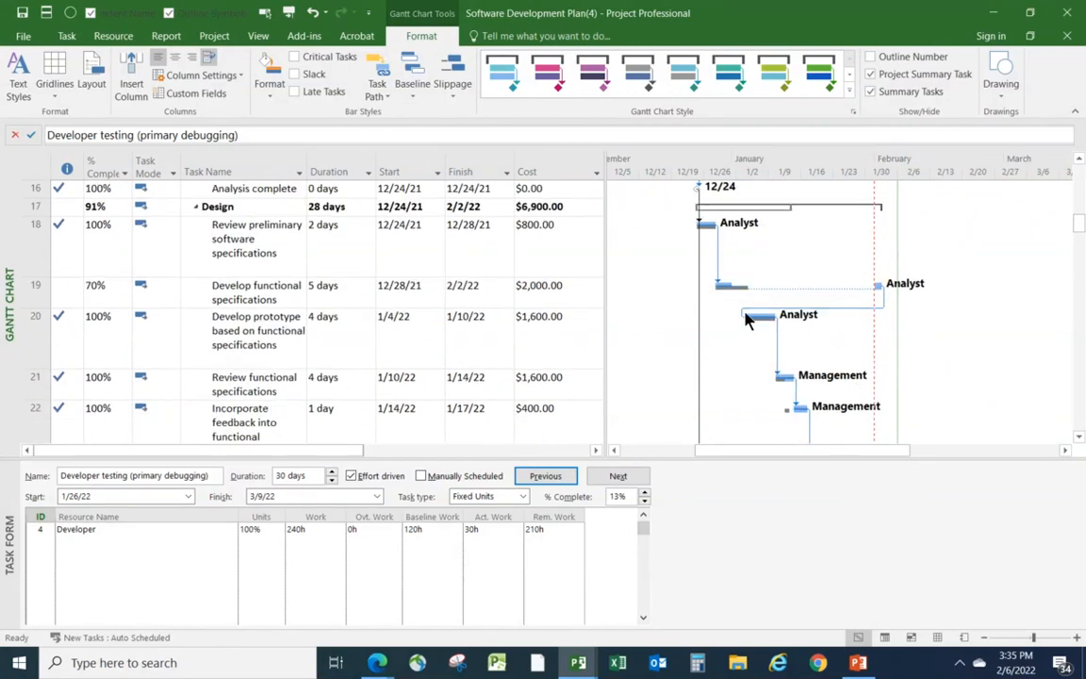
{"action": "scroll", "coordinate": [751, 296], "scroll_direction": "down", "scroll_amount": 1}
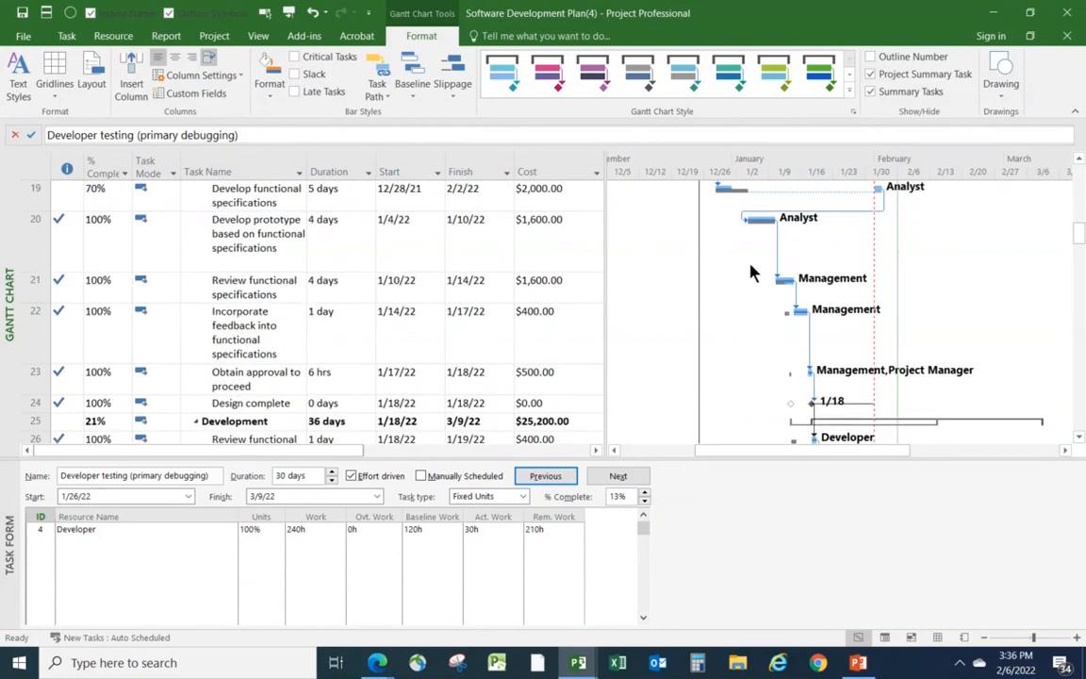
{"action": "scroll", "coordinate": [764, 311], "scroll_direction": "down", "scroll_amount": 1}
{"action": "scroll", "coordinate": [774, 332], "scroll_direction": "down", "scroll_amount": 1}
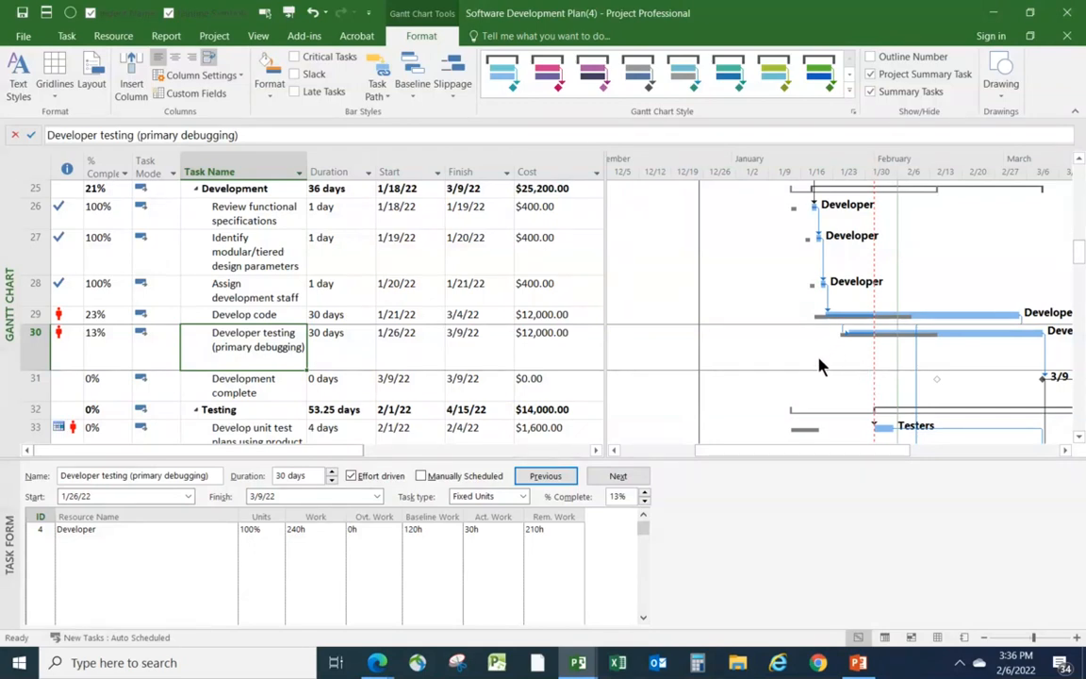
{"action": "scroll", "coordinate": [822, 358], "scroll_direction": "up", "scroll_amount": 2}
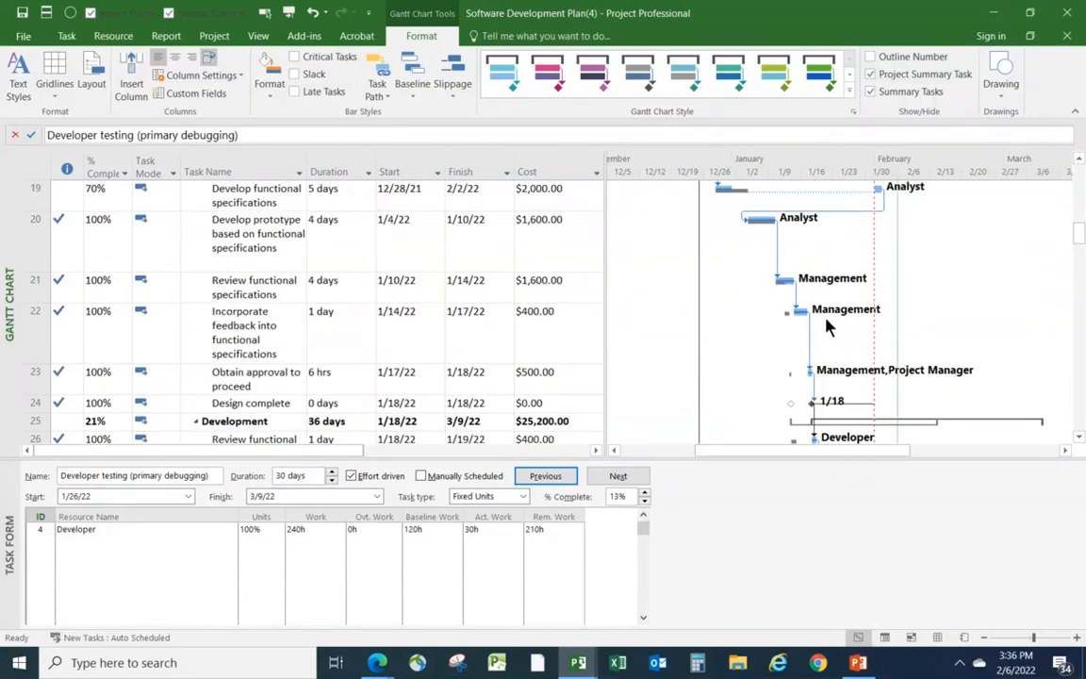
{"action": "scroll", "coordinate": [826, 325], "scroll_direction": "down", "scroll_amount": 3}
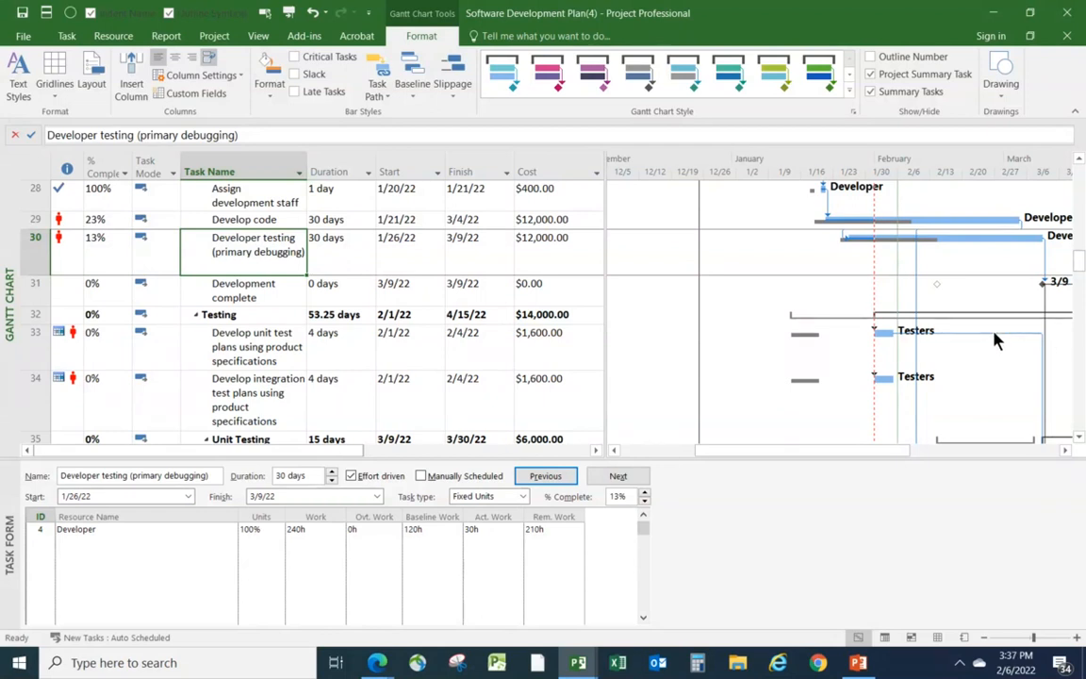
Inspect the dependency from "Develop unit test plans using product specifications" to "Review modular code" and the resource work of "Obtain approval to proceed".
{"action": "double_click", "coordinate": [939, 333]}
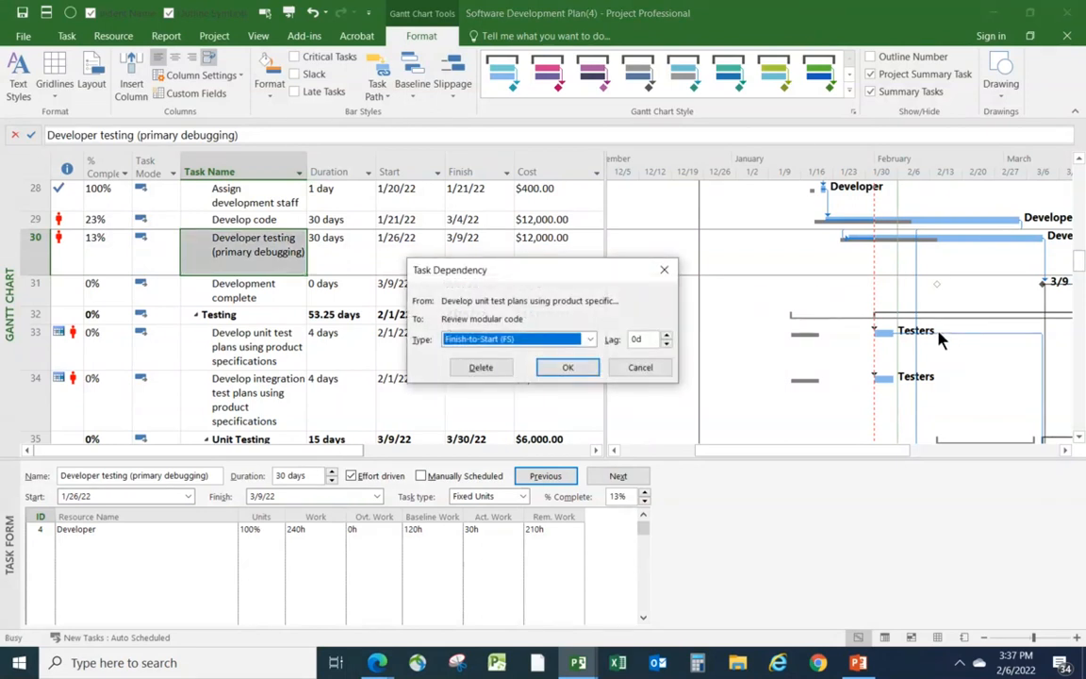
{"action": "left_click", "coordinate": [663, 271]}
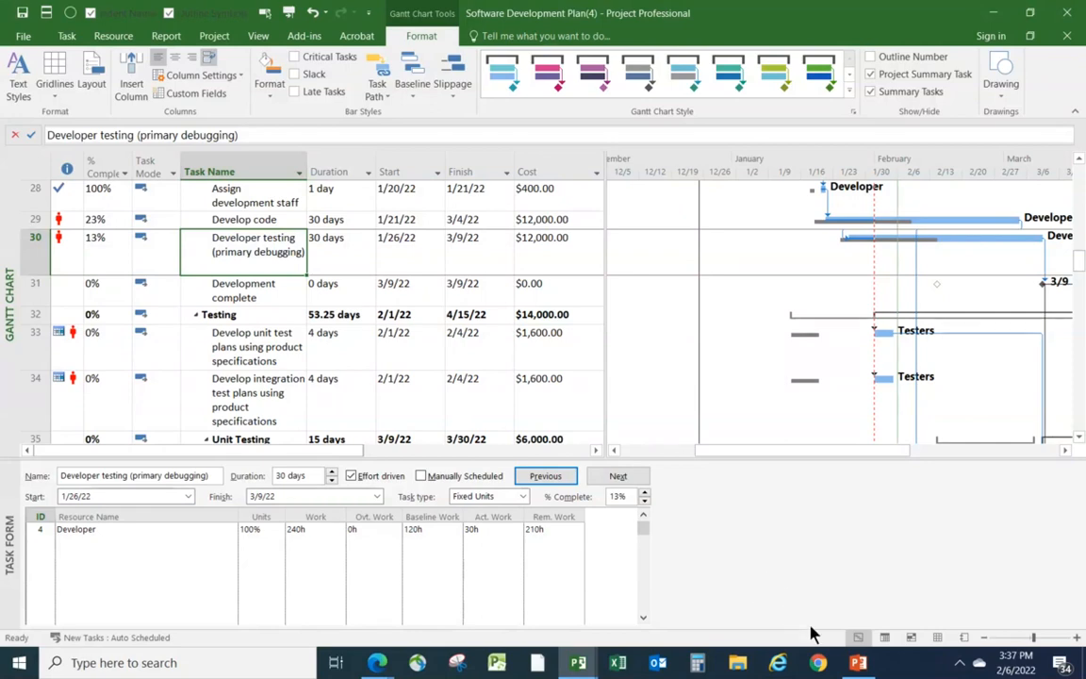
{"action": "scroll", "coordinate": [711, 531], "scroll_direction": "up", "scroll_amount": 3}
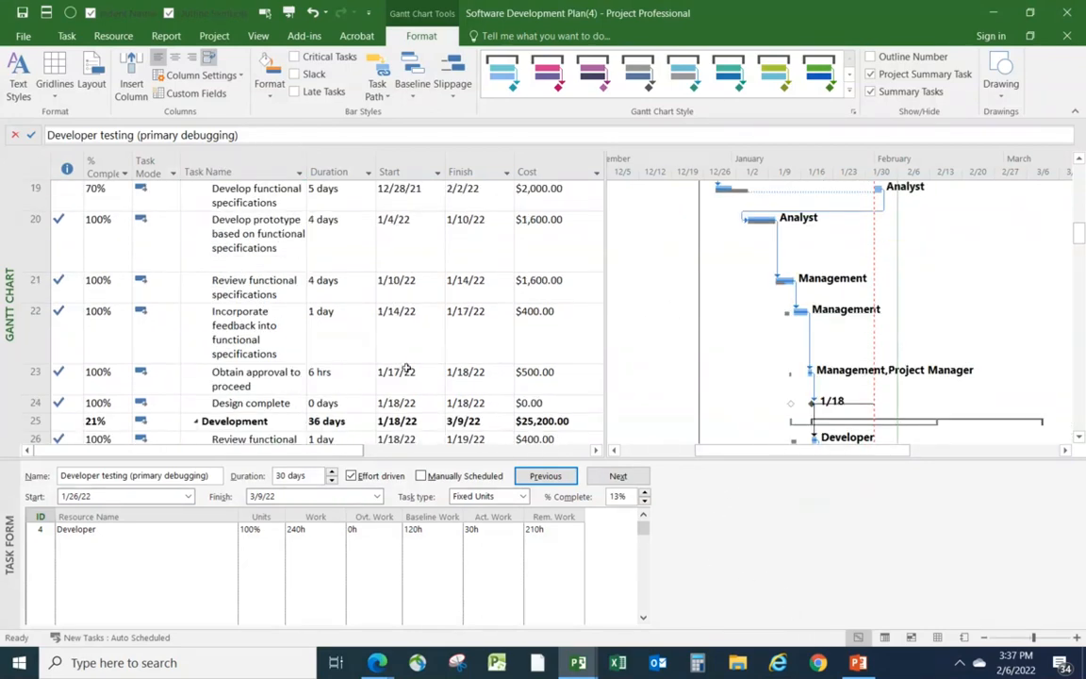
{"action": "left_click", "coordinate": [373, 373]}
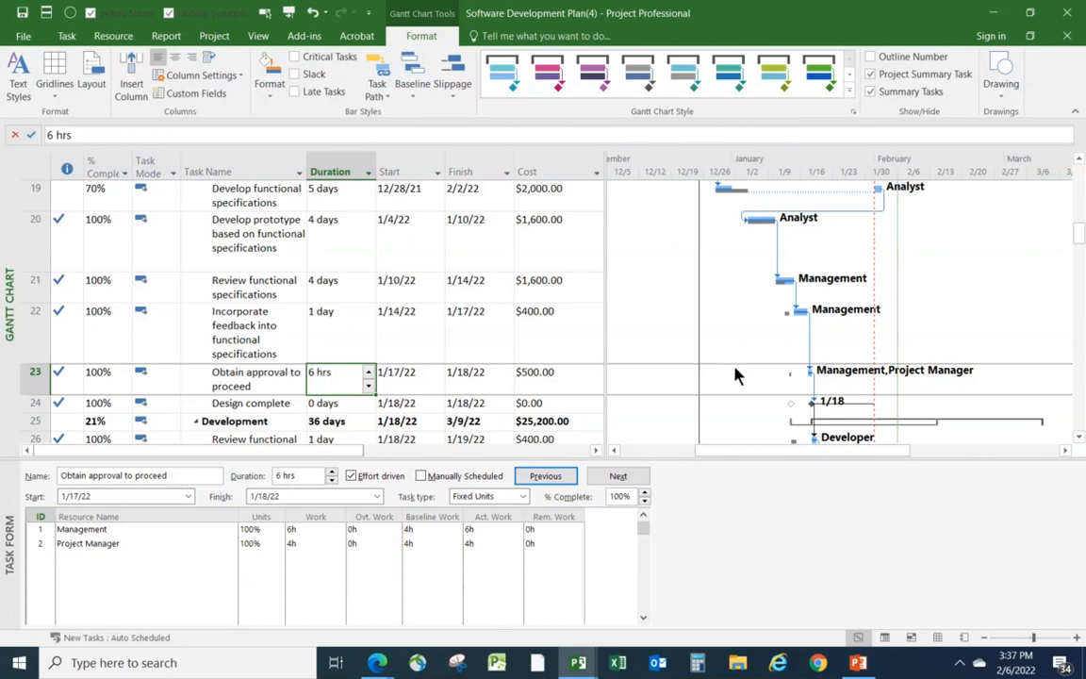
Examine the slippage against the baseline from the Development tasks through Unit Testing to the end of Integration Testing.
{"action": "scroll", "coordinate": [768, 346], "scroll_direction": "down", "scroll_amount": 2}
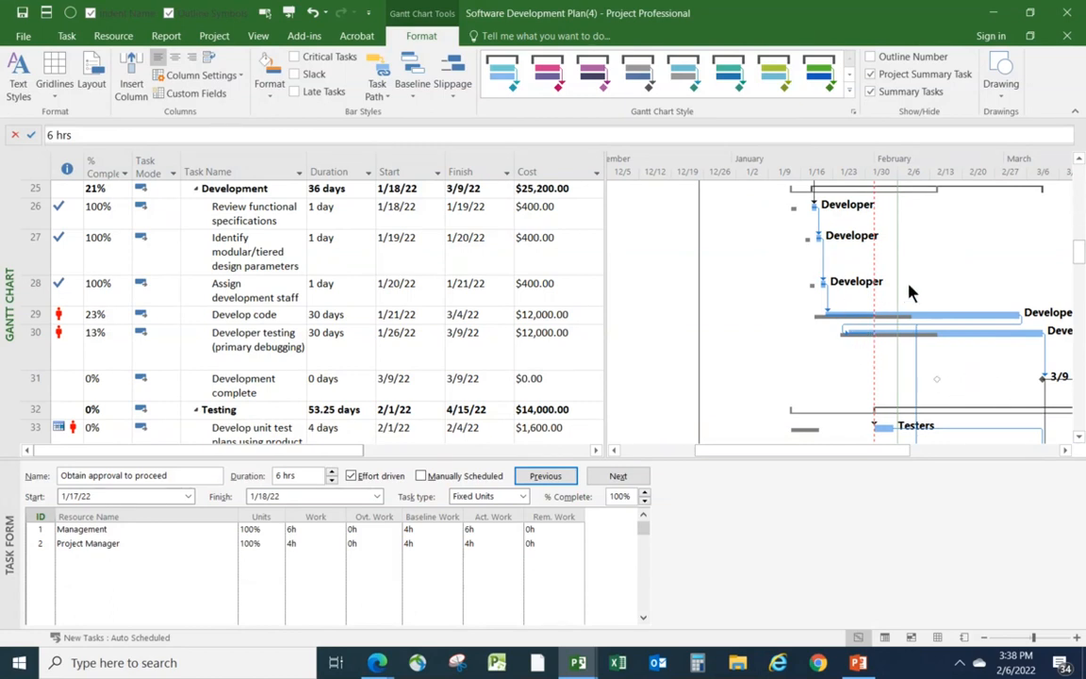
{"action": "left_click", "coordinate": [1065, 451]}
{"action": "left_click", "coordinate": [1065, 453]}
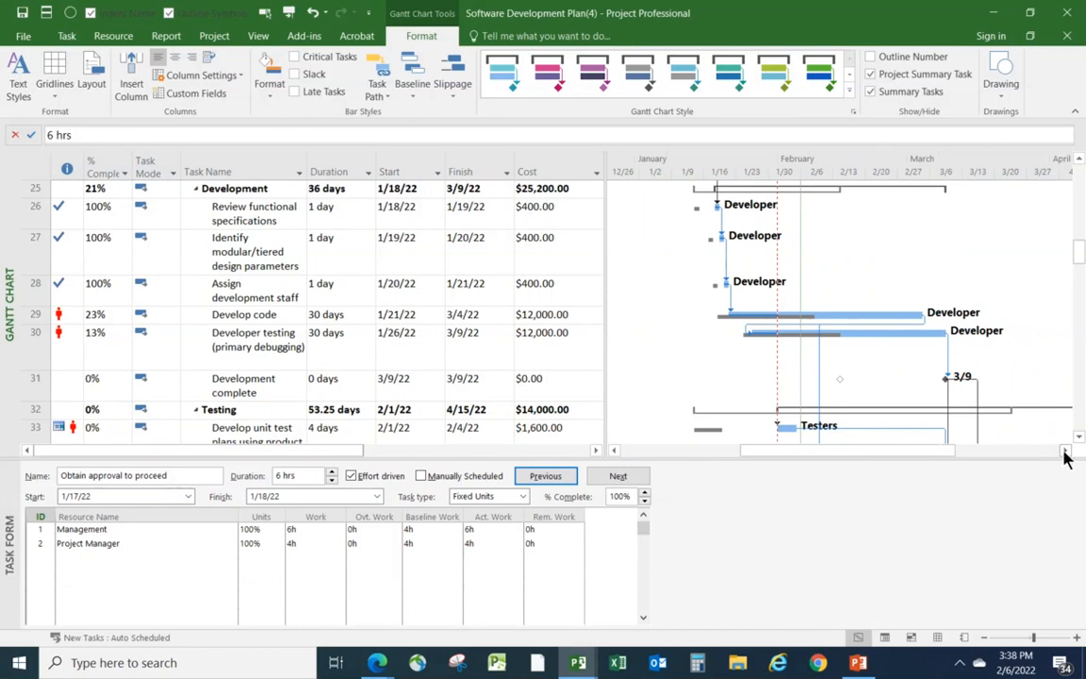
{"action": "left_click", "coordinate": [1065, 453]}
{"action": "left_click", "coordinate": [1065, 453]}
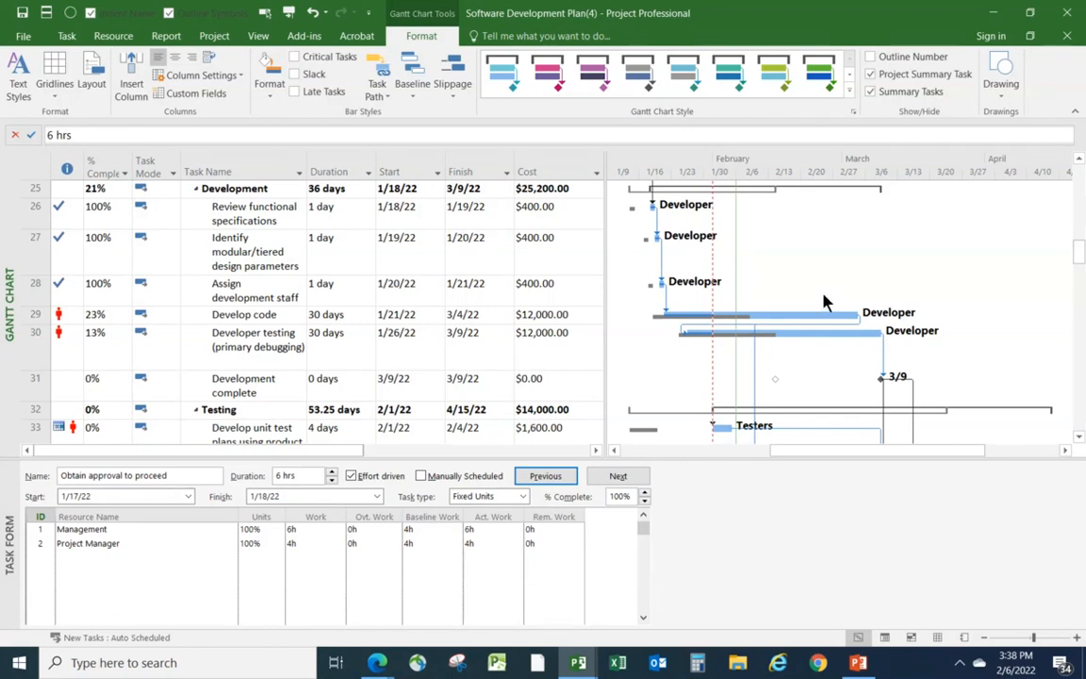
{"action": "scroll", "coordinate": [825, 306], "scroll_direction": "down", "scroll_amount": 2}
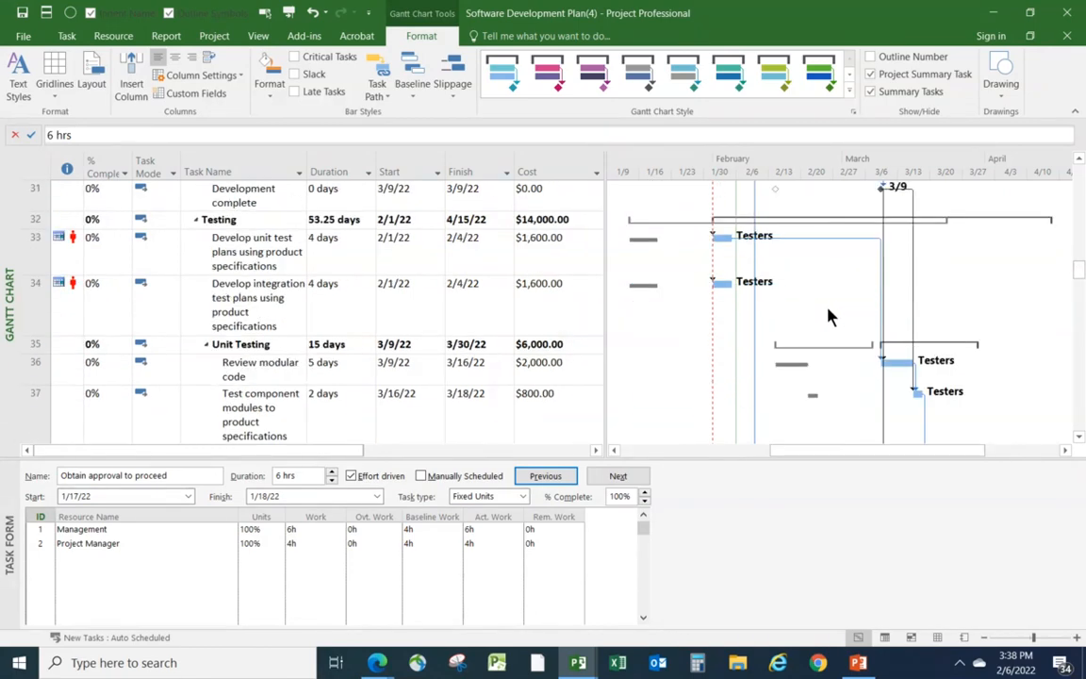
{"action": "scroll", "coordinate": [839, 315], "scroll_direction": "down", "scroll_amount": 2}
{"action": "scroll", "coordinate": [851, 323], "scroll_direction": "down", "scroll_amount": 1}
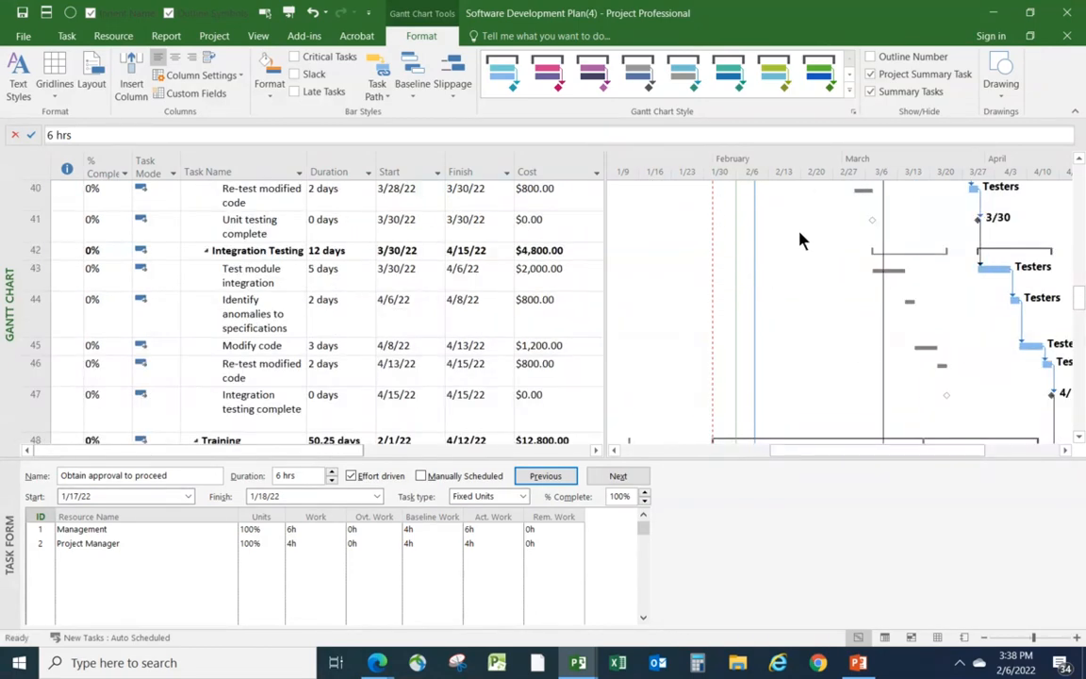
{"action": "left_click", "coordinate": [1066, 451]}
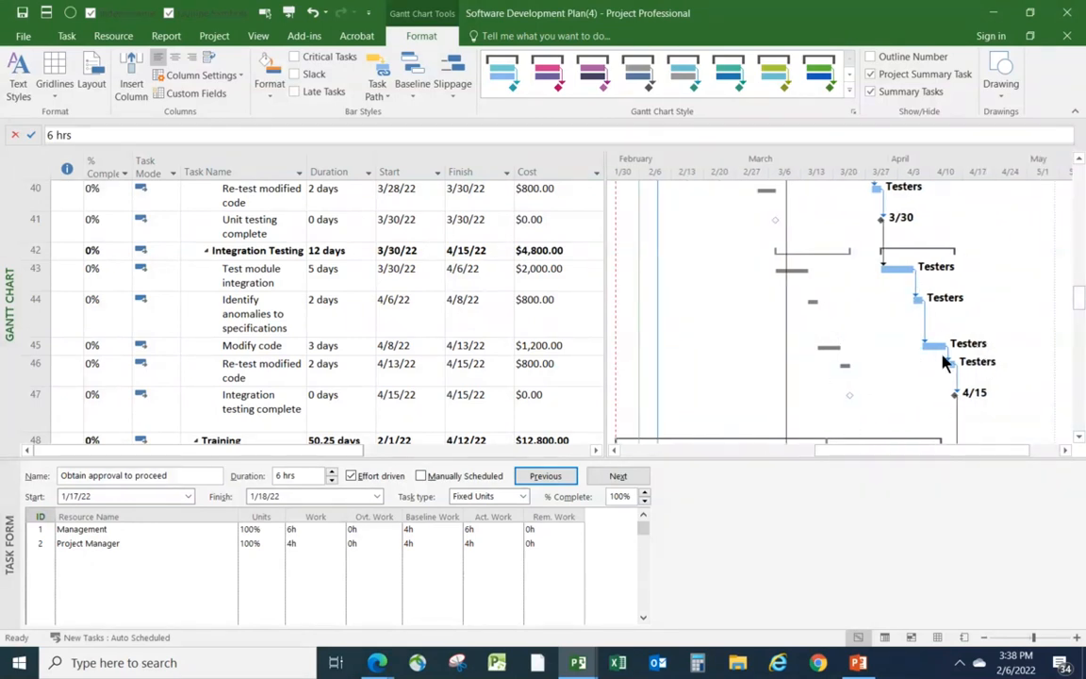
Trace how the links from "Developer testing (primary debugging)" and "Development complete" drive the Unit Testing and Integration Testing dates.
{"action": "scroll", "coordinate": [929, 379], "scroll_direction": "up", "scroll_amount": 5}
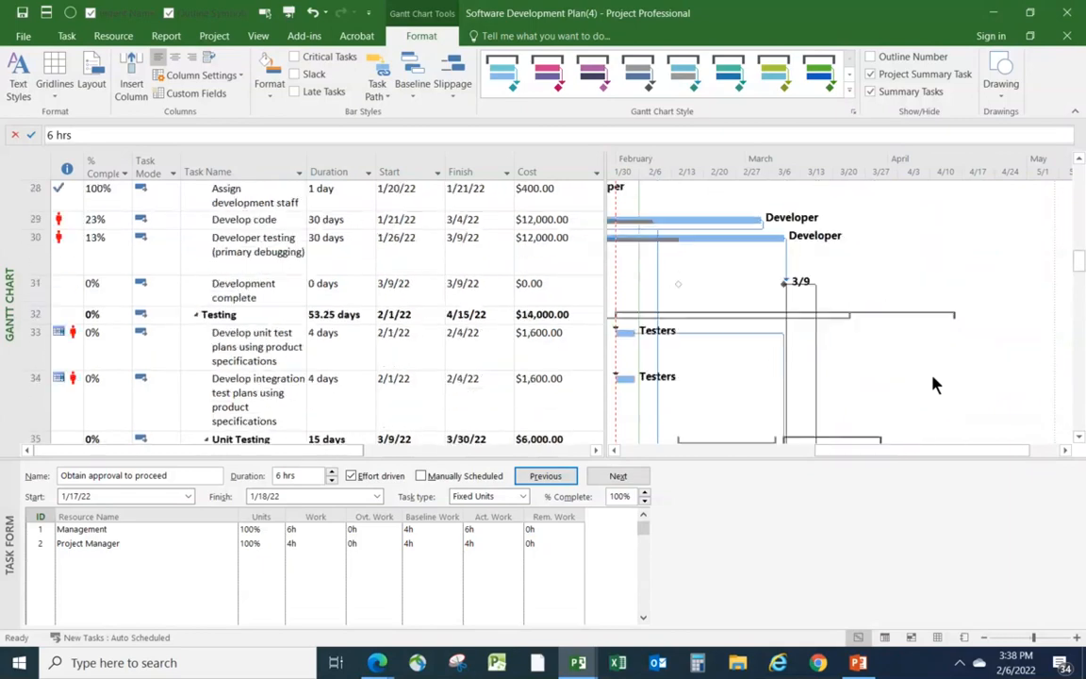
{"action": "scroll", "coordinate": [934, 392], "scroll_direction": "down", "scroll_amount": 2}
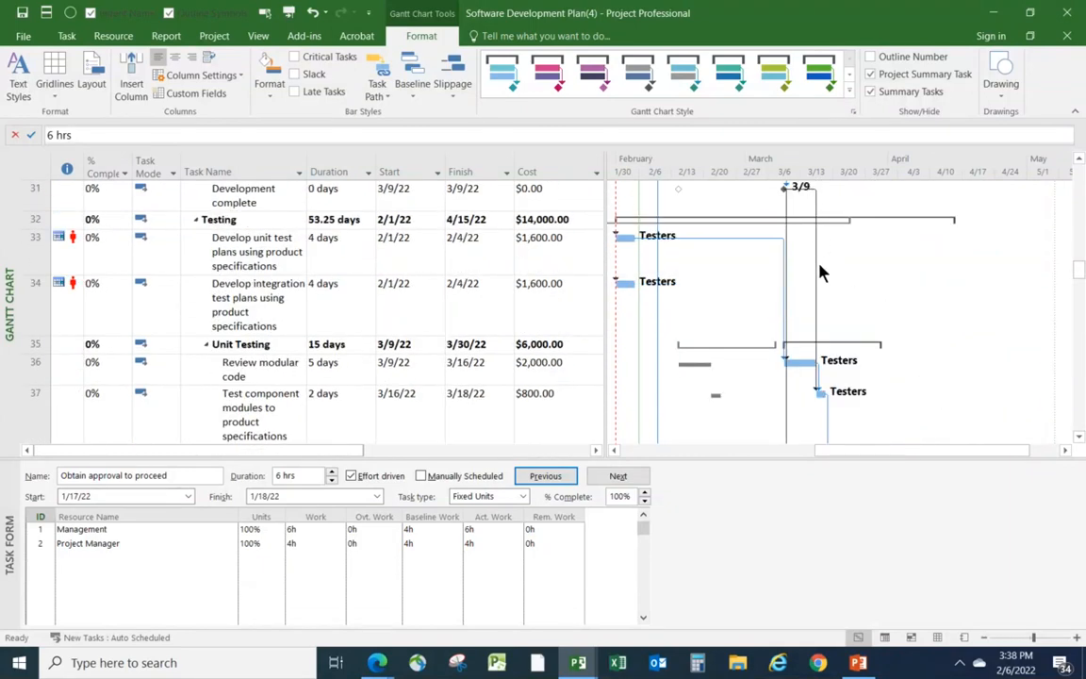
{"action": "left_click", "coordinate": [614, 449]}
{"action": "left_click", "coordinate": [614, 449]}
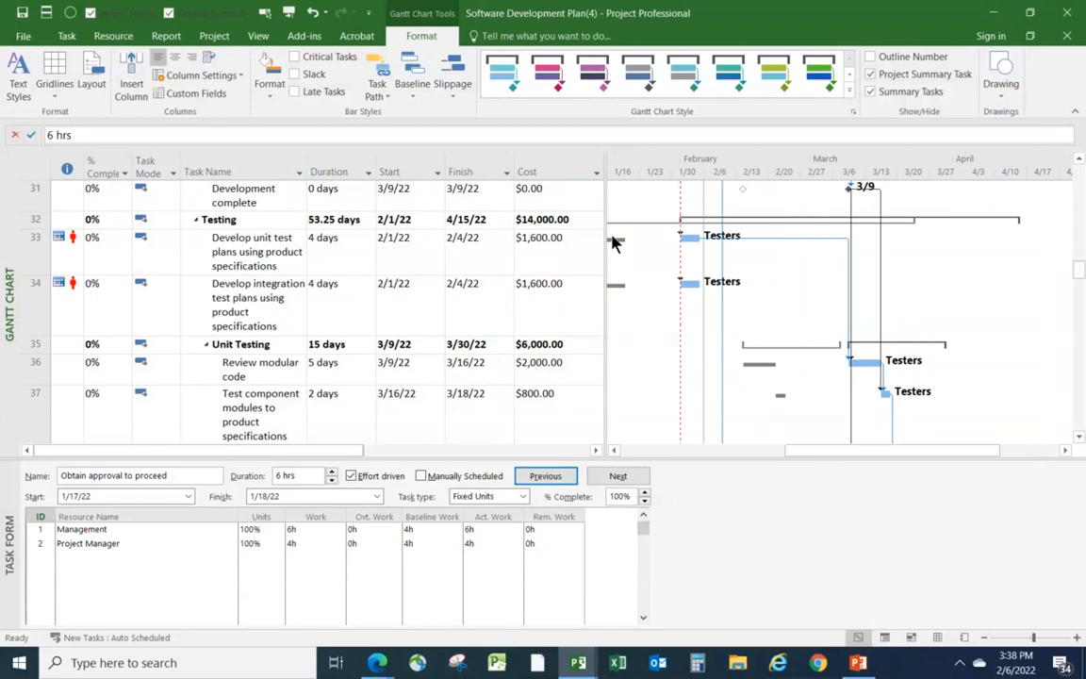
{"action": "scroll", "coordinate": [781, 329], "scroll_direction": "up", "scroll_amount": 2}
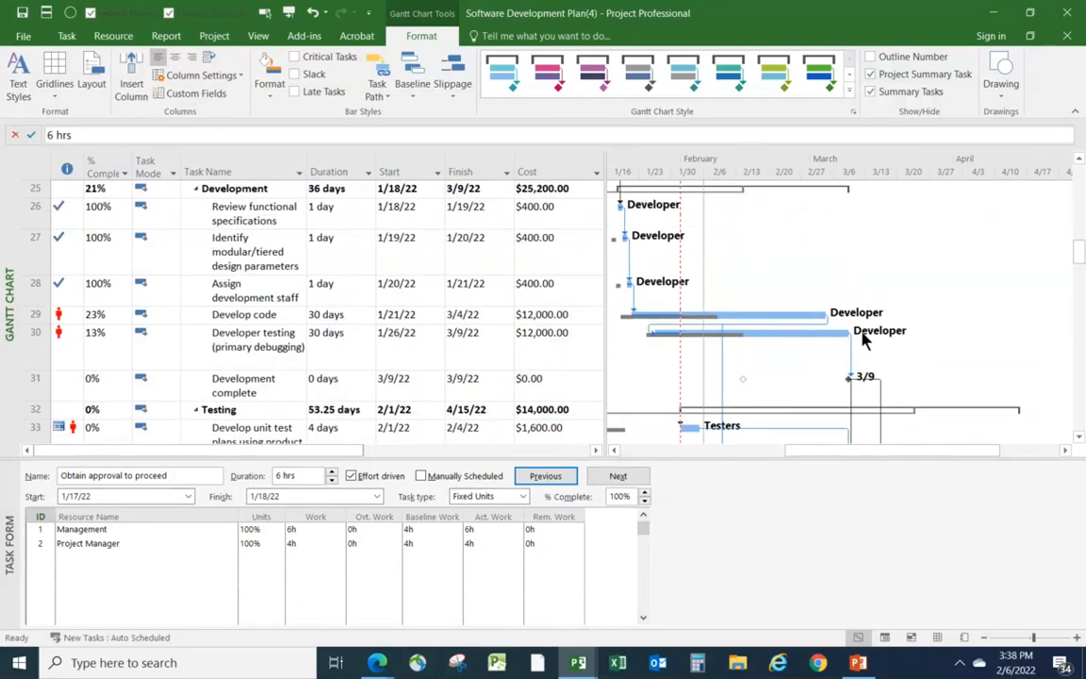
{"action": "scroll", "coordinate": [868, 354], "scroll_direction": "down", "scroll_amount": 3}
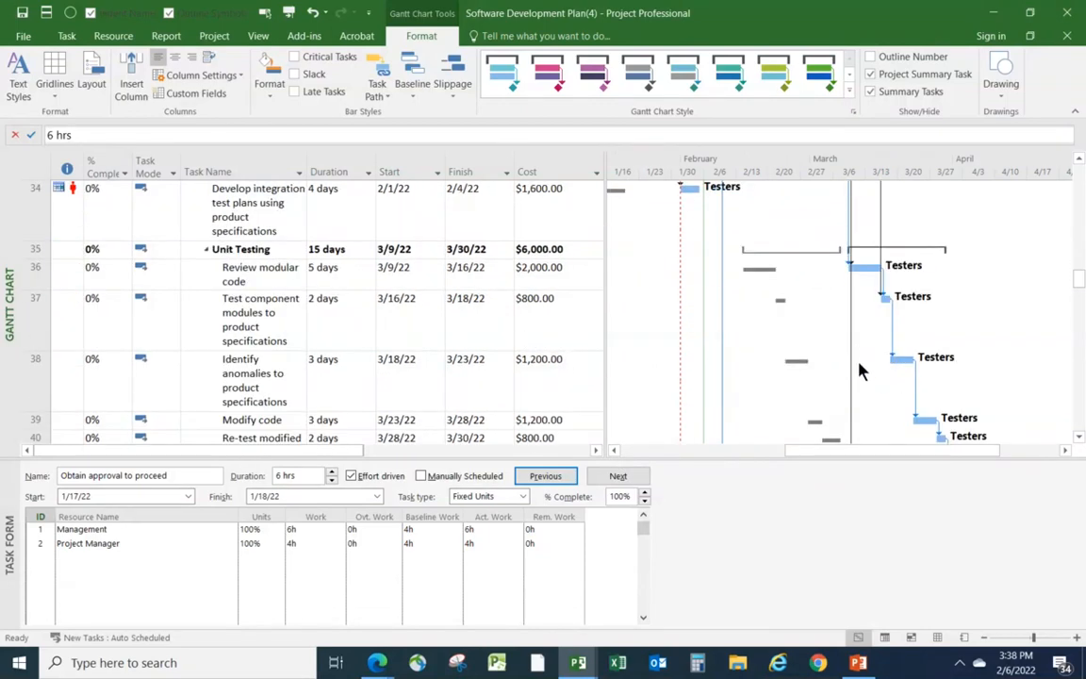
{"action": "scroll", "coordinate": [895, 375], "scroll_direction": "down", "scroll_amount": 1}
{"action": "scroll", "coordinate": [990, 418], "scroll_direction": "down", "scroll_amount": 1}
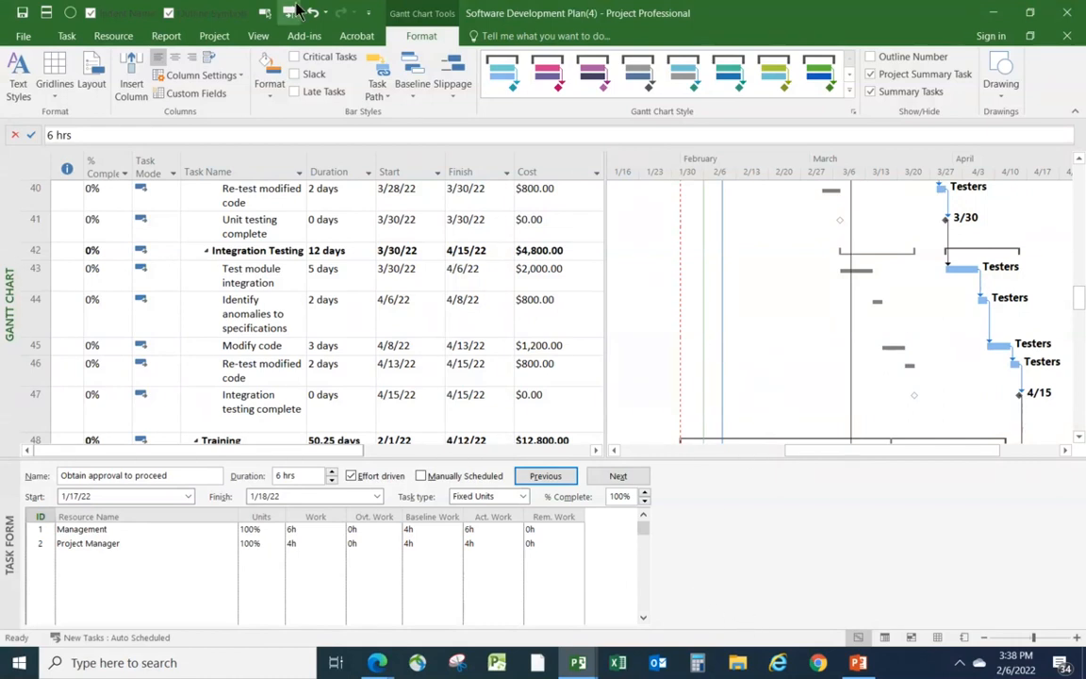
Hide the Task Form details pane so the Gantt chart fills the window.
{"action": "left_click", "coordinate": [163, 38]}
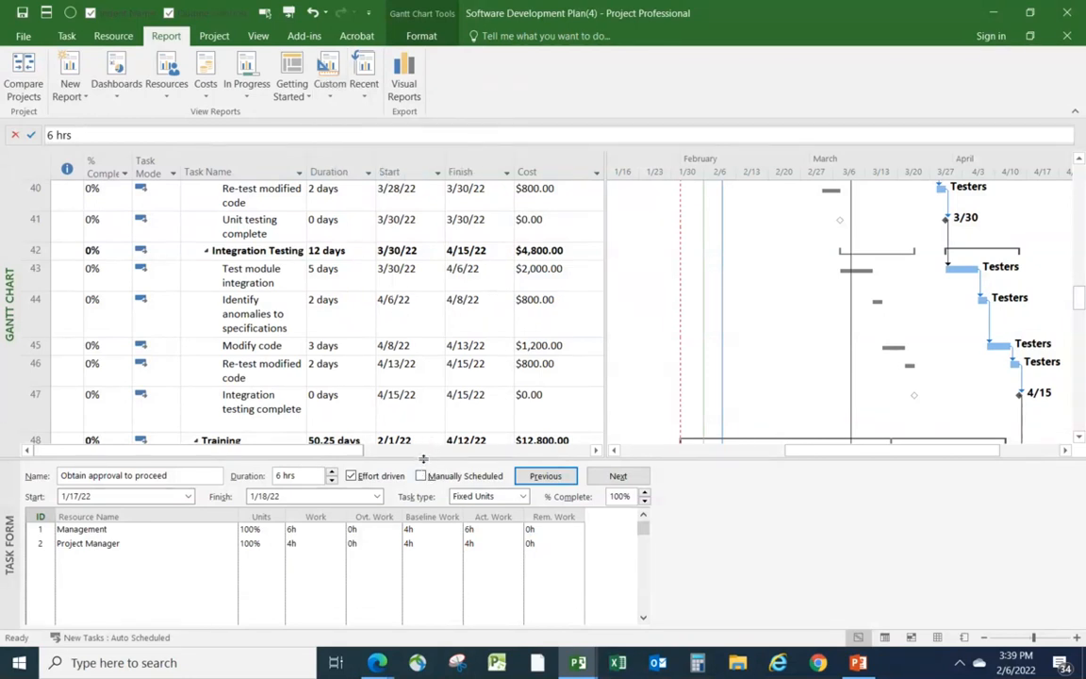
{"action": "left_click", "coordinate": [256, 38]}
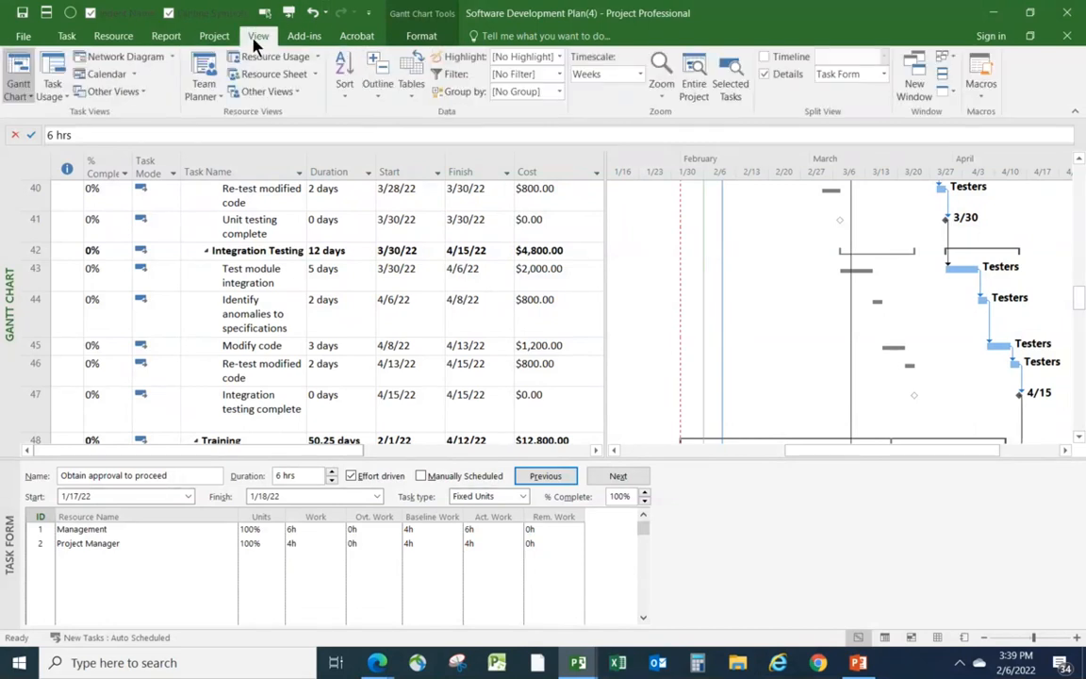
{"action": "left_click", "coordinate": [763, 74]}
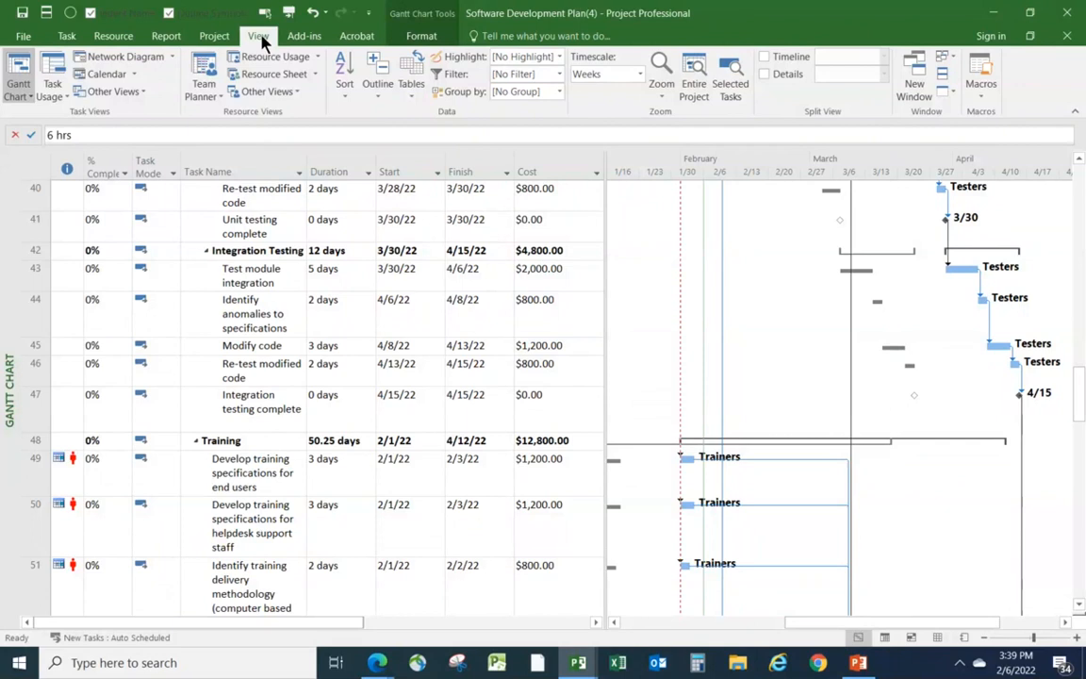
{"action": "left_click", "coordinate": [296, 92]}
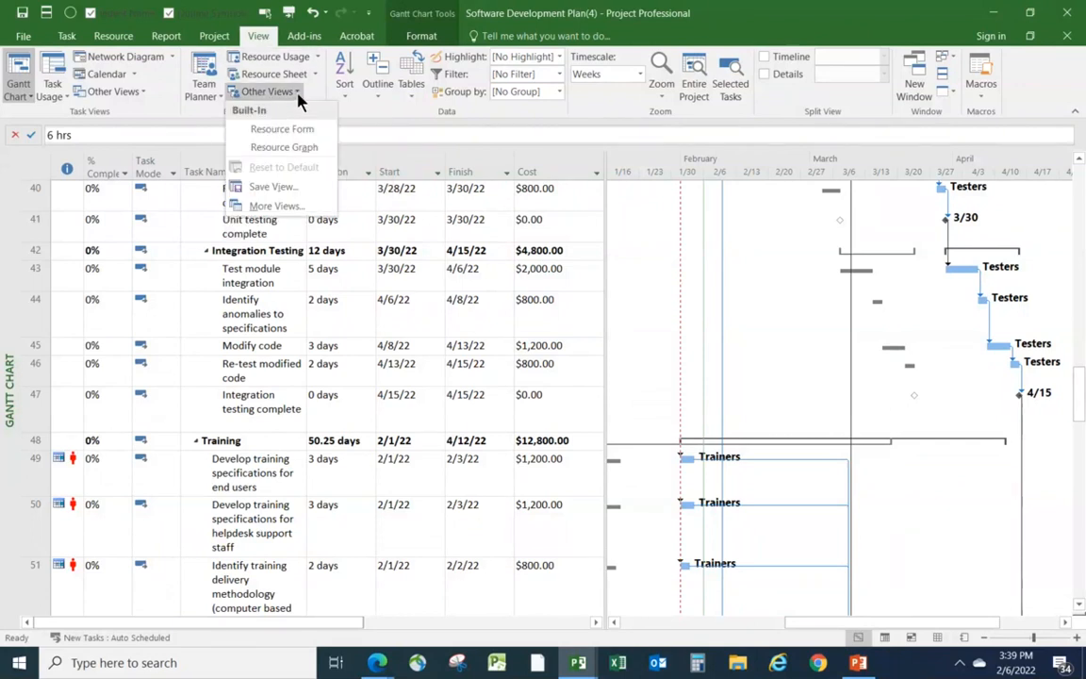
{"action": "left_click", "coordinate": [259, 208]}
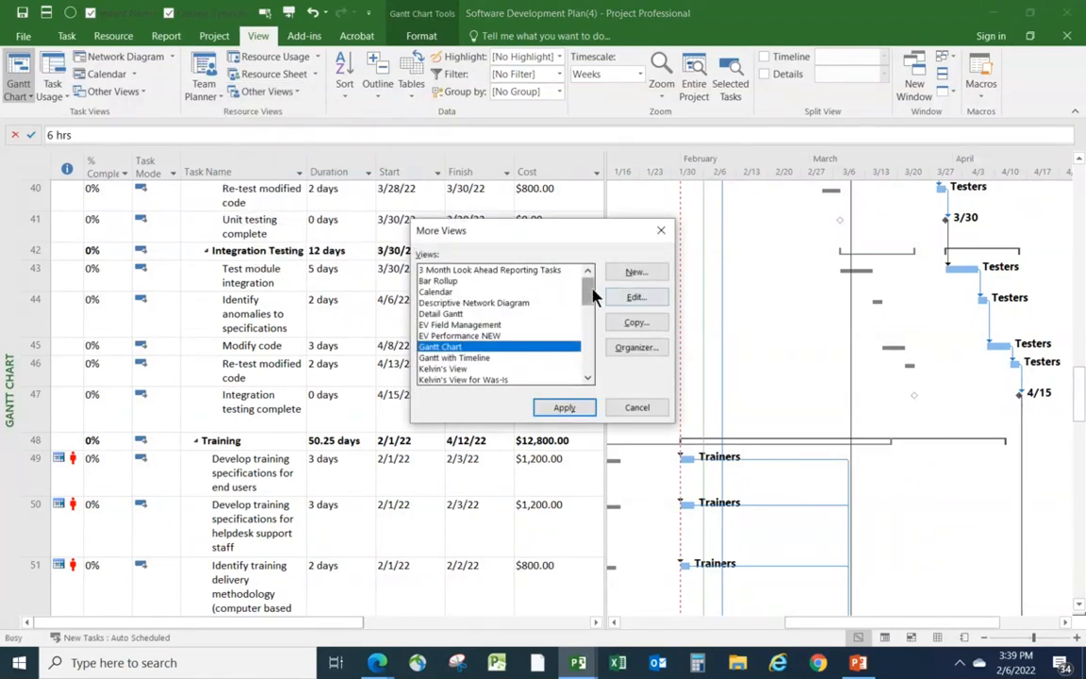
{"action": "left_click_drag", "start_coordinate": [587, 283], "coordinate": [588, 353]}
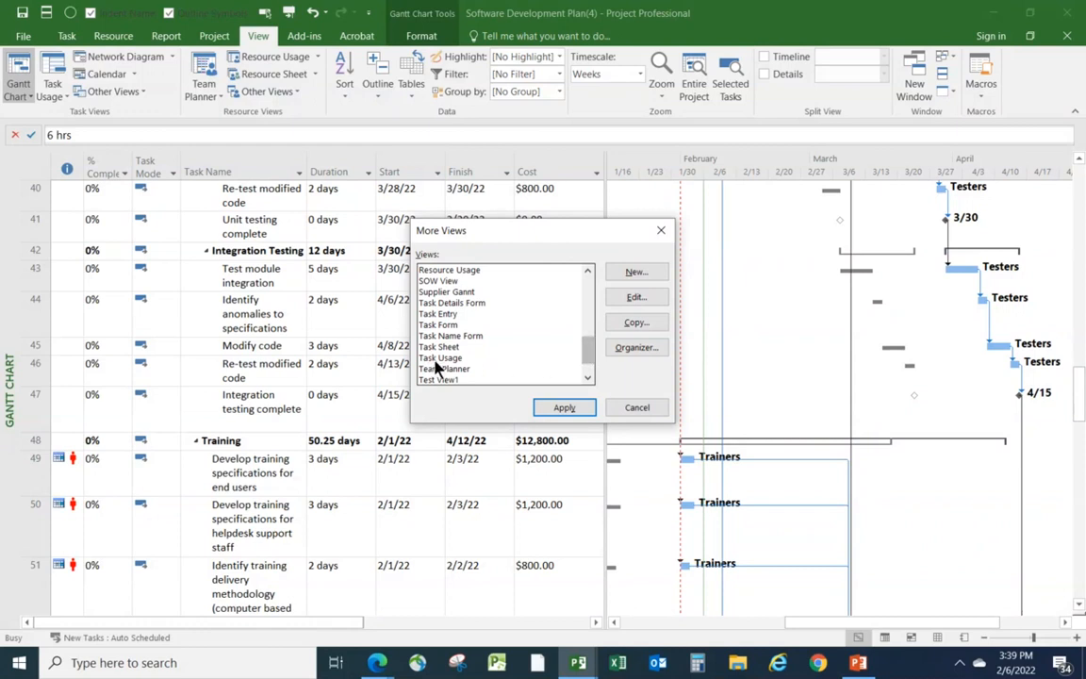
{"action": "left_click", "coordinate": [637, 407]}
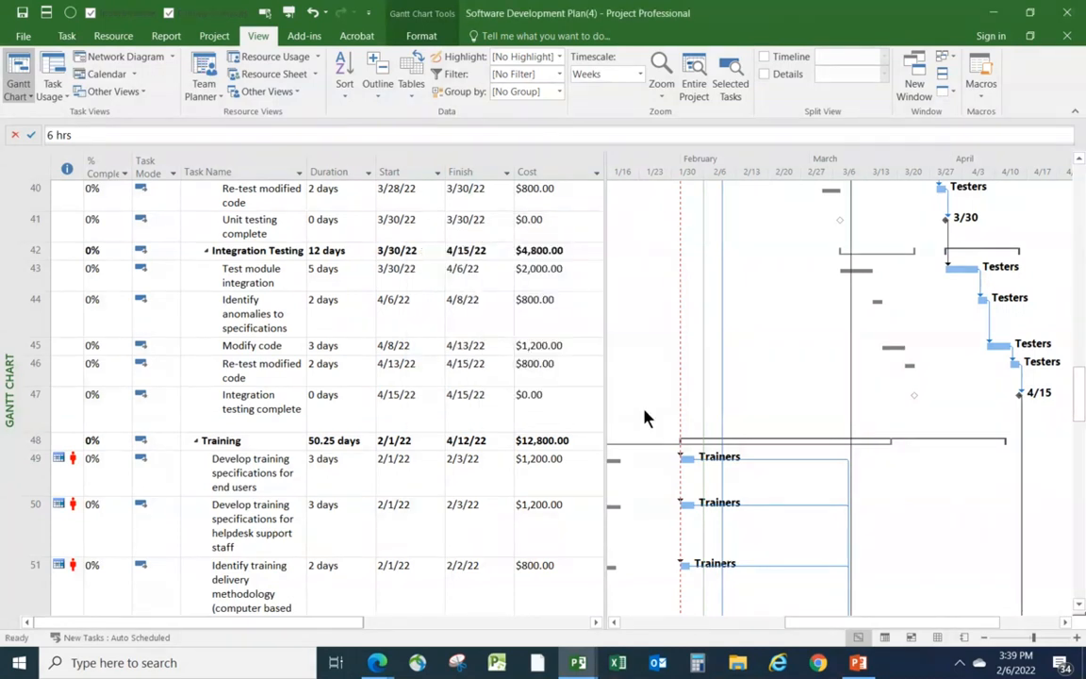
Show the Resource Usage view and bring Management's scheduled work for "Obtain approvals to proceed (concept, timeline, budget)" into the timesheet.
{"action": "left_click", "coordinate": [264, 58]}
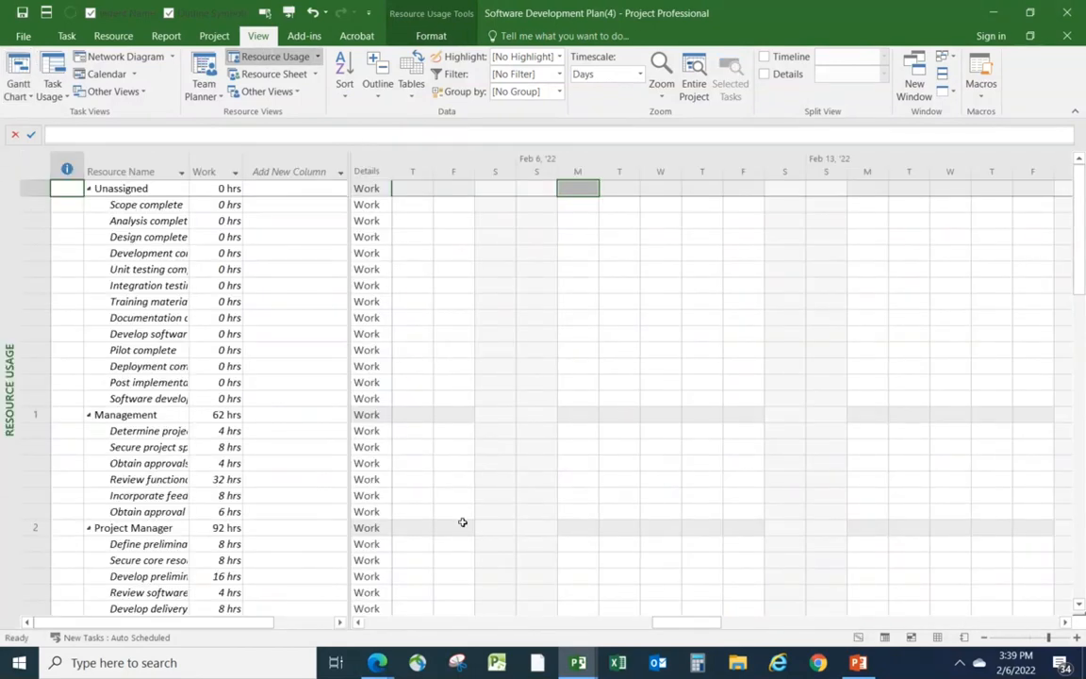
{"action": "left_click", "coordinate": [135, 463]}
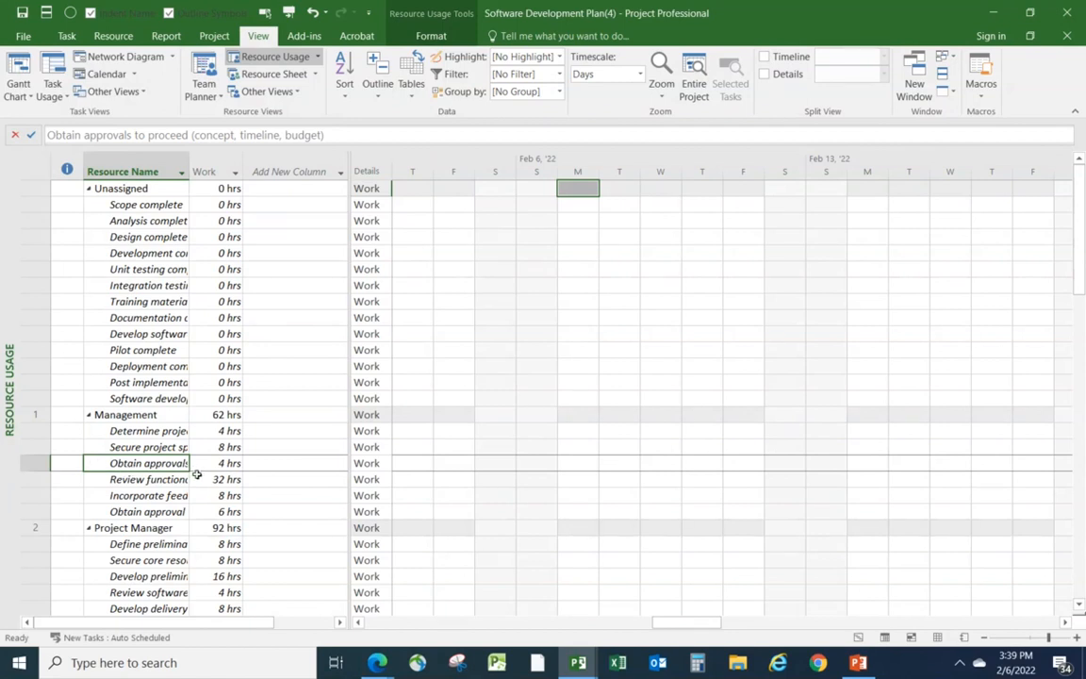
{"action": "left_click", "coordinate": [66, 36]}
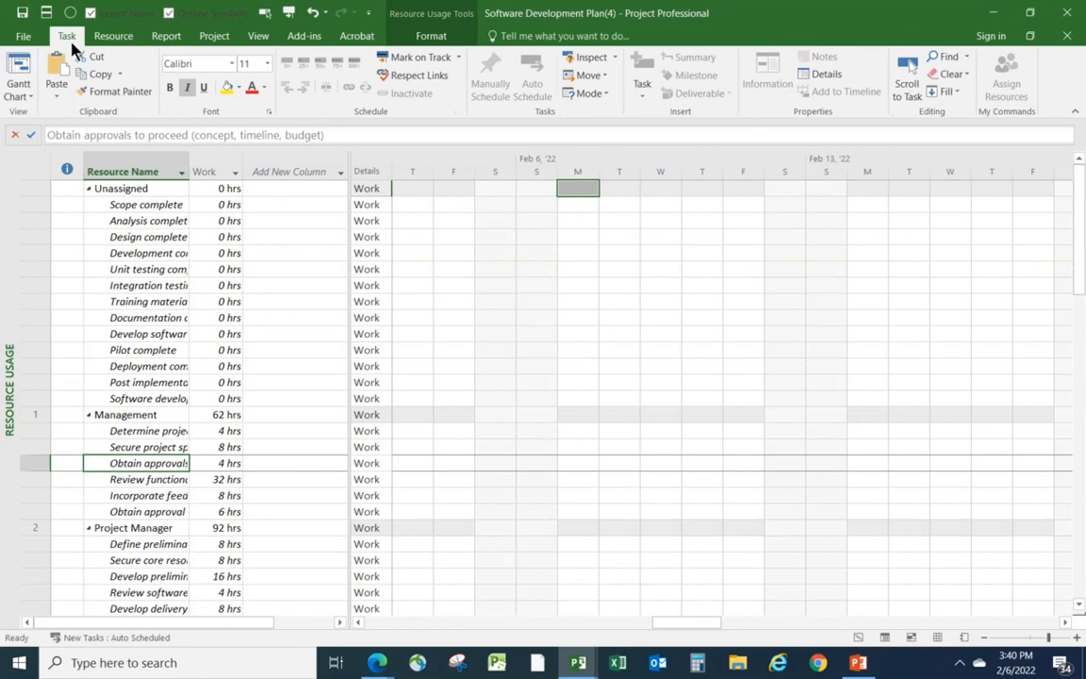
{"action": "left_click", "coordinate": [906, 87]}
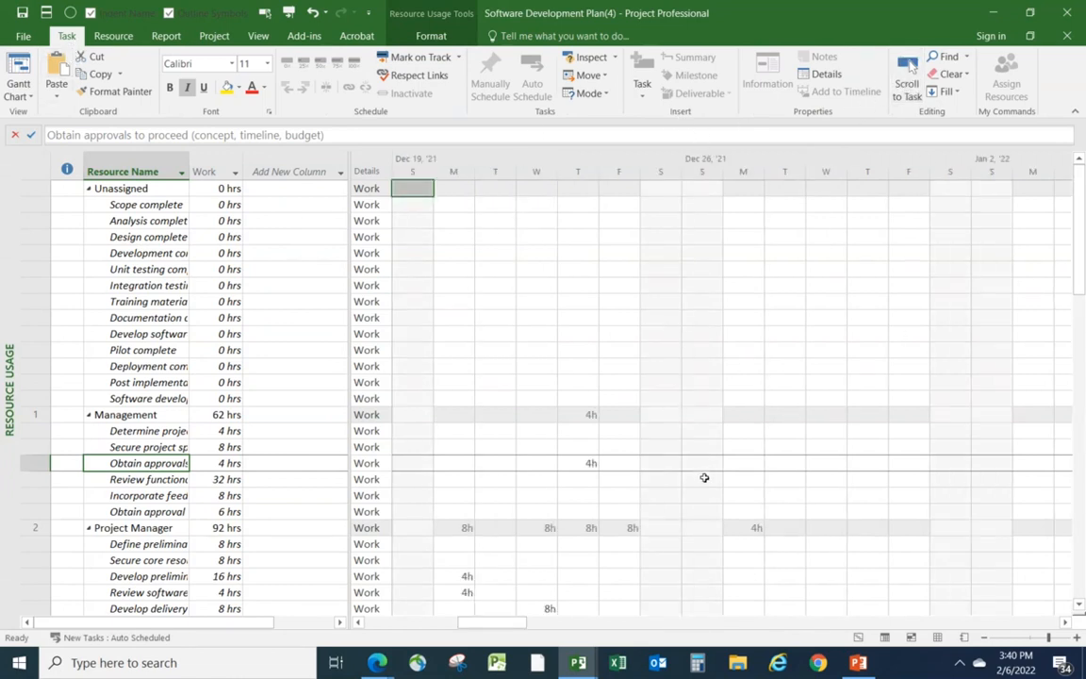
{"action": "scroll", "coordinate": [764, 396], "scroll_direction": "down", "scroll_amount": 1}
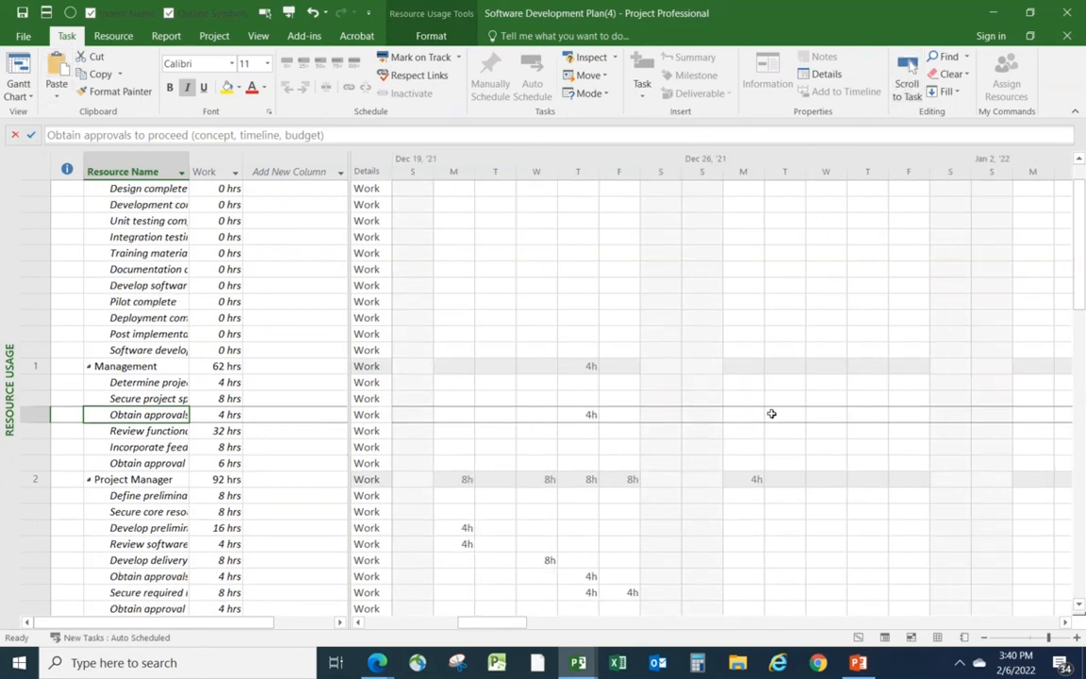
{"action": "scroll", "coordinate": [592, 507], "scroll_direction": "down", "scroll_amount": 1}
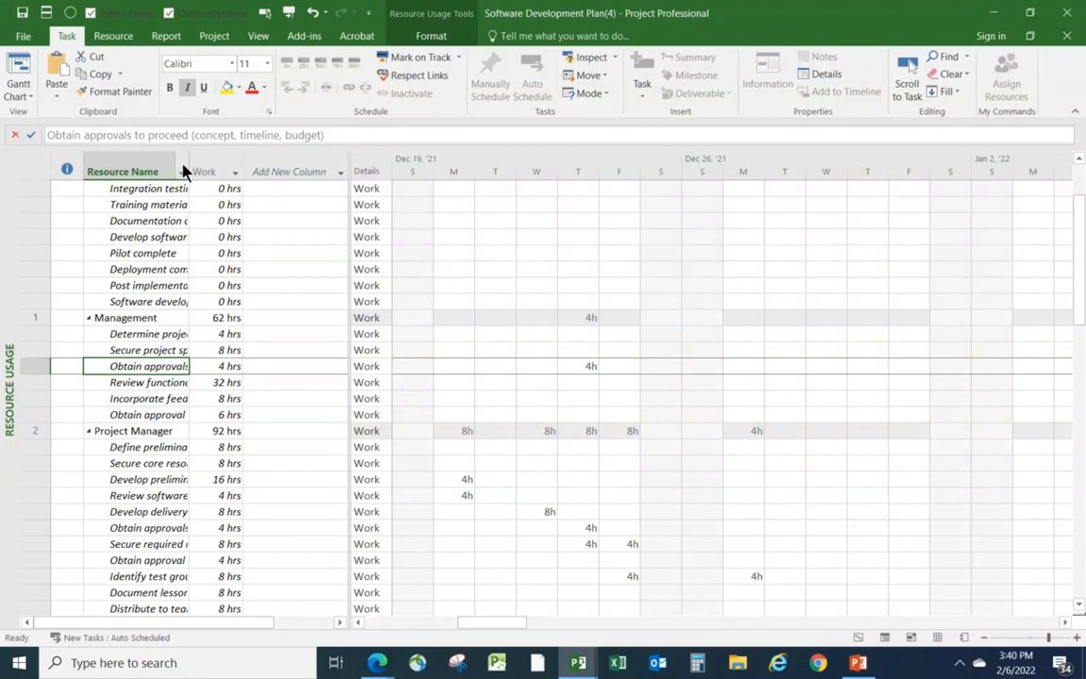
Widen the Resource Name column so the full assignment names of Management and Project Manager can be read.
{"action": "left_click_drag", "start_coordinate": [189, 169], "coordinate": [298, 160]}
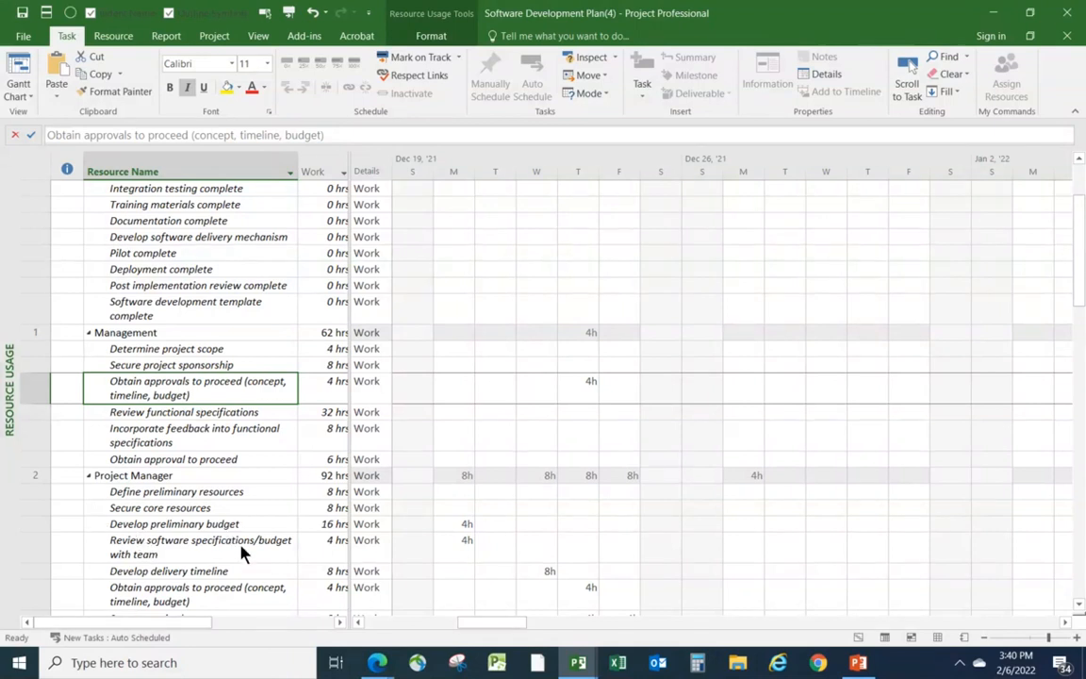
{"action": "scroll", "coordinate": [224, 545], "scroll_direction": "down", "scroll_amount": 2}
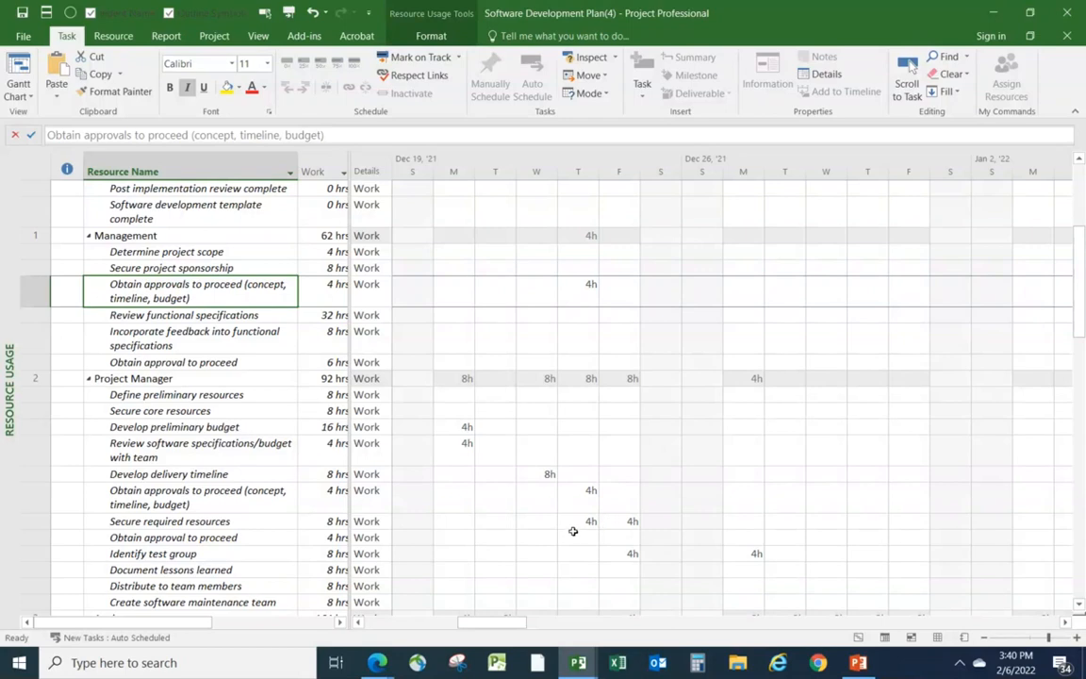
{"action": "scroll", "coordinate": [596, 558], "scroll_direction": "down", "scroll_amount": 1}
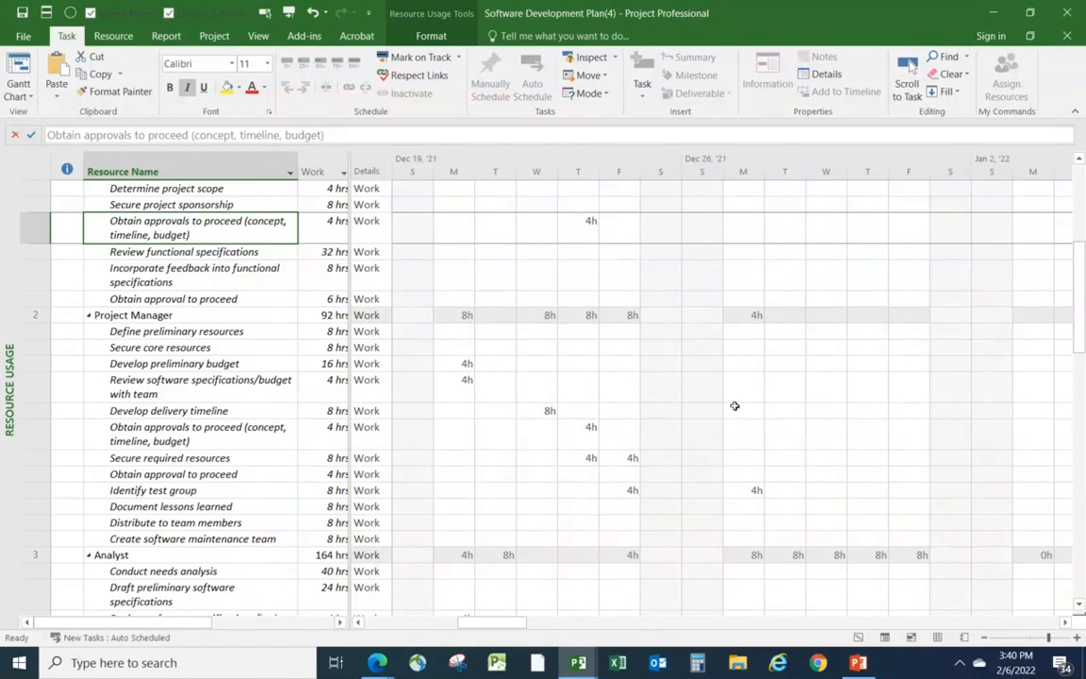
Add the Actual Work row to the Resource Usage timesheet alongside the scheduled Work row.
{"action": "right_click", "coordinate": [770, 437]}
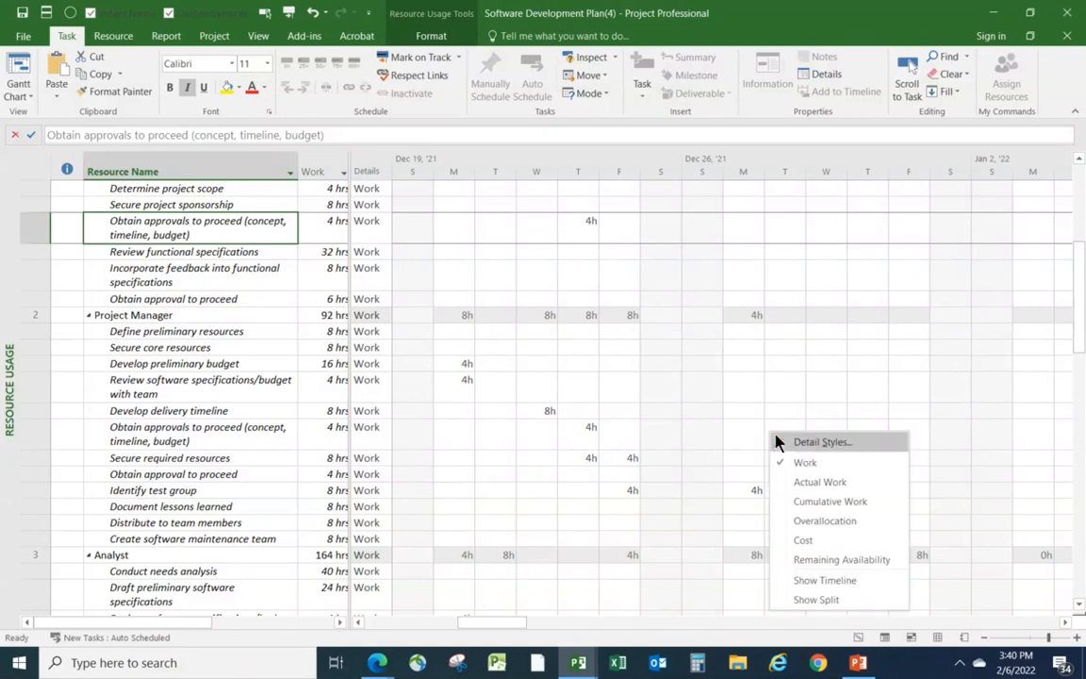
{"action": "left_click", "coordinate": [803, 482]}
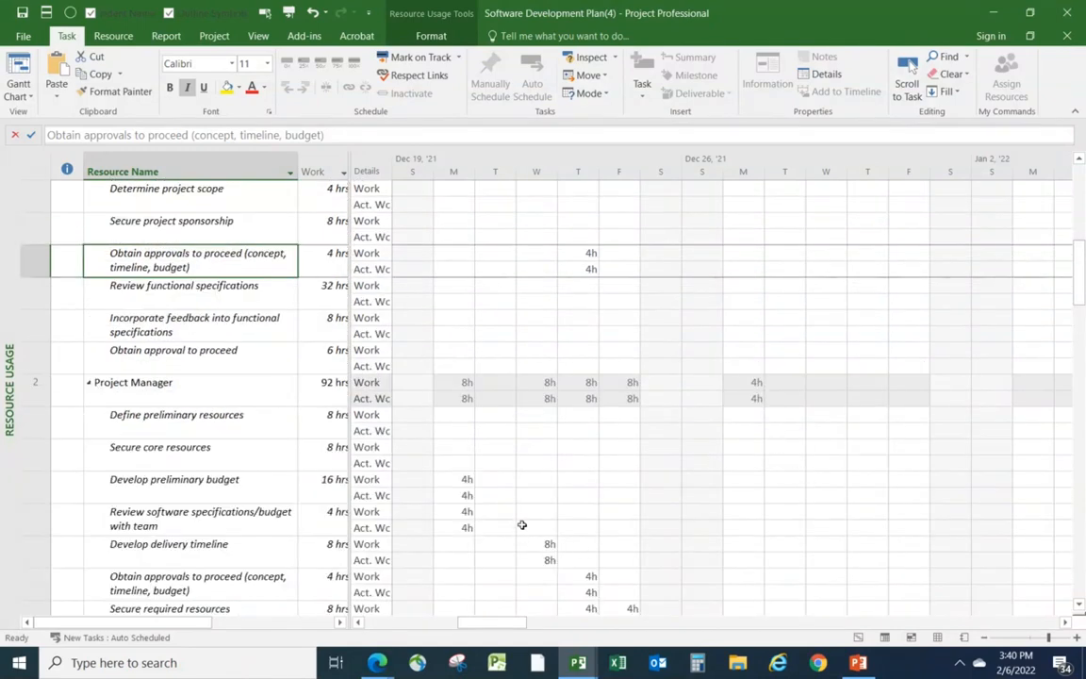
{"action": "scroll", "coordinate": [591, 469], "scroll_direction": "down", "scroll_amount": 1}
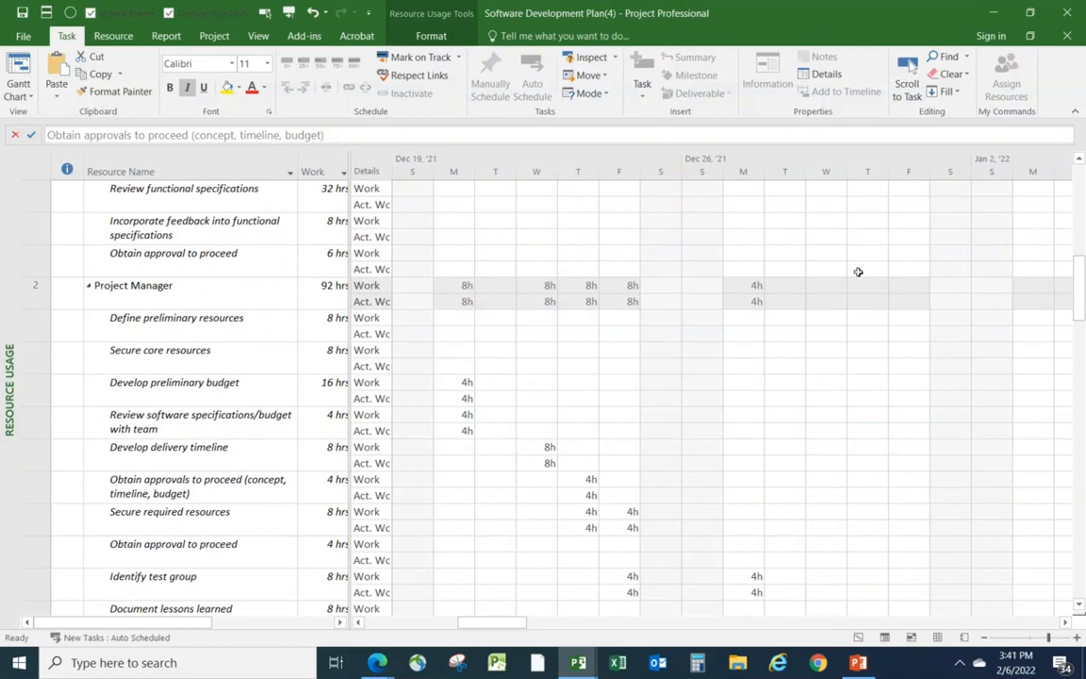
Record 4 hours of actual work for Testers on "Develop unit test plans using product specifications" on Tuesday of the Jan 30, '22 week.
{"action": "left_click", "coordinate": [1065, 622]}
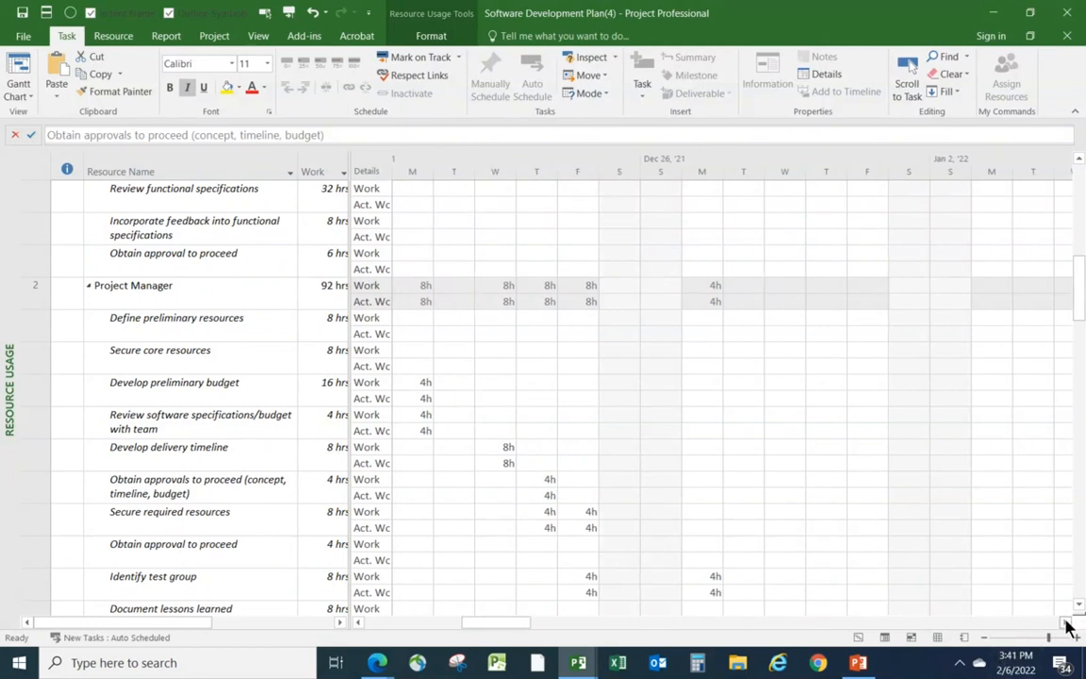
{"action": "left_click_drag", "start_coordinate": [1066, 622], "coordinate": [1065, 626]}
{"action": "scroll", "coordinate": [573, 492], "scroll_direction": "down", "scroll_amount": 4}
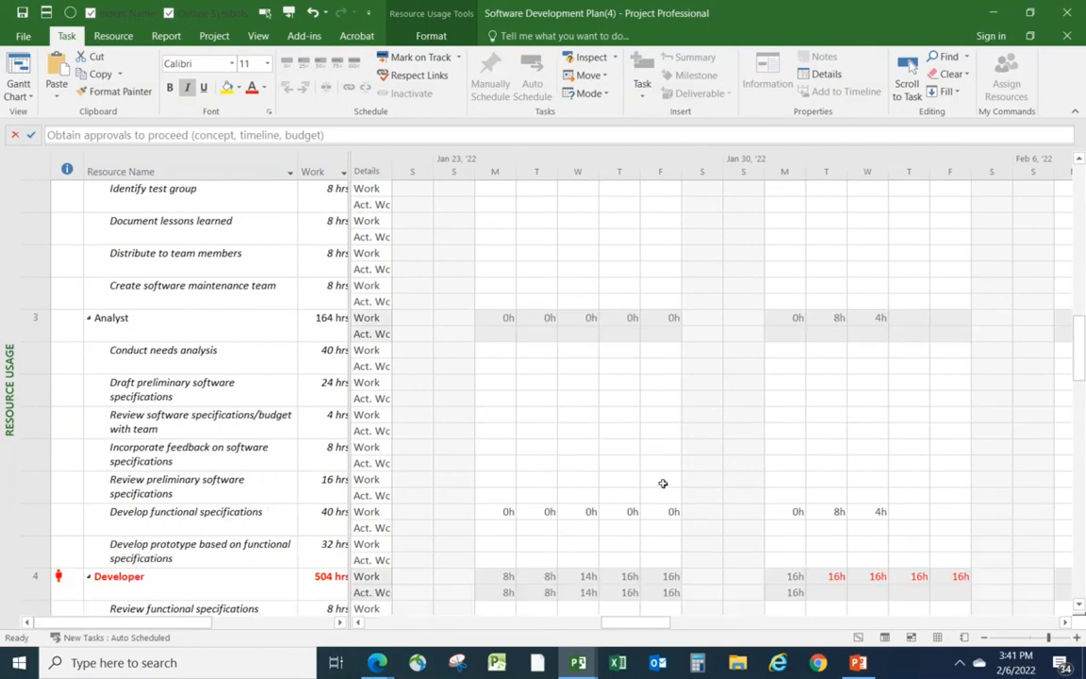
{"action": "scroll", "coordinate": [667, 462], "scroll_direction": "down", "scroll_amount": 2}
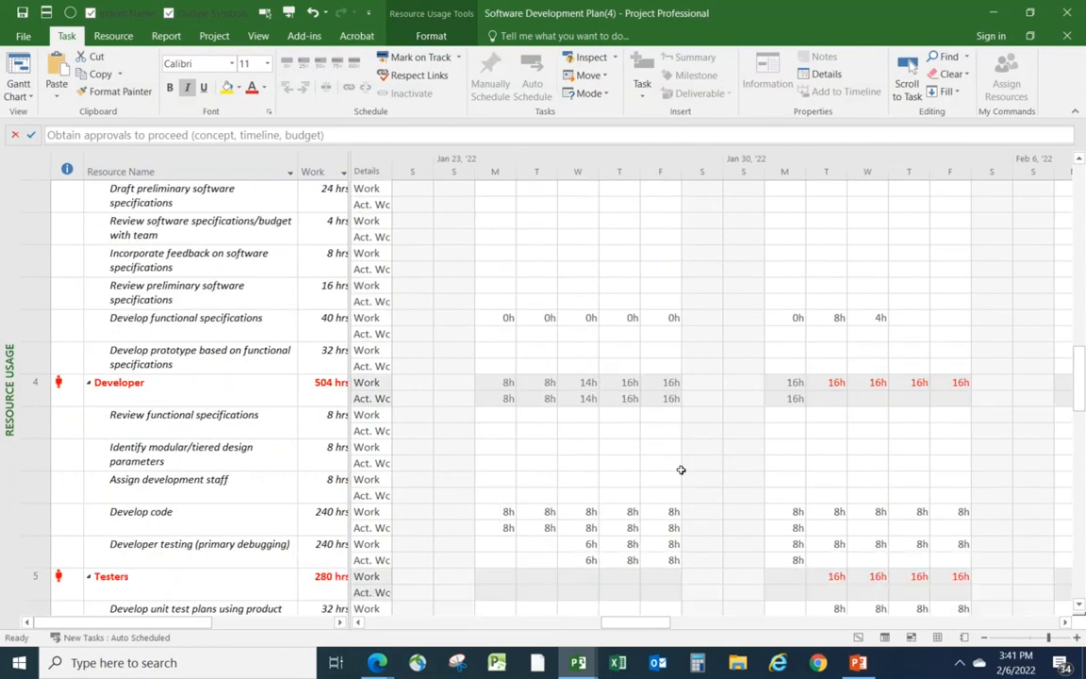
{"action": "scroll", "coordinate": [664, 470], "scroll_direction": "down", "scroll_amount": 1}
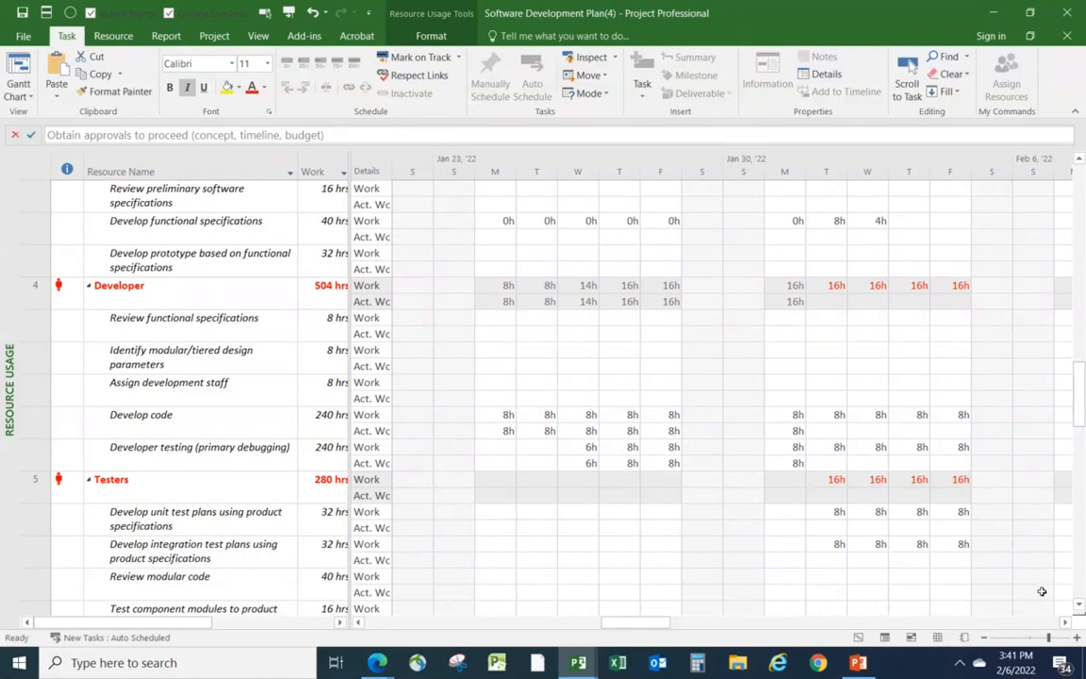
{"action": "left_click", "coordinate": [1066, 623]}
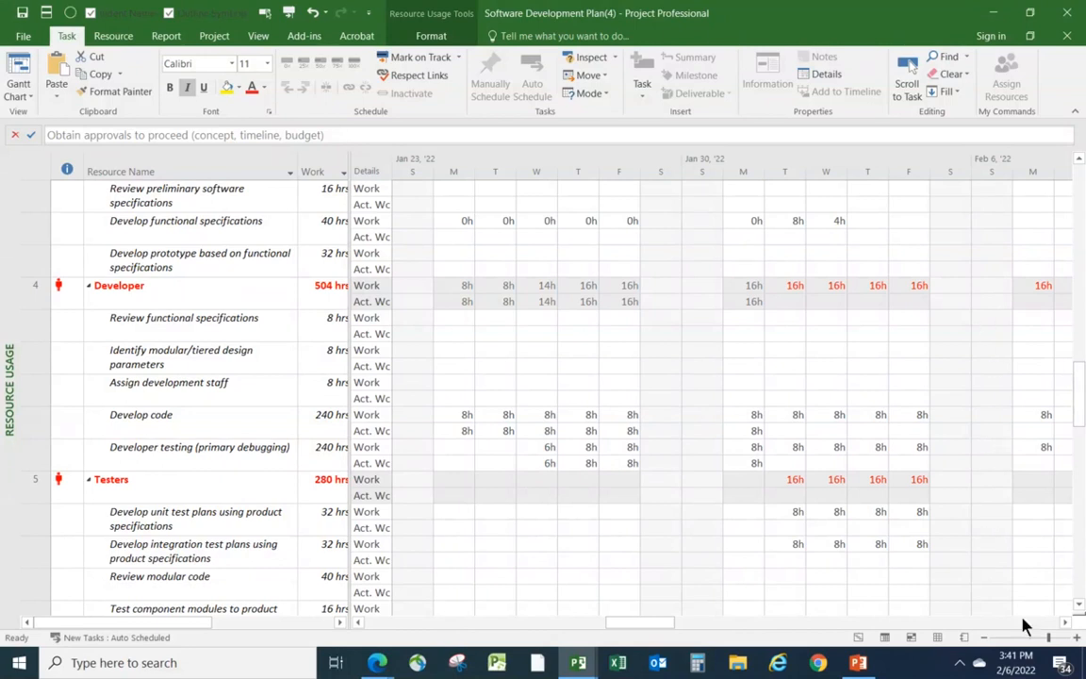
{"action": "left_click", "coordinate": [786, 530]}
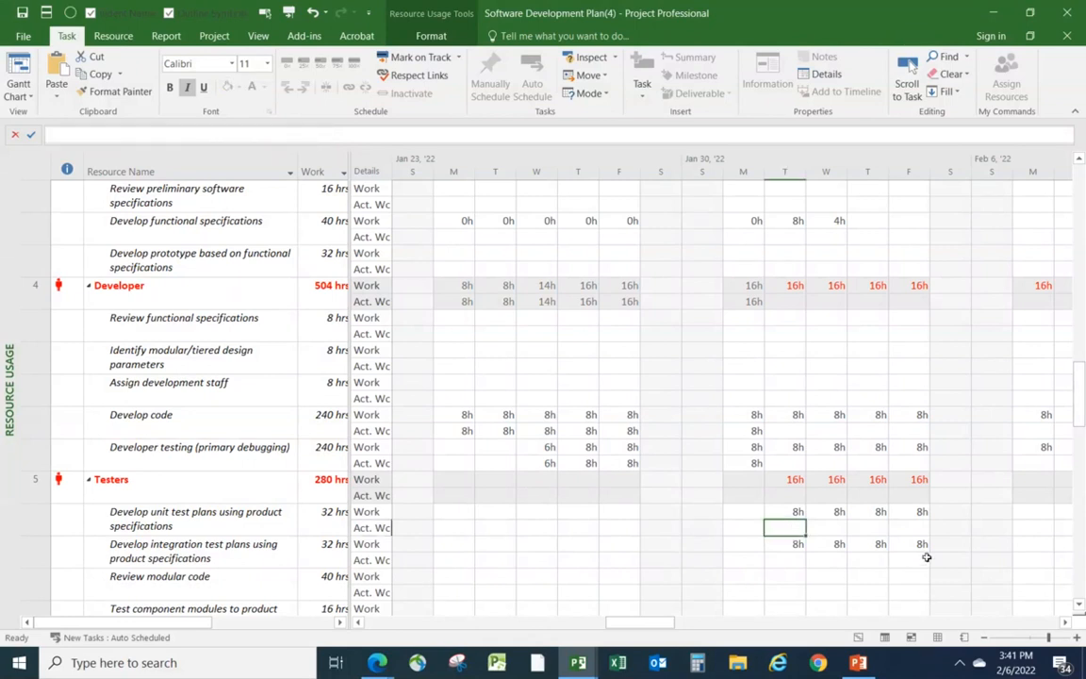
{"action": "left_click", "coordinate": [1065, 622]}
{"action": "left_click", "coordinate": [1065, 622]}
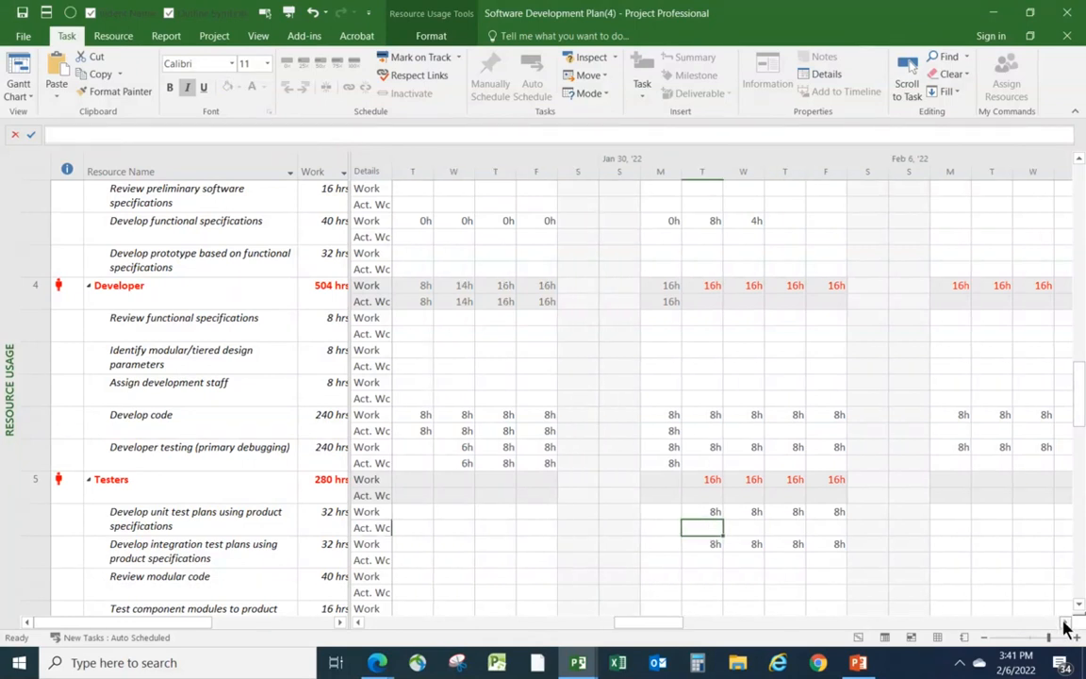
{"action": "left_click", "coordinate": [1065, 622]}
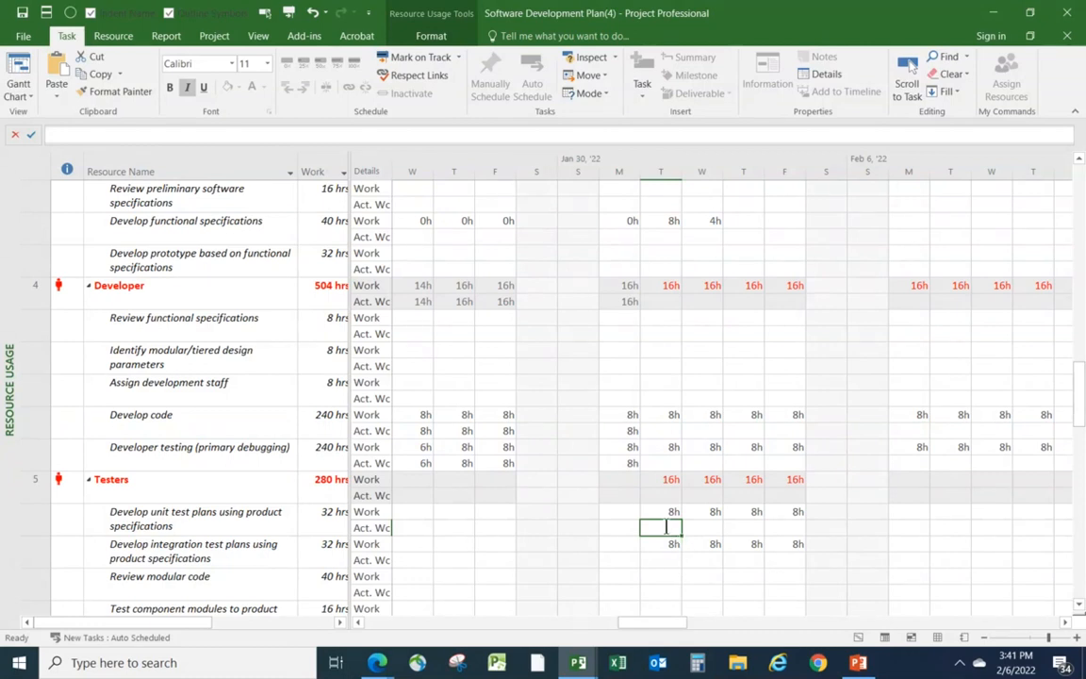
{"action": "type", "text": "4"}
{"action": "key", "text": "Return"}
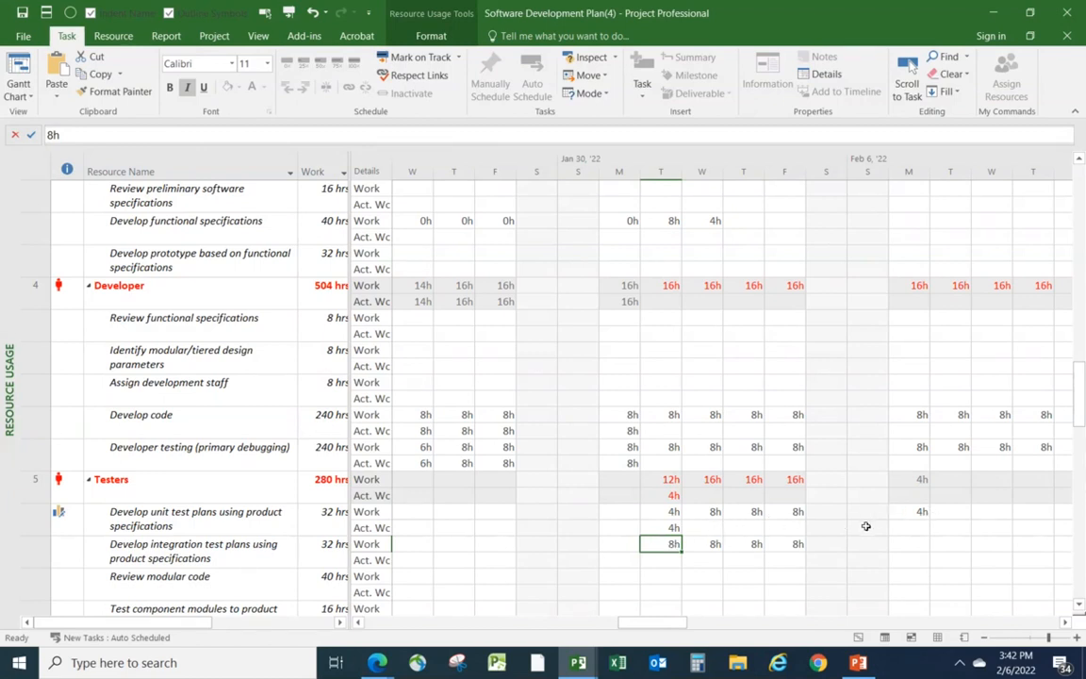
Record the Testers' actual work on the unit test plans as 10 hours Wednesday, 10 hours Thursday and 8 hours Friday of that week.
{"action": "left_click", "coordinate": [710, 530]}
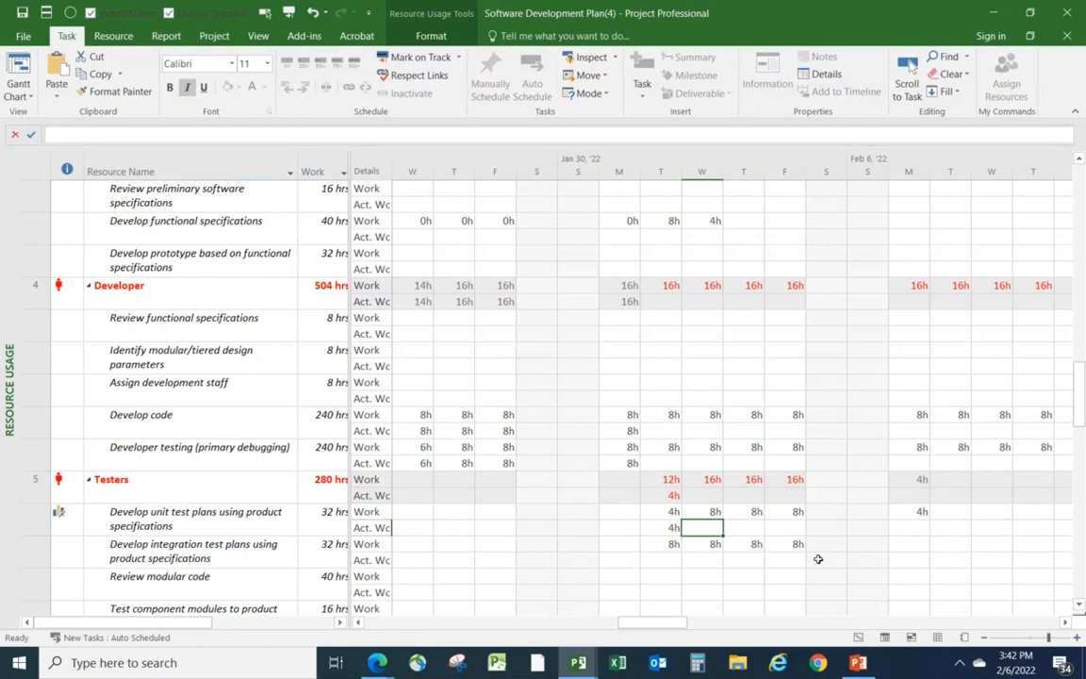
{"action": "type", "text": "10"}
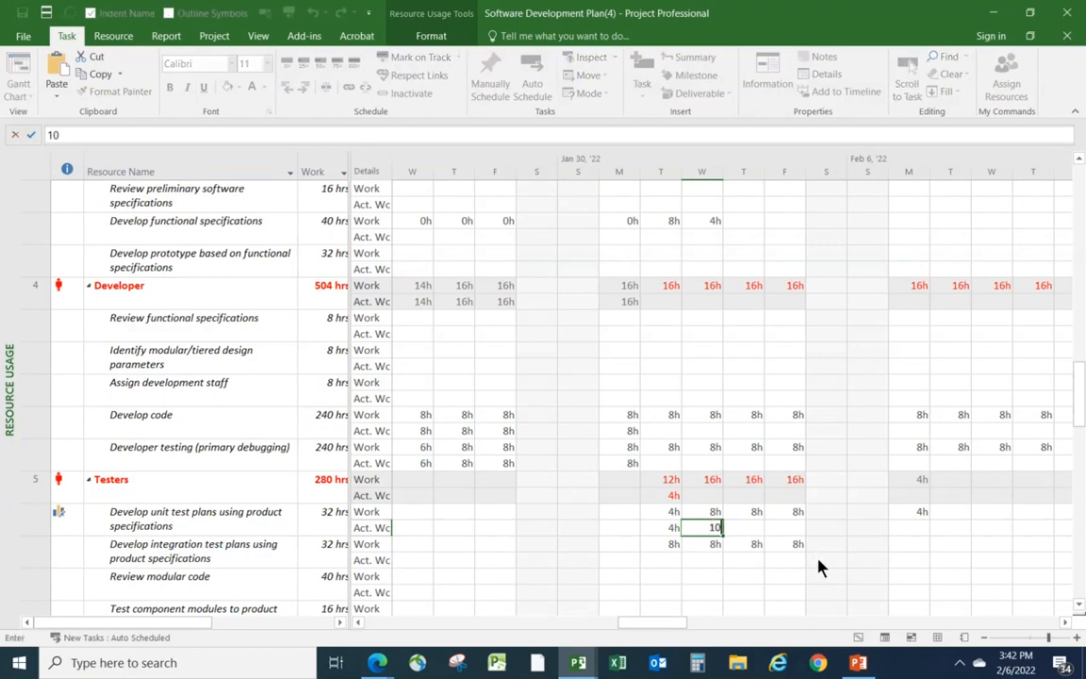
{"action": "left_click", "coordinate": [754, 528]}
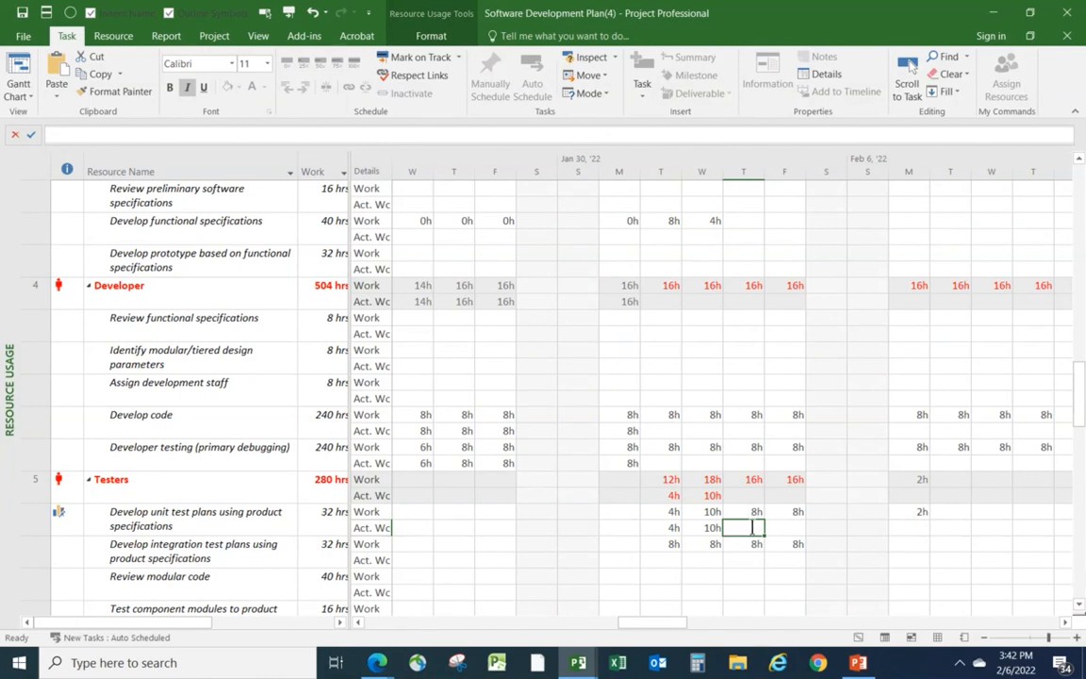
{"action": "type", "text": "10"}
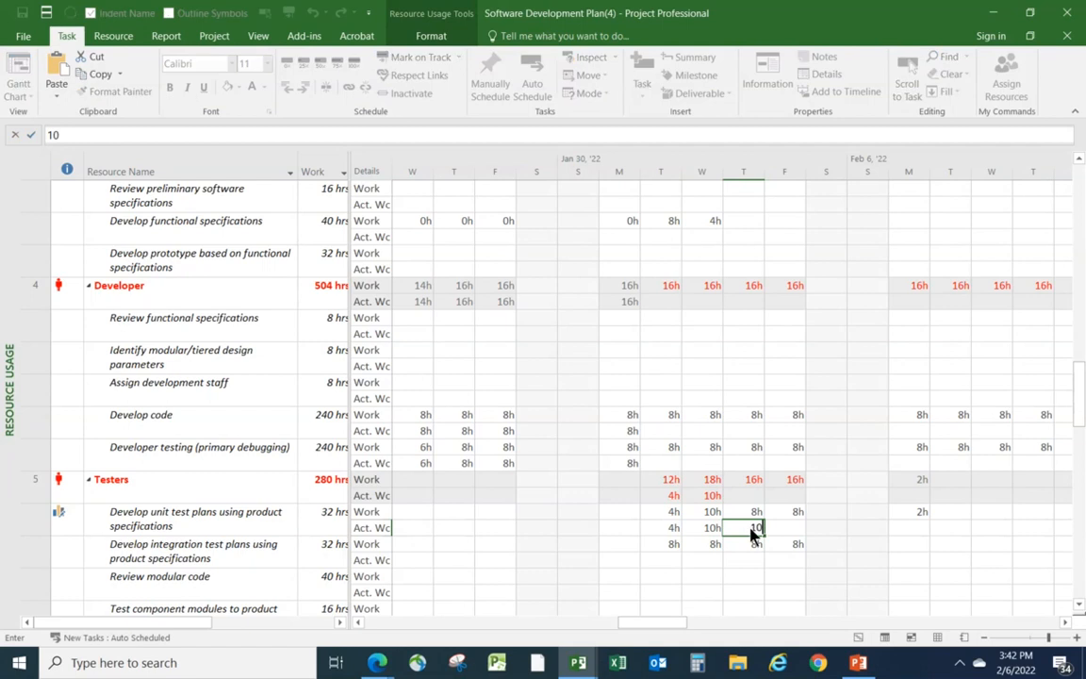
{"action": "left_click", "coordinate": [792, 527]}
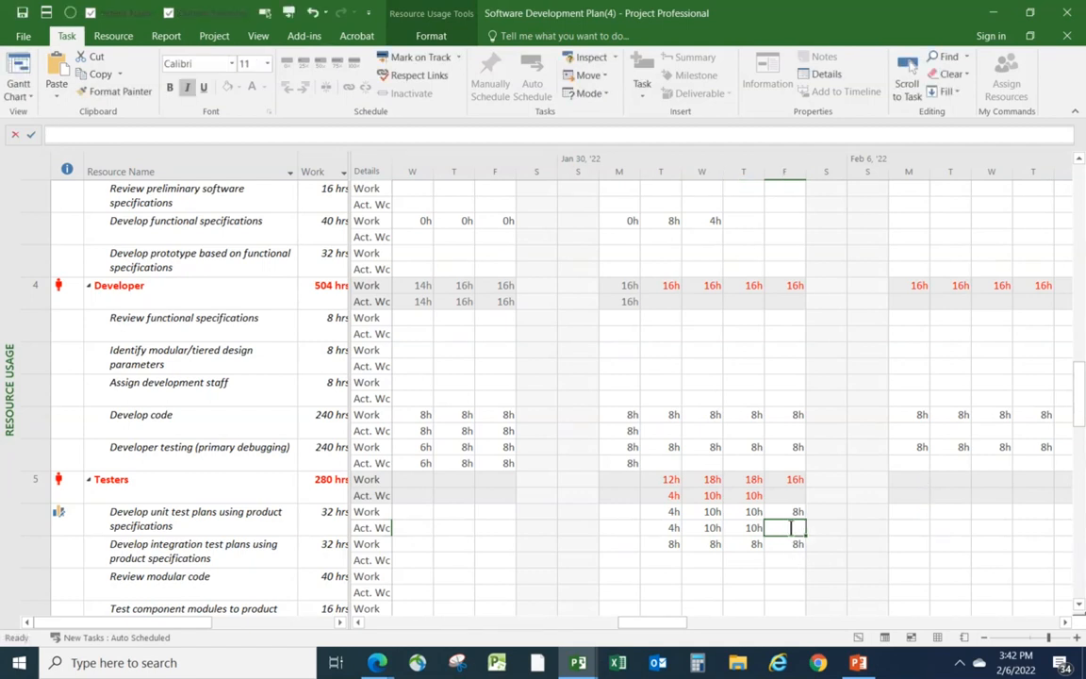
{"action": "type", "text": "8"}
{"action": "left_click", "coordinate": [785, 592]}
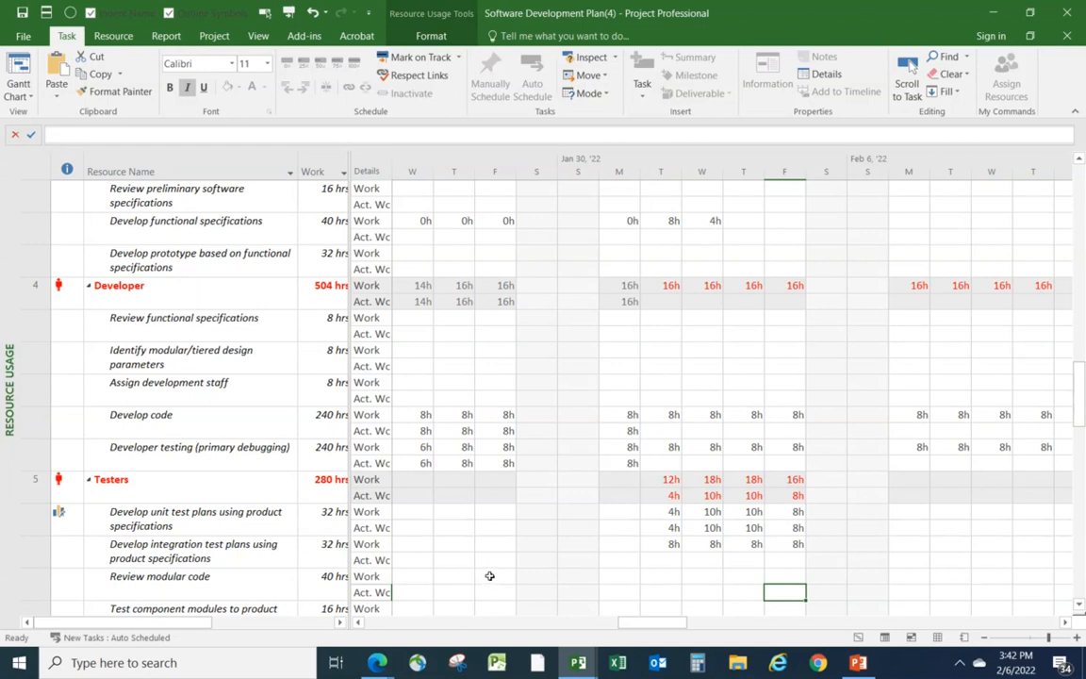
Apply the Task Usage view to list the assigned resources under each task.
{"action": "left_click", "coordinate": [258, 36]}
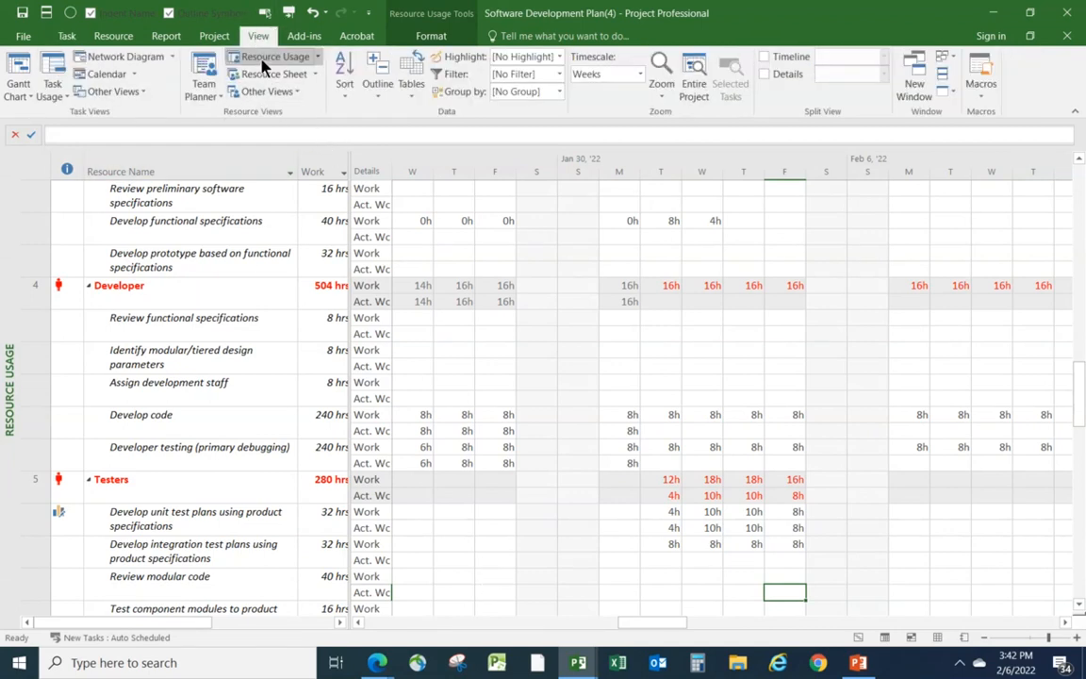
{"action": "left_click", "coordinate": [319, 64]}
{"action": "left_click", "coordinate": [283, 153]}
{"action": "left_click_drag", "start_coordinate": [594, 323], "coordinate": [586, 364]}
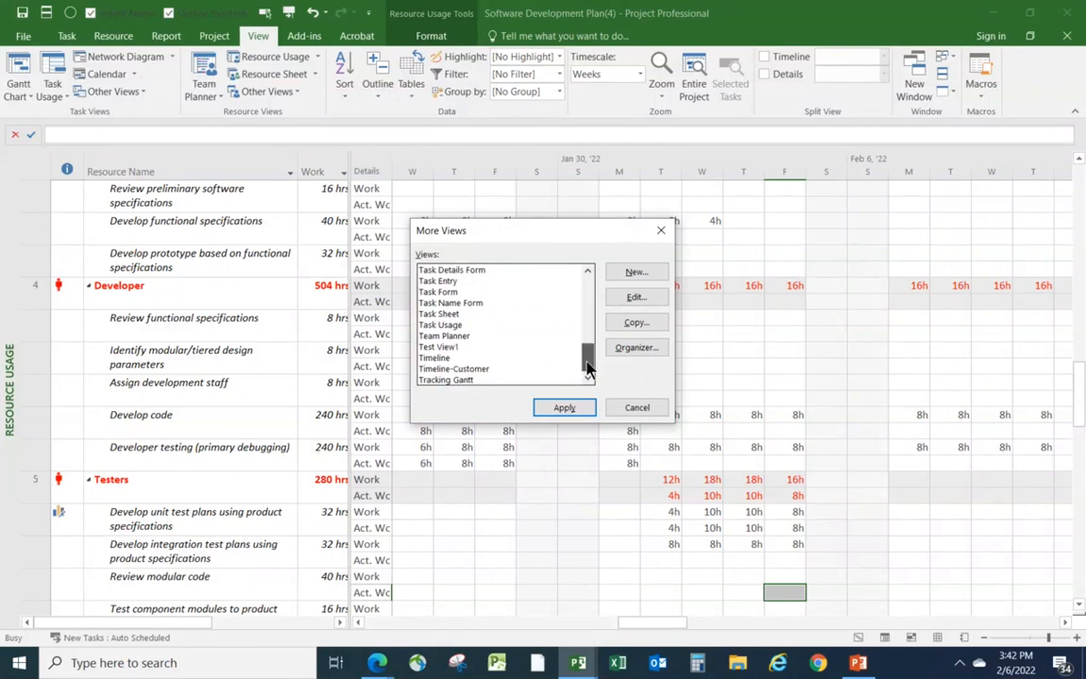
{"action": "left_click", "coordinate": [453, 325]}
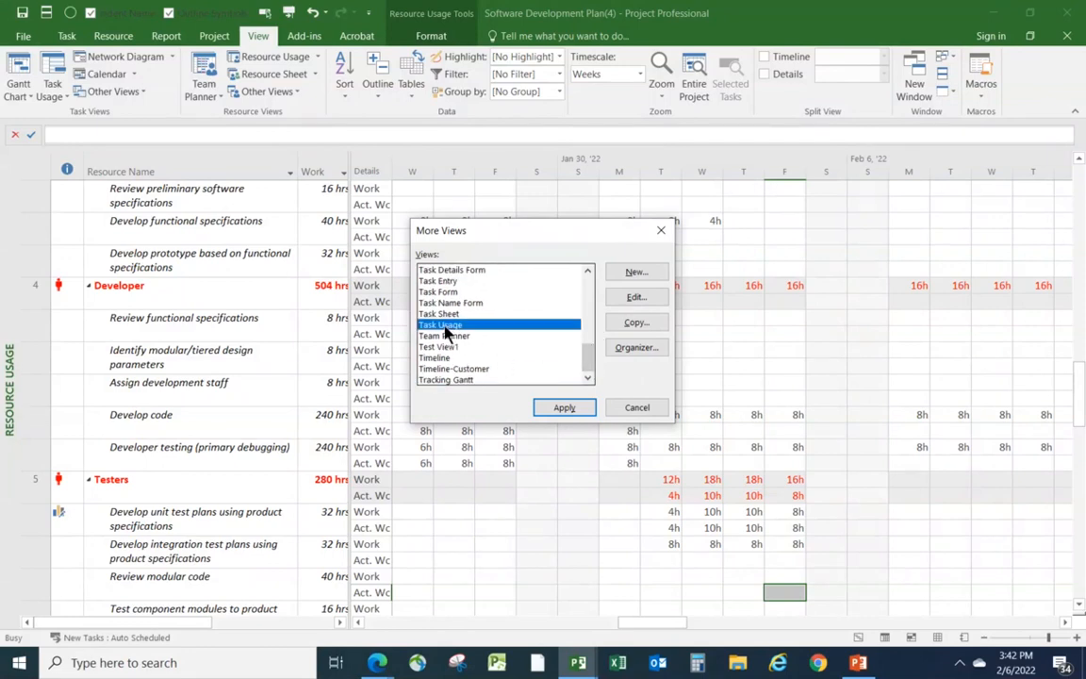
{"action": "left_click", "coordinate": [553, 410]}
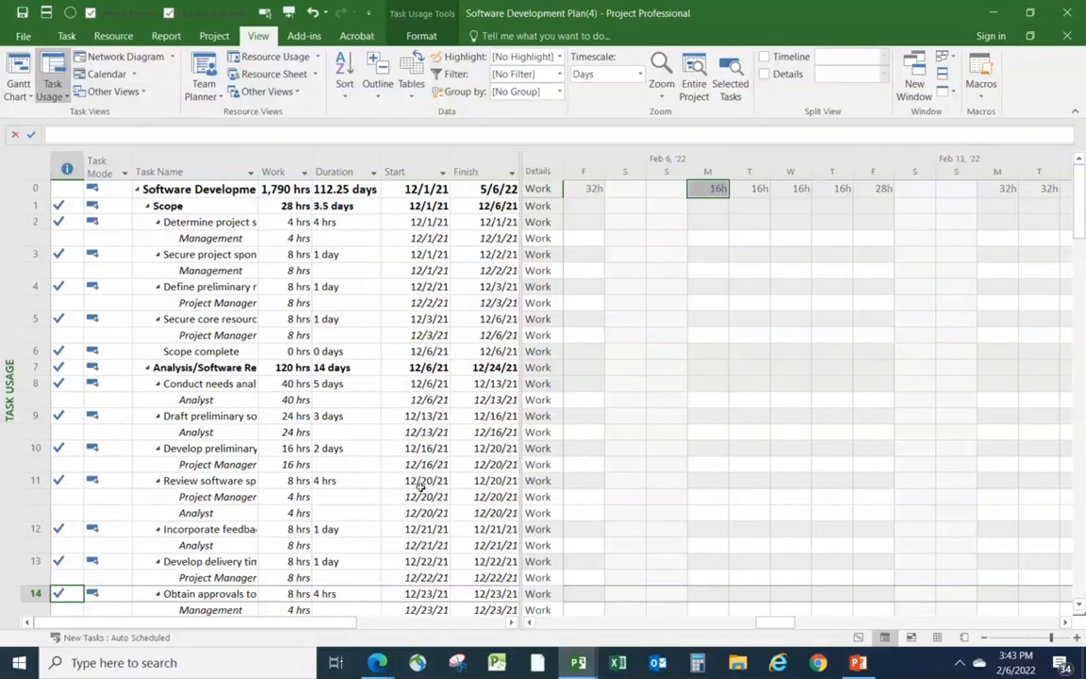
Bring the scheduled work for "Review software specifications/budget with team" into the timesheet.
{"action": "left_click", "coordinate": [191, 449]}
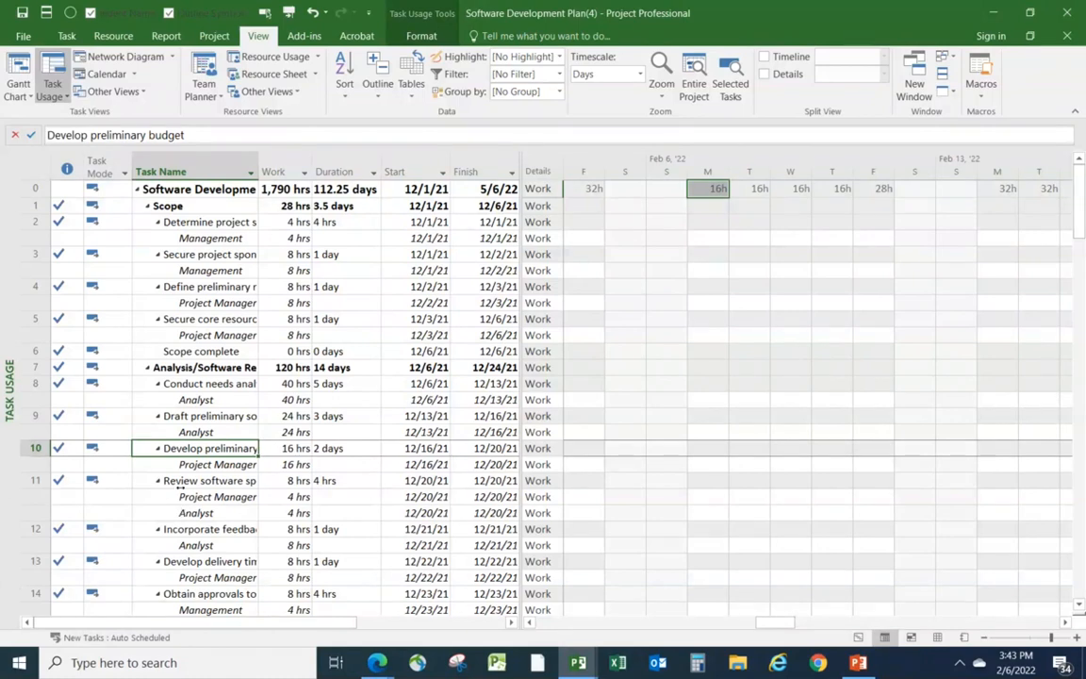
{"action": "left_click", "coordinate": [187, 481]}
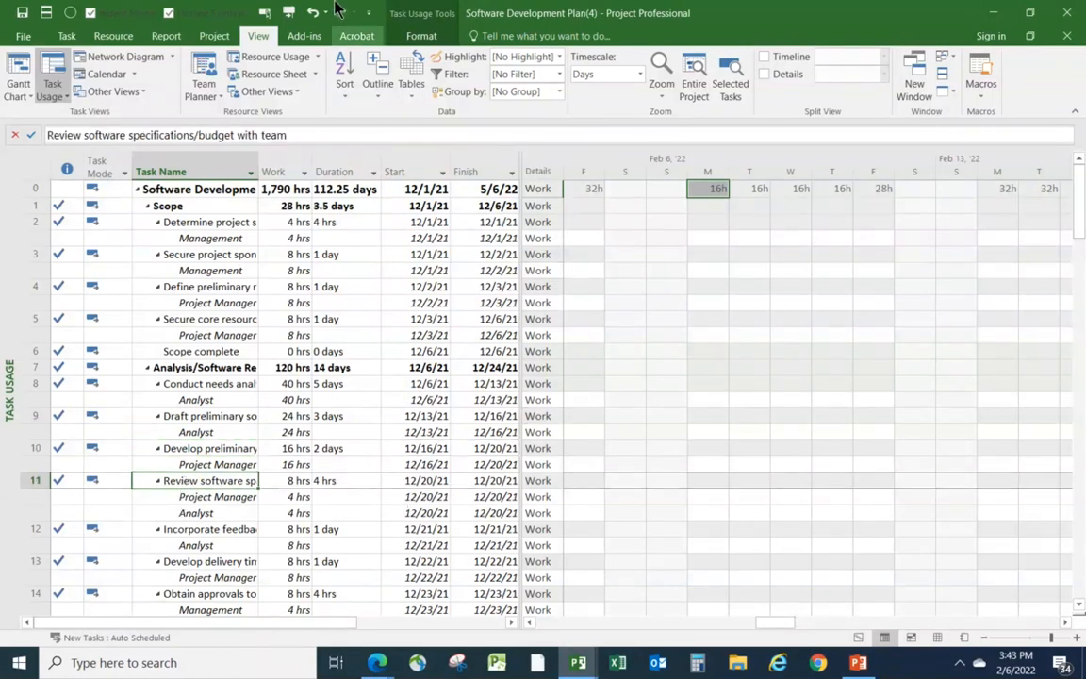
{"action": "left_click", "coordinate": [67, 37]}
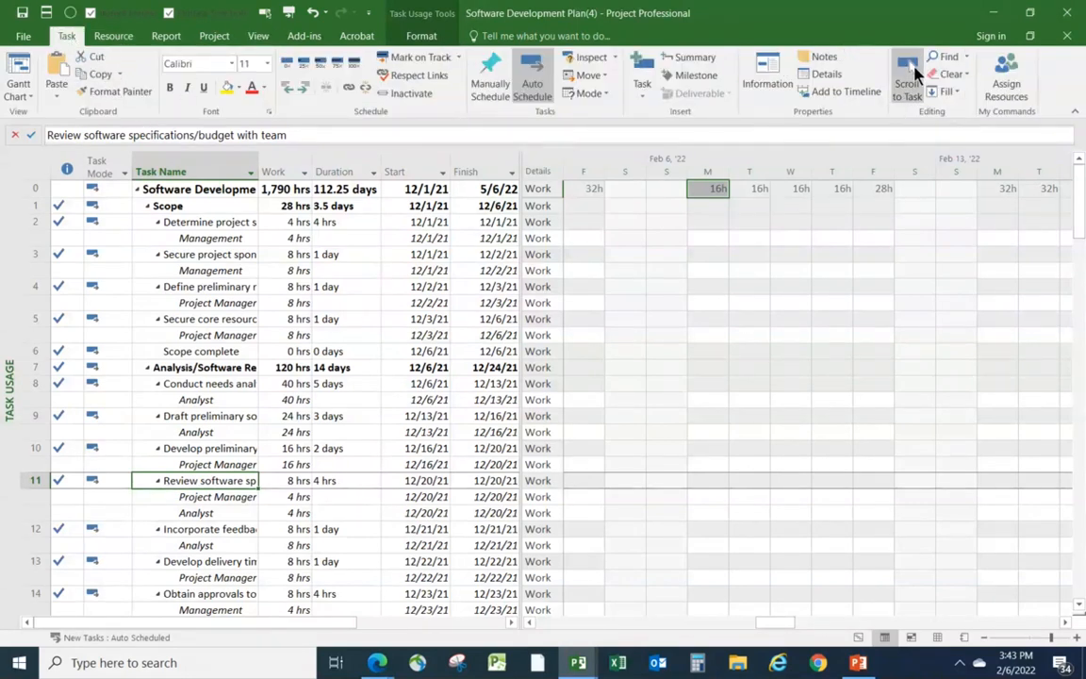
{"action": "left_click", "coordinate": [914, 76]}
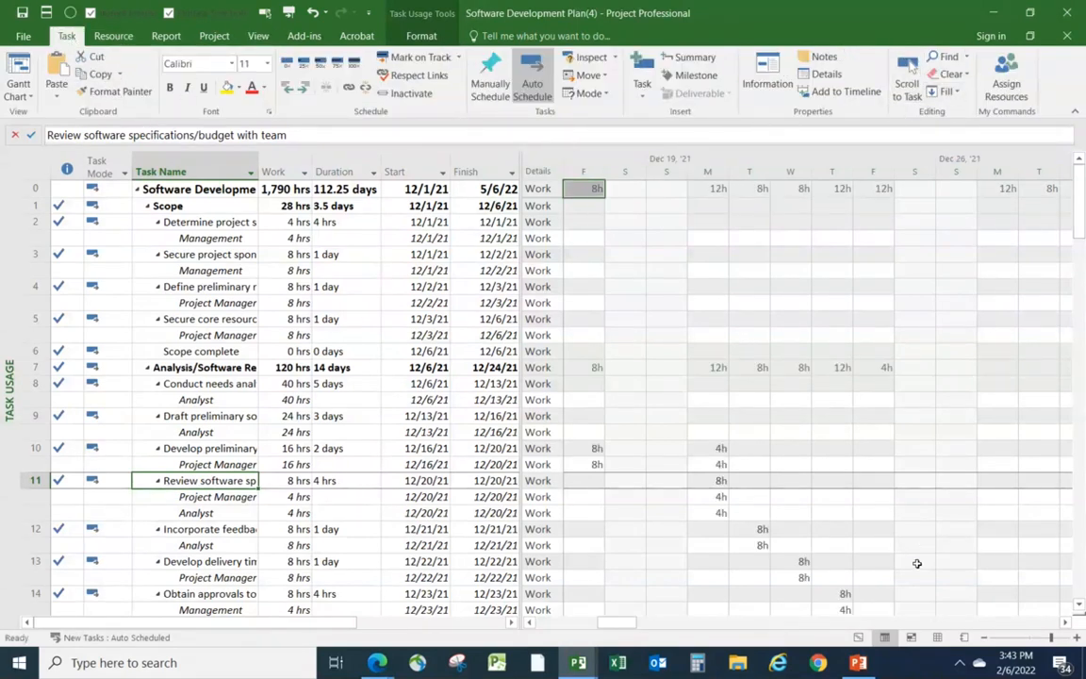
Add the Actual Work row to the Task Usage timesheet and show the assignments around "Review software specifications/budget with team".
{"action": "right_click", "coordinate": [829, 508]}
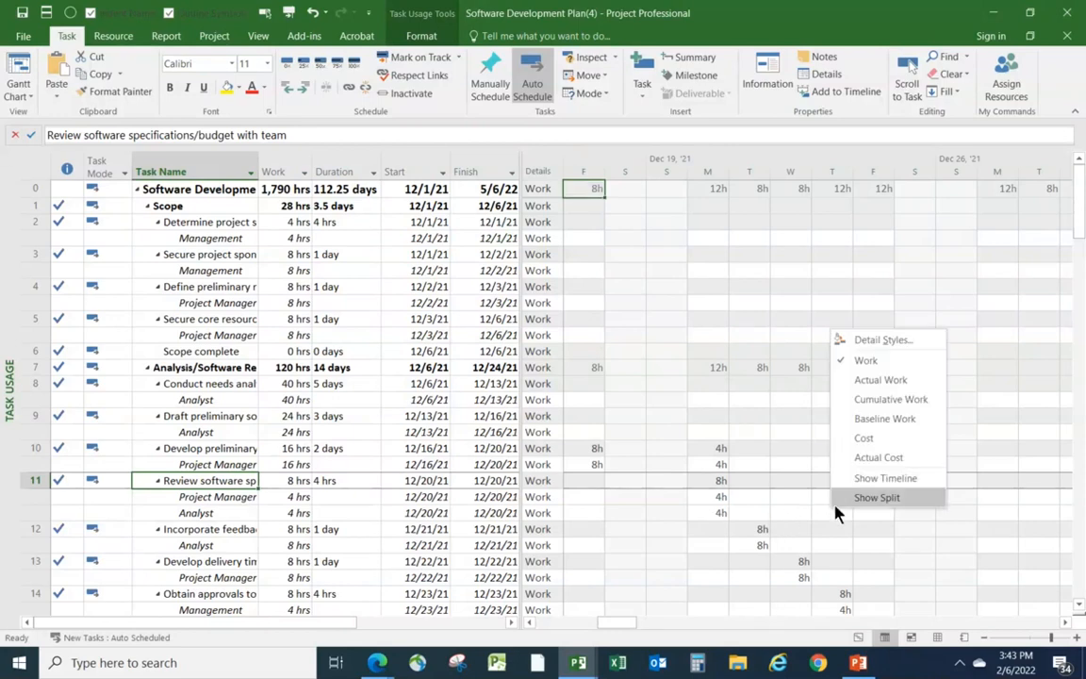
{"action": "left_click", "coordinate": [873, 381]}
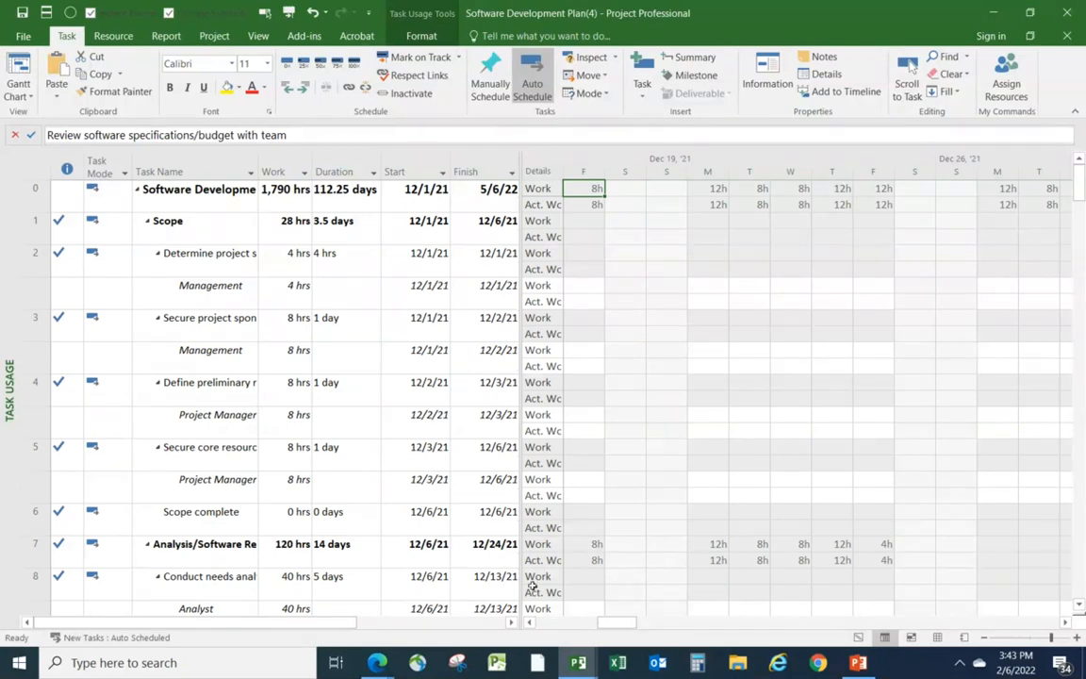
{"action": "scroll", "coordinate": [293, 509], "scroll_direction": "down", "scroll_amount": 2}
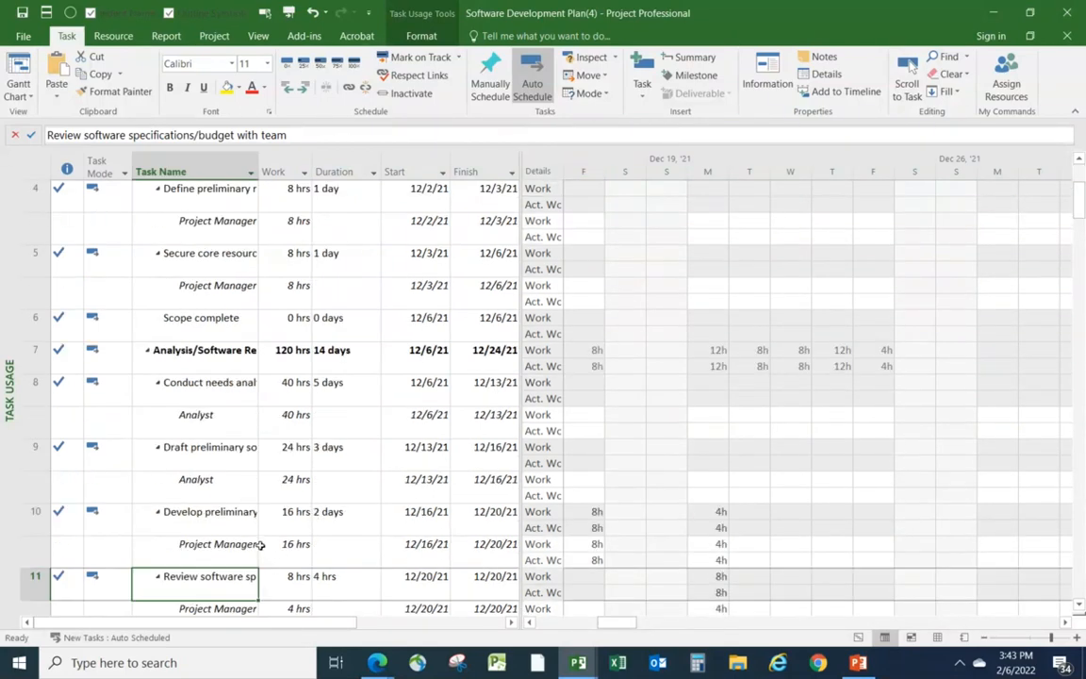
{"action": "scroll", "coordinate": [250, 553], "scroll_direction": "down", "scroll_amount": 1}
Check the Project Manager and Analyst actual work cells for the specifications/budget review on Monday of the Dec 19, '21 week.
{"action": "left_click", "coordinate": [227, 539]}
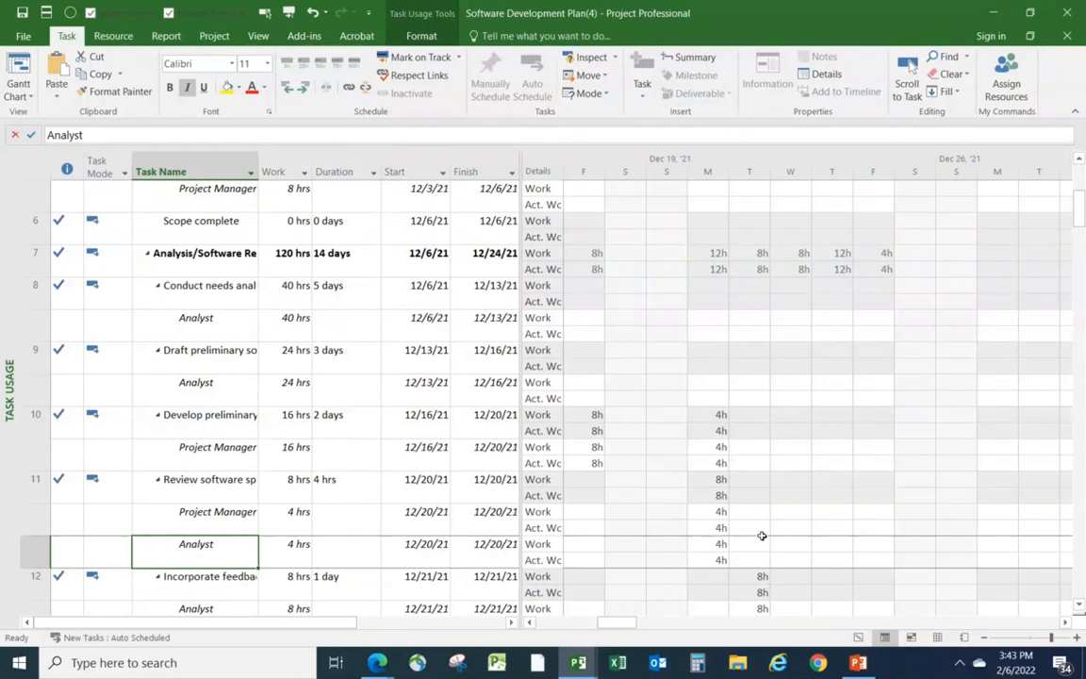
{"action": "left_click", "coordinate": [705, 527]}
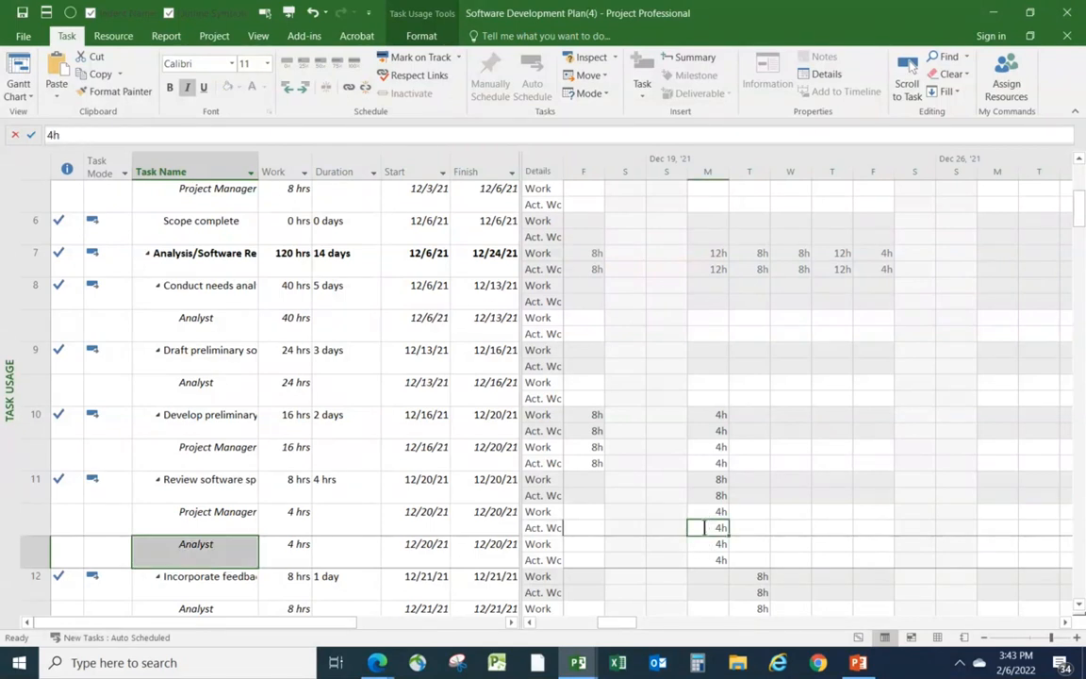
{"action": "left_click", "coordinate": [701, 563]}
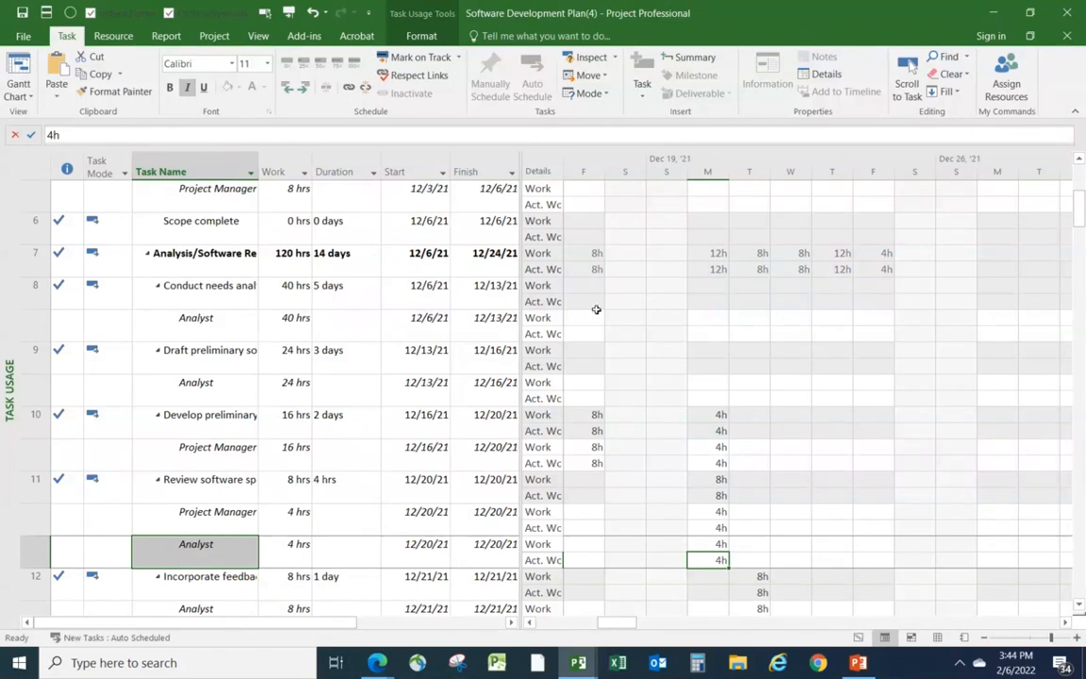
Return to the Gantt Chart view and show the task bars from the project's start in December.
{"action": "left_click", "coordinate": [19, 75]}
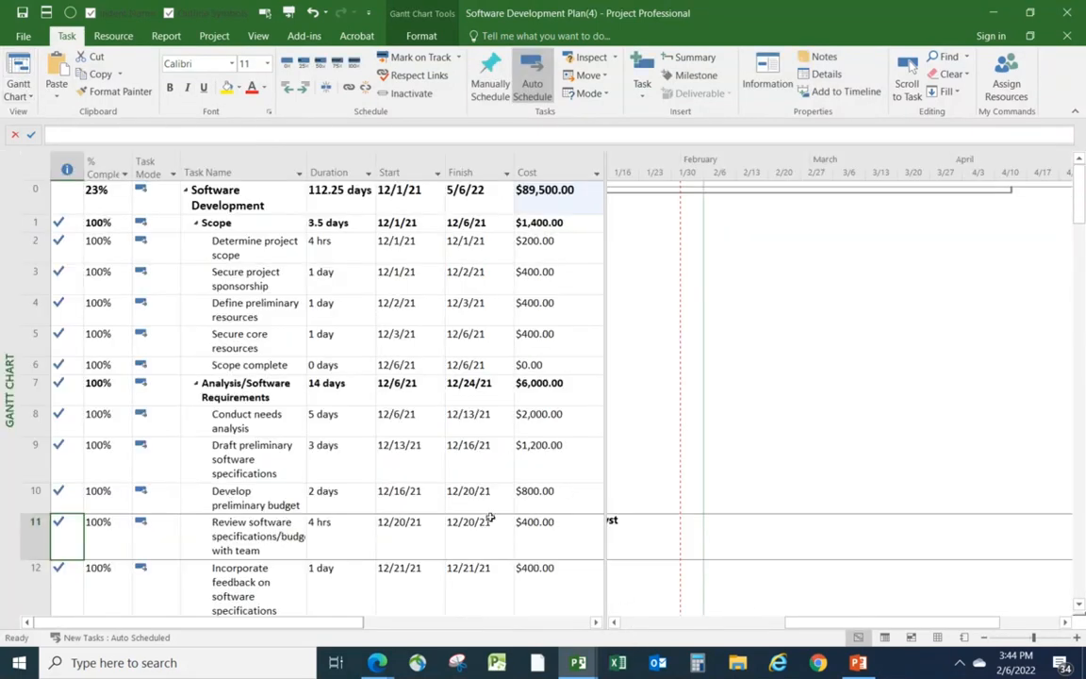
{"action": "left_click", "coordinate": [614, 622]}
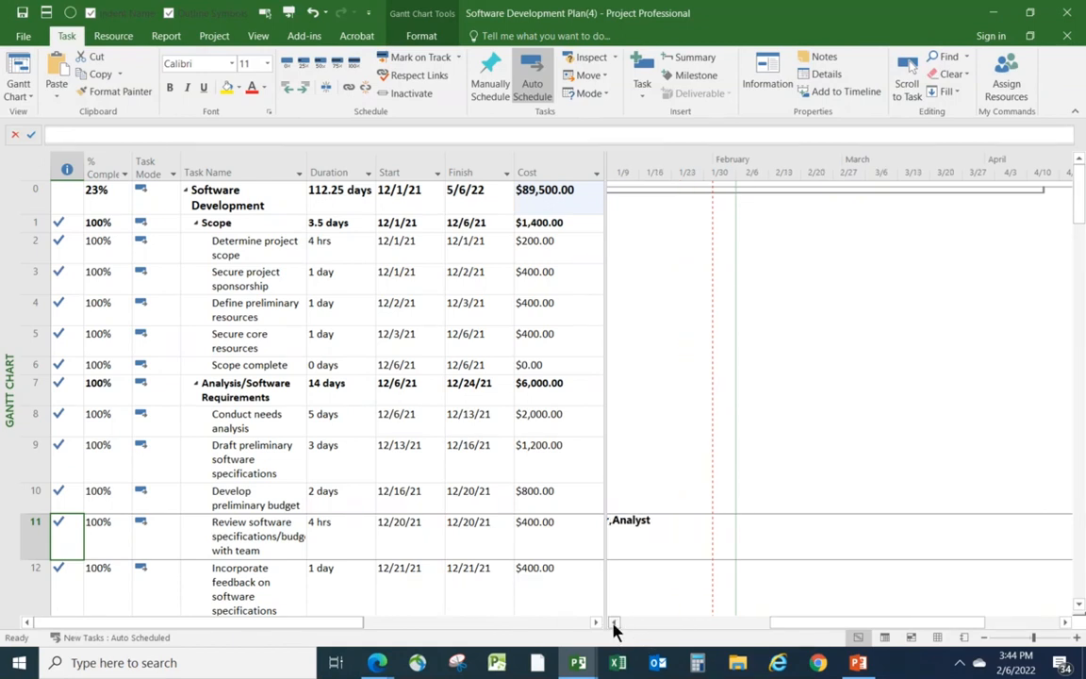
{"action": "left_click", "coordinate": [614, 623]}
{"action": "left_click", "coordinate": [614, 623]}
{"action": "left_click", "coordinate": [615, 623]}
{"action": "left_click", "coordinate": [615, 623]}
{"action": "left_click", "coordinate": [614, 623]}
{"action": "left_click", "coordinate": [615, 623]}
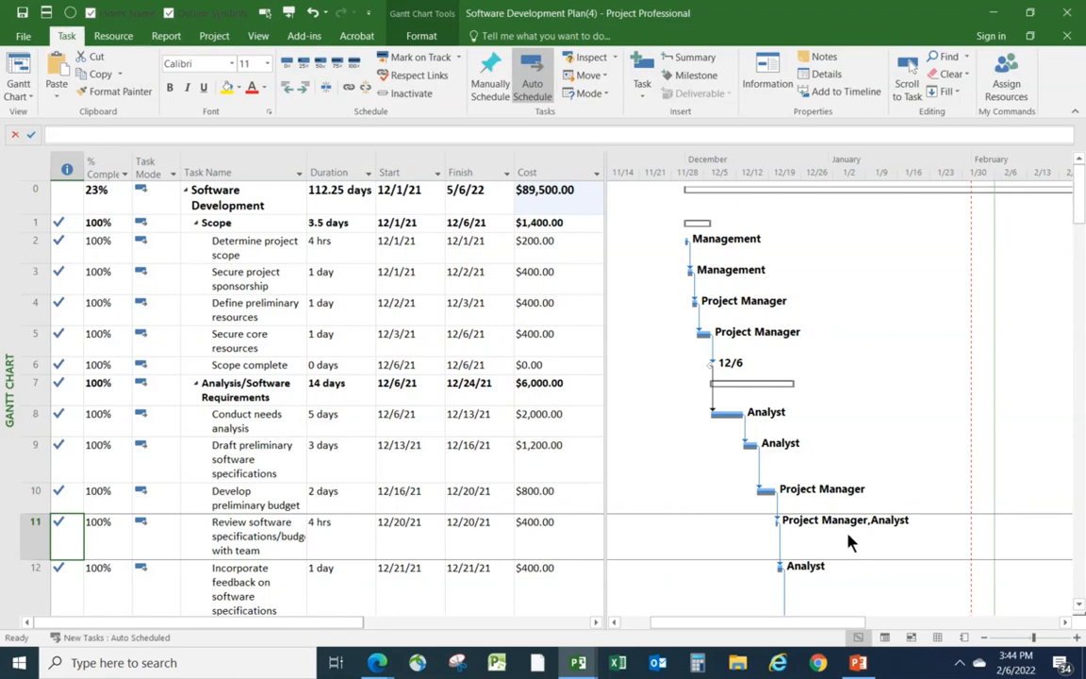
Review the Design and Development tasks' bars against their baselines, starting with "Develop functional specifications".
{"action": "scroll", "coordinate": [848, 537], "scroll_direction": "down", "scroll_amount": 4}
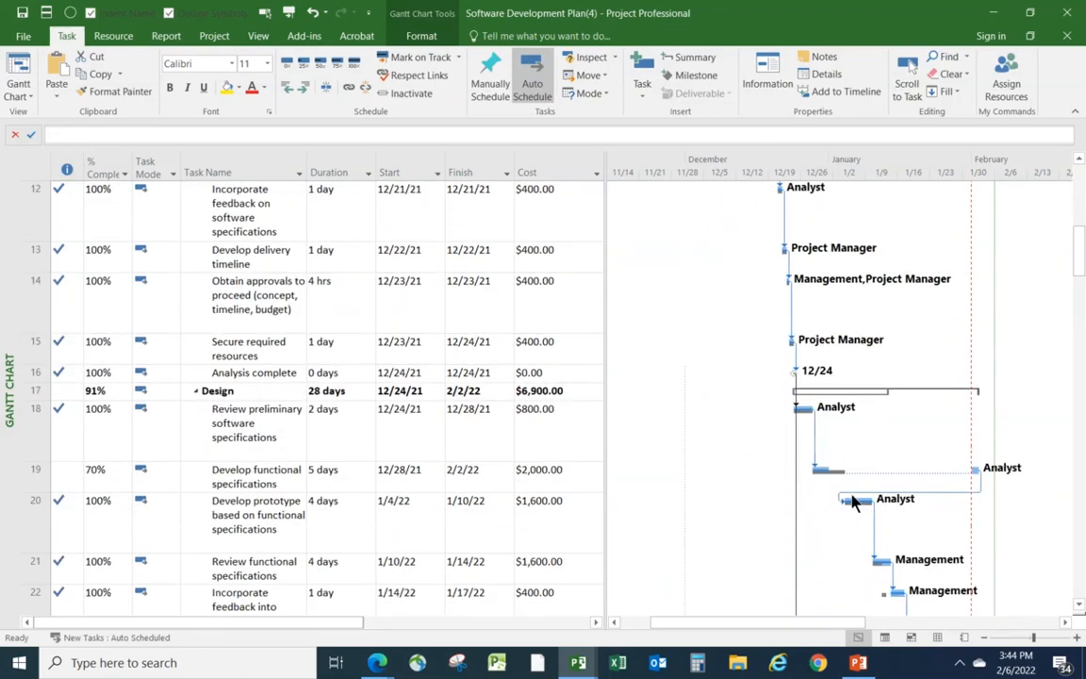
{"action": "scroll", "coordinate": [910, 575], "scroll_direction": "down", "scroll_amount": 2}
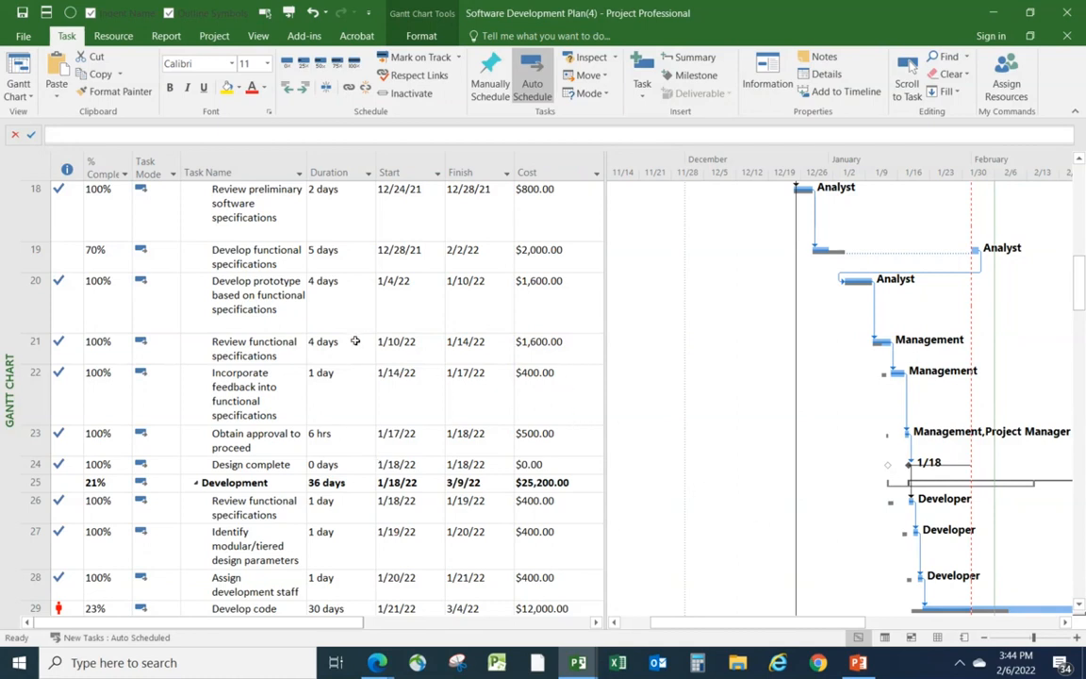
{"action": "left_click", "coordinate": [240, 257]}
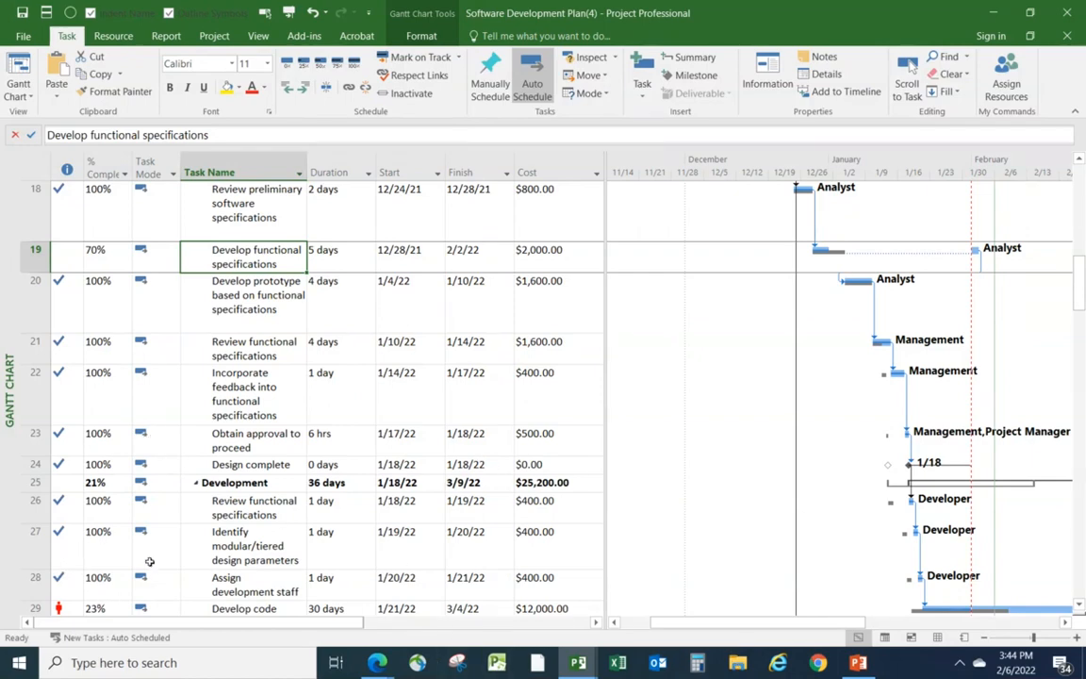
{"action": "scroll", "coordinate": [94, 486], "scroll_direction": "down", "scroll_amount": 1}
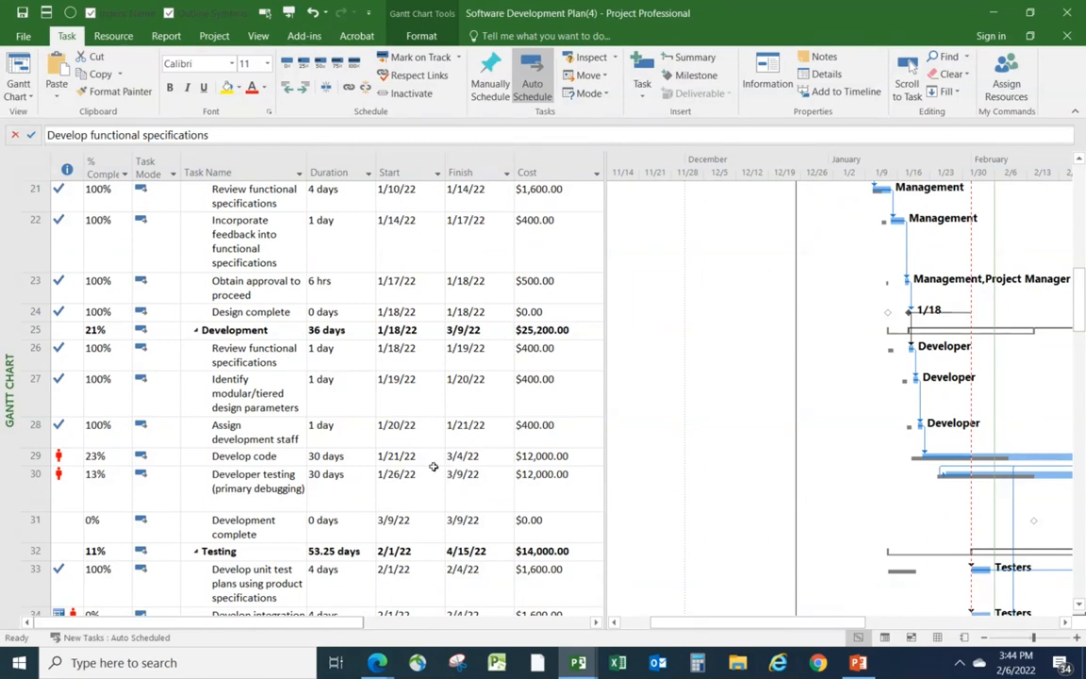
{"action": "left_click", "coordinate": [1064, 622]}
{"action": "left_click", "coordinate": [1065, 622]}
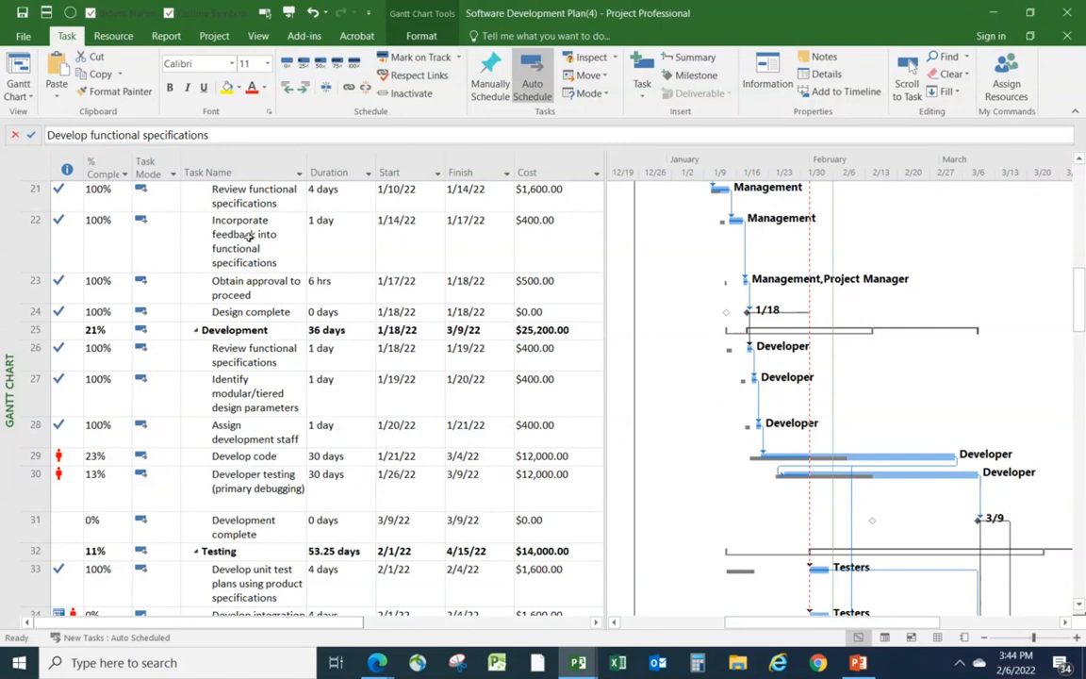
Open the Earned Value Report and review its EAC, ACWP and BCWP figures and the charts over time.
{"action": "left_click", "coordinate": [162, 43]}
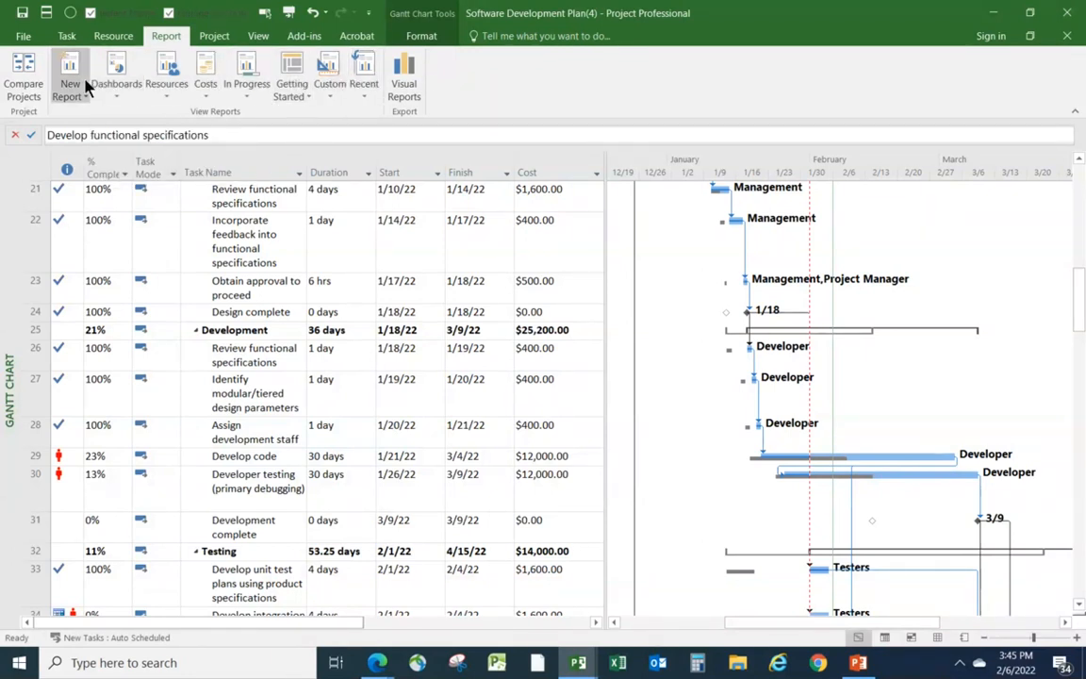
{"action": "left_click", "coordinate": [207, 102]}
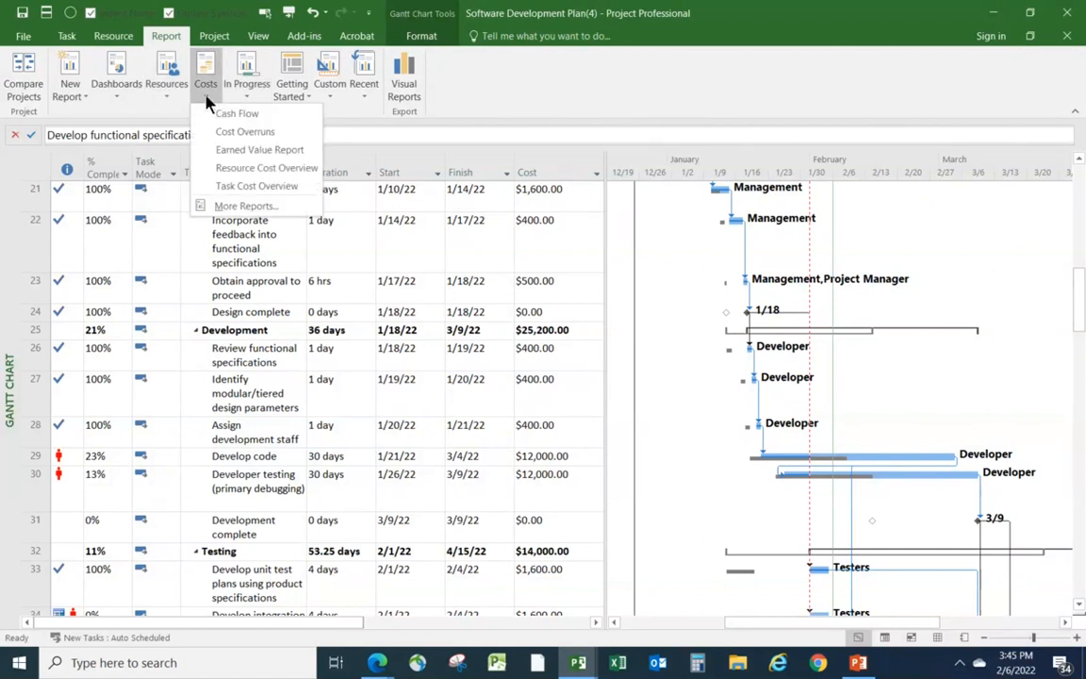
{"action": "left_click", "coordinate": [226, 150]}
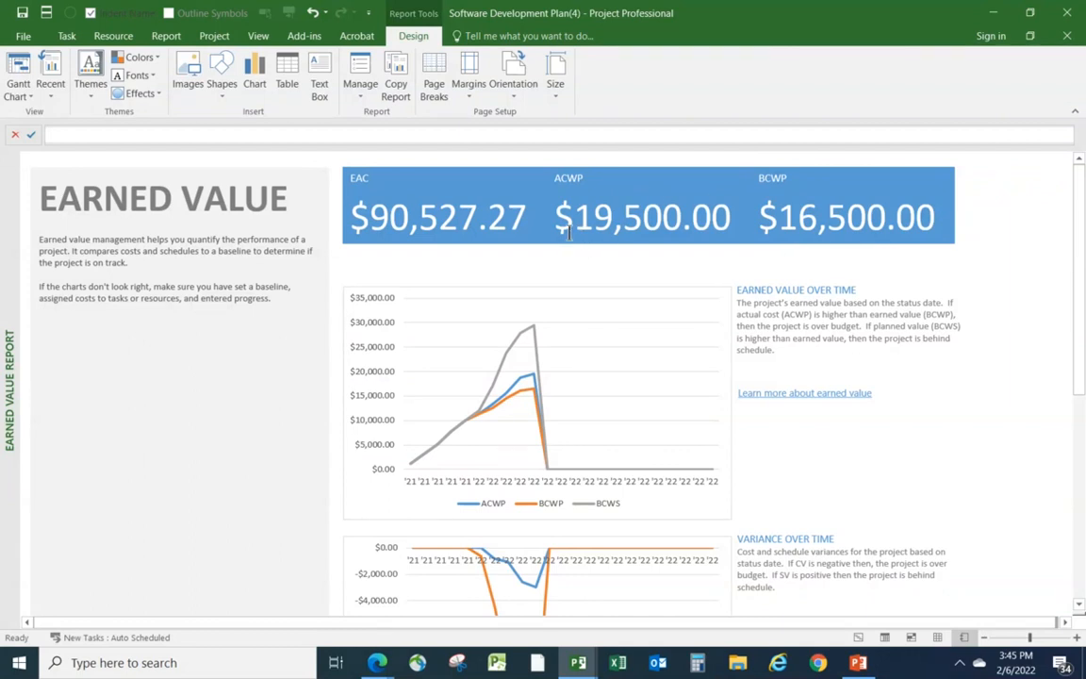
{"action": "scroll", "coordinate": [599, 347], "scroll_direction": "down", "scroll_amount": 3}
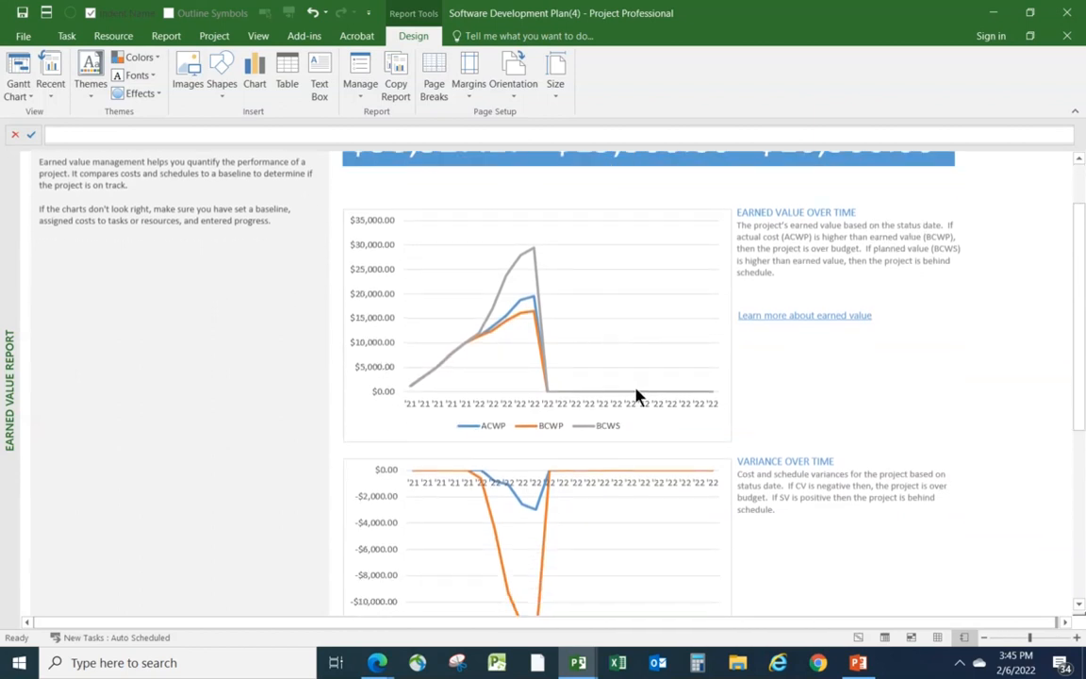
{"action": "scroll", "coordinate": [637, 396], "scroll_direction": "up", "scroll_amount": 2}
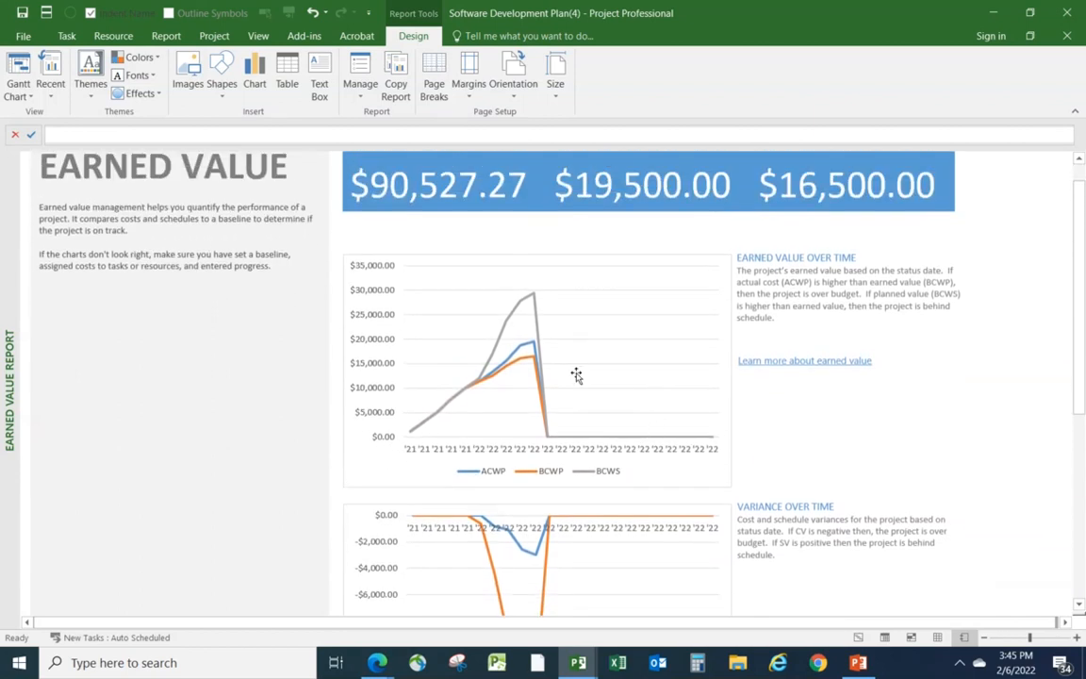
{"action": "scroll", "coordinate": [574, 373], "scroll_direction": "up", "scroll_amount": 1}
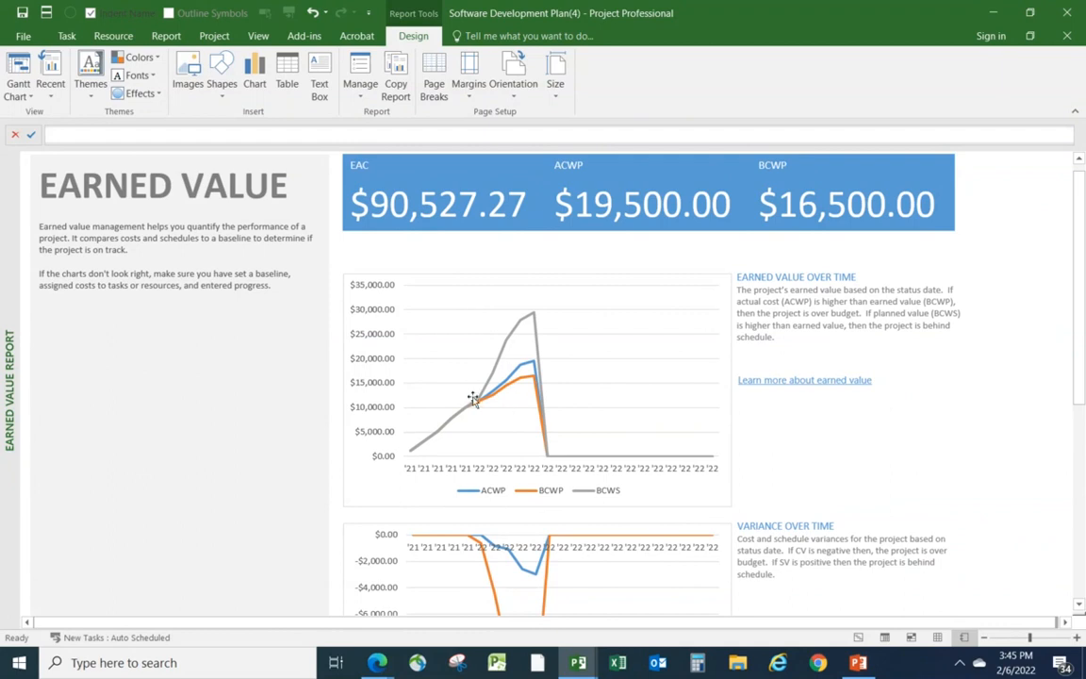
Open the Late Tasks report to check for tasks behind the status date.
{"action": "left_click", "coordinate": [164, 38]}
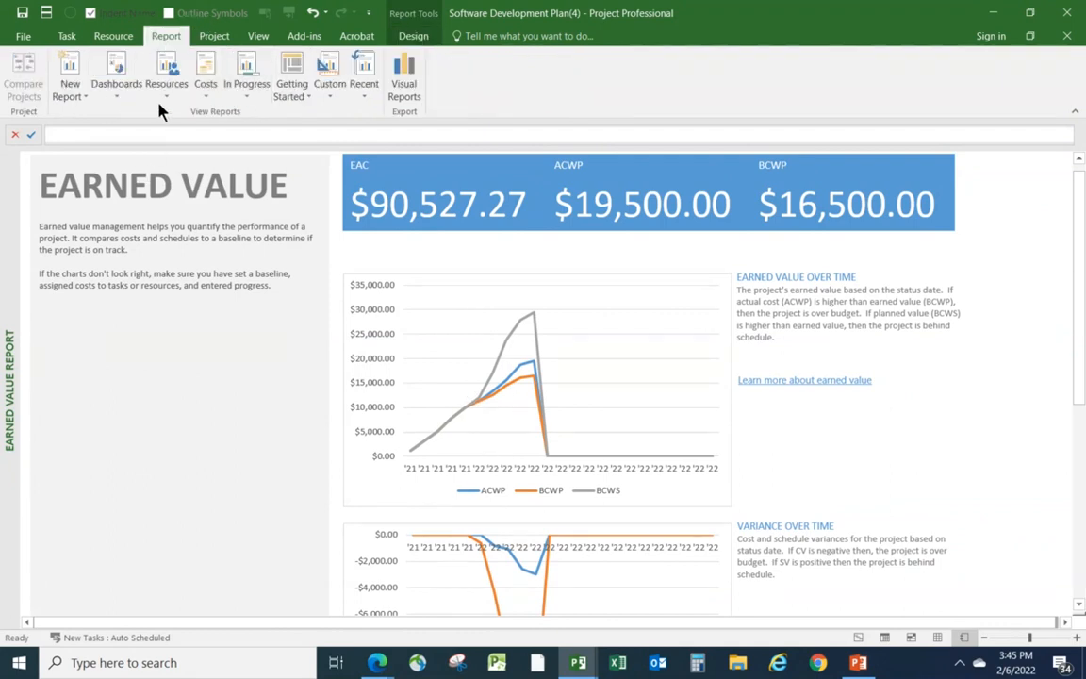
{"action": "left_click", "coordinate": [245, 95]}
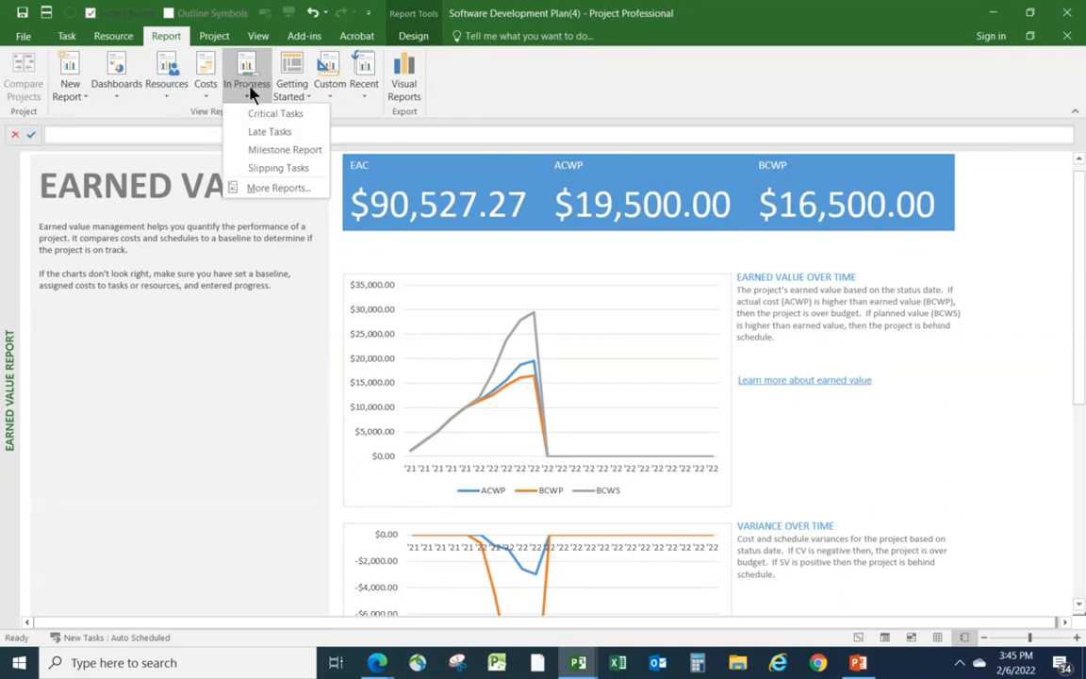
{"action": "left_click", "coordinate": [269, 133]}
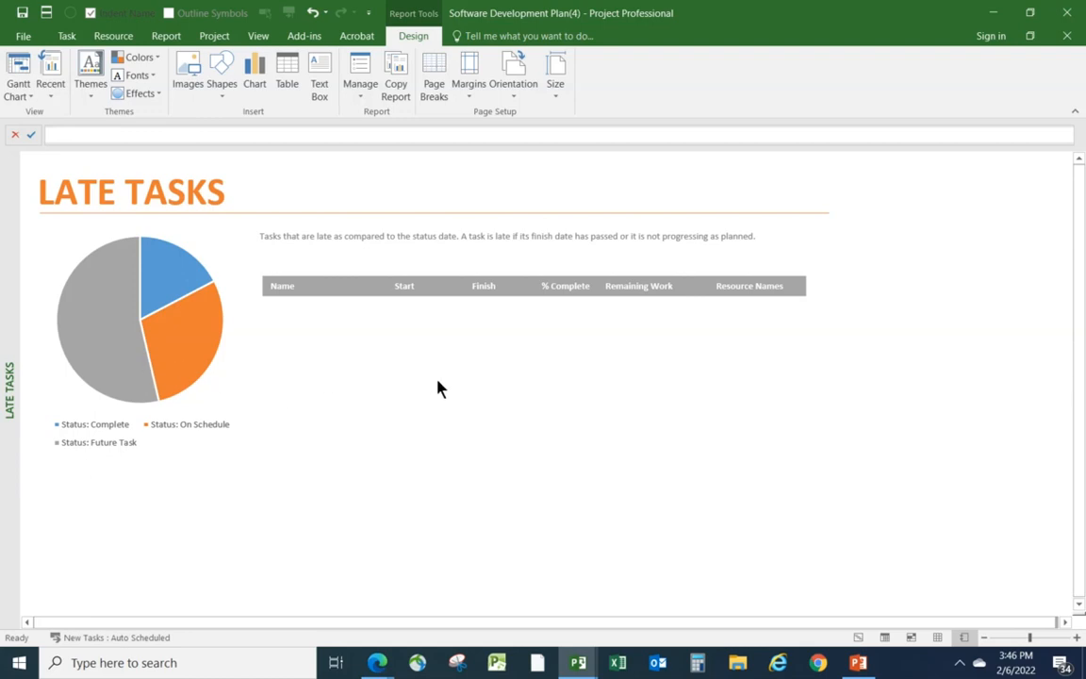
Return to the Gantt Chart view and examine the Design and Development bars against the status date line.
{"action": "left_click", "coordinate": [258, 38]}
{"action": "left_click", "coordinate": [16, 88]}
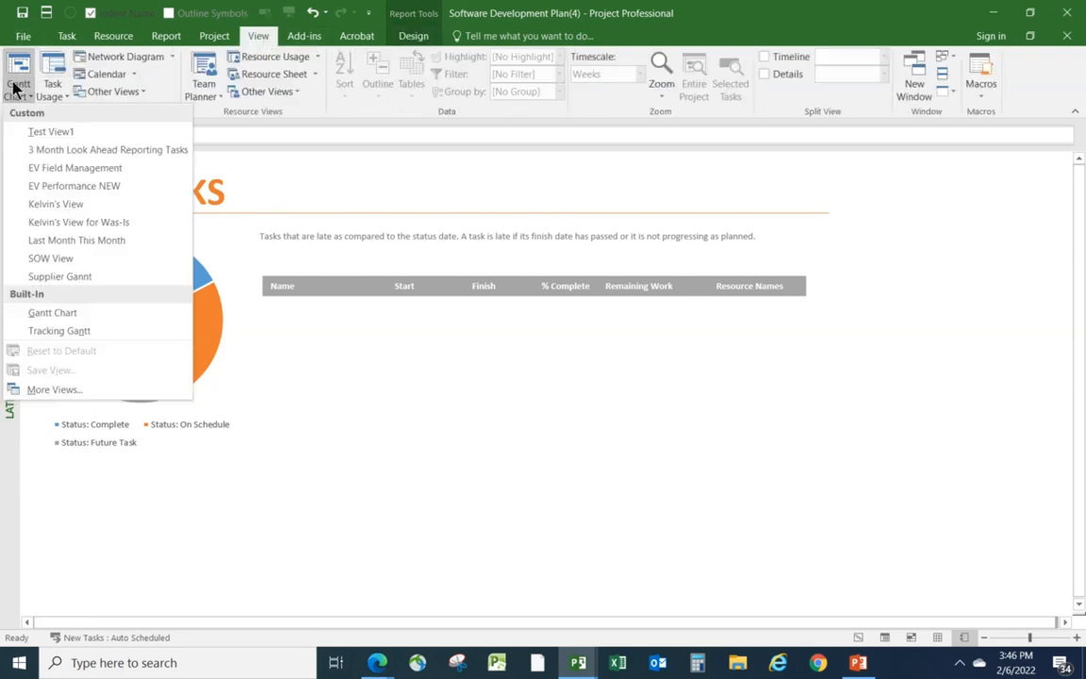
{"action": "left_click", "coordinate": [19, 80]}
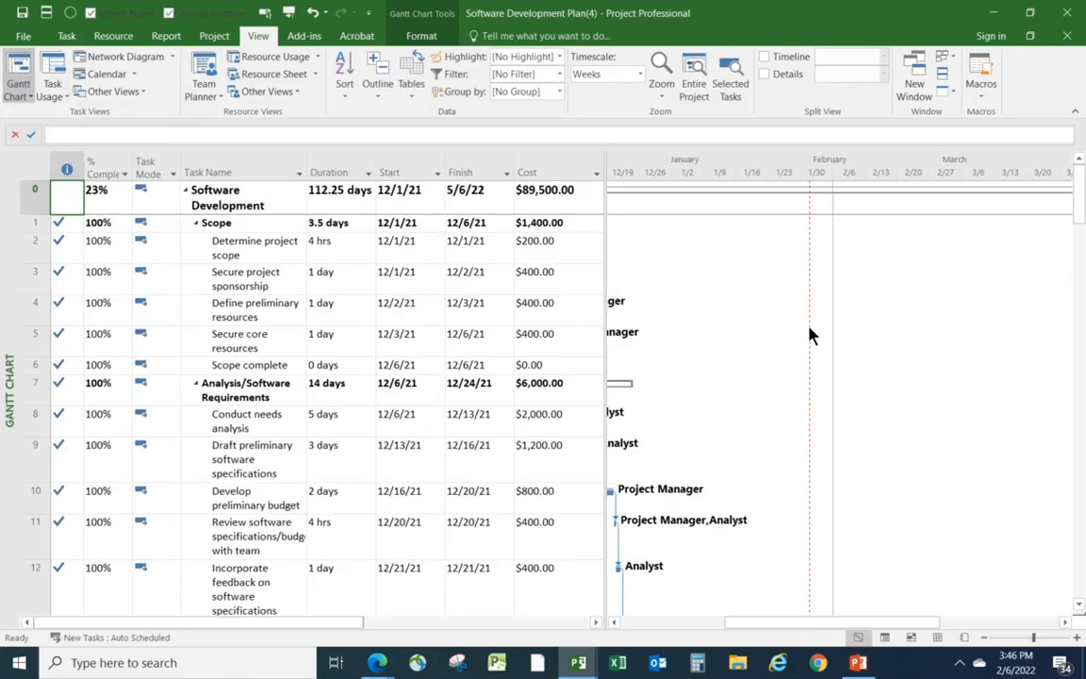
{"action": "scroll", "coordinate": [943, 423], "scroll_direction": "down", "scroll_amount": 5}
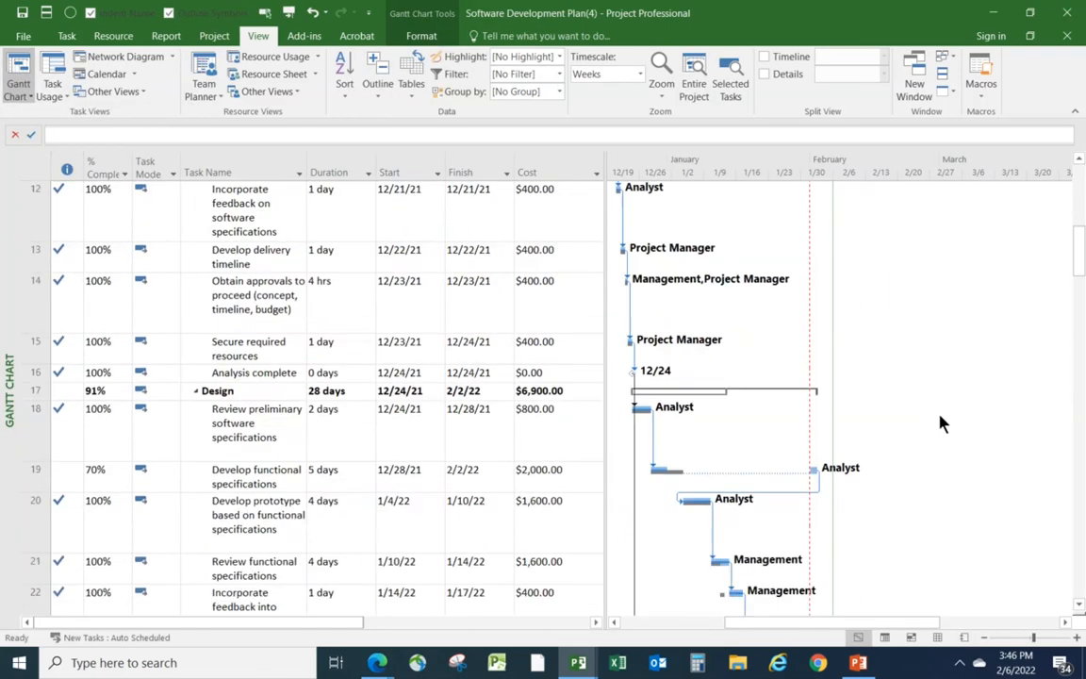
{"action": "scroll", "coordinate": [819, 497], "scroll_direction": "down", "scroll_amount": 2}
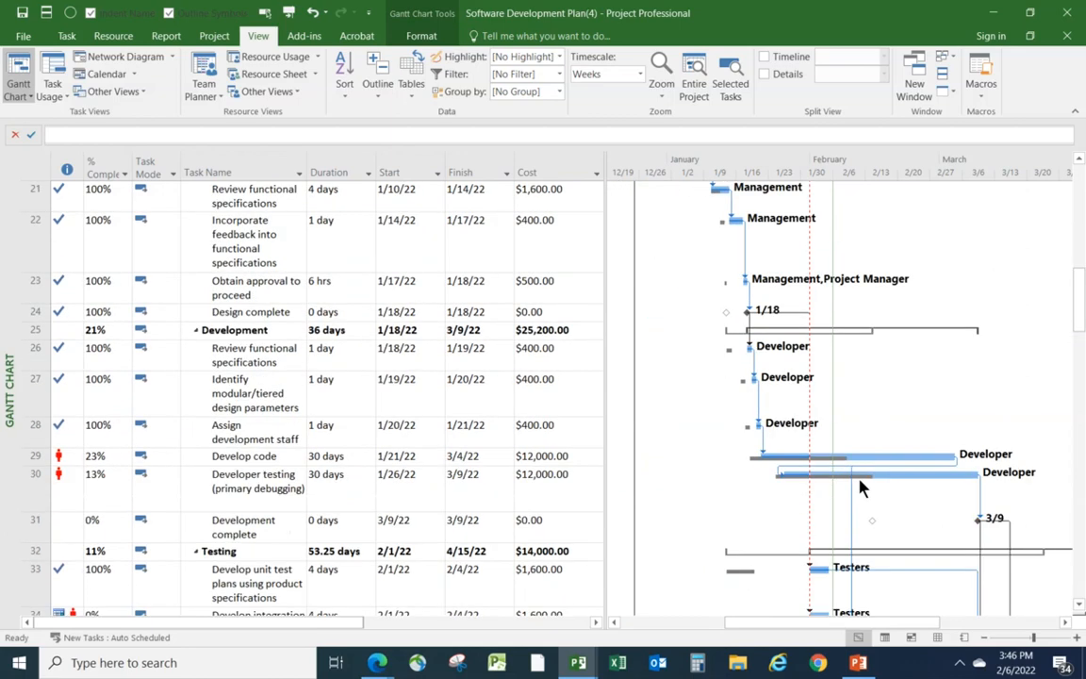
{"action": "scroll", "coordinate": [832, 526], "scroll_direction": "up", "scroll_amount": 4}
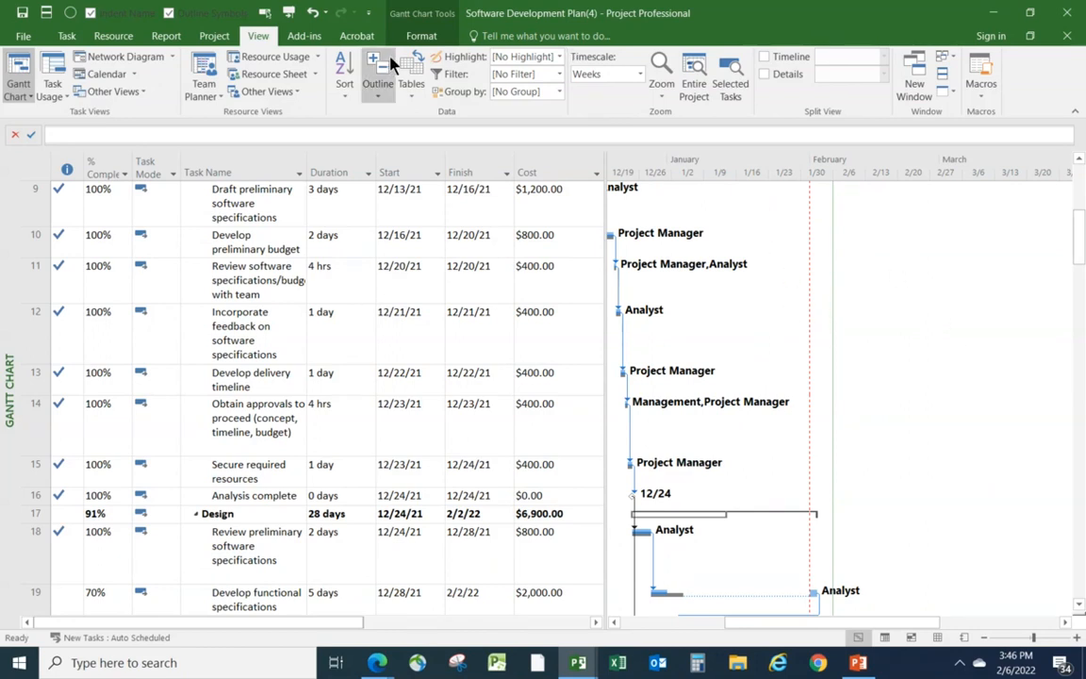
Set the project's status date to 2/28/22.
{"action": "left_click", "coordinate": [214, 36]}
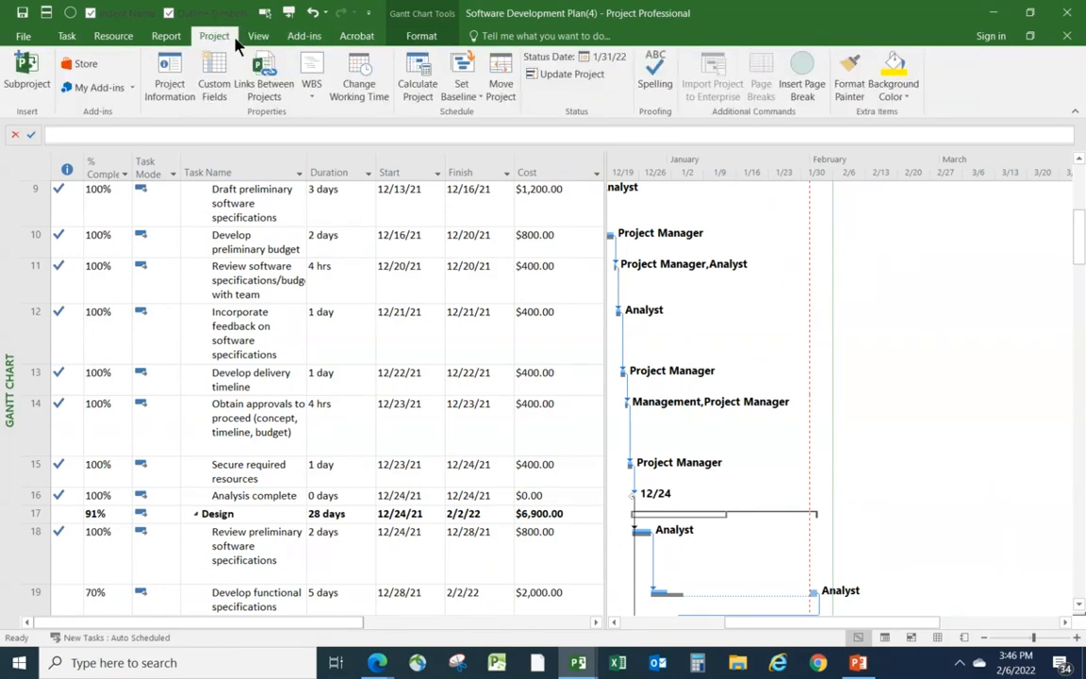
{"action": "left_click", "coordinate": [584, 56]}
{"action": "left_click", "coordinate": [609, 315]}
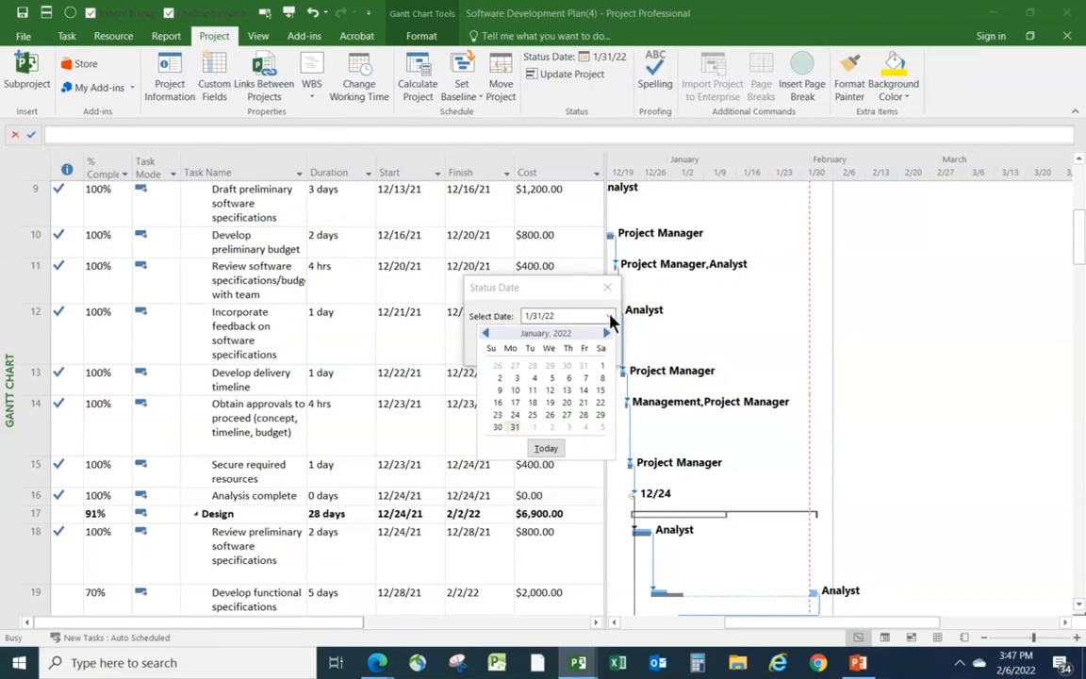
{"action": "left_click", "coordinate": [609, 335]}
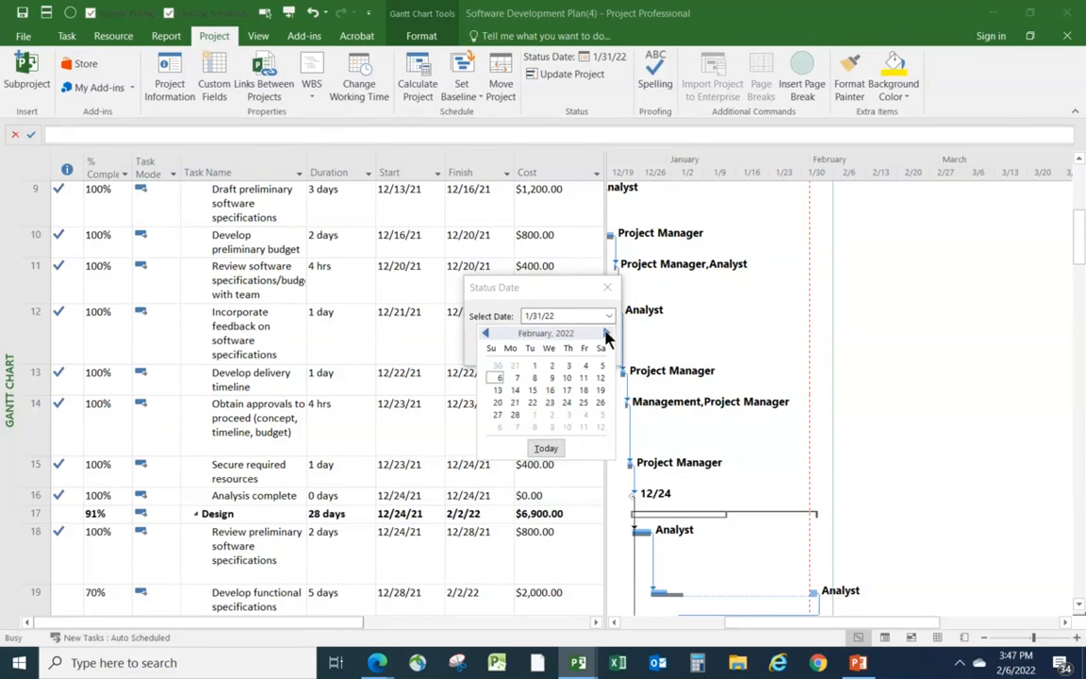
{"action": "left_click", "coordinate": [516, 418]}
{"action": "left_click", "coordinate": [510, 351]}
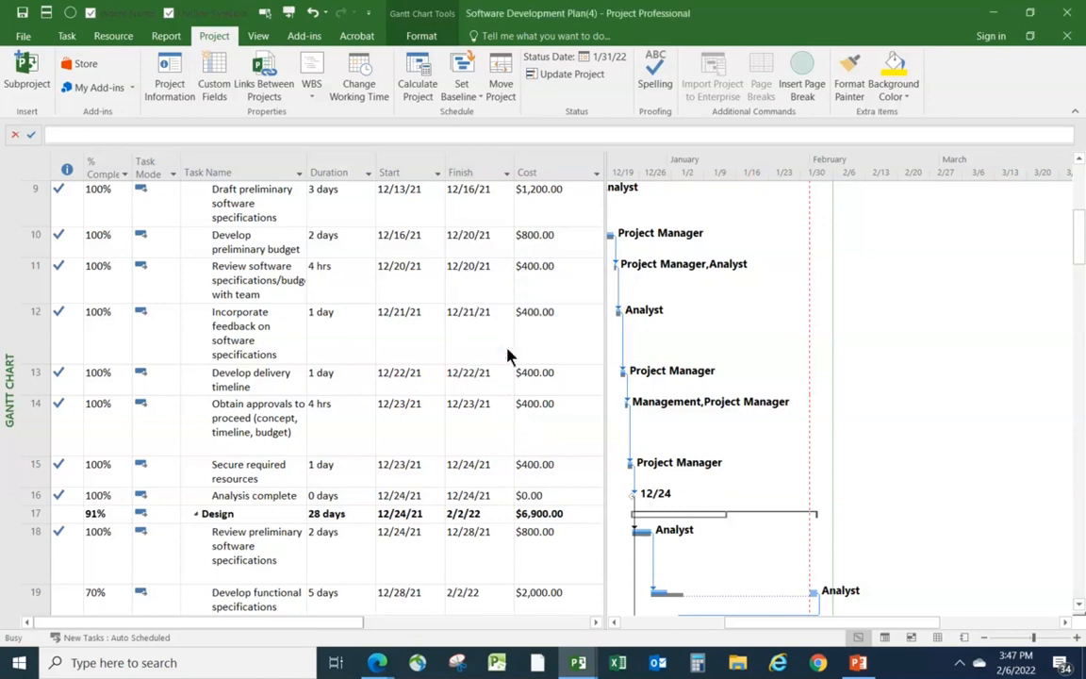
Compare the progress of the Development and Testing tasks with the new status date line in the Gantt Chart.
{"action": "scroll", "coordinate": [976, 396], "scroll_direction": "down", "scroll_amount": 3}
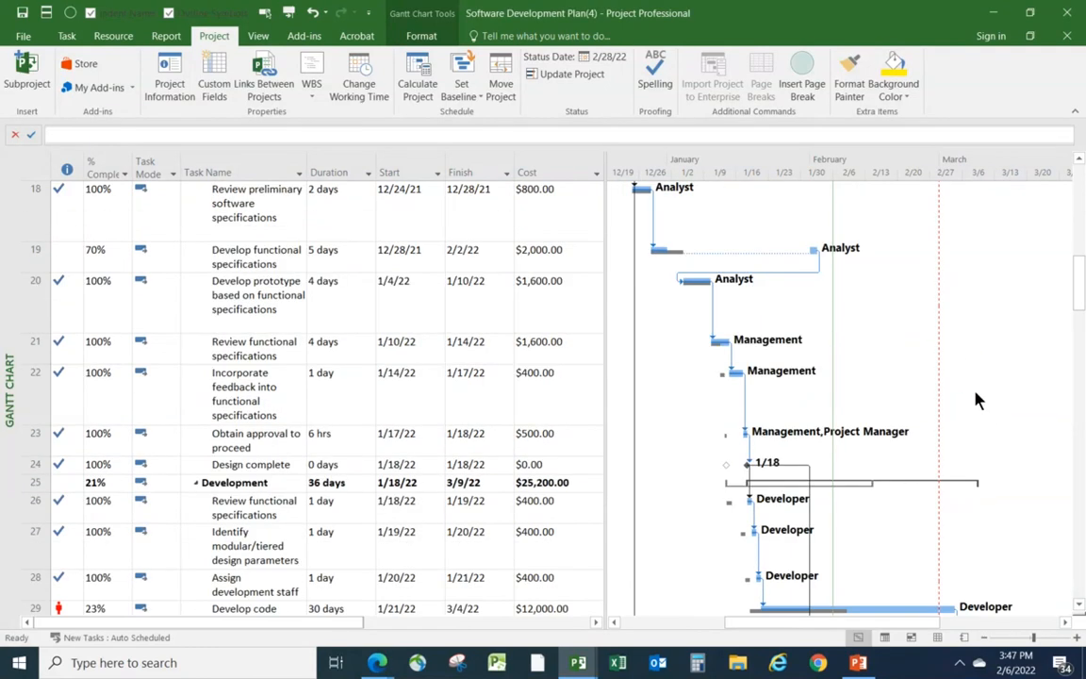
{"action": "scroll", "coordinate": [877, 528], "scroll_direction": "down", "scroll_amount": 1}
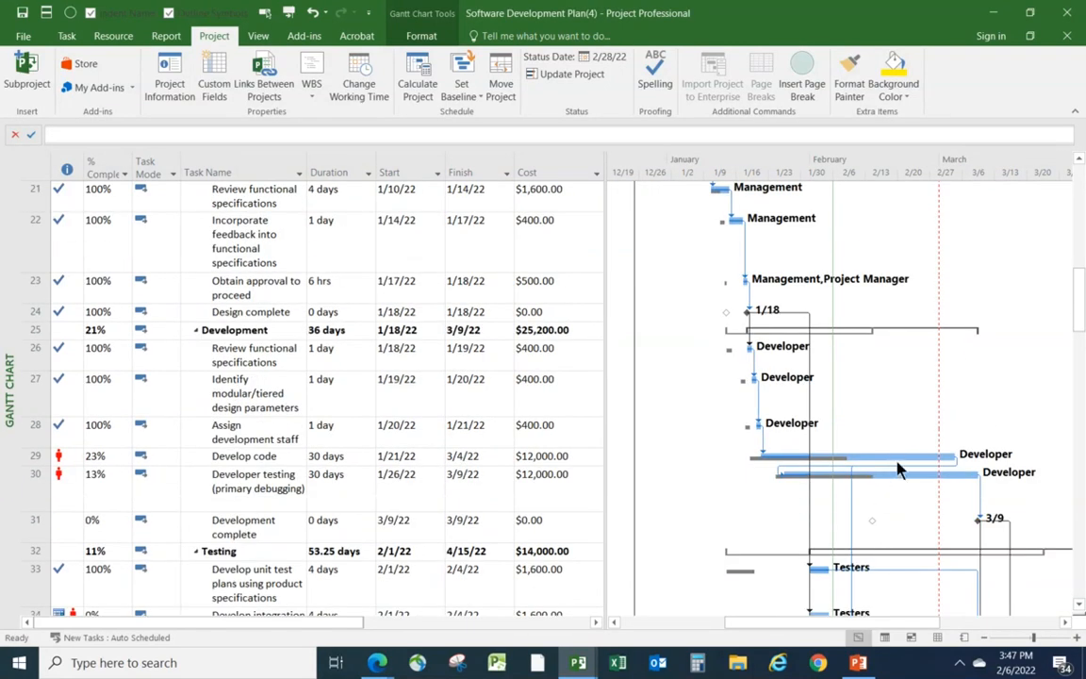
{"action": "scroll", "coordinate": [900, 471], "scroll_direction": "down", "scroll_amount": 2}
{"action": "scroll", "coordinate": [906, 494], "scroll_direction": "up", "scroll_amount": 1}
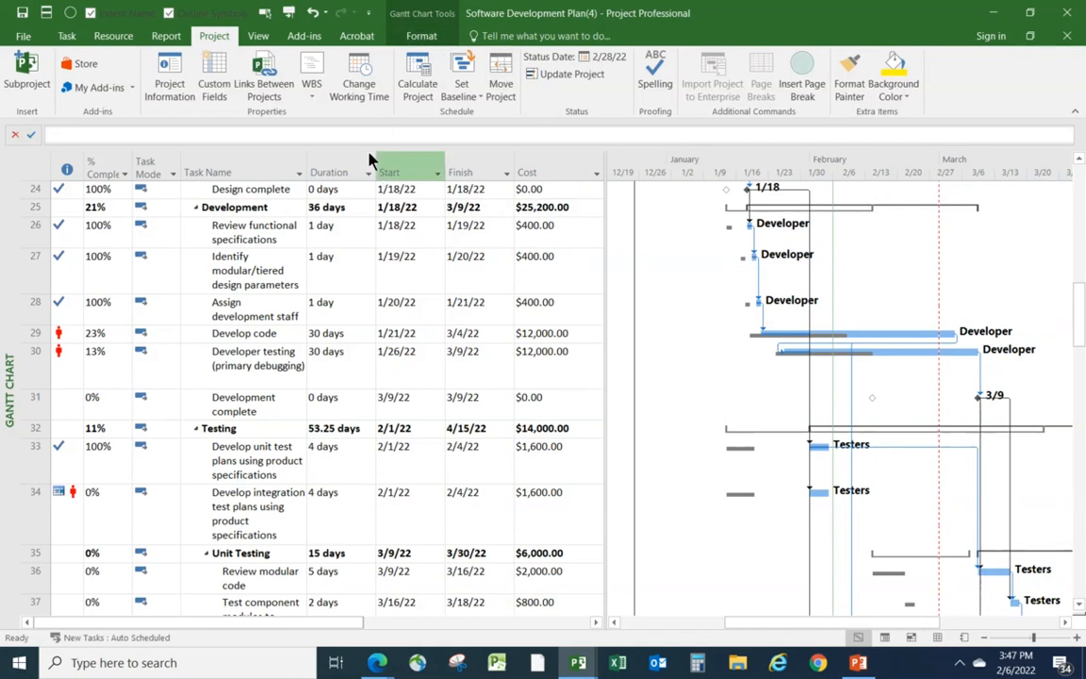
Reopen the Late Tasks report for the 2/28/22 status date and read through its list of late tasks.
{"action": "left_click", "coordinate": [166, 37]}
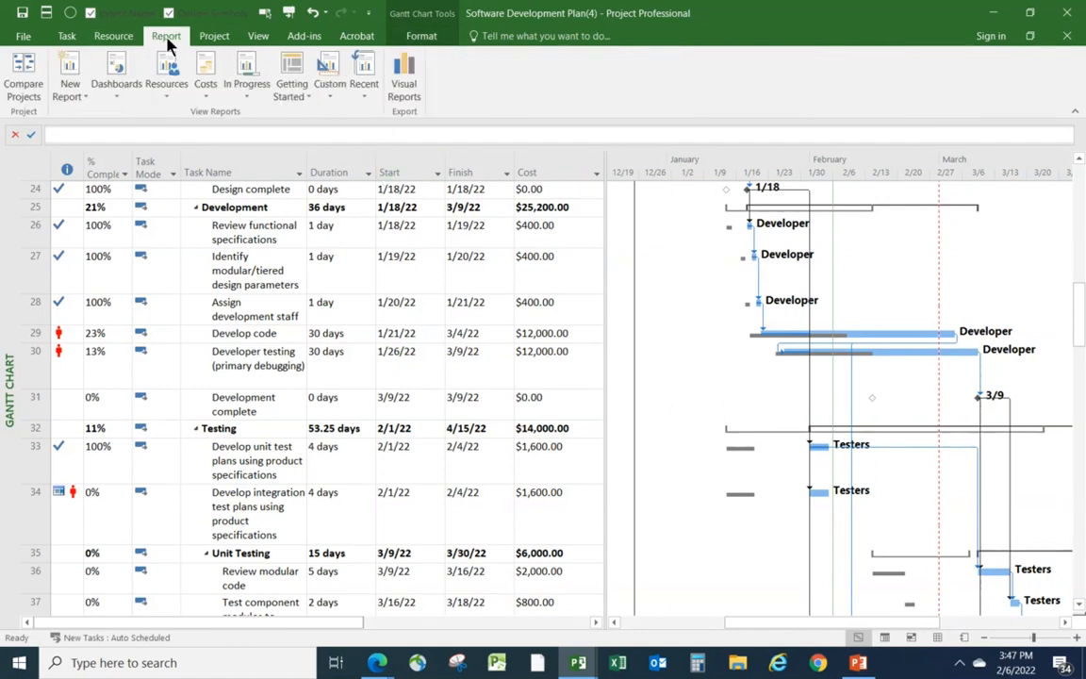
{"action": "left_click", "coordinate": [253, 98]}
{"action": "left_click", "coordinate": [261, 134]}
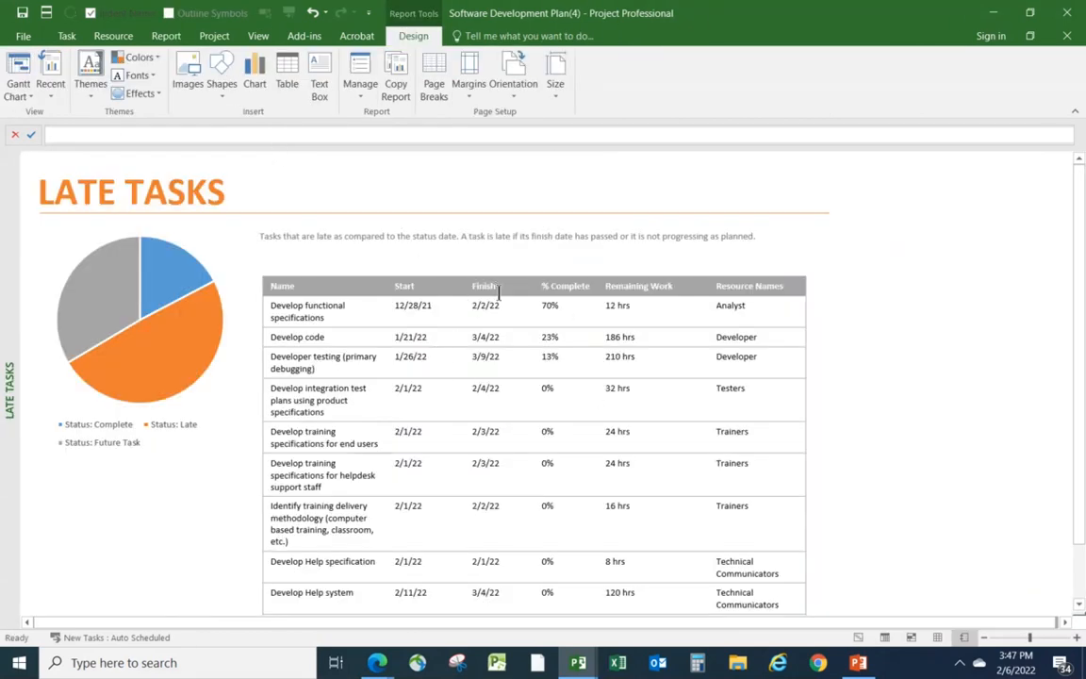
{"action": "scroll", "coordinate": [519, 467], "scroll_direction": "down", "scroll_amount": 1}
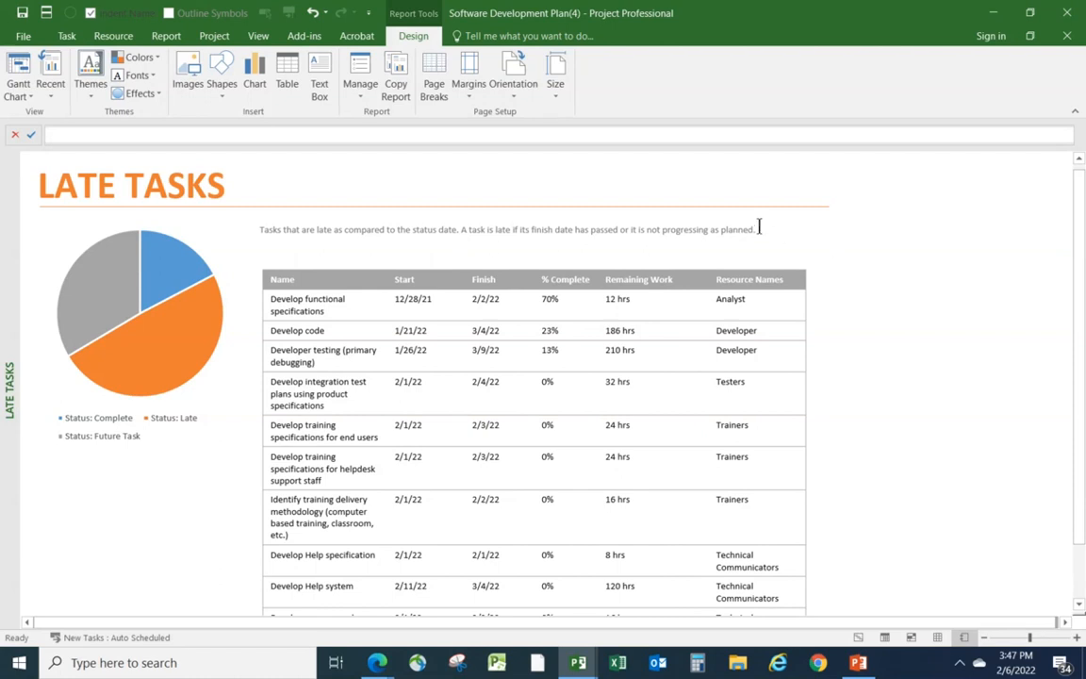
{"action": "scroll", "coordinate": [650, 487], "scroll_direction": "down", "scroll_amount": 4}
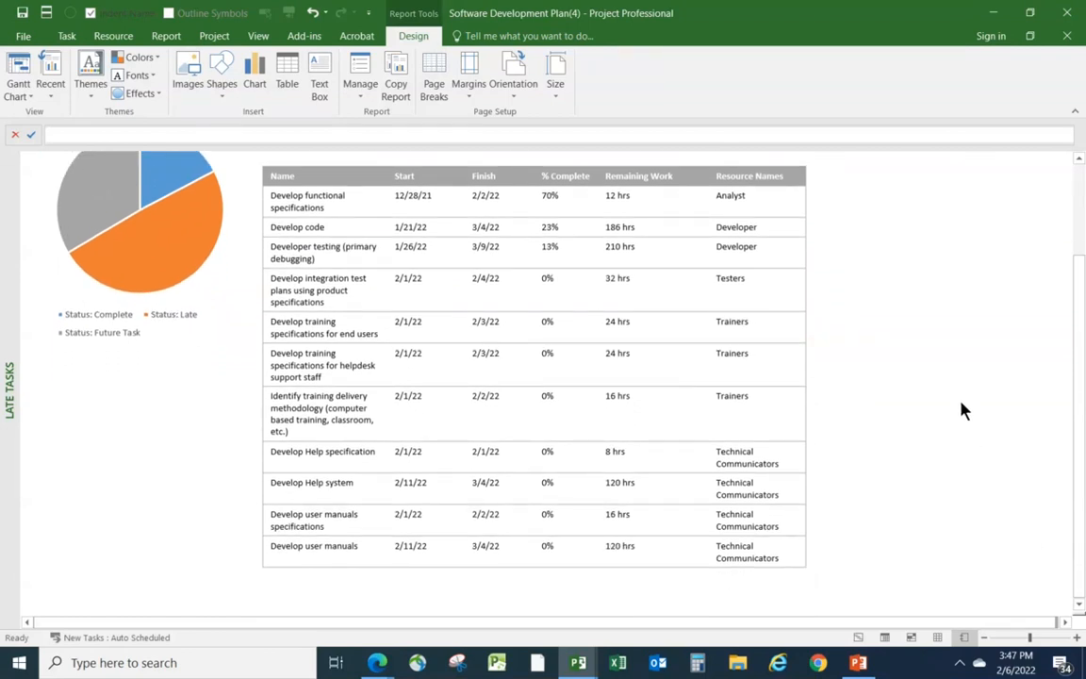
{"action": "scroll", "coordinate": [462, 430], "scroll_direction": "up", "scroll_amount": 1}
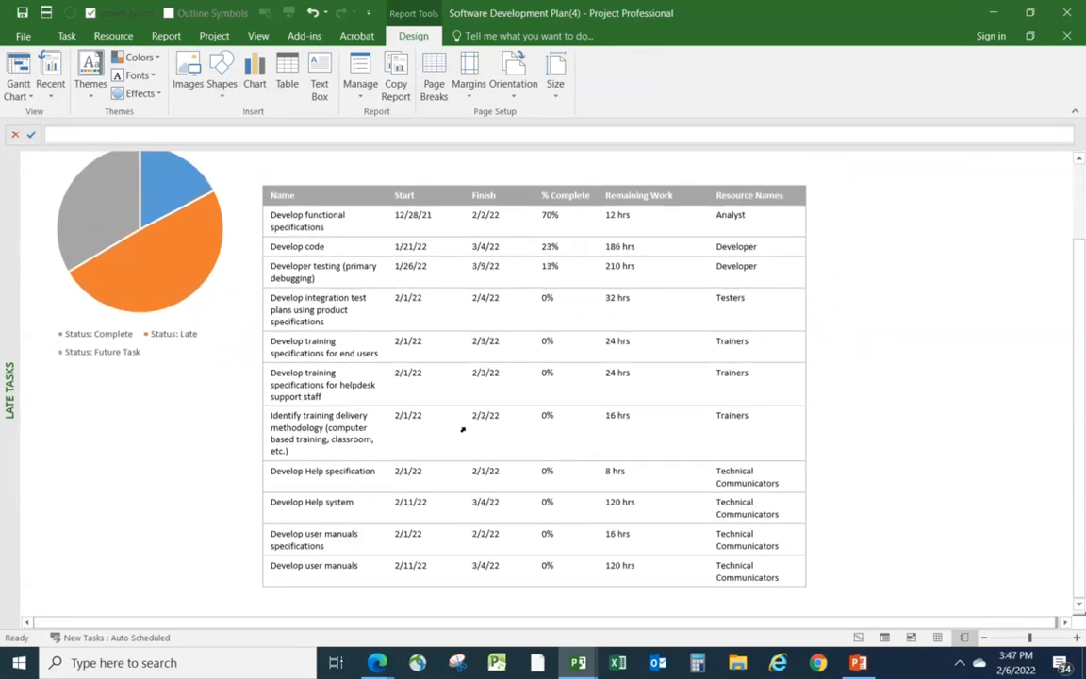
{"action": "left_click", "coordinate": [207, 41]}
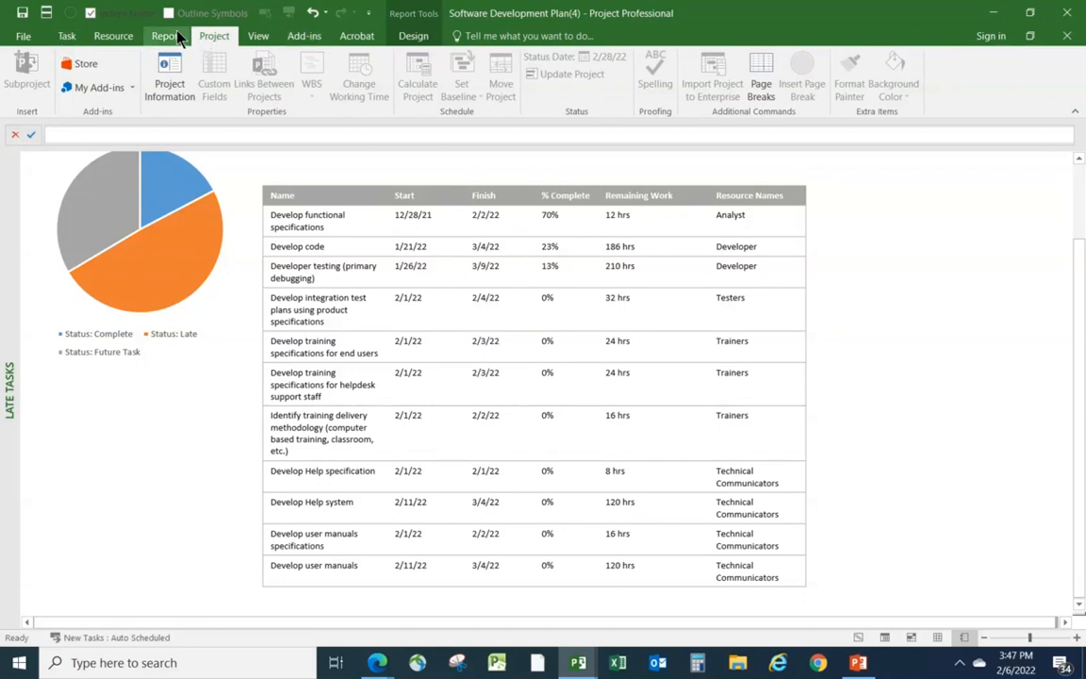
Open the Task Cost Overview report and review the cost details of the top-level tasks, including their baseline cost and cost variance.
{"action": "left_click", "coordinate": [172, 36]}
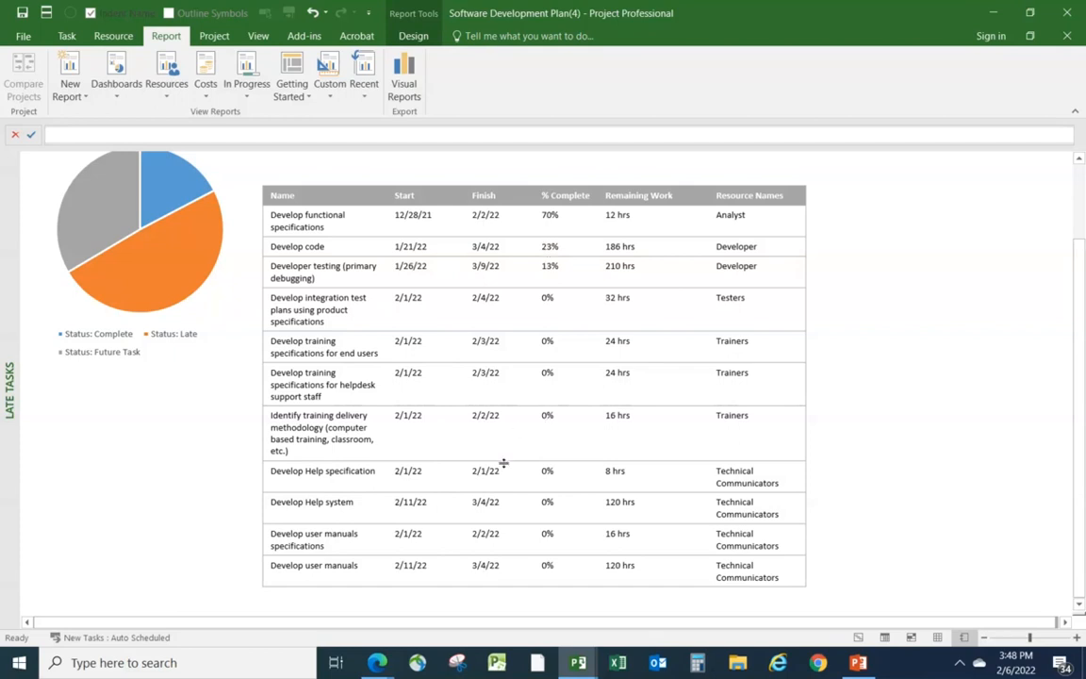
{"action": "scroll", "coordinate": [453, 475], "scroll_direction": "up", "scroll_amount": 1}
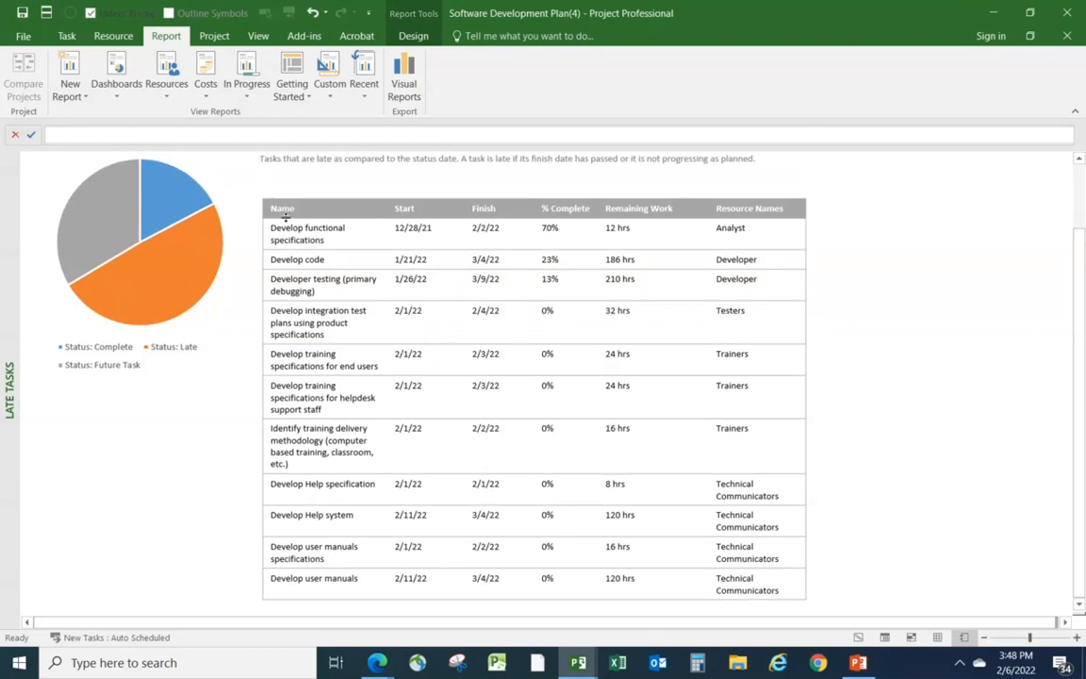
{"action": "left_click", "coordinate": [208, 102]}
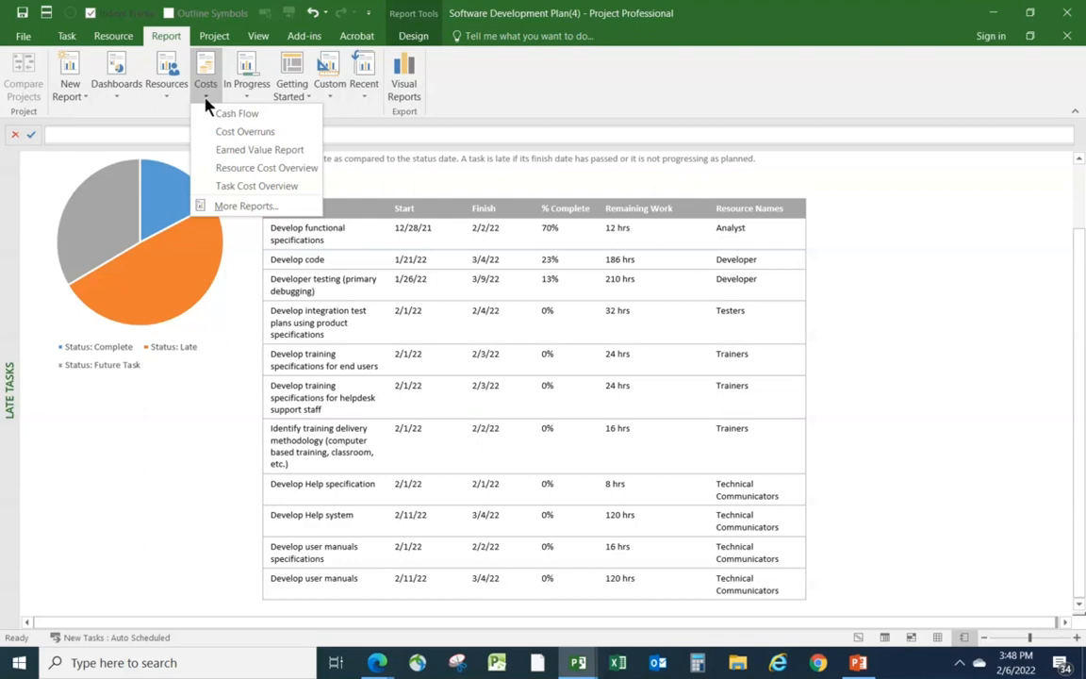
{"action": "left_click", "coordinate": [234, 191]}
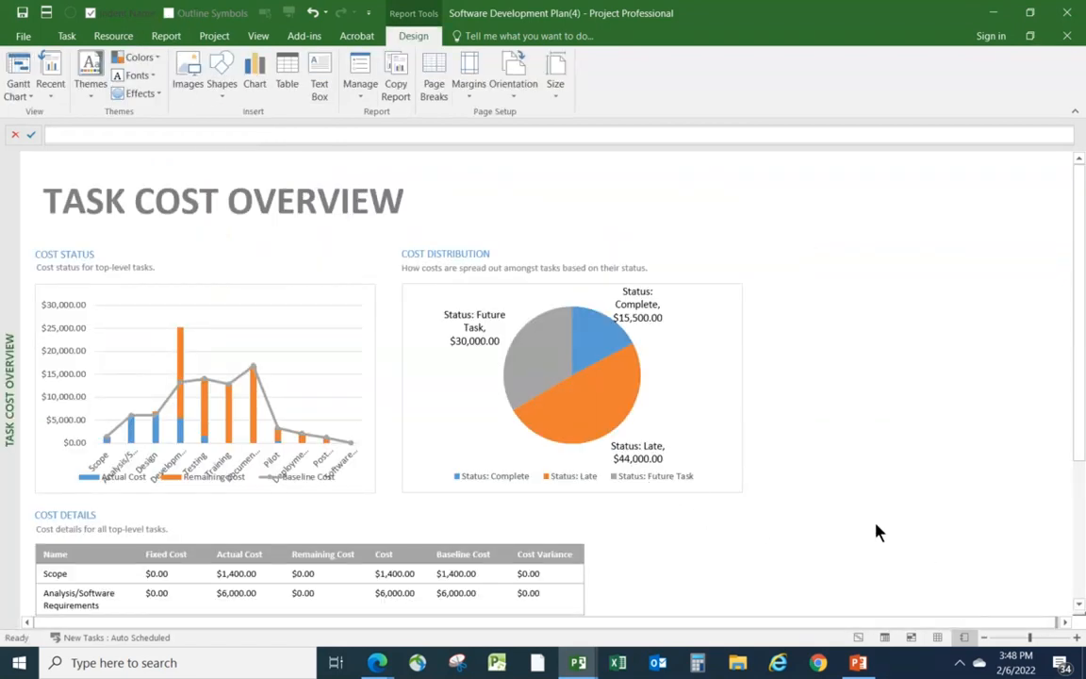
{"action": "scroll", "coordinate": [595, 579], "scroll_direction": "down", "scroll_amount": 1}
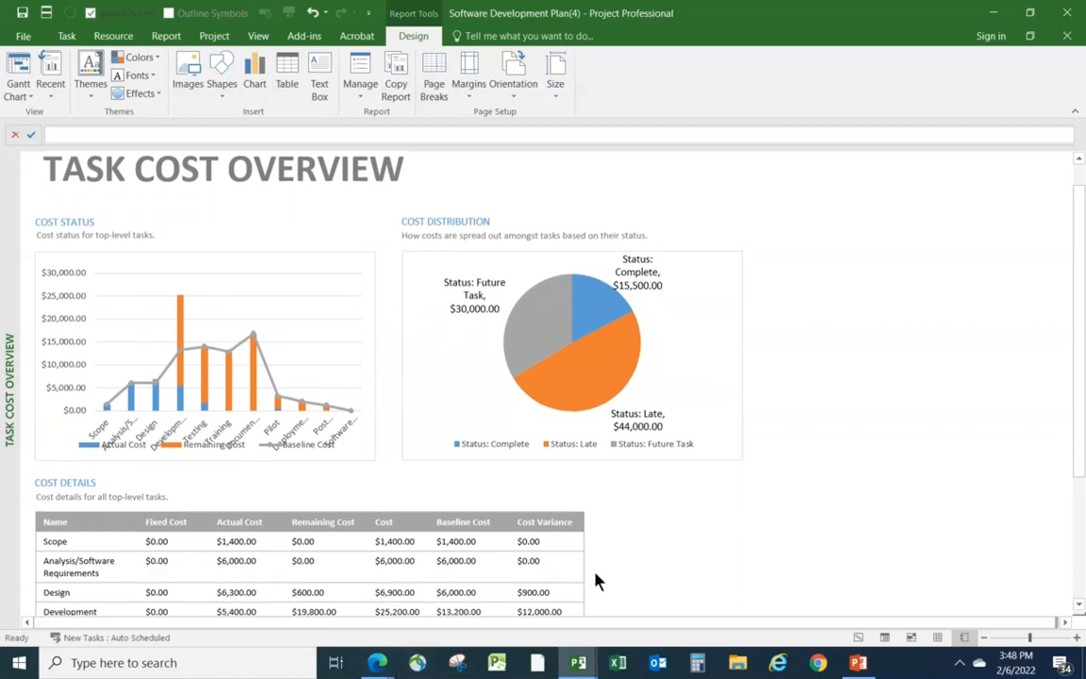
{"action": "scroll", "coordinate": [596, 580], "scroll_direction": "down", "scroll_amount": 1}
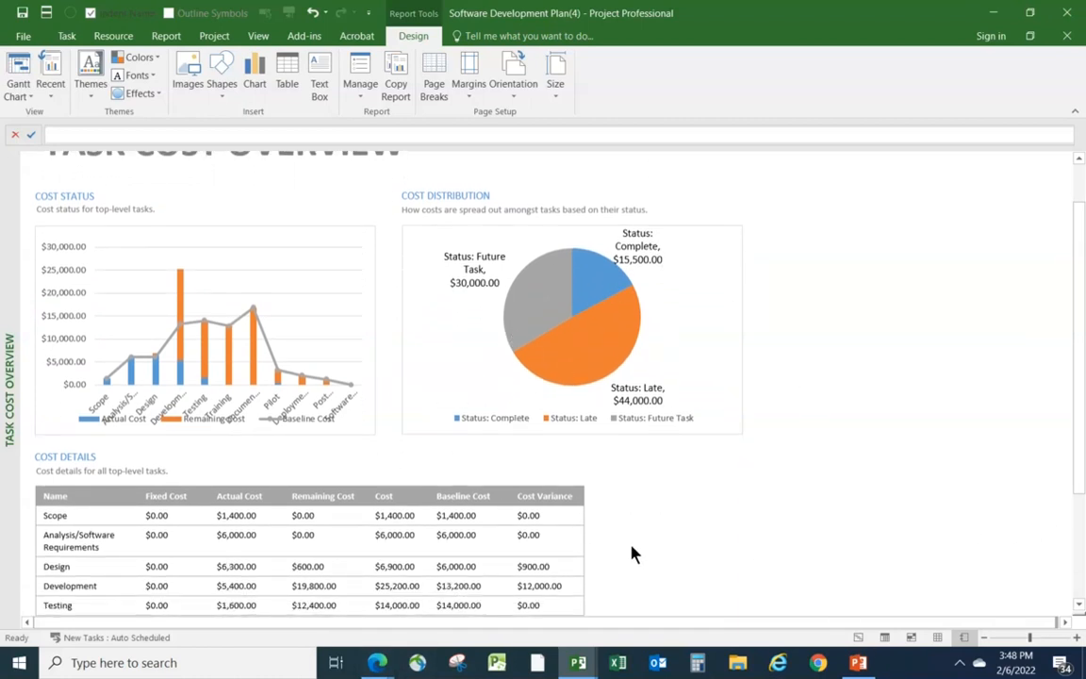
{"action": "scroll", "coordinate": [614, 513], "scroll_direction": "down", "scroll_amount": 1}
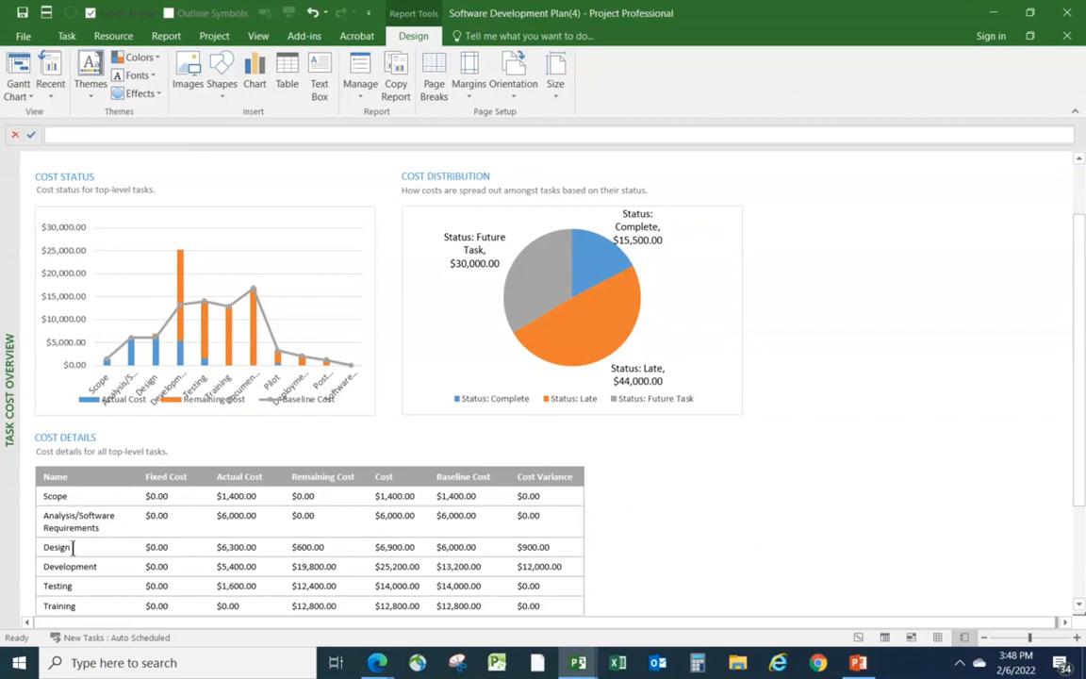
{"action": "scroll", "coordinate": [111, 579], "scroll_direction": "down", "scroll_amount": 2}
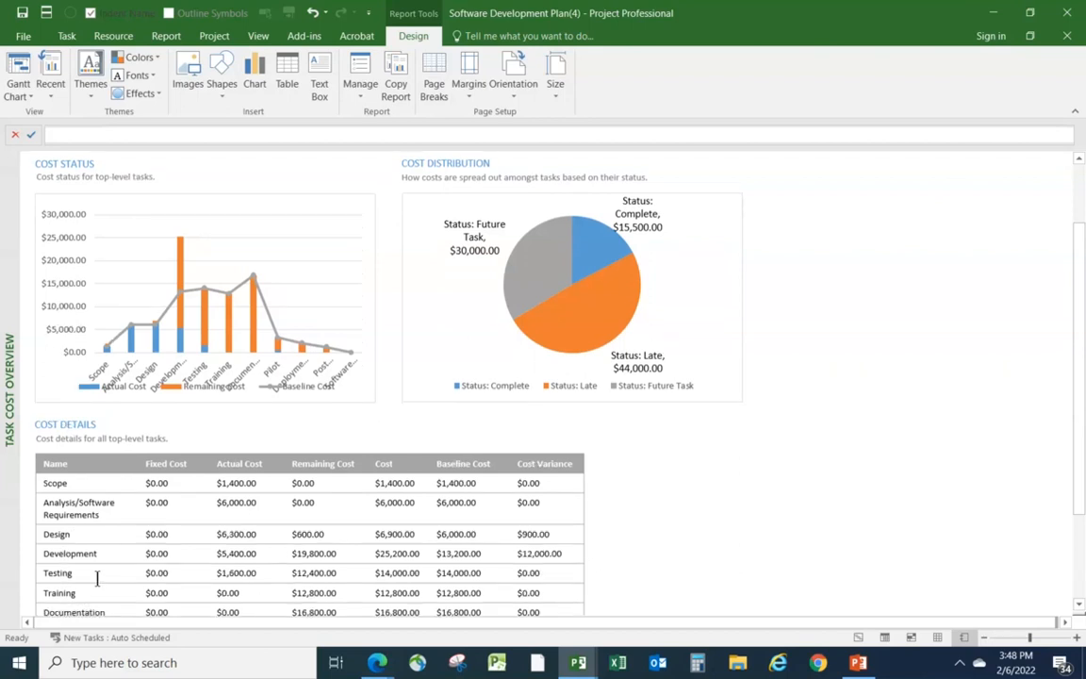
{"action": "scroll", "coordinate": [105, 585], "scroll_direction": "down", "scroll_amount": 3}
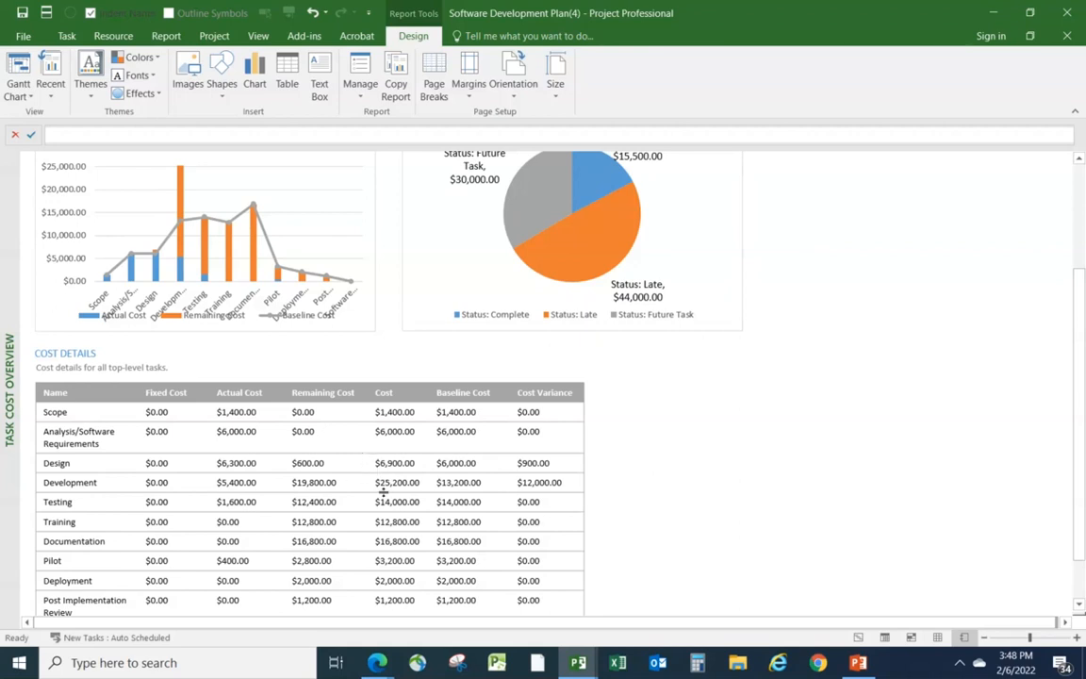
Open the Slipping Tasks report and read its list of tasks whose finish date is past the baseline finish.
{"action": "left_click", "coordinate": [164, 38]}
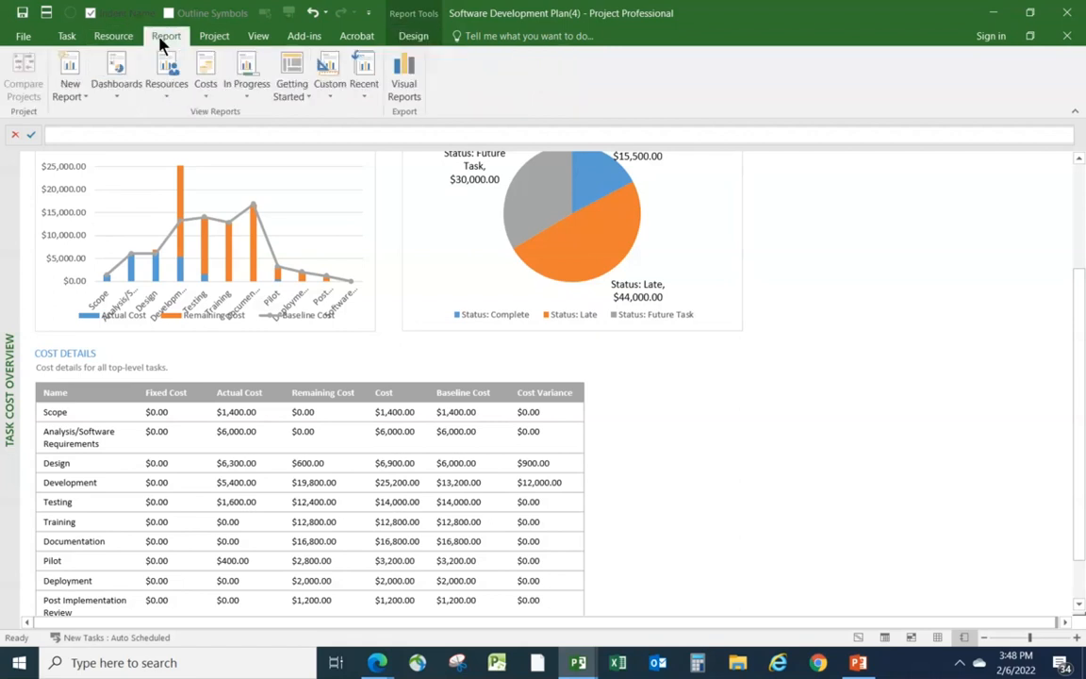
{"action": "left_click", "coordinate": [250, 95]}
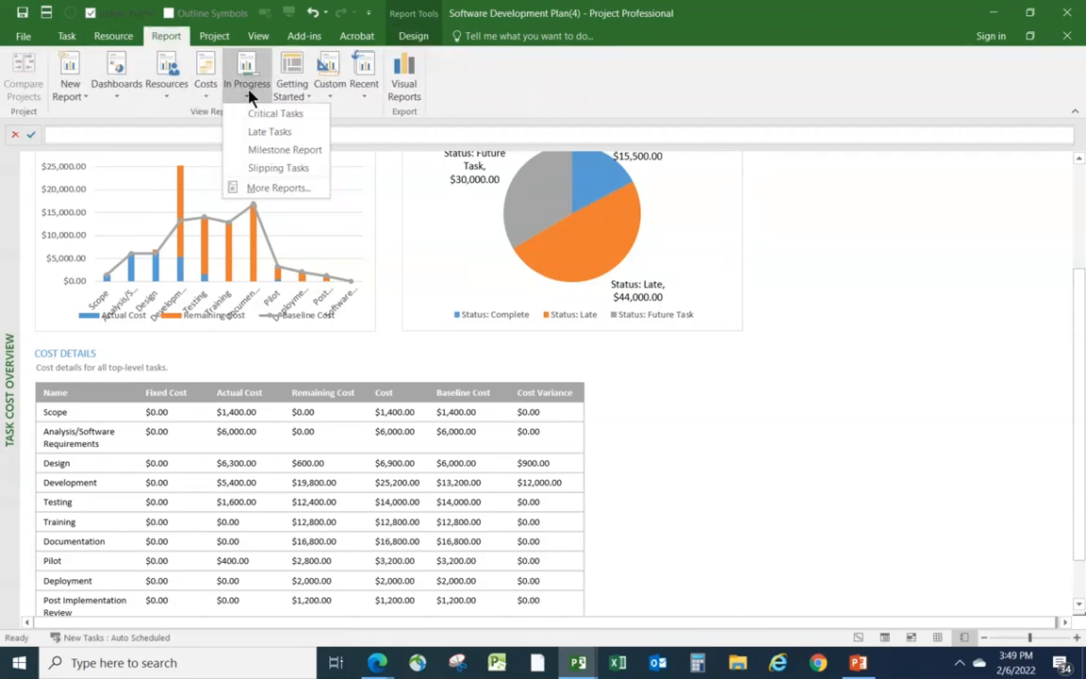
{"action": "left_click", "coordinate": [272, 170]}
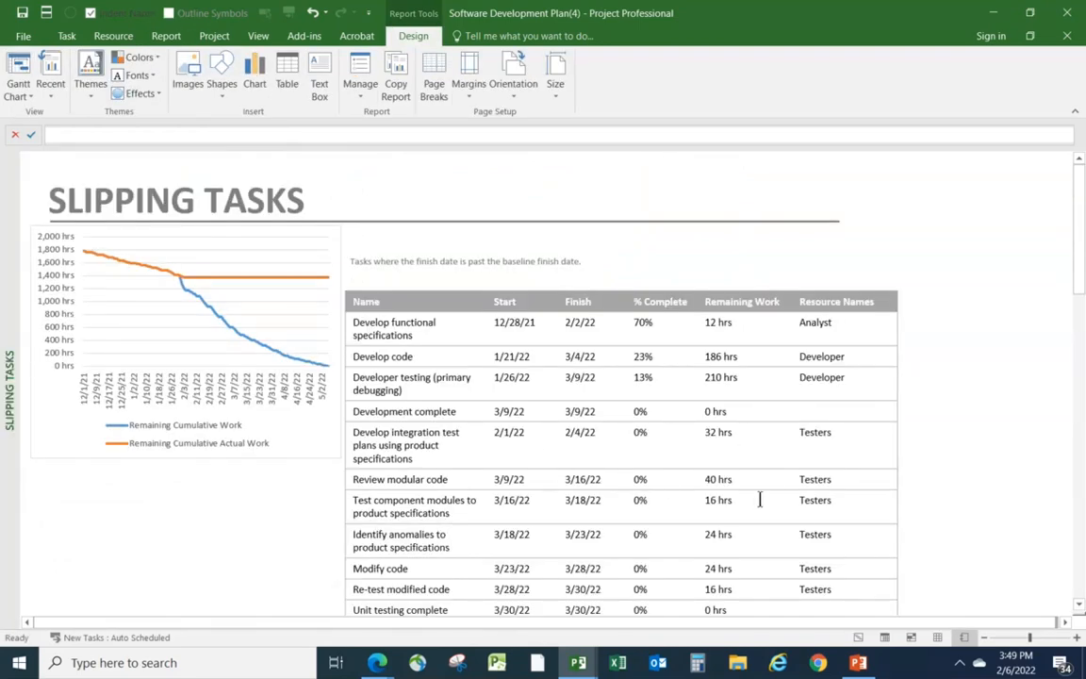
{"action": "scroll", "coordinate": [760, 499], "scroll_direction": "down", "scroll_amount": 1}
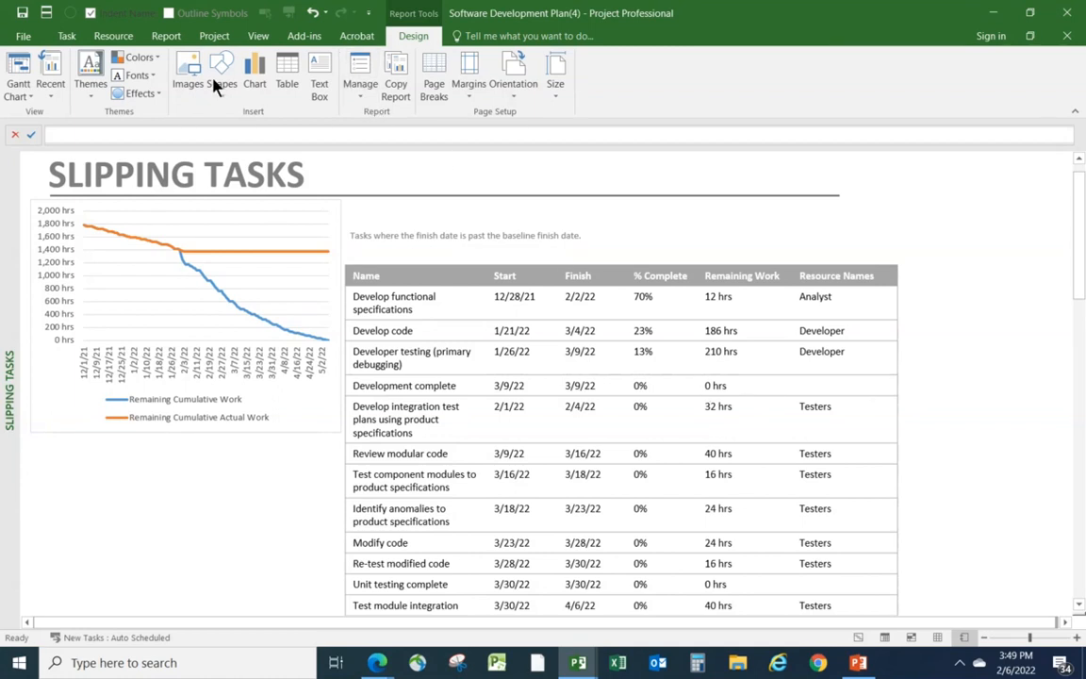
{"action": "left_click", "coordinate": [160, 41]}
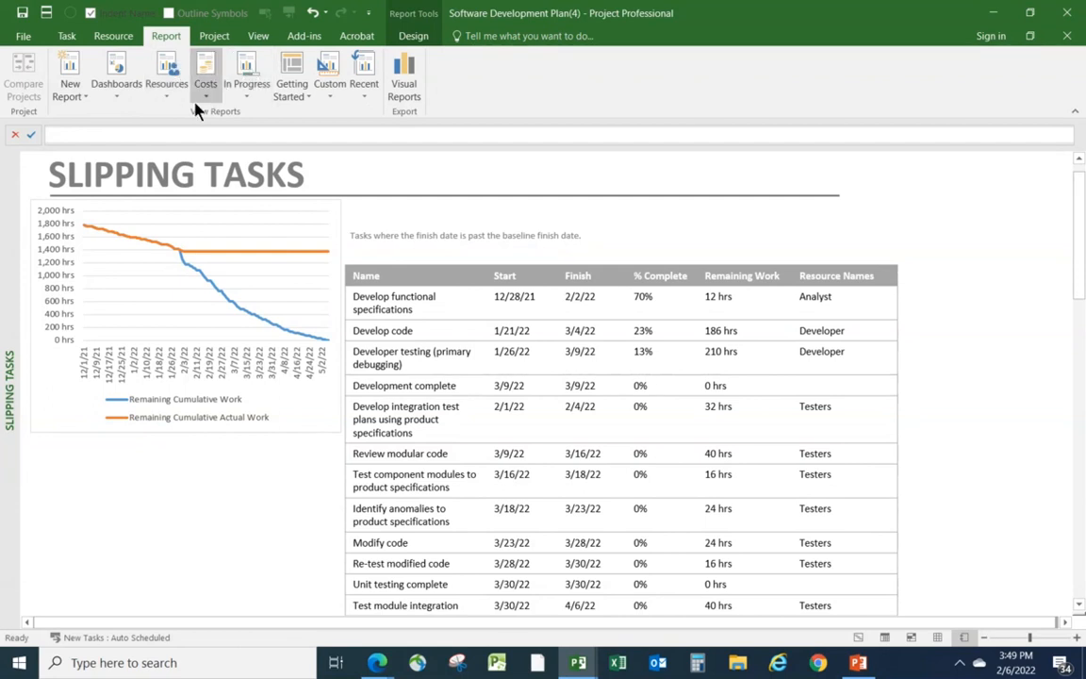
{"action": "left_click", "coordinate": [165, 99]}
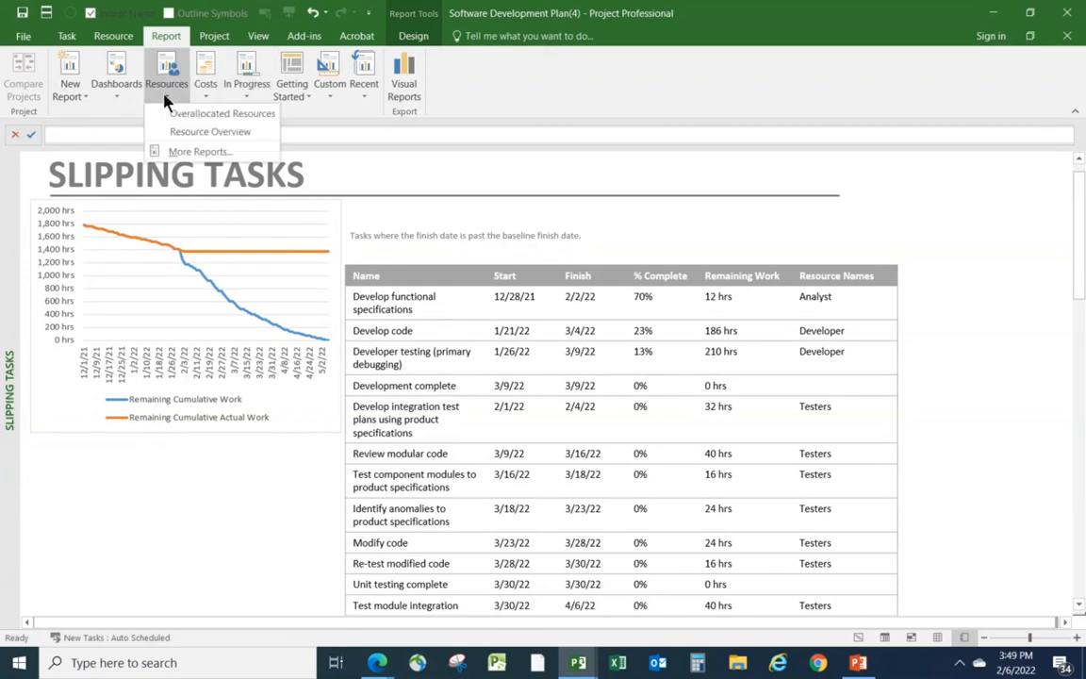
{"action": "left_click", "coordinate": [945, 402]}
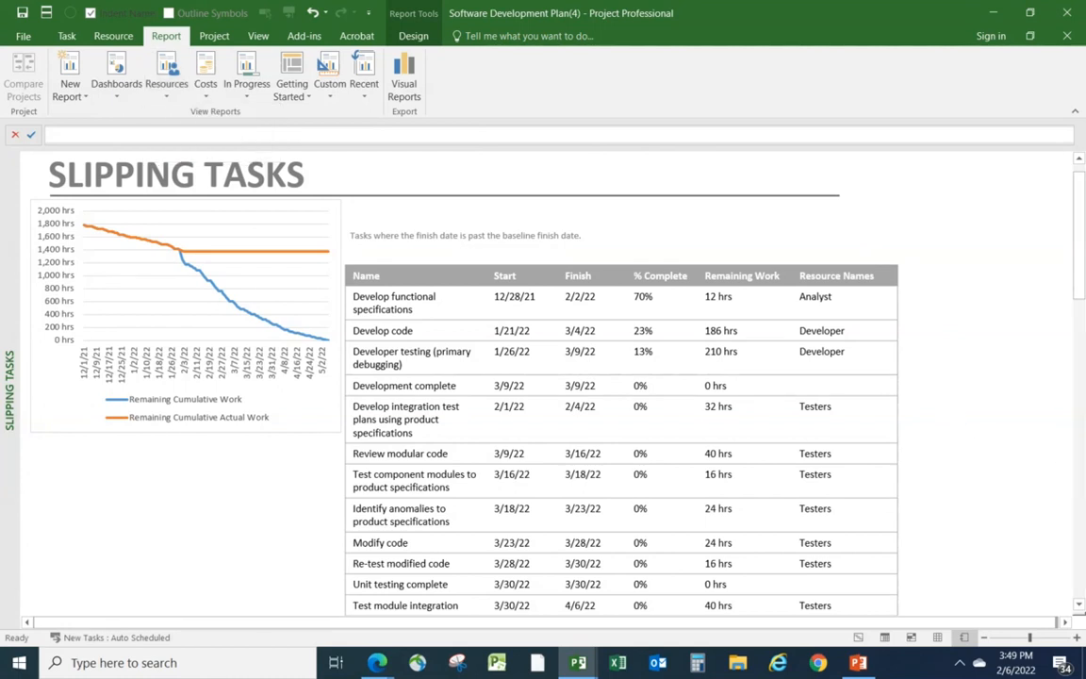
{"action": "key", "text": "alt+Tab"}
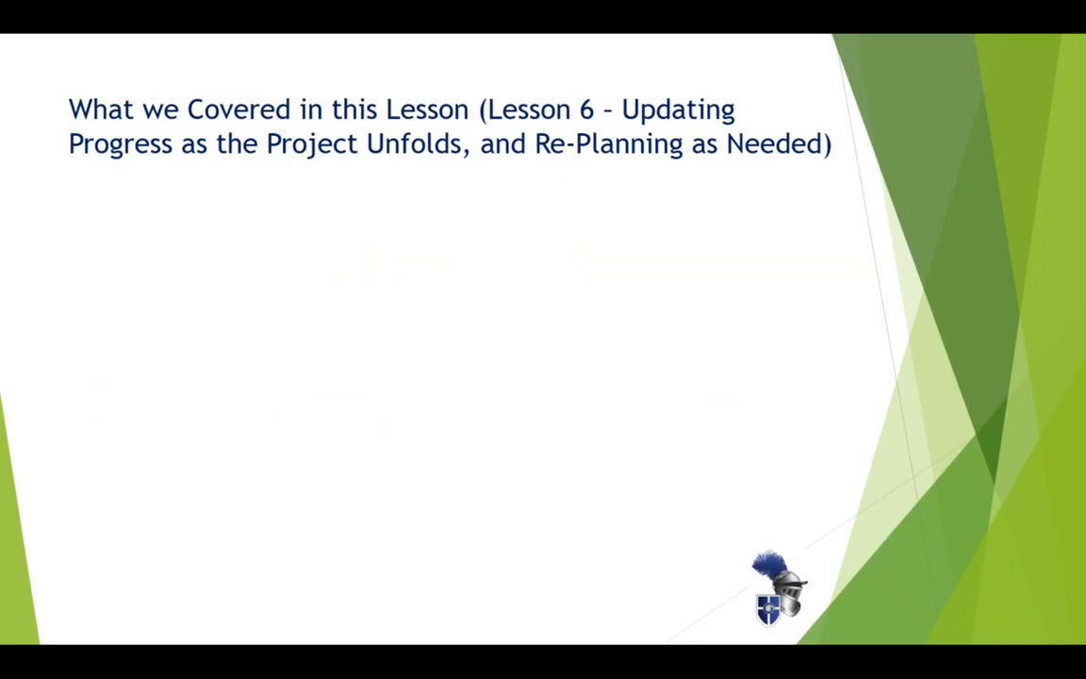
{"action": "left_click", "coordinate": [577, 347]}
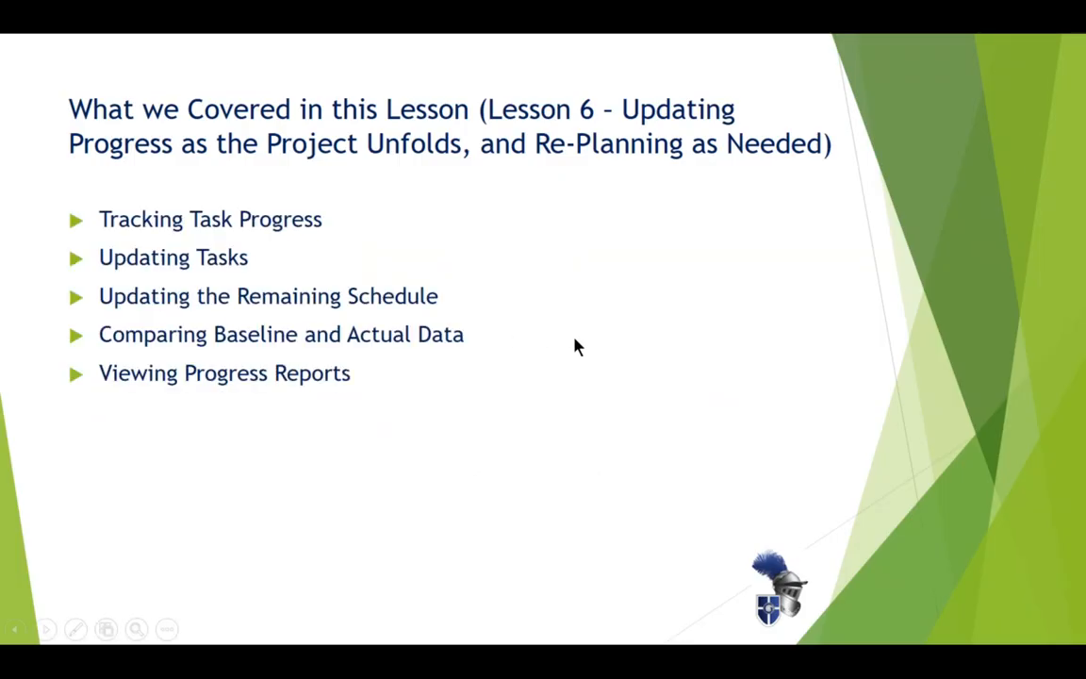